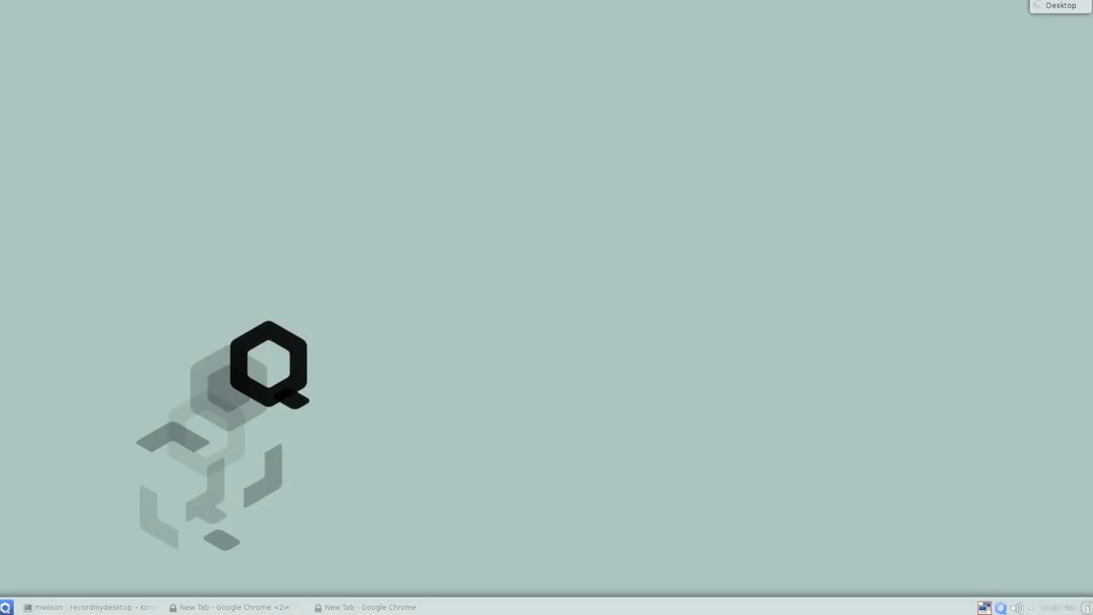
Restore the untrusted and work Chrome windows side by side, making each active in turn.
{"action": "left_click", "coordinate": [234, 607]}
{"action": "left_click", "coordinate": [369, 608]}
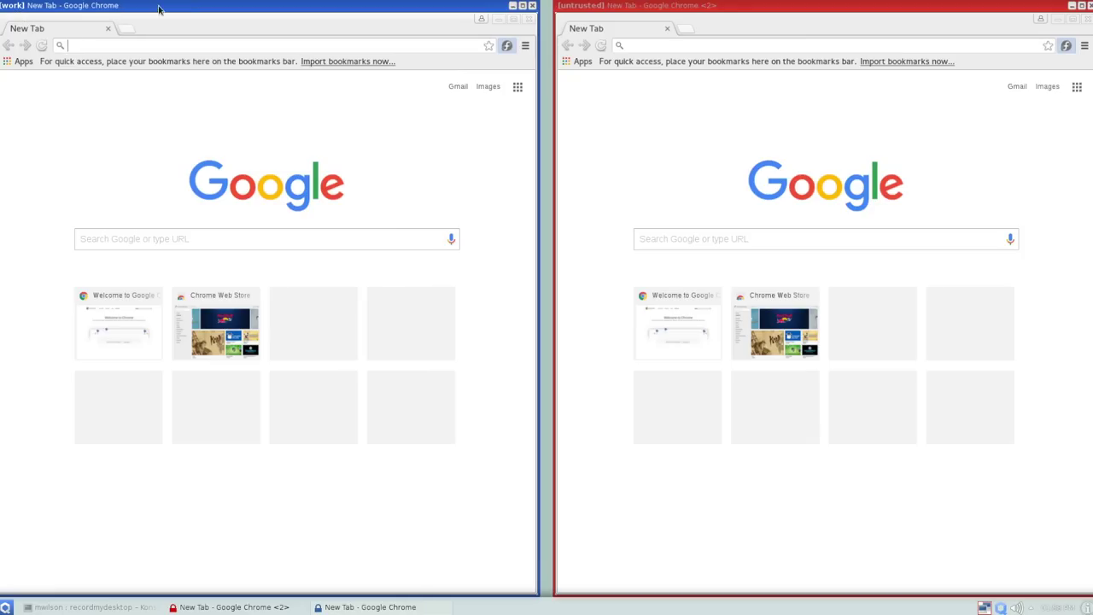
{"action": "left_click", "coordinate": [738, 14]}
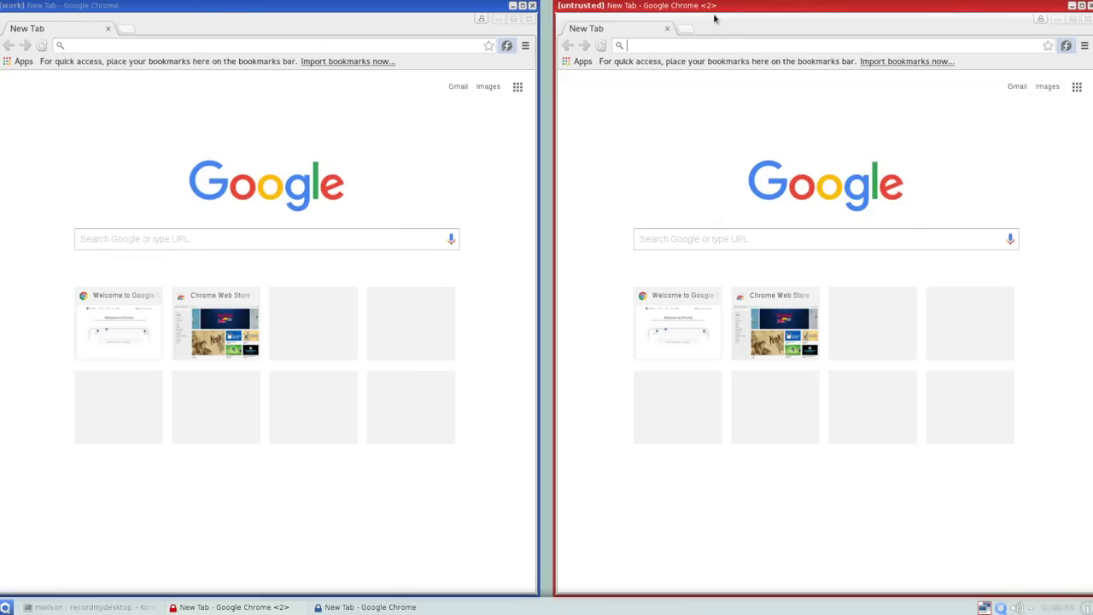
{"action": "left_click", "coordinate": [144, 50]}
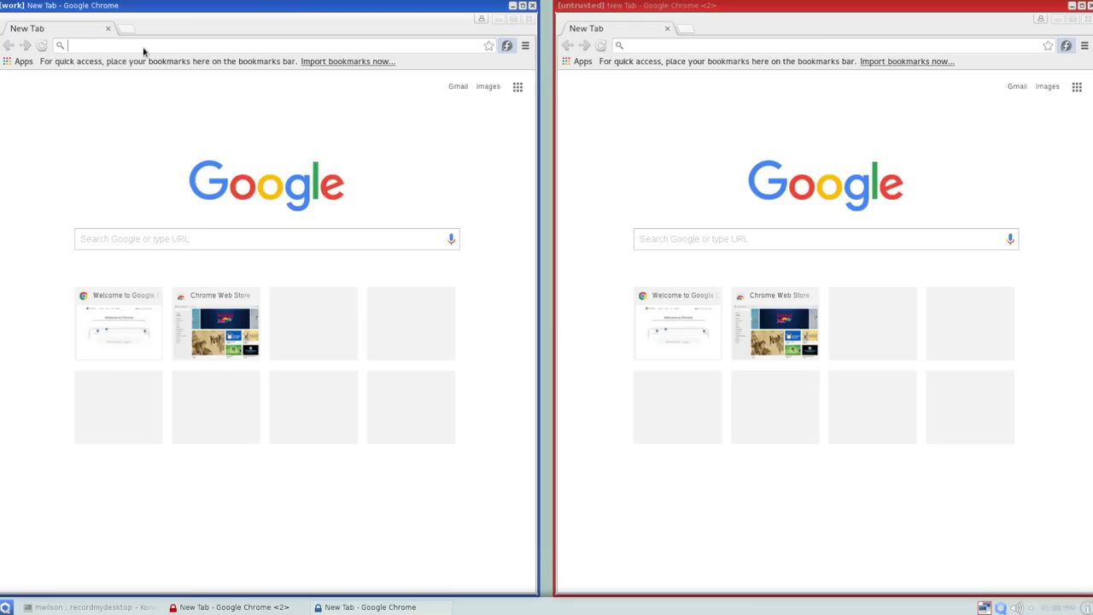
Go to gmail.com in the work browser and bookmark the Gmail page.
{"action": "type", "text": "gmail.com"}
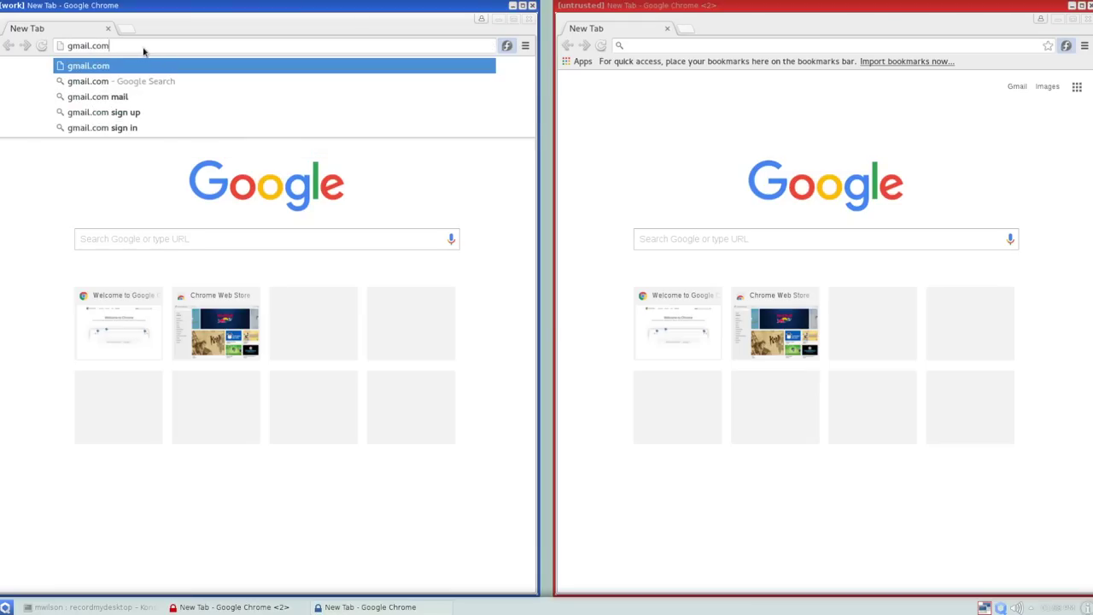
{"action": "key", "text": "Return"}
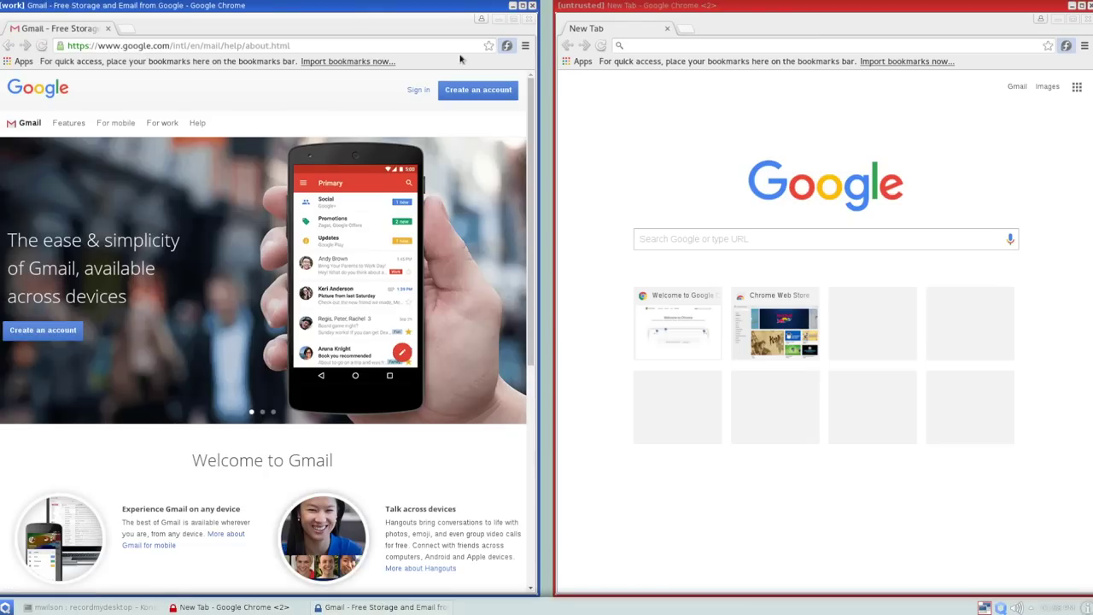
{"action": "left_click", "coordinate": [490, 47]}
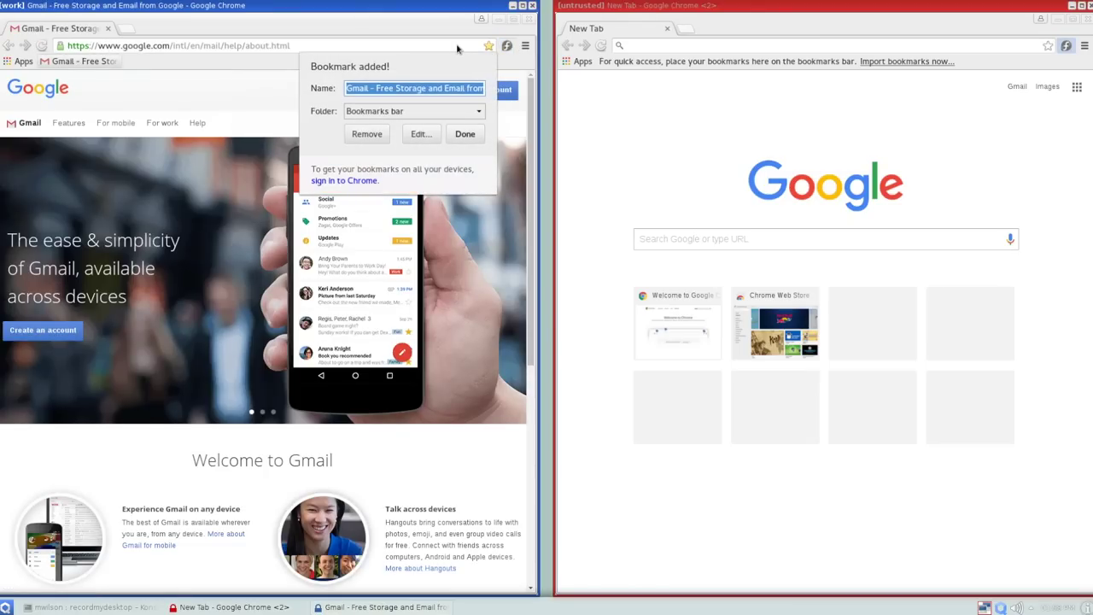
{"action": "type", "text": "gm"}
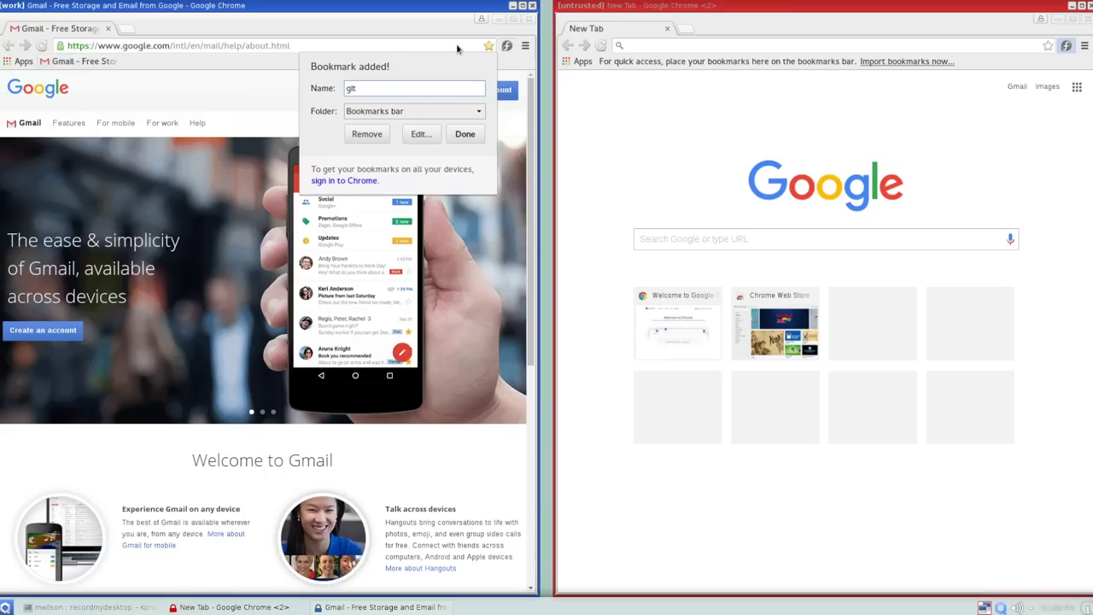
{"action": "key", "text": "Escape"}
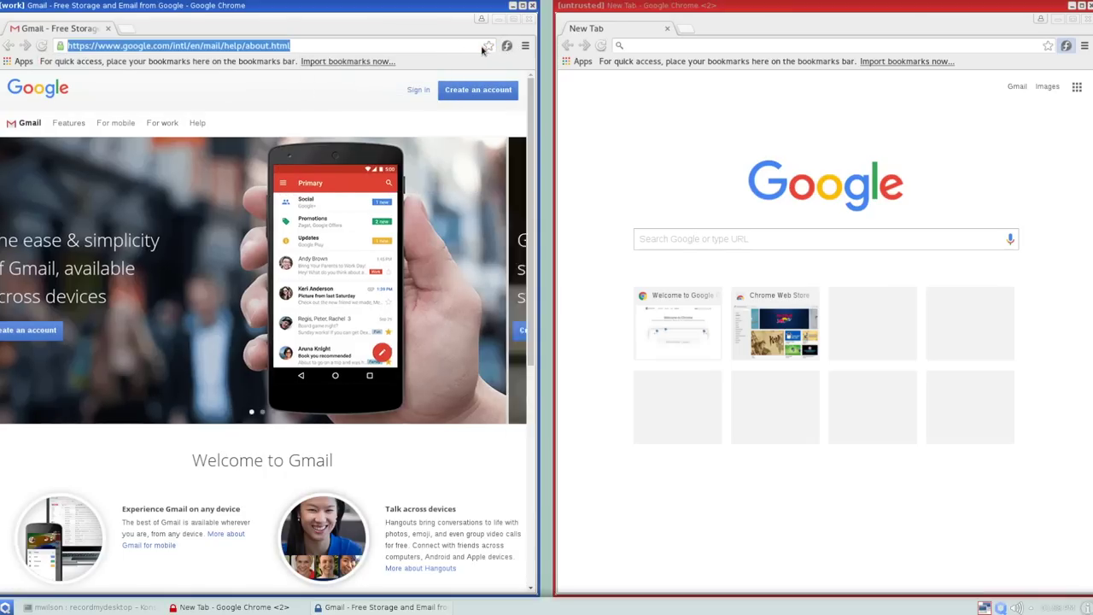
{"action": "left_click", "coordinate": [489, 47]}
{"action": "left_click", "coordinate": [465, 134]}
Go to github.com and bookmark the GitHub page.
{"action": "left_click", "coordinate": [337, 45]}
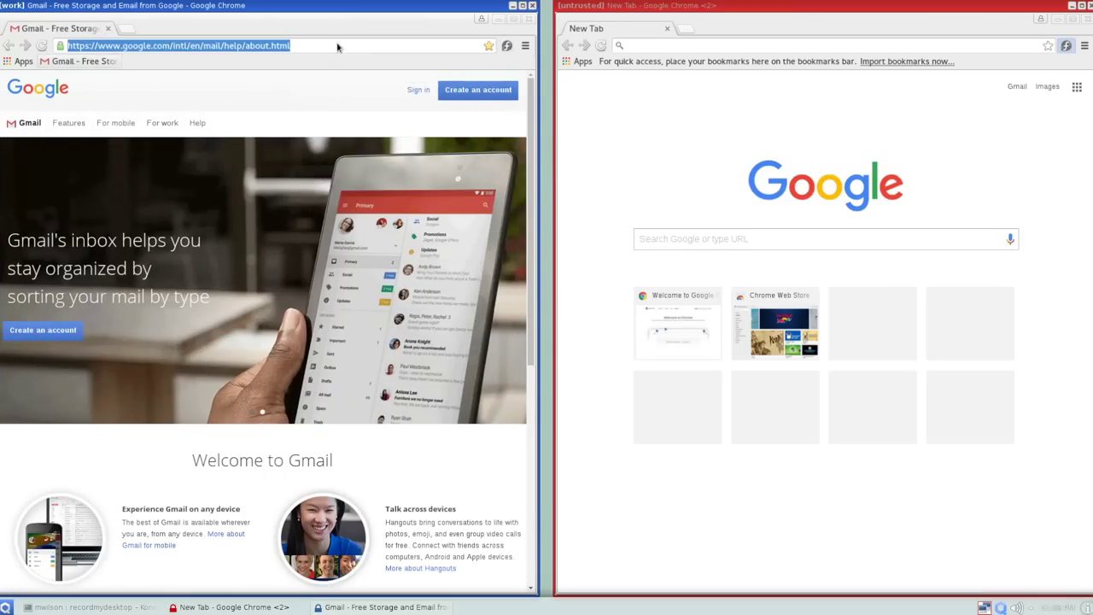
{"action": "type", "text": "github.com"}
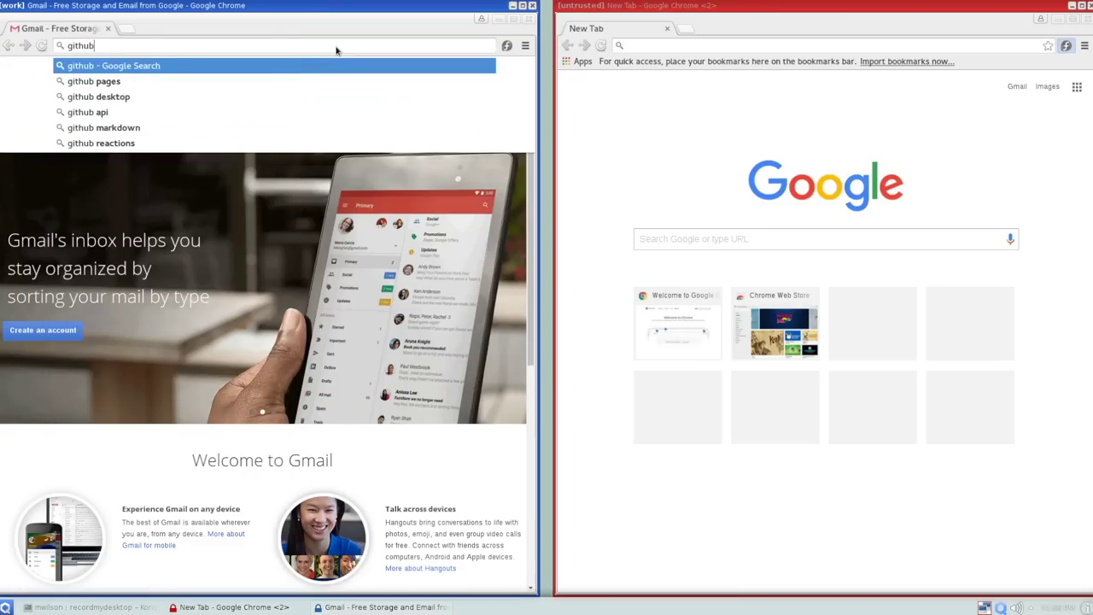
{"action": "key", "text": "Return"}
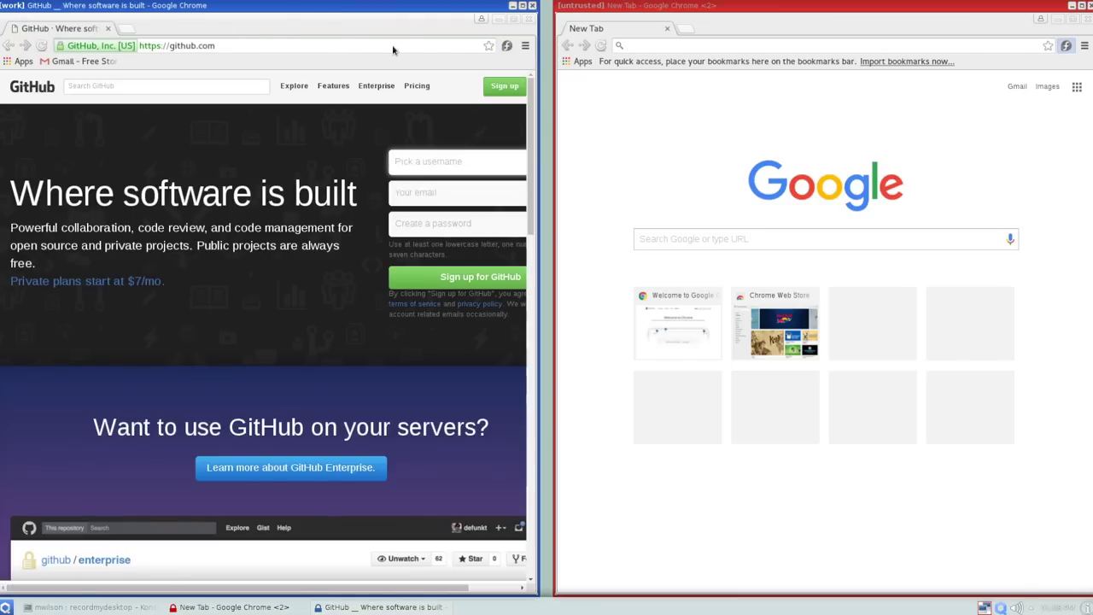
{"action": "left_click", "coordinate": [489, 47]}
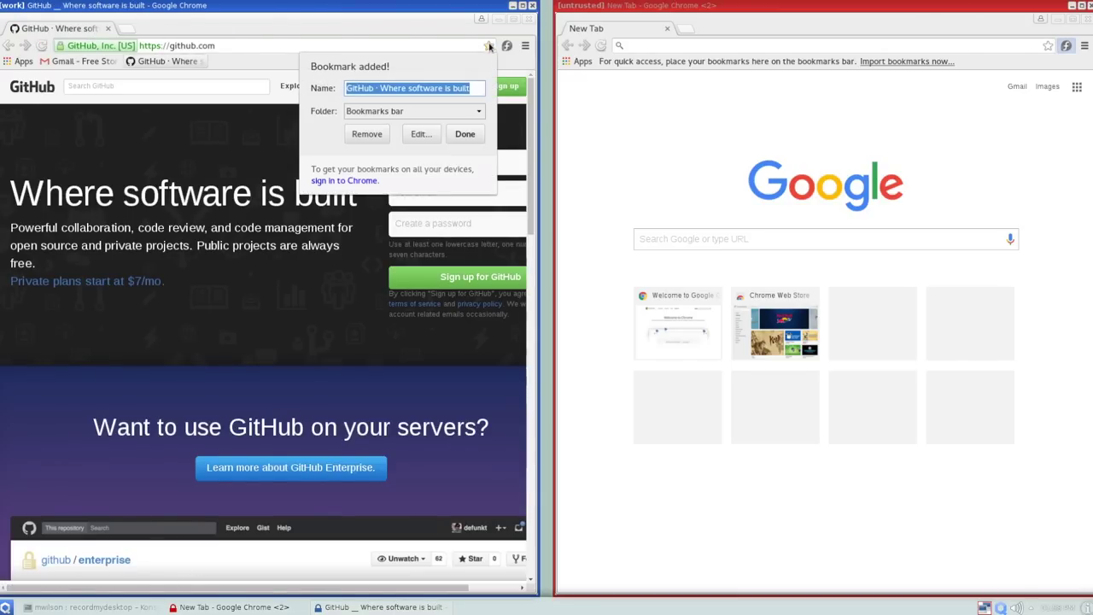
{"action": "left_click", "coordinate": [464, 134]}
Sign in to GitHub with the account username and password, declining to save the password.
{"action": "left_click", "coordinate": [490, 588]}
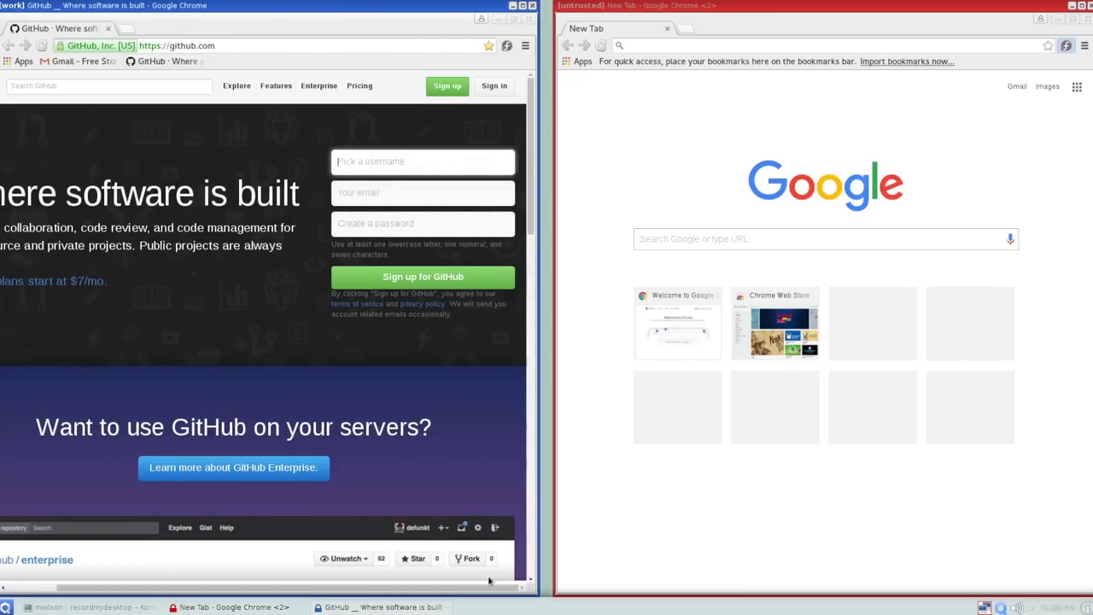
{"action": "left_click", "coordinate": [503, 86]}
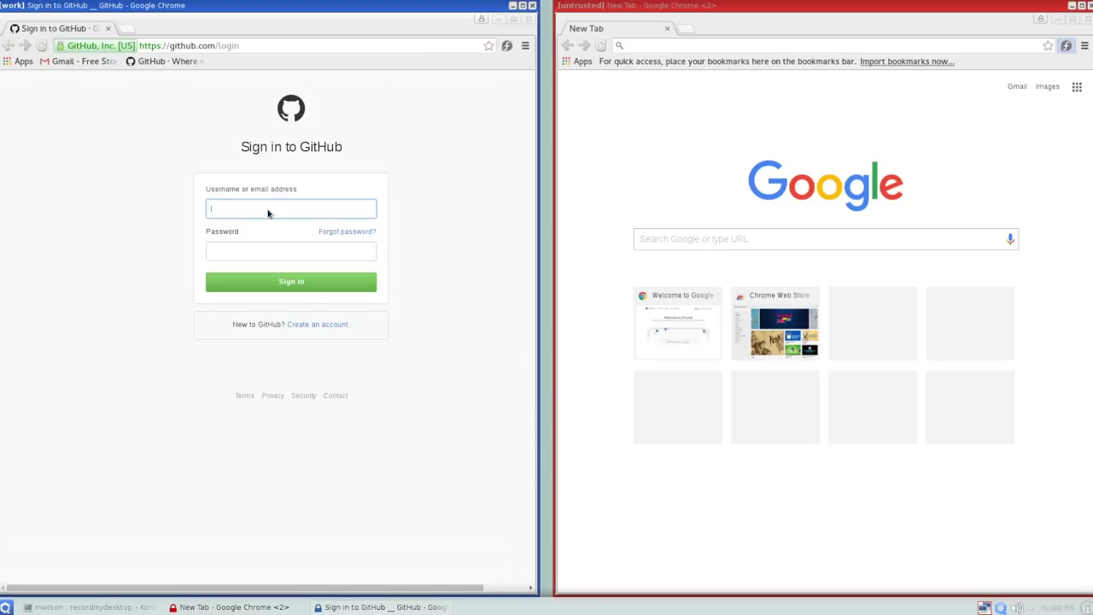
{"action": "type", "text": "racingmars"}
{"action": "key", "text": "Tab"}
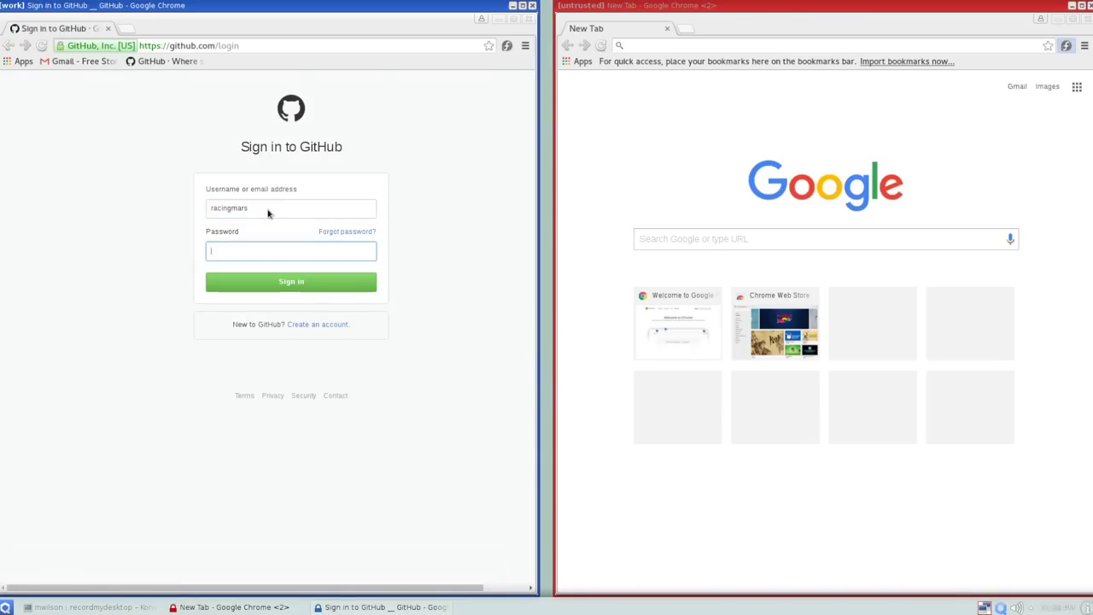
{"action": "type", "text": "•••••••"}
{"action": "key", "text": "Return"}
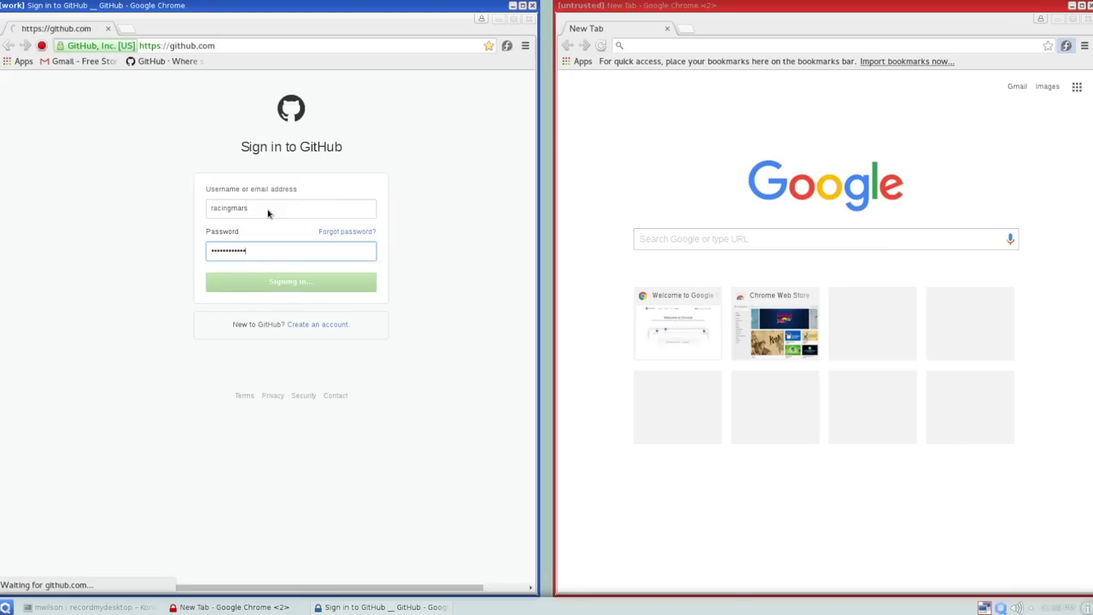
{"action": "left_click", "coordinate": [456, 141]}
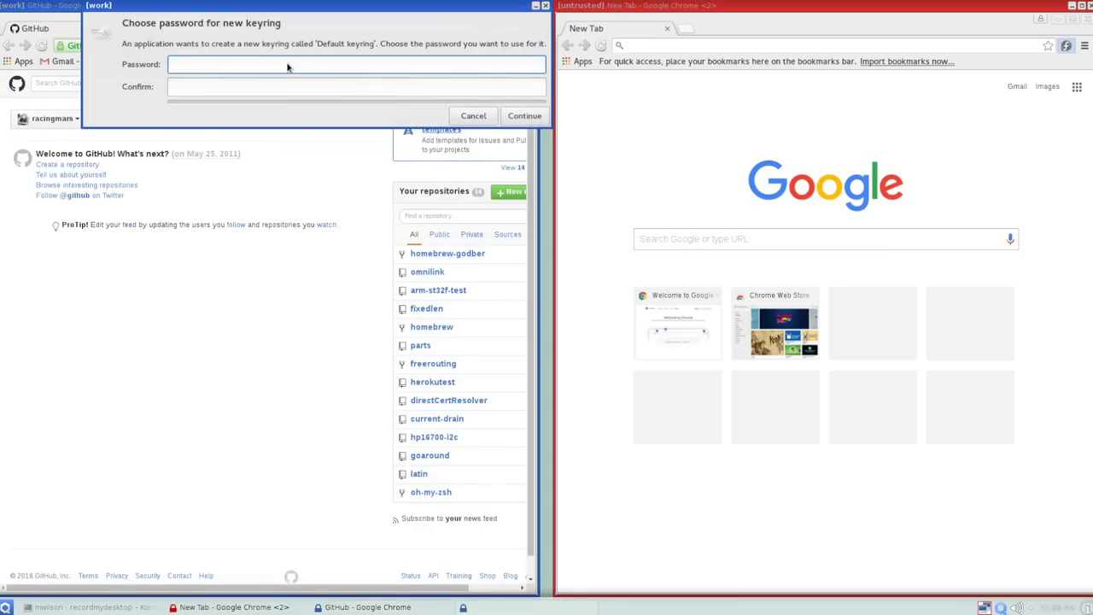
Set and confirm a new keyring password.
{"action": "type", "text": "••••••••••"}
{"action": "key", "text": "Tab"}
{"action": "type", "text": "••"}
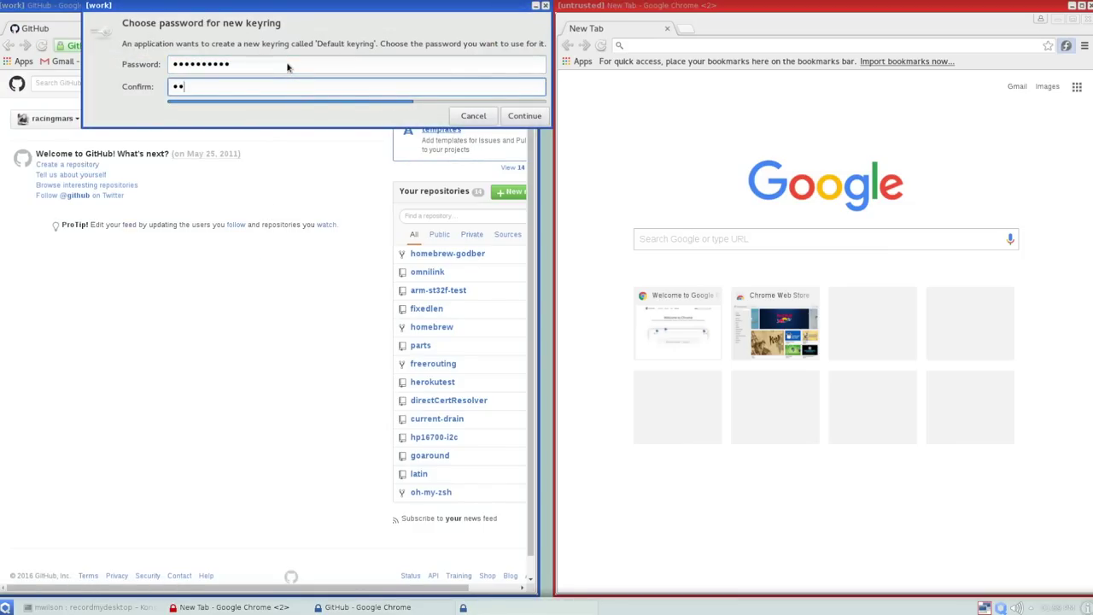
{"action": "type", "text": "••••••••"}
{"action": "key", "text": "Return"}
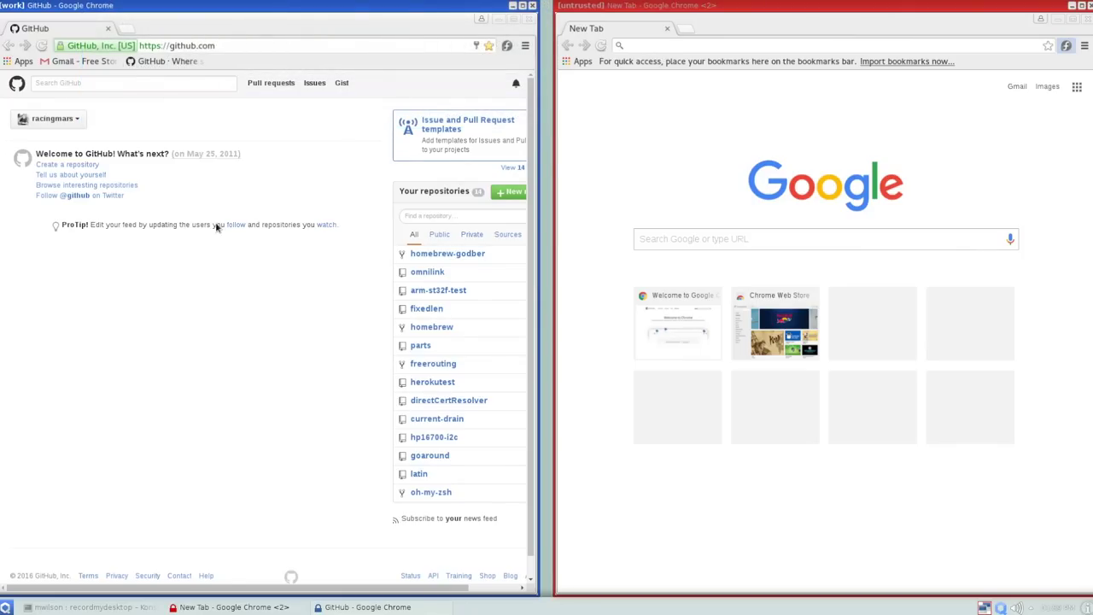
Open YouTube in the untrusted browser and bookmark it.
{"action": "left_click", "coordinate": [649, 17]}
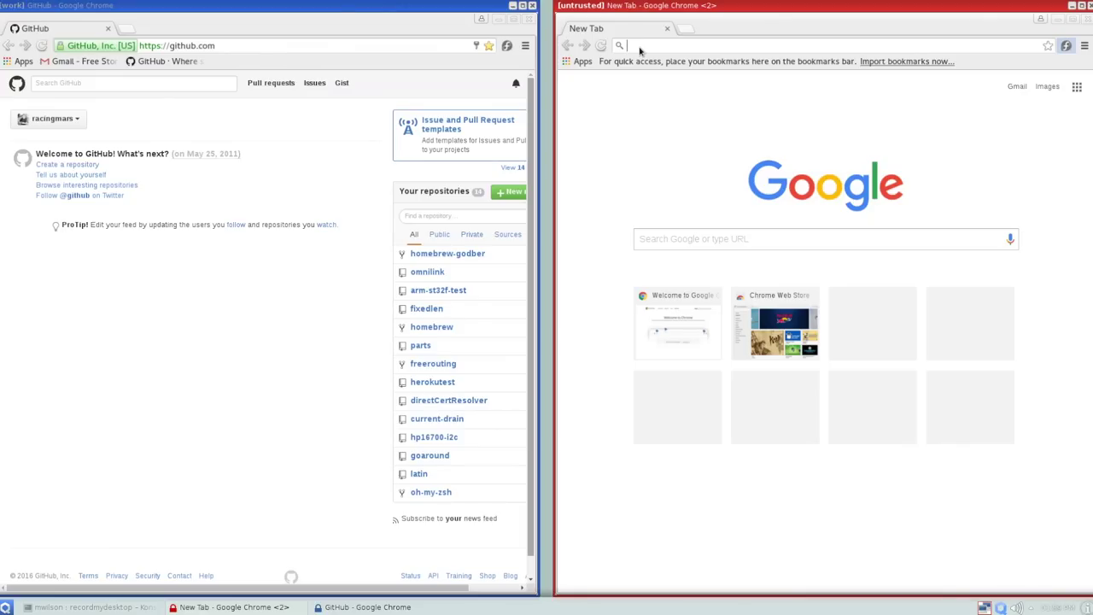
{"action": "type", "text": "youtube"}
{"action": "key", "text": "Return"}
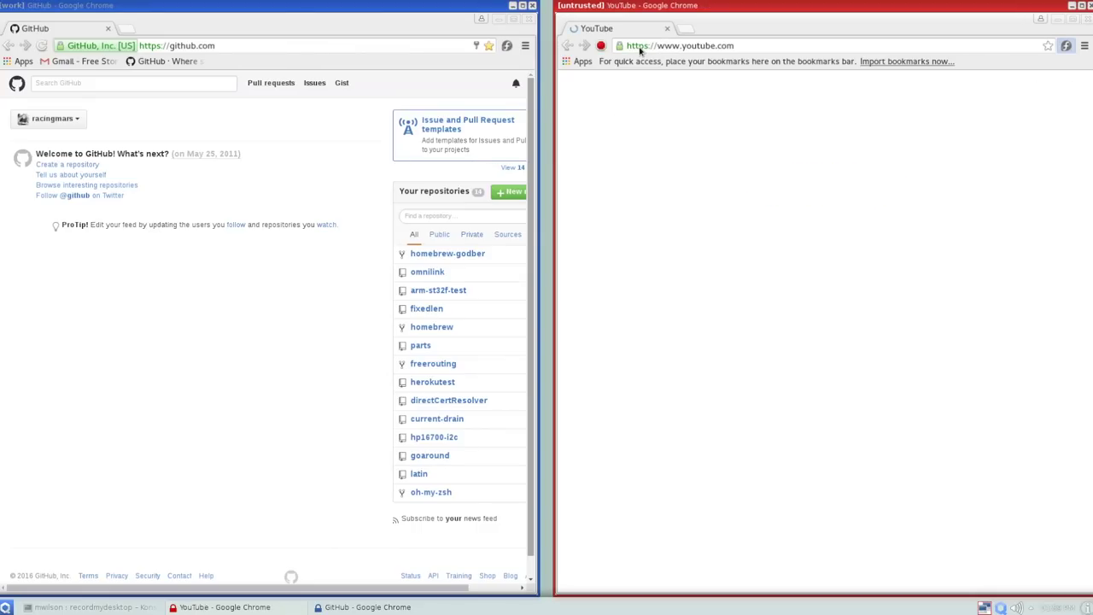
{"action": "left_click", "coordinate": [1048, 45]}
{"action": "left_click", "coordinate": [1025, 135]}
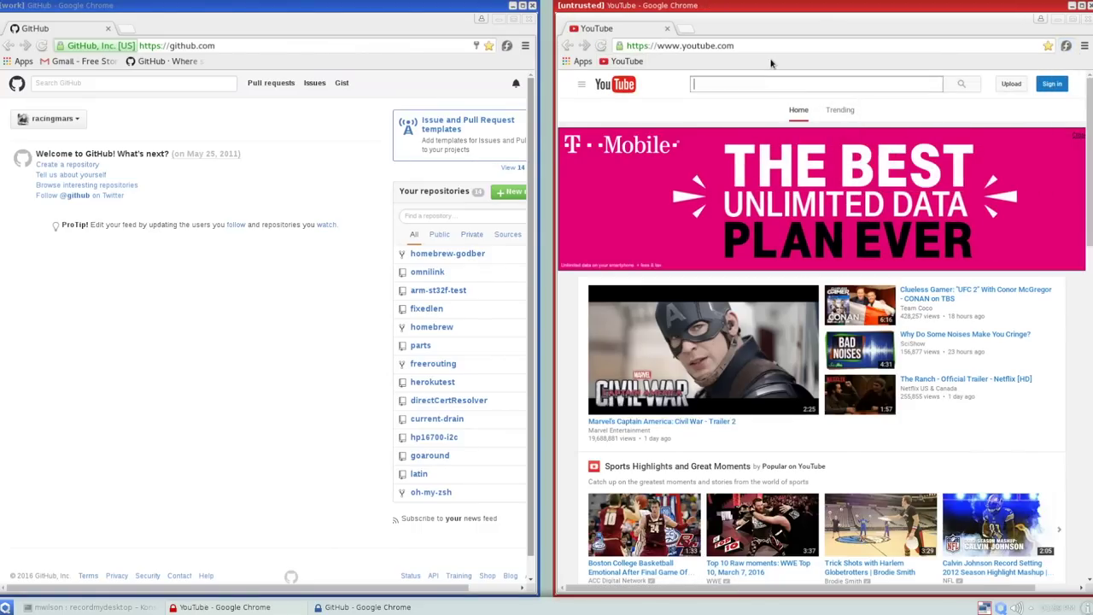
Open news.bbc.co.uk, bookmark BBC News, and close the work browser window.
{"action": "key", "text": "ctrl+l"}
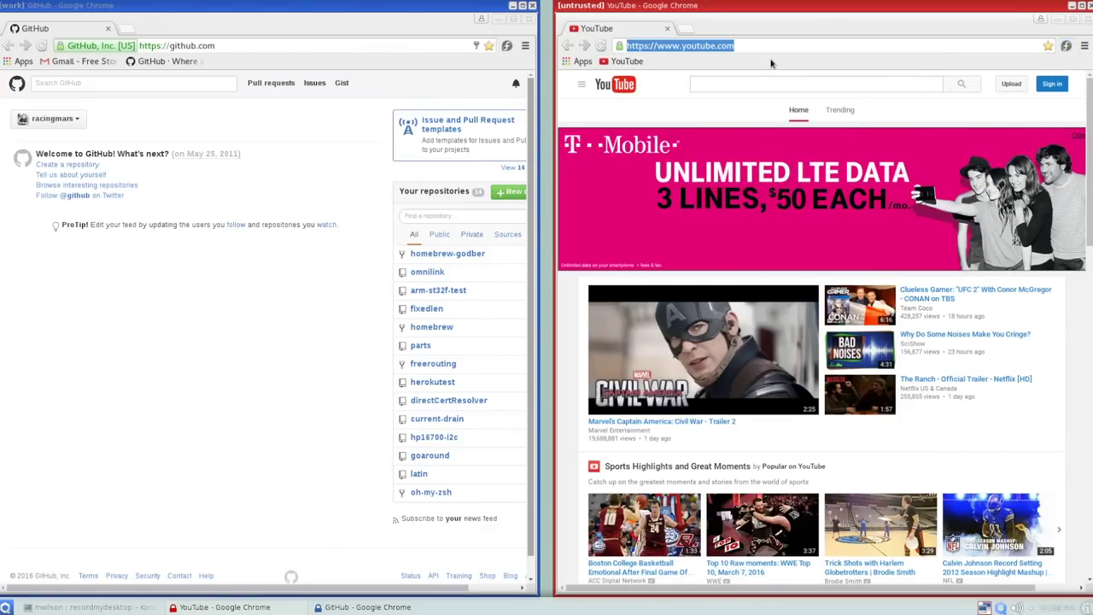
{"action": "type", "text": "news.bbc."}
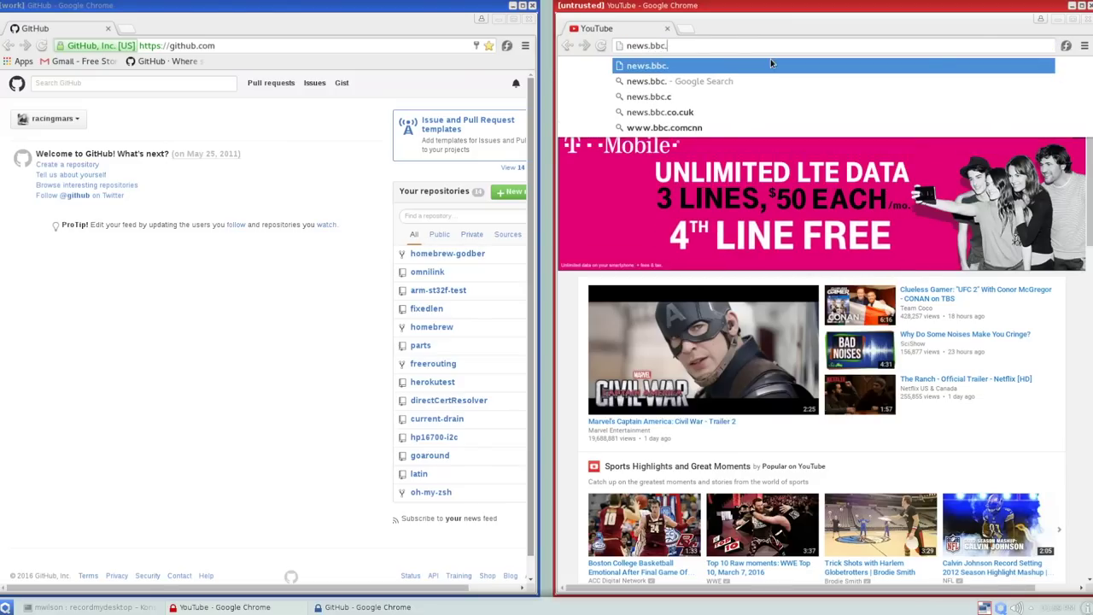
{"action": "type", "text": "co.uk"}
{"action": "key", "text": "Return"}
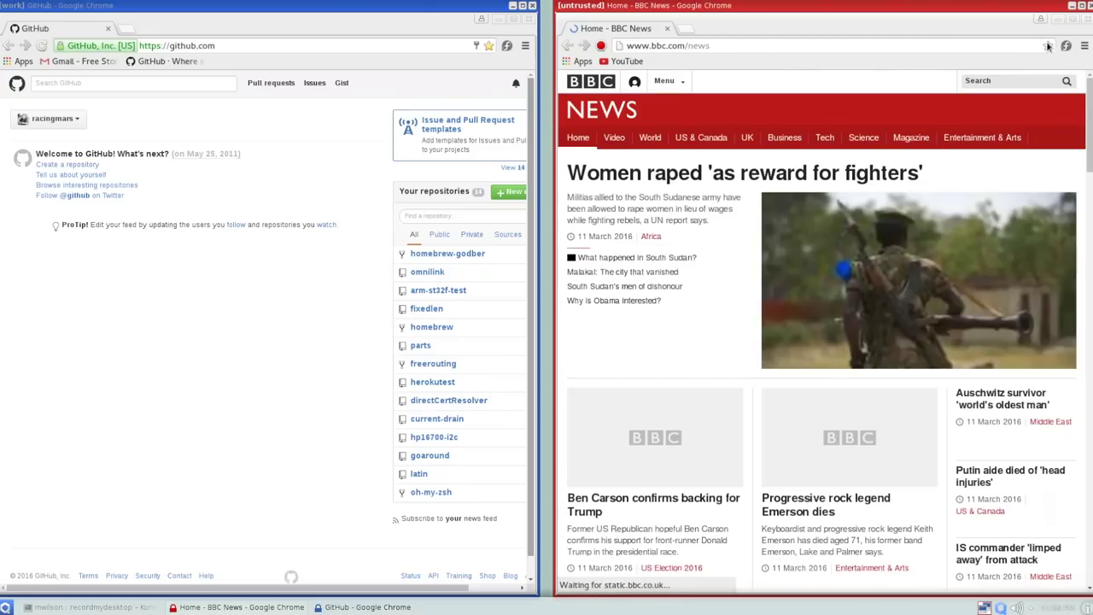
{"action": "left_click", "coordinate": [1048, 45]}
{"action": "left_click", "coordinate": [1020, 200]}
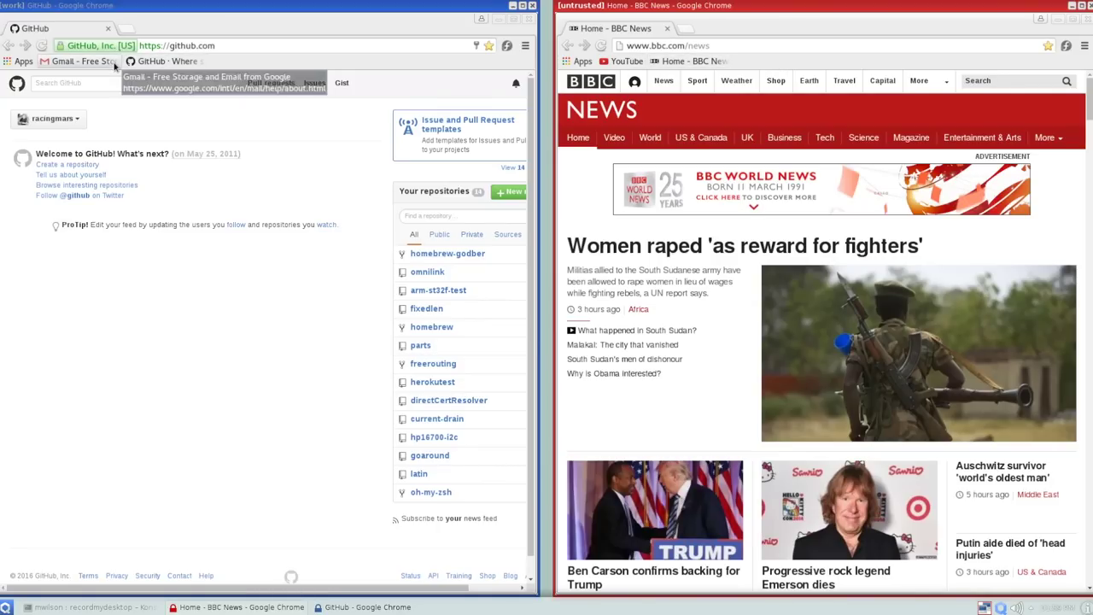
{"action": "left_click", "coordinate": [534, 7]}
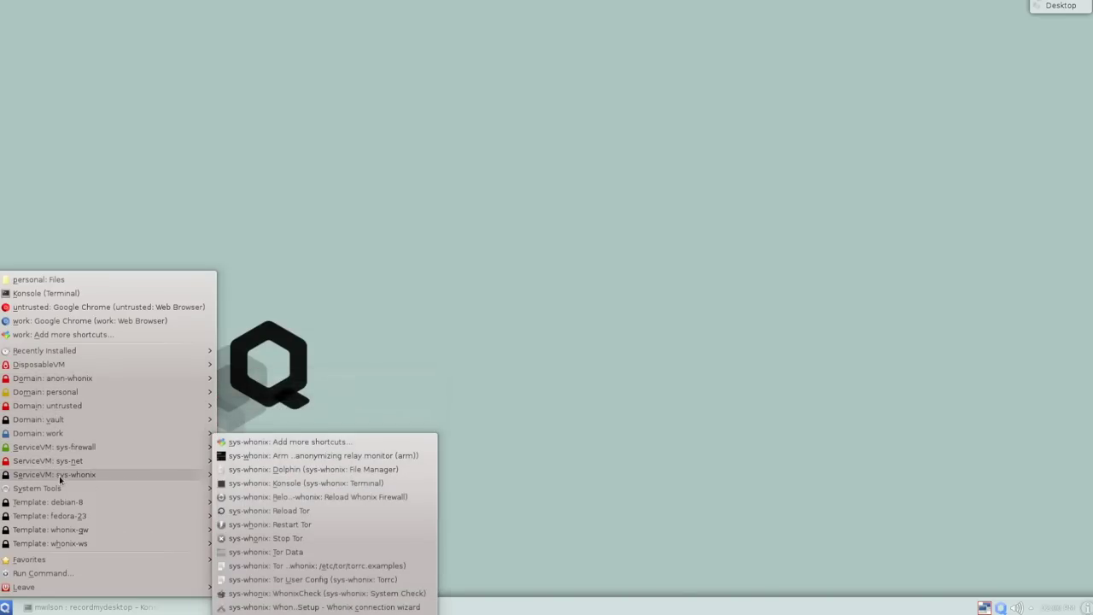
Relaunch work-qube Chrome and open the Gmail and GitHub bookmarks, landing on the signed-in GitHub dashboard.
{"action": "mouse_move", "coordinate": [60, 435]}
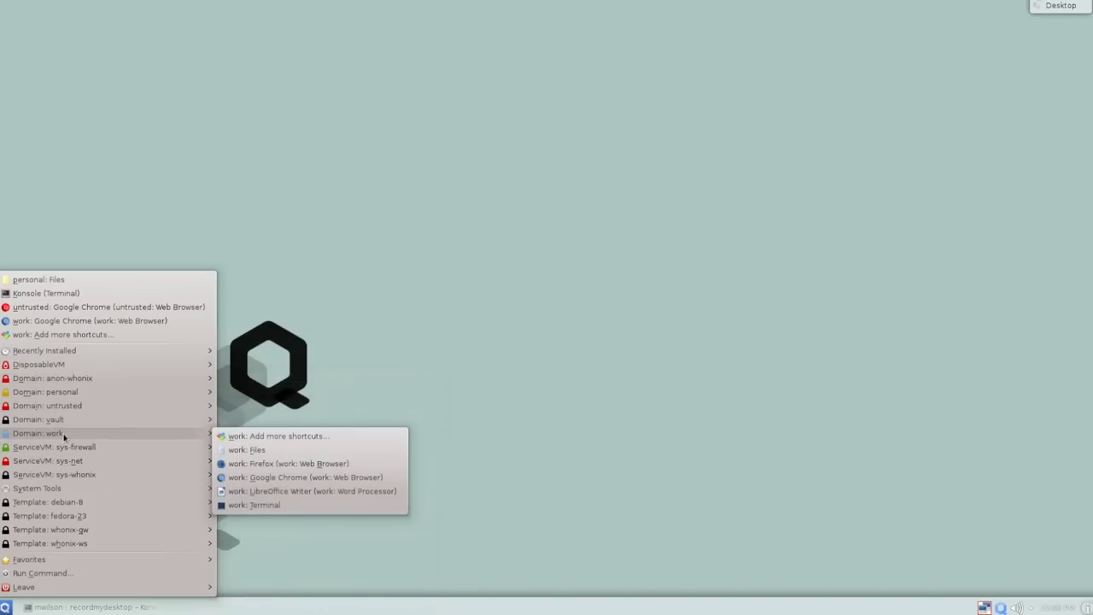
{"action": "left_click", "coordinate": [282, 476]}
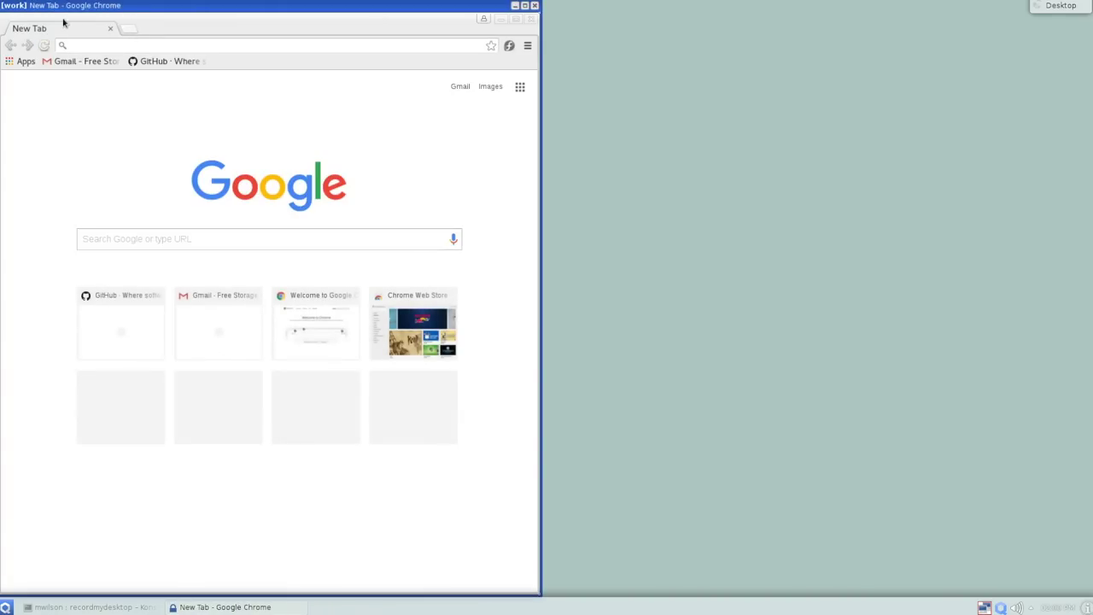
{"action": "left_click", "coordinate": [80, 65]}
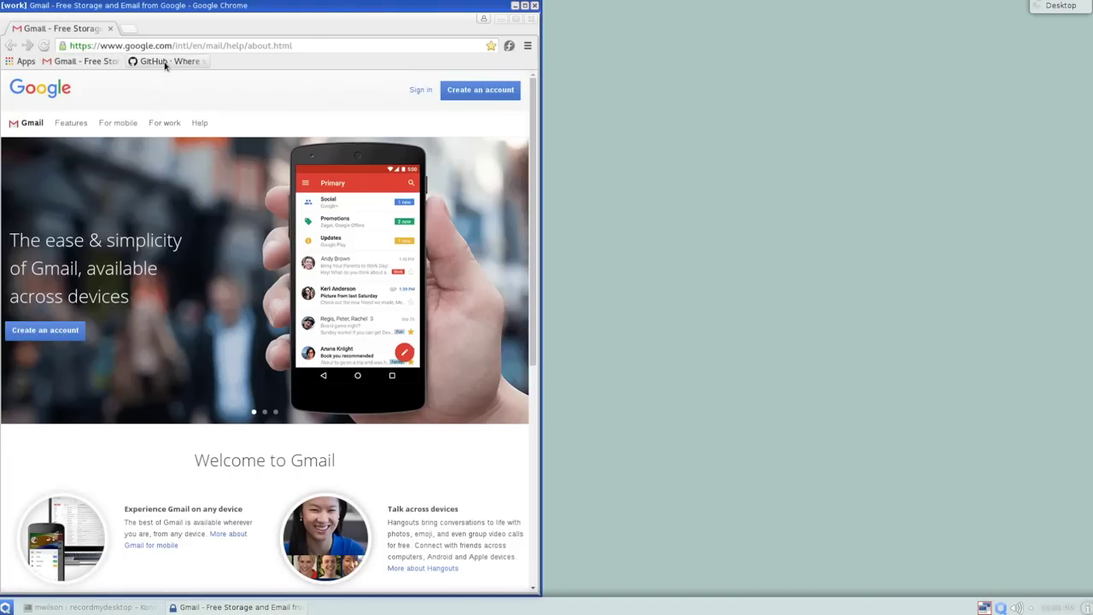
{"action": "left_click", "coordinate": [167, 67]}
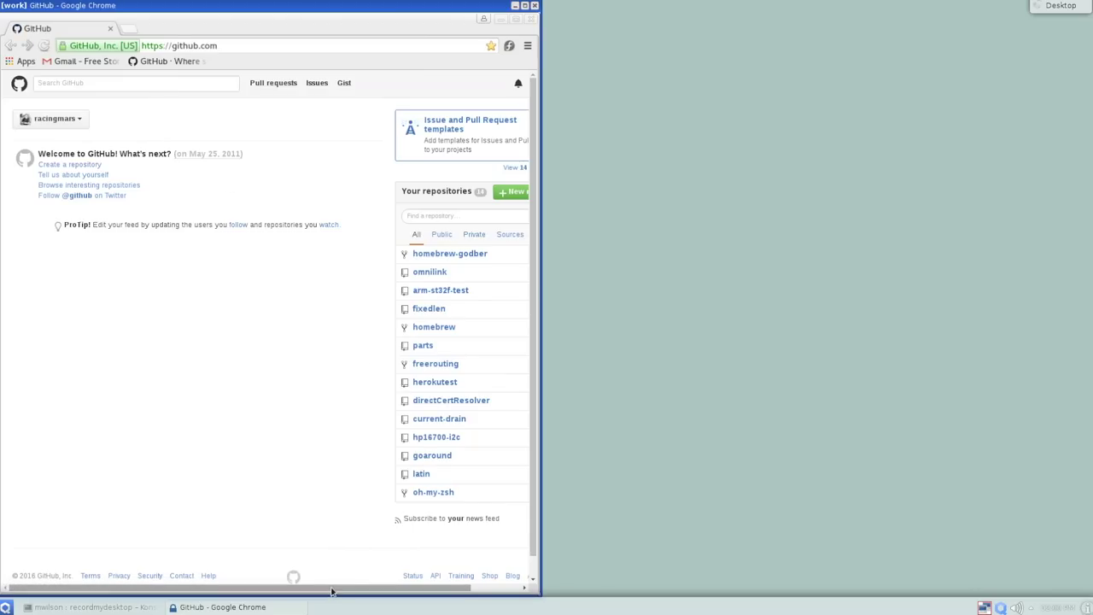
{"action": "mouse_move", "coordinate": [381, 589]}
{"action": "left_mouse_down"}
{"action": "mouse_move", "coordinate": [434, 589]}
{"action": "mouse_move", "coordinate": [360, 589]}
{"action": "left_mouse_up"}
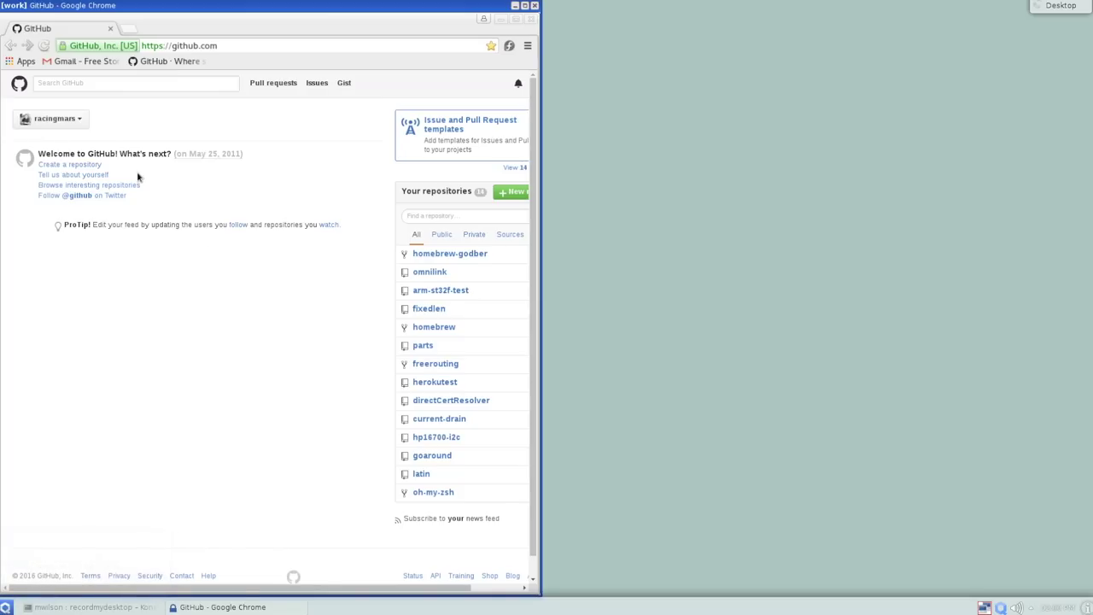
Launch untrusted-qube Chrome and open the YouTube and BBC News bookmarks.
{"action": "left_click", "coordinate": [5, 608]}
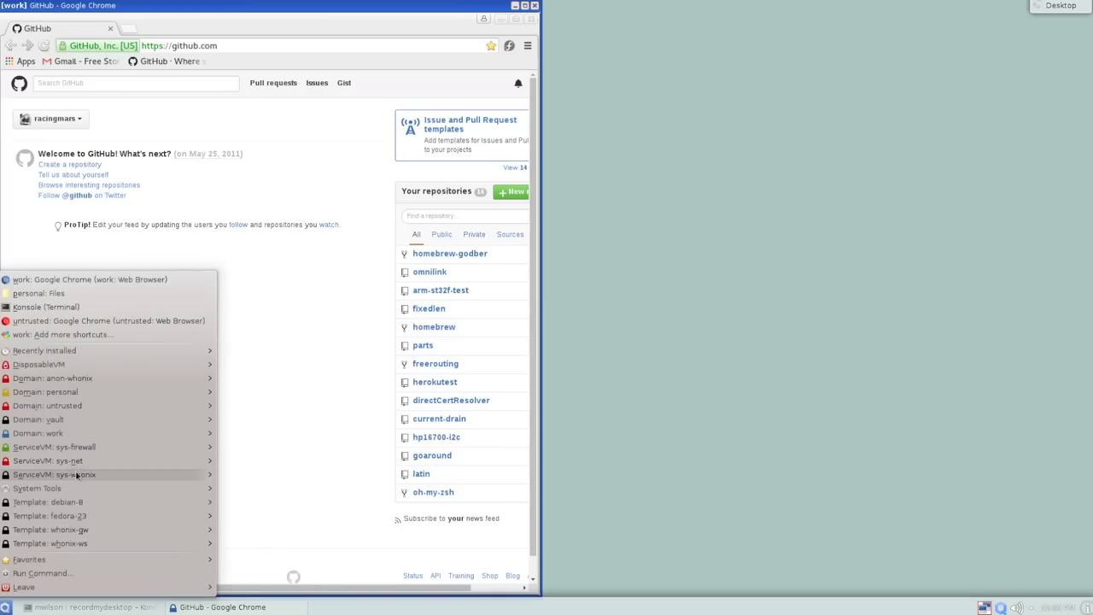
{"action": "mouse_move", "coordinate": [81, 407]}
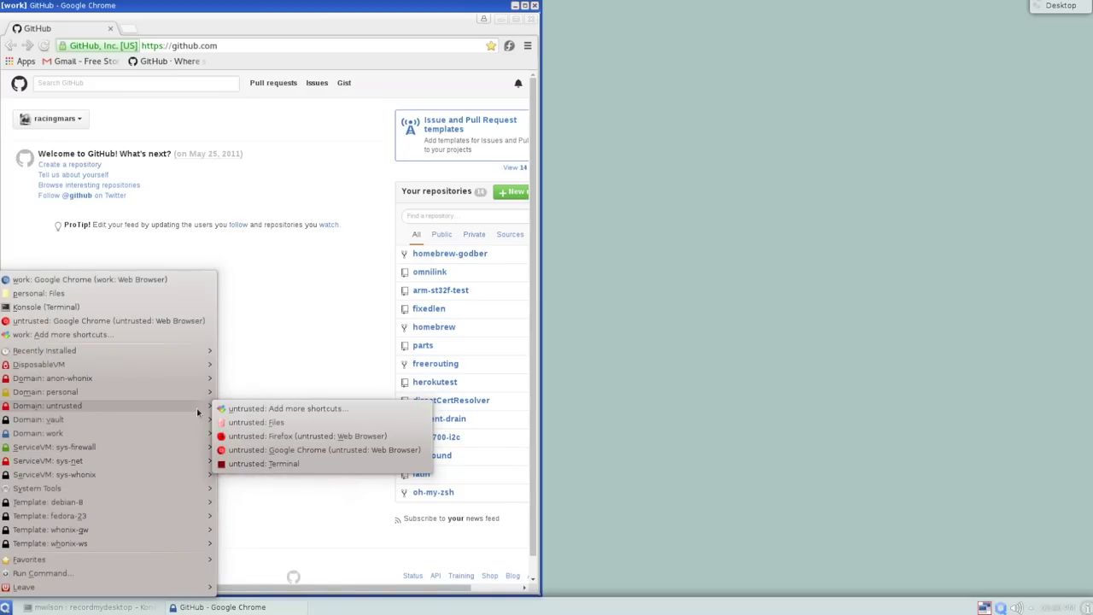
{"action": "left_click", "coordinate": [325, 450]}
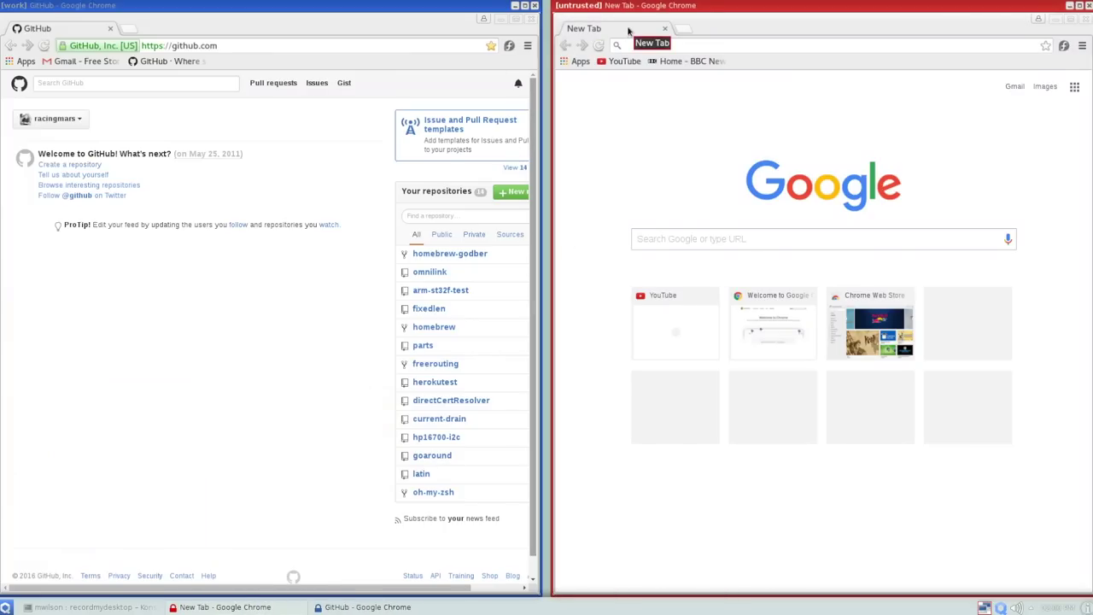
{"action": "left_click", "coordinate": [622, 64]}
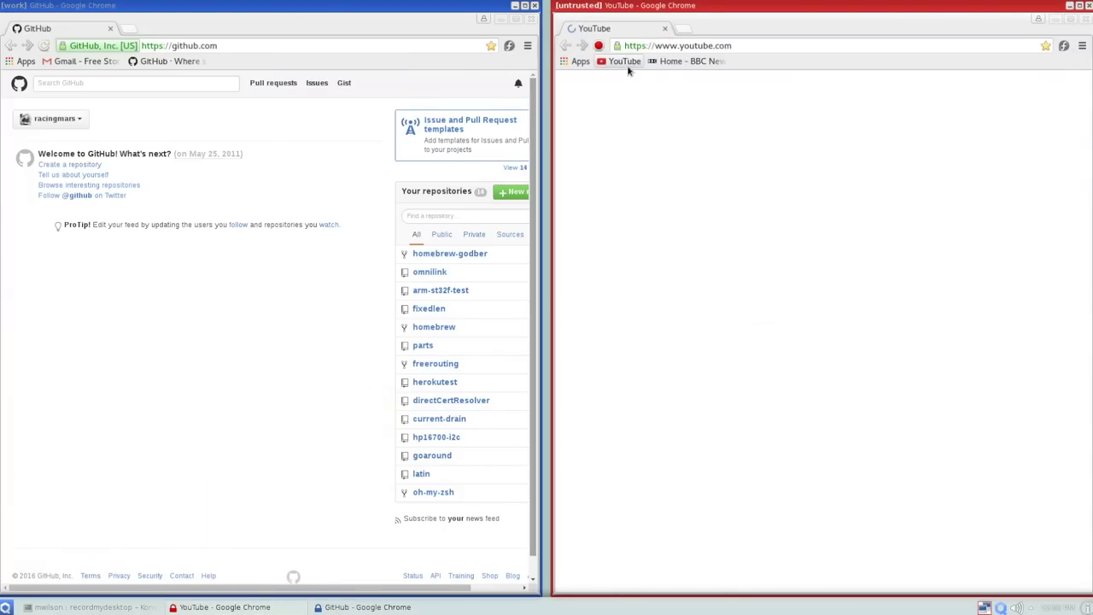
{"action": "left_click", "coordinate": [674, 65]}
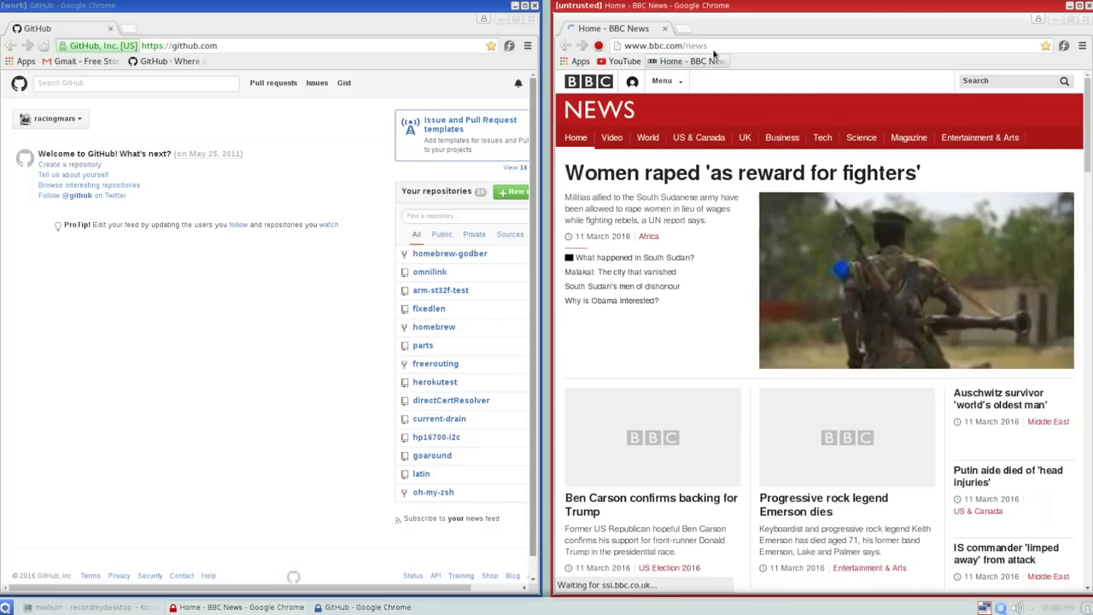
Load github.com in the untrusted browser, showing it signed out, then close that window.
{"action": "left_click", "coordinate": [716, 48]}
{"action": "type", "text": "github.com"}
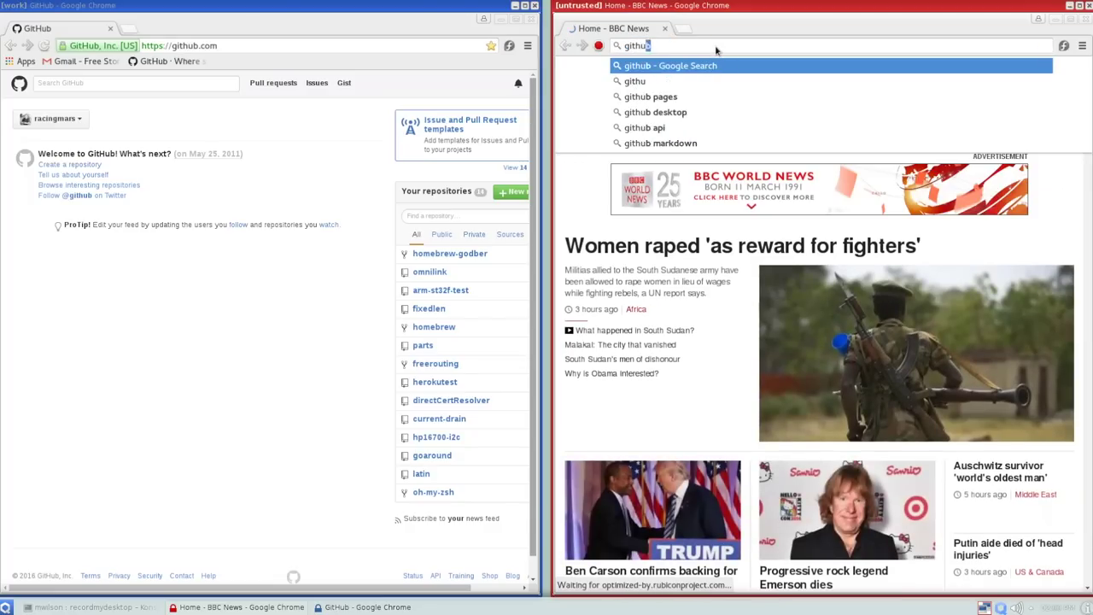
{"action": "key", "text": "Return"}
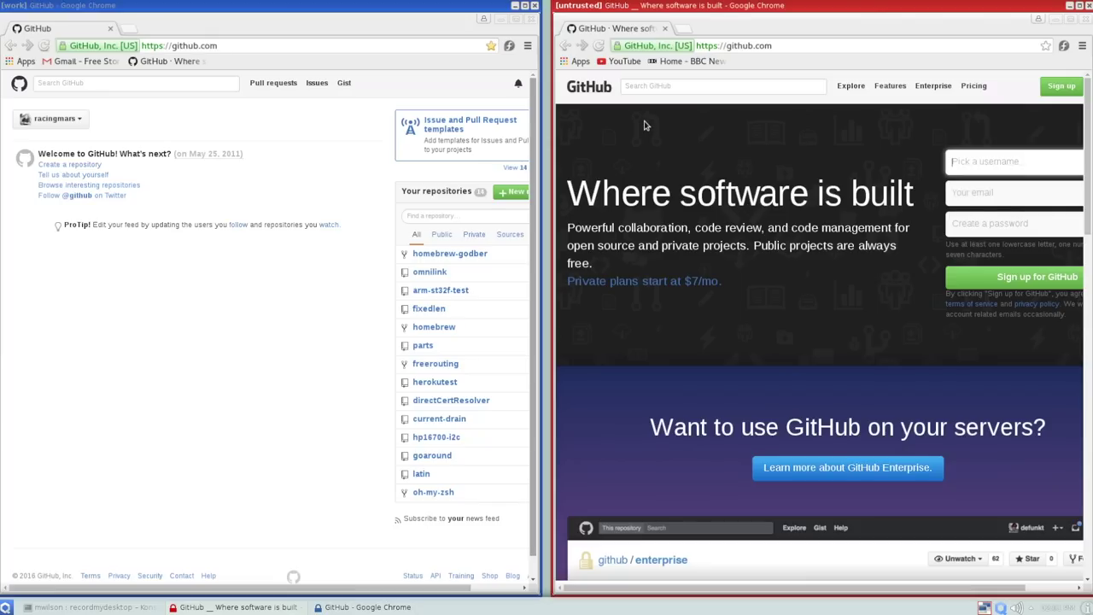
{"action": "left_click", "coordinate": [1087, 6]}
Close the work Chrome window, launch personal-qube LibreOffice Writer and start the 'Dear Grandma,' letter.
{"action": "left_click", "coordinate": [536, 5]}
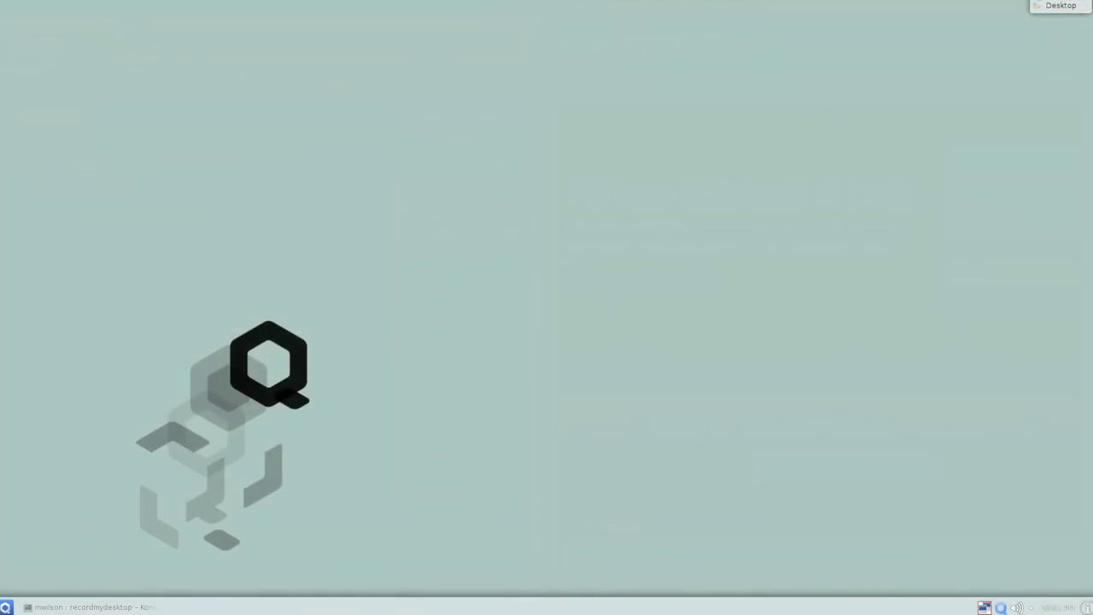
{"action": "left_click", "coordinate": [6, 608]}
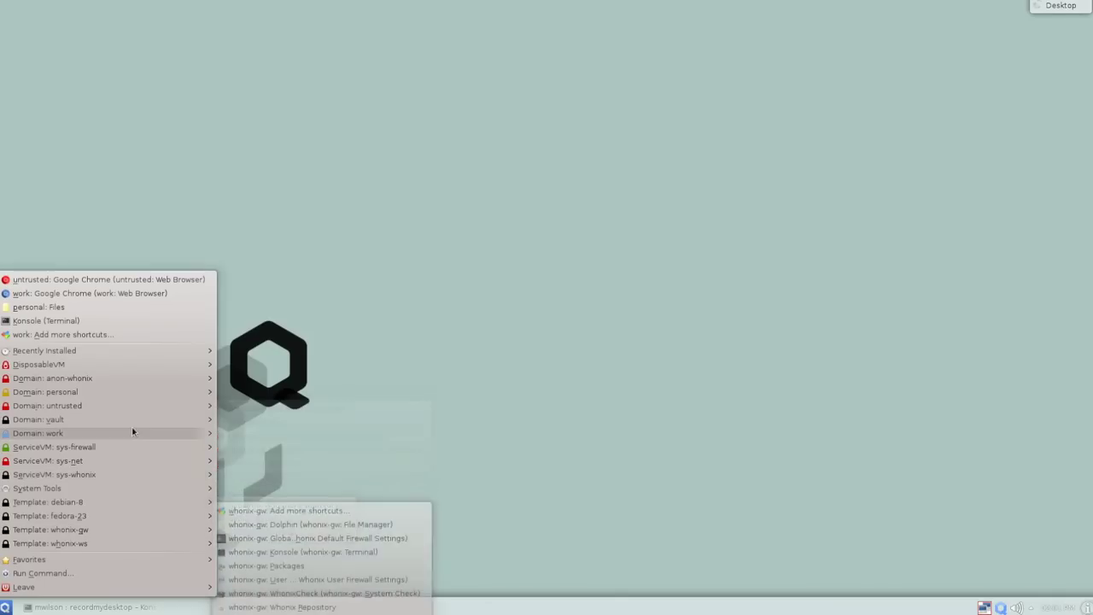
{"action": "mouse_move", "coordinate": [131, 394]}
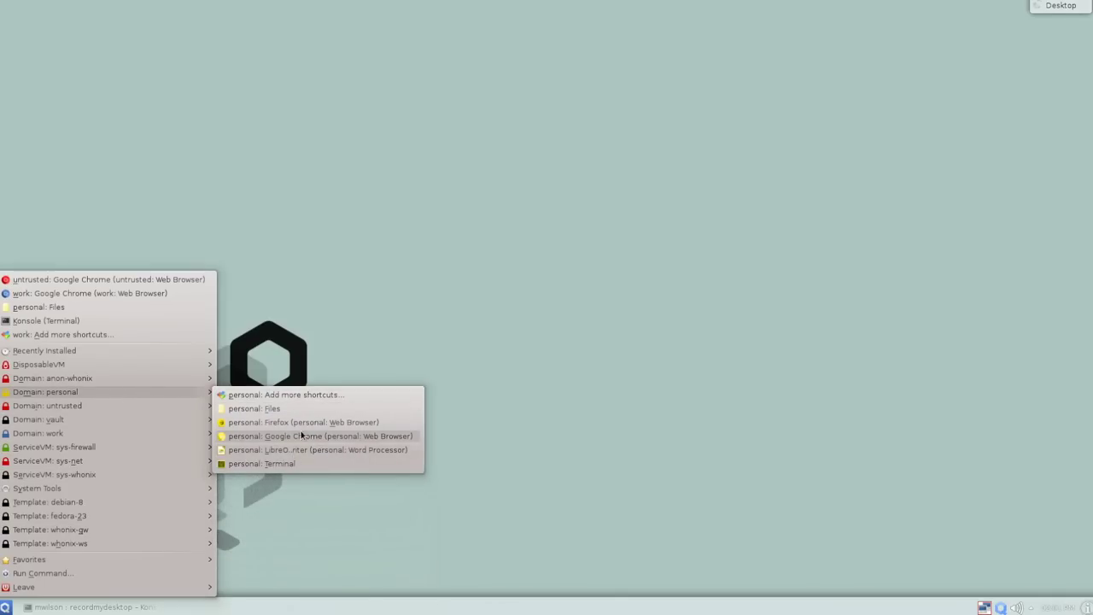
{"action": "left_click", "coordinate": [308, 451]}
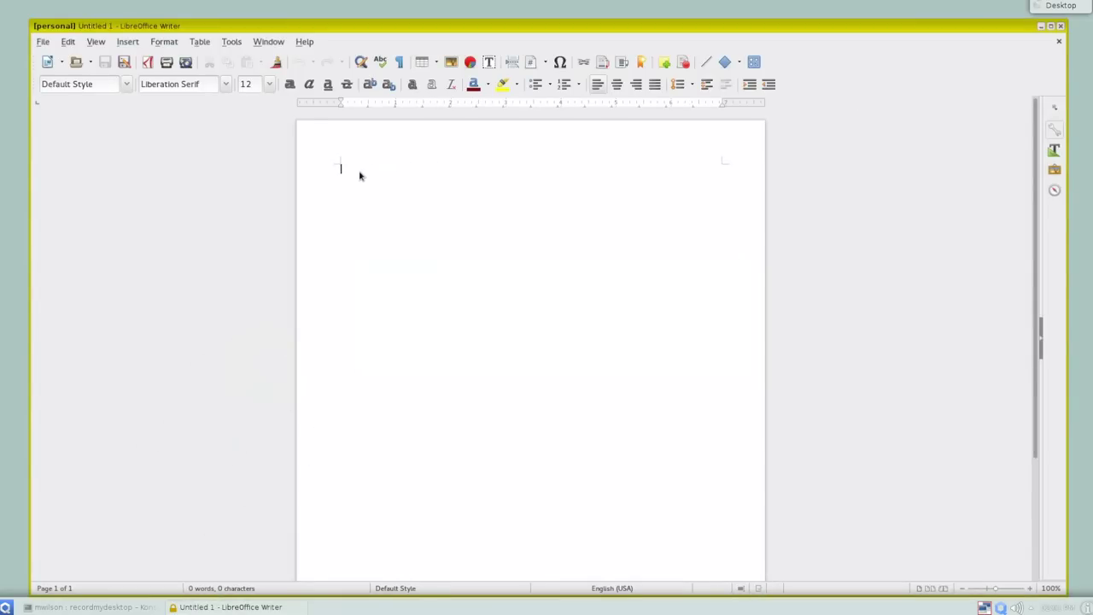
{"action": "type", "text": "Dear G"}
{"action": "type", "text": "as great to see you ov"}
{"action": "type", "text": "er the holi"}
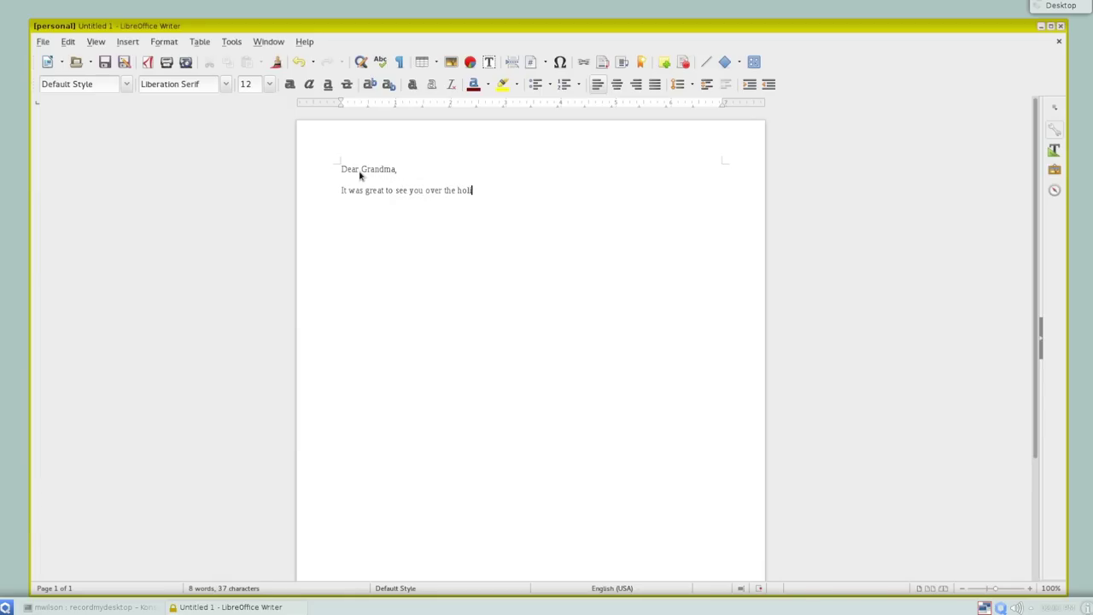
{"action": "type", "text": "s."}
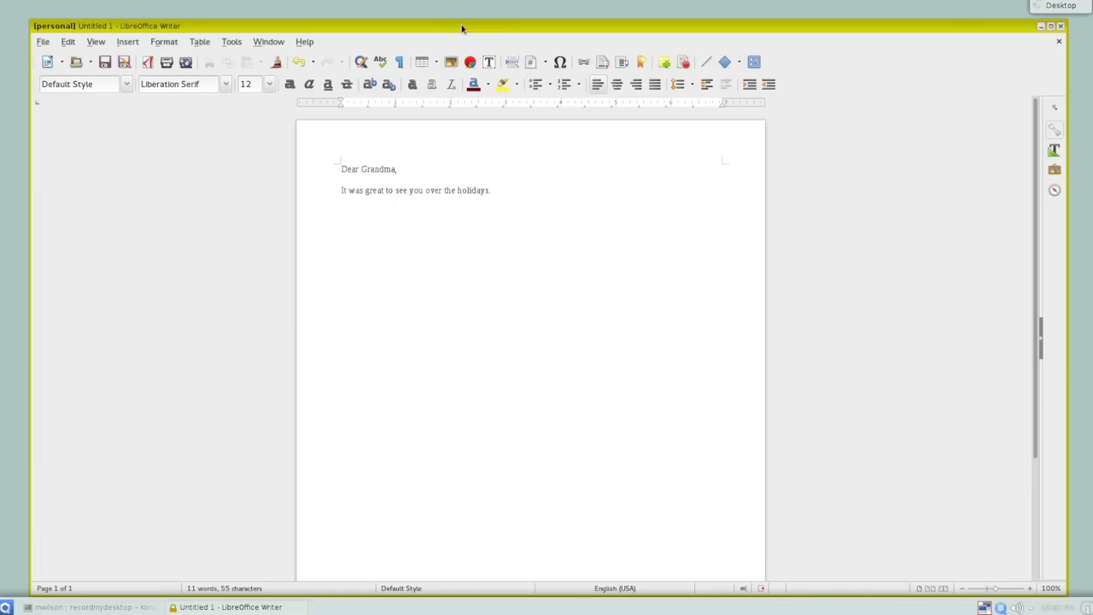
Fit the Writer window to the left half and save the letter as Letter To Grandma.odt.
{"action": "left_click_drag", "start_coordinate": [463, 26], "coordinate": [448, 15]}
{"action": "left_click_drag", "start_coordinate": [1054, 208], "coordinate": [600, 205]}
{"action": "left_click", "coordinate": [90, 51]}
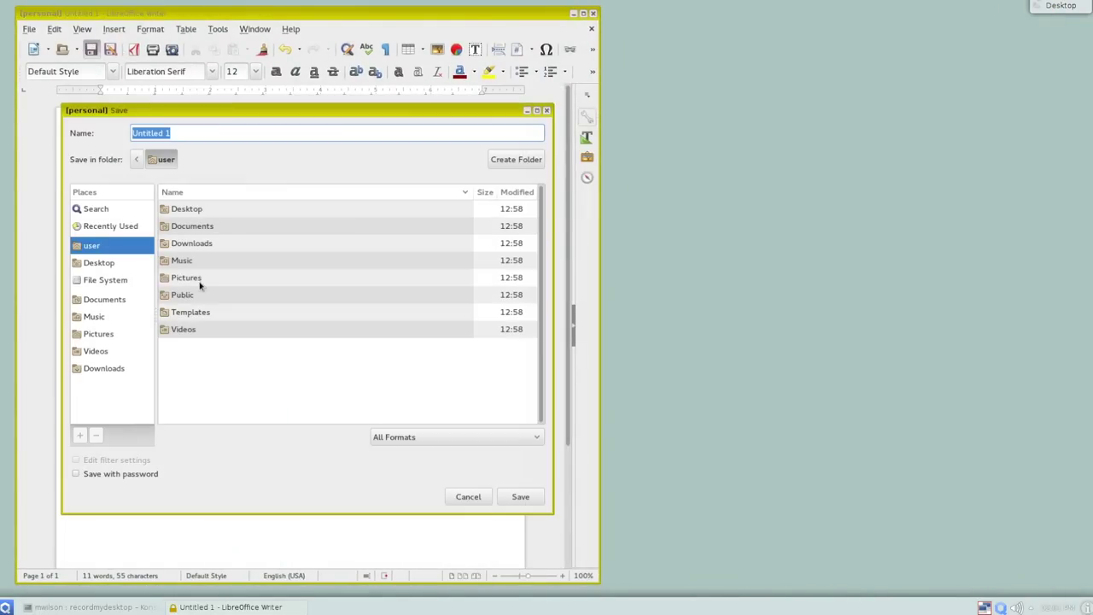
{"action": "type", "text": "Letter"}
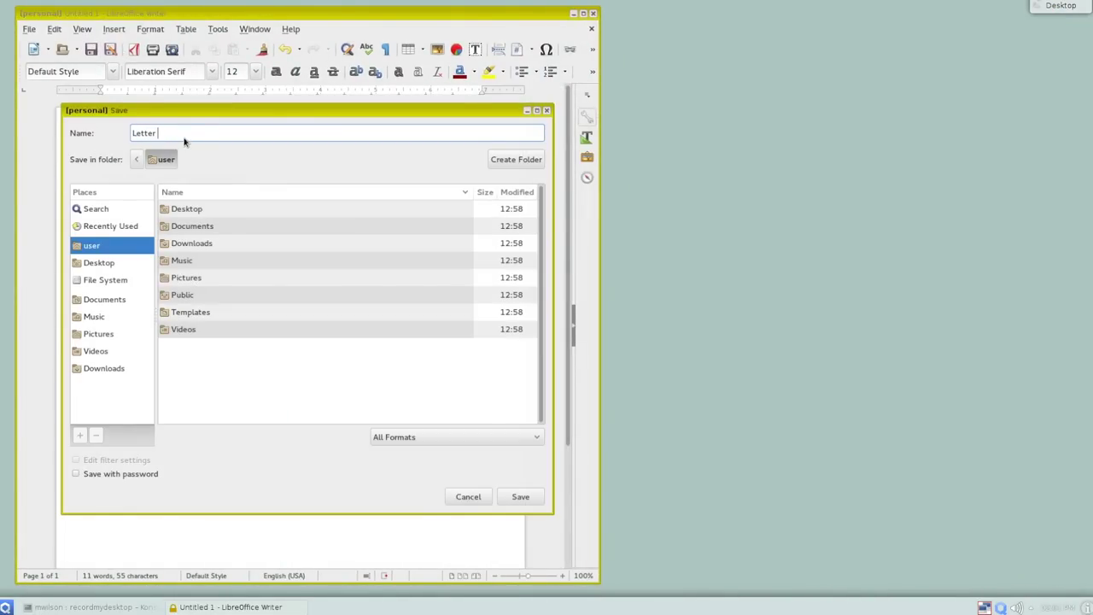
{"action": "type", "text": " To Grandma"}
{"action": "key", "text": "Return"}
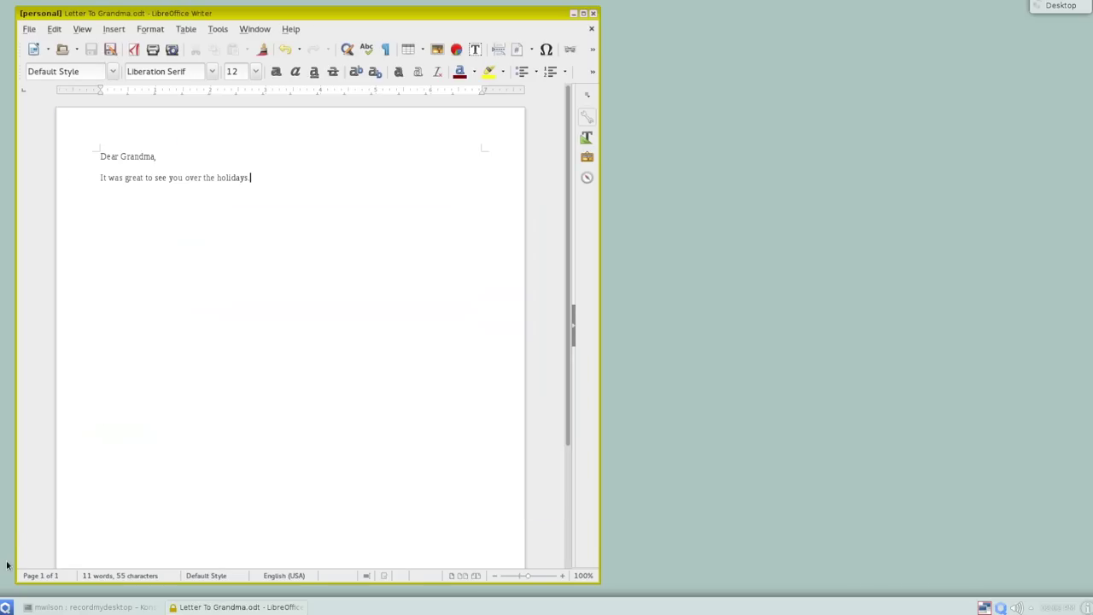
{"action": "left_click", "coordinate": [5, 607]}
Launch work-qube Writer on the right half and type the CONFIDENTIAL BUSINESS PLAN numbered list.
{"action": "mouse_move", "coordinate": [82, 438]}
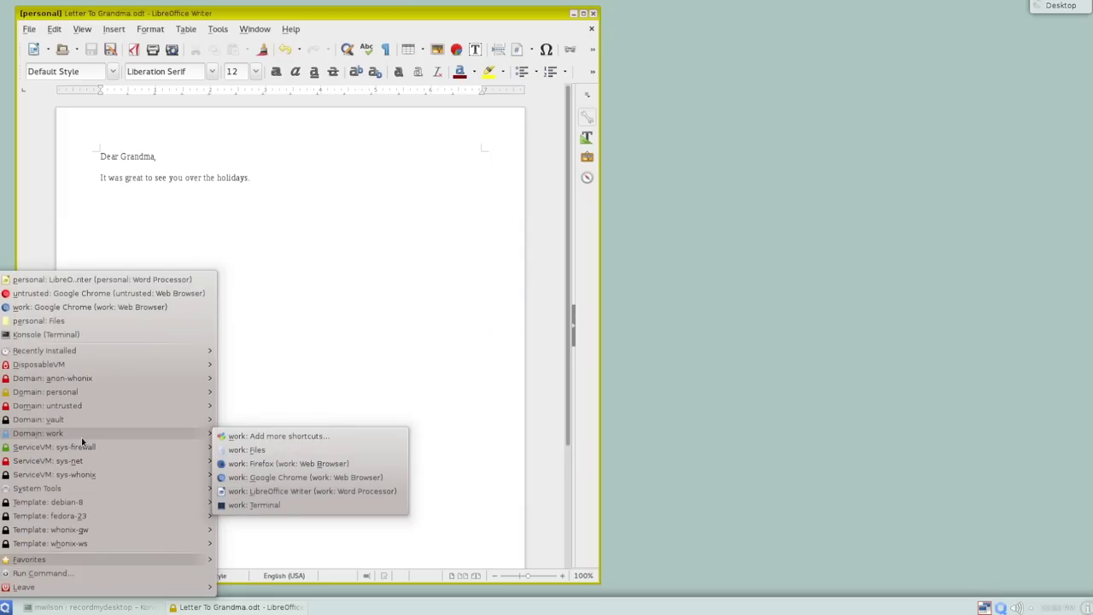
{"action": "left_click", "coordinate": [315, 494]}
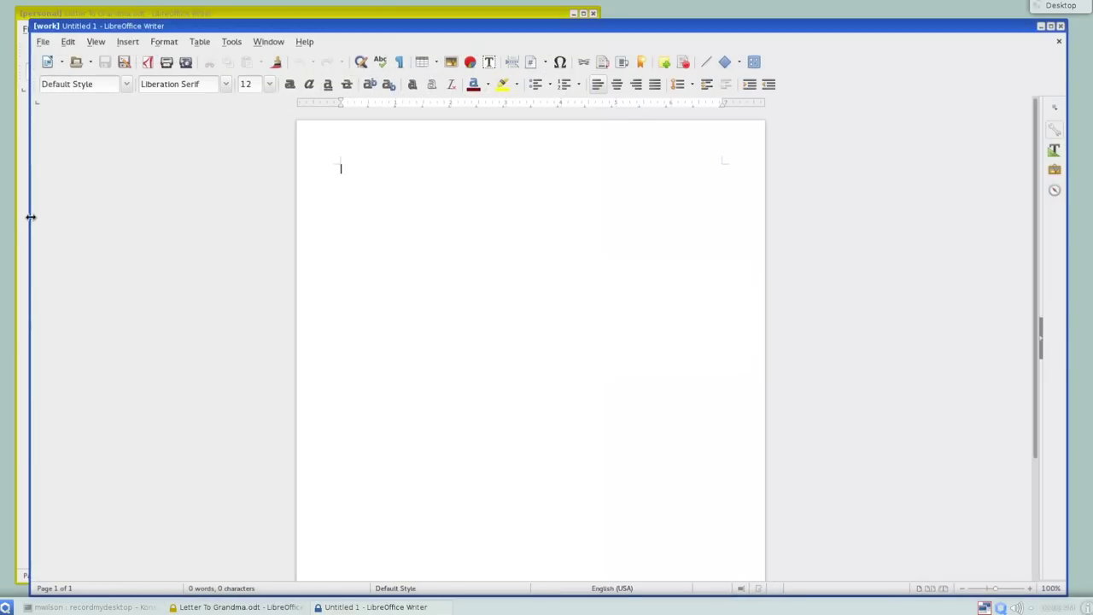
{"action": "left_click_drag", "start_coordinate": [30, 217], "coordinate": [525, 222]}
{"action": "left_click_drag", "start_coordinate": [612, 29], "coordinate": [626, 22]}
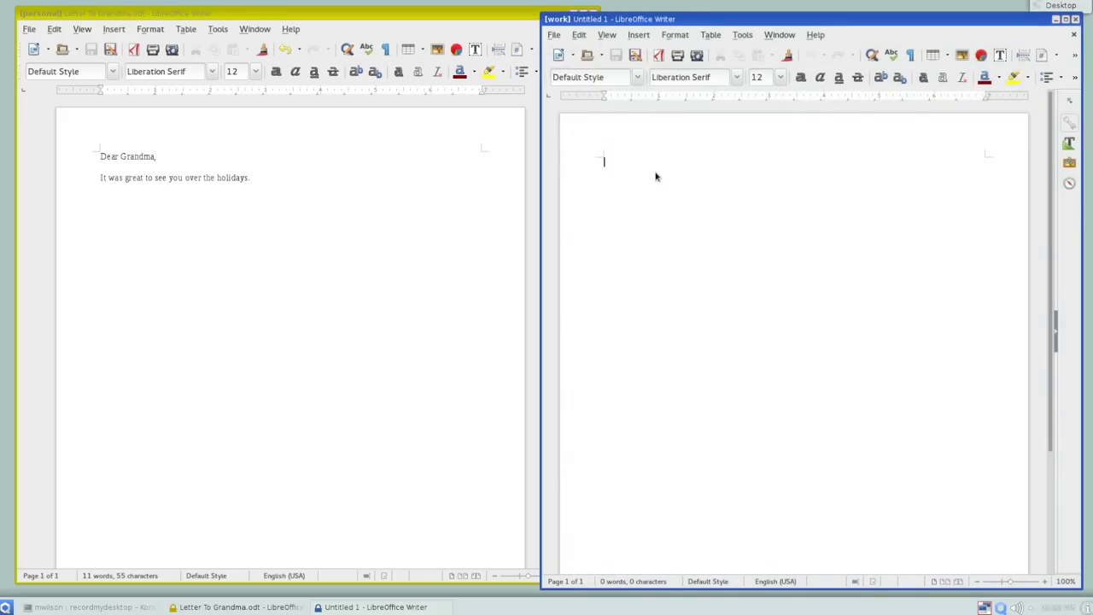
{"action": "type", "text": "CONFIDENTIAL BUSINESS PLAN 1."}
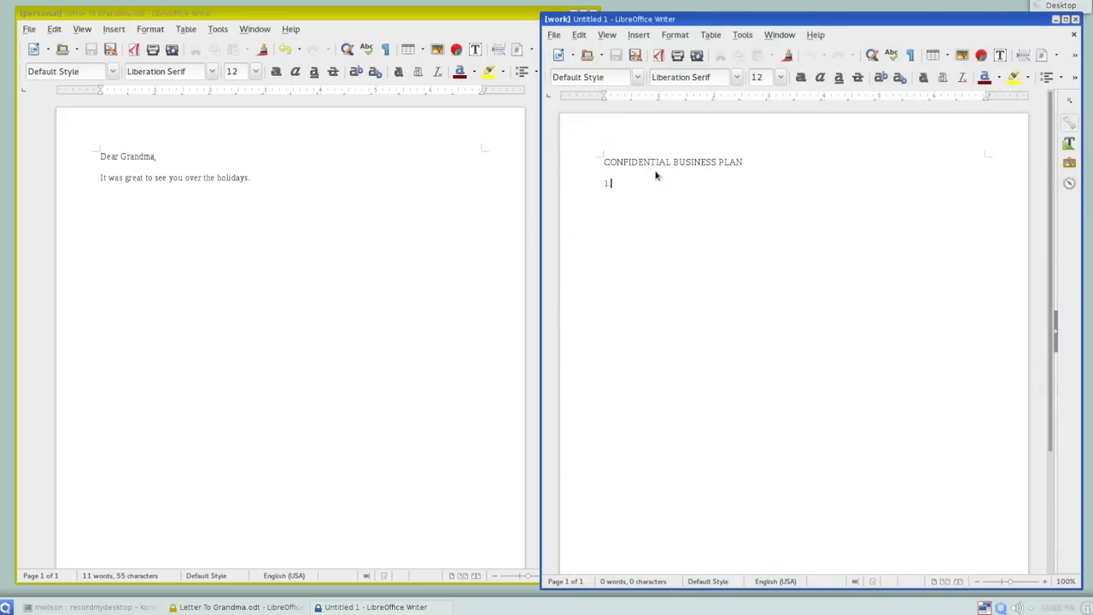
{"action": "type", "text": " Install Qubes OS"}
{"action": "key", "text": "Return"}
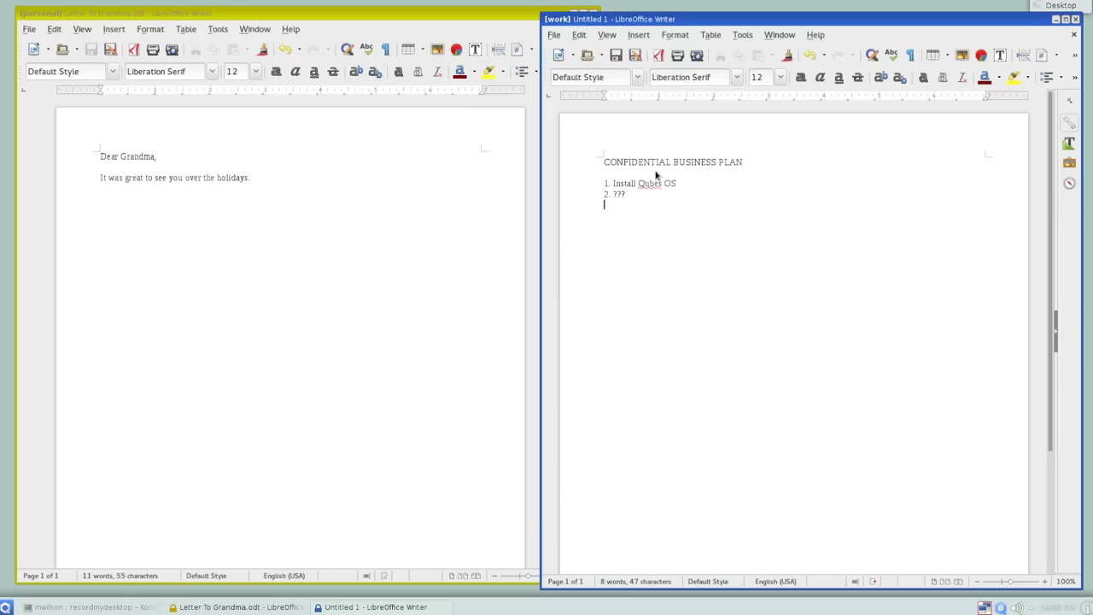
{"action": "type", "text": "Profit!"}
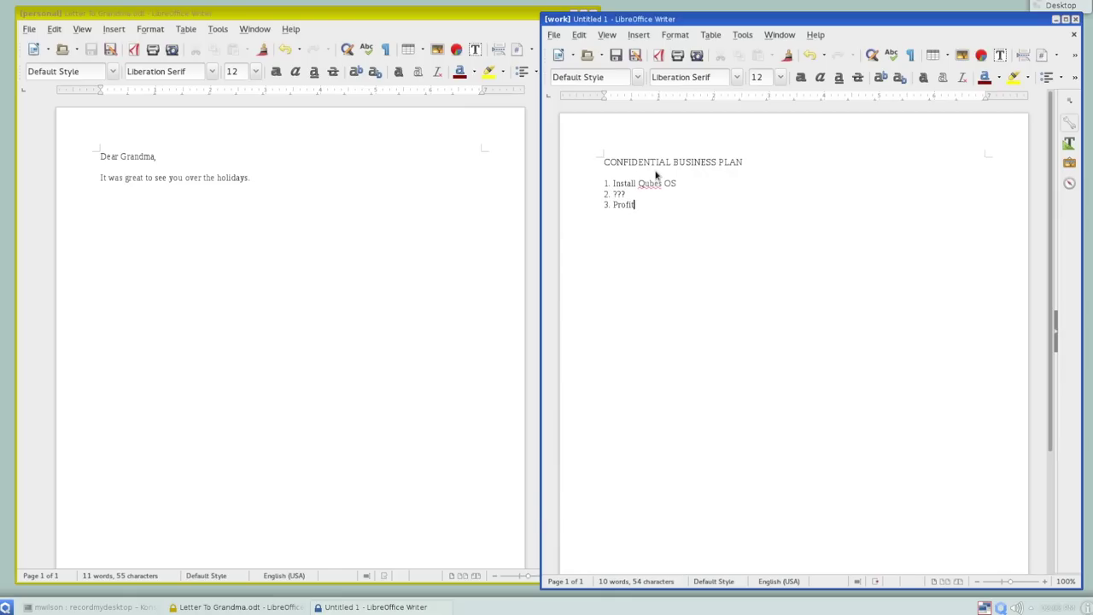
Save the business plan as BizPlan.odt.
{"action": "left_click", "coordinate": [615, 55]}
{"action": "type", "text": "BizPlan"}
{"action": "key", "text": "Return"}
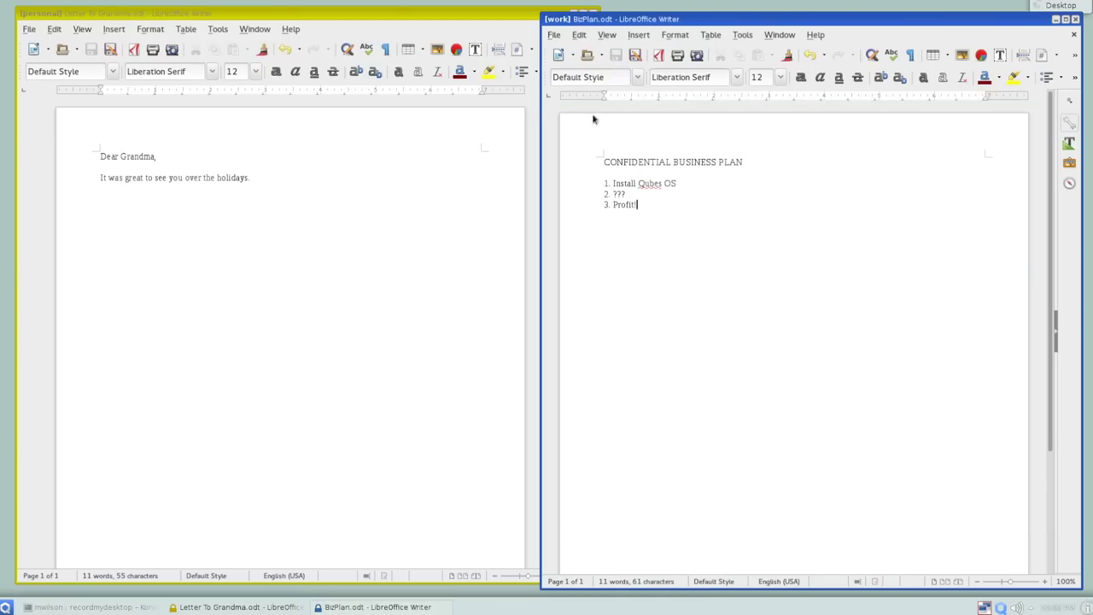
{"action": "left_click", "coordinate": [587, 55]}
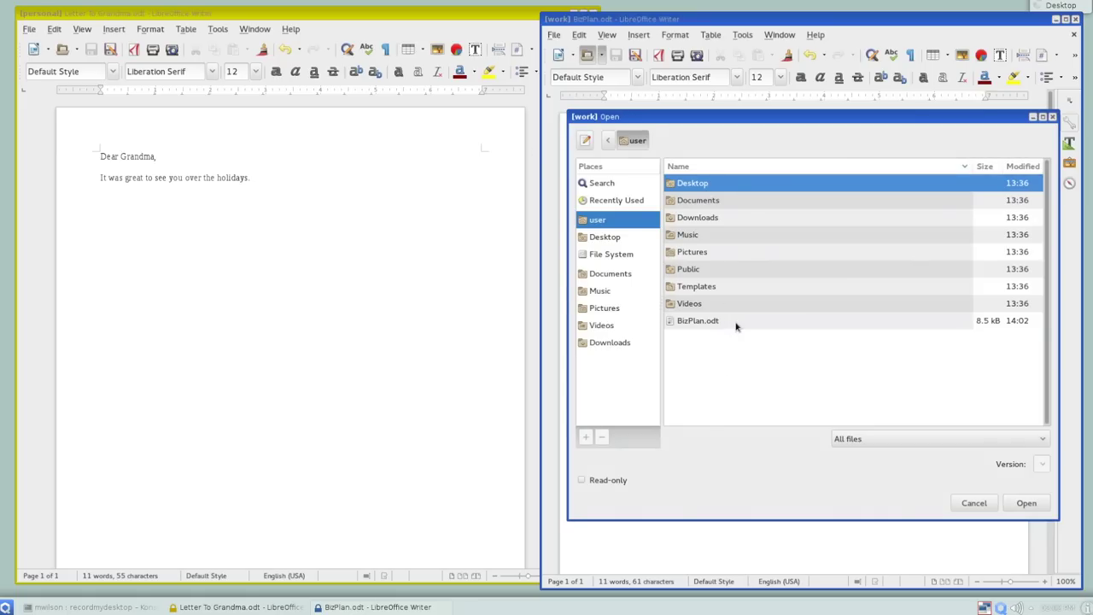
Reopen BizPlan.odt from the work qube's home folder.
{"action": "left_click", "coordinate": [709, 322]}
{"action": "double_click", "coordinate": [727, 200]}
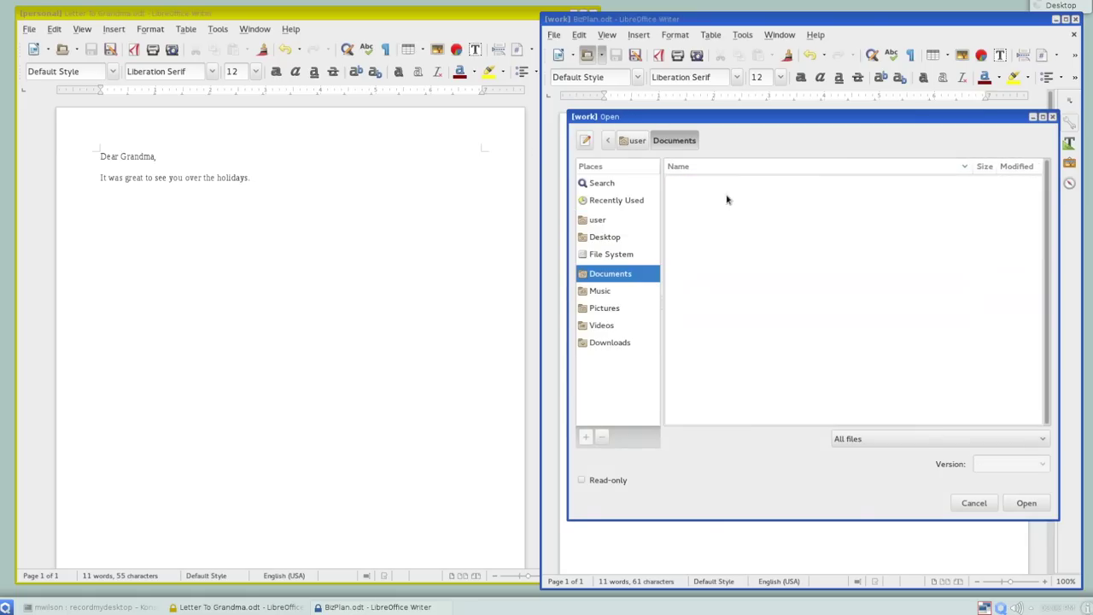
{"action": "left_click", "coordinate": [633, 140]}
{"action": "double_click", "coordinate": [703, 321]}
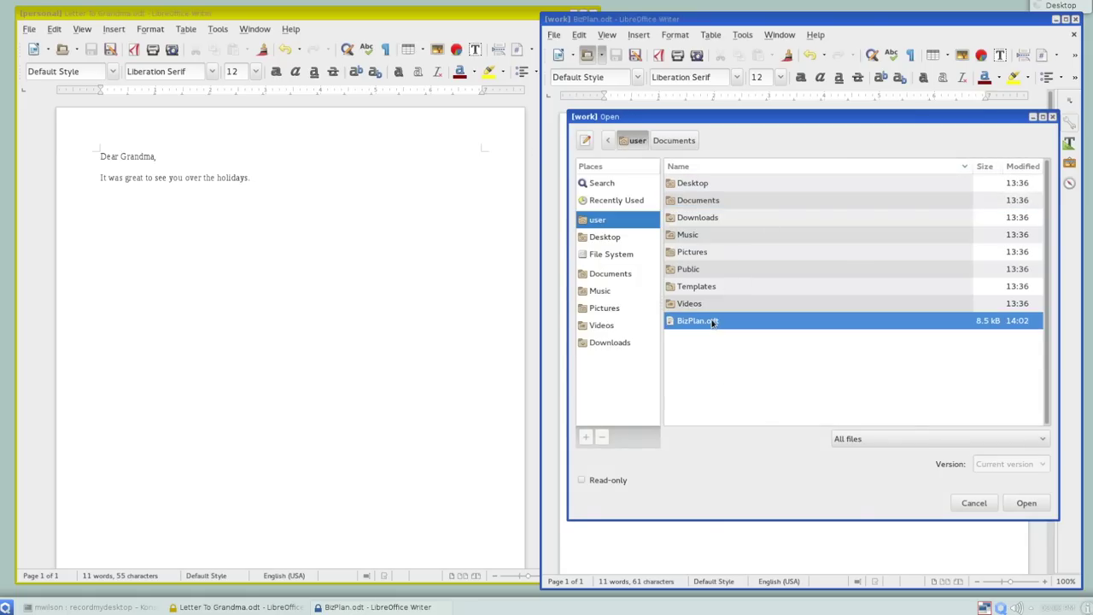
Reopen Letter To Grandma.odt in the personal Writer window and shift it slightly left.
{"action": "left_click", "coordinate": [418, 246]}
{"action": "left_click", "coordinate": [69, 54]}
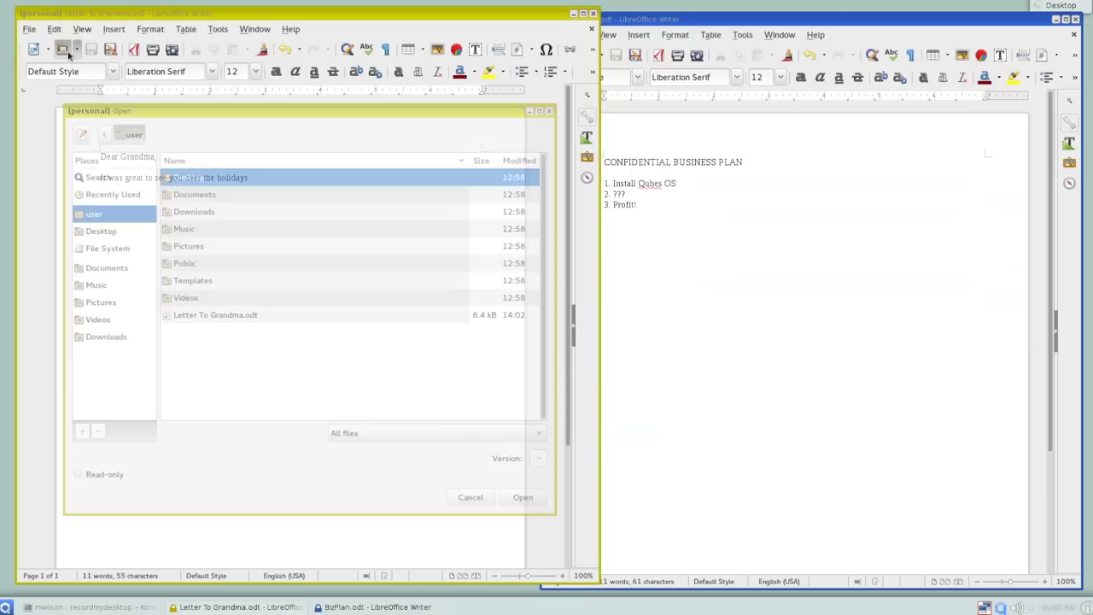
{"action": "left_click", "coordinate": [206, 315]}
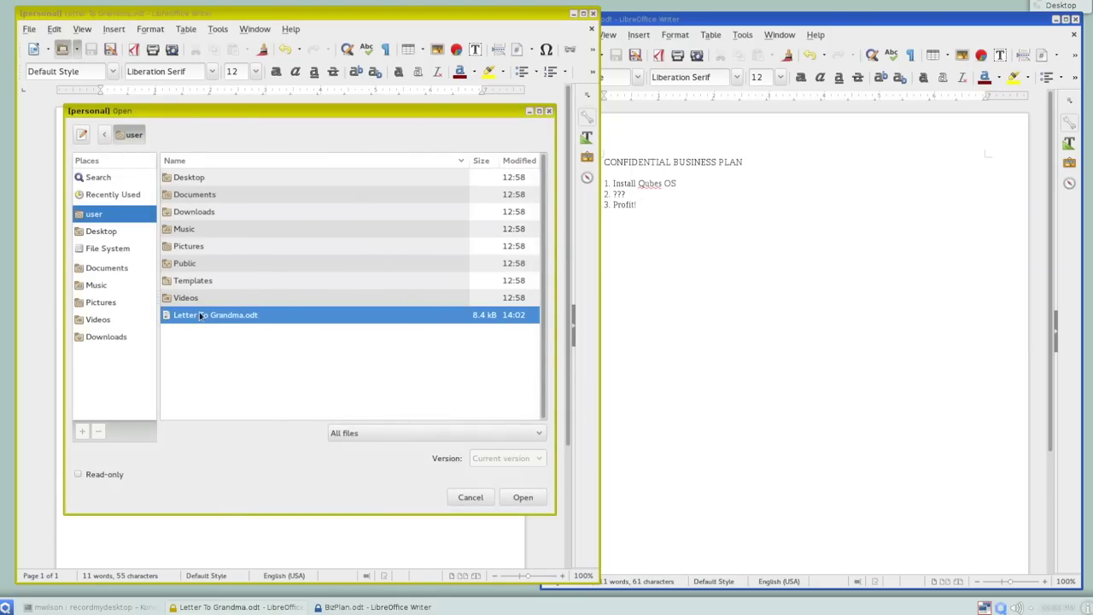
{"action": "key", "text": "Return"}
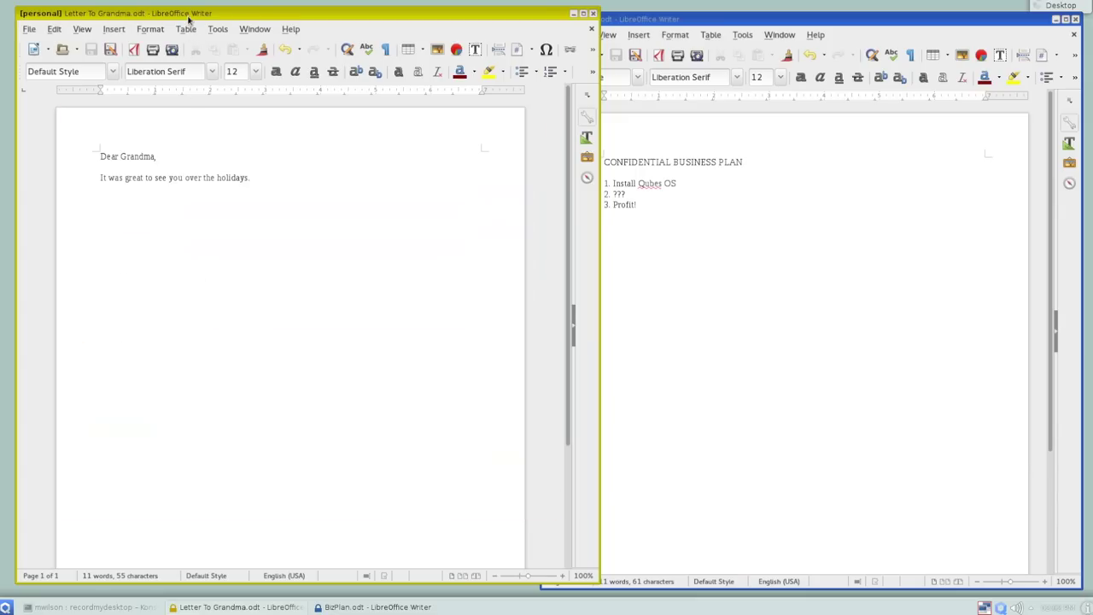
{"action": "left_click_drag", "start_coordinate": [189, 17], "coordinate": [181, 15]}
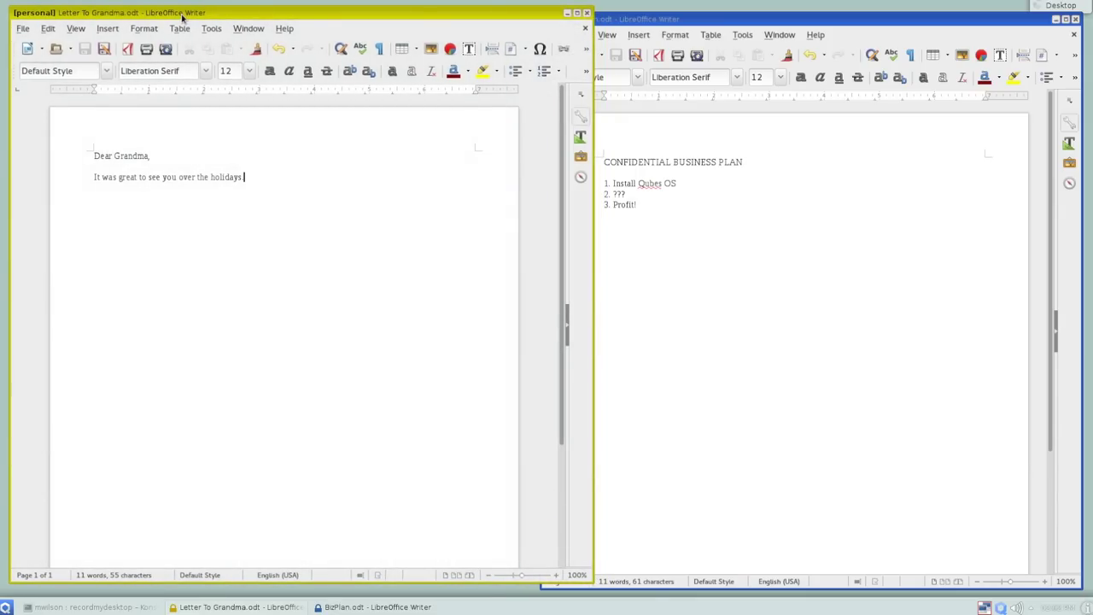
Launch the personal qube's Files, position it, and select Letter To Grandma.odt.
{"action": "left_click", "coordinate": [6, 607]}
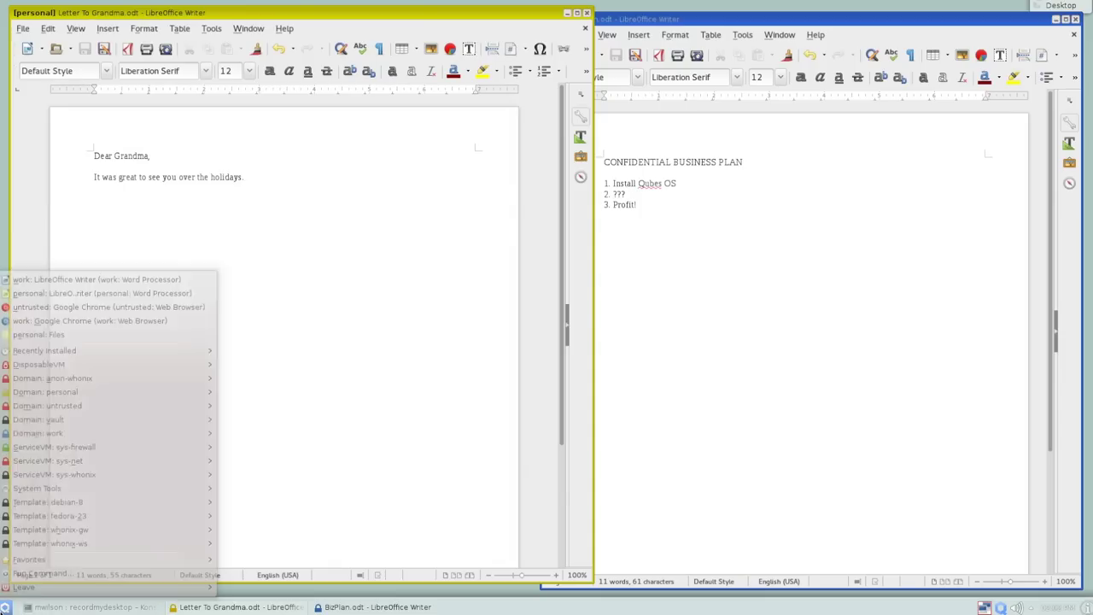
{"action": "mouse_move", "coordinate": [97, 392]}
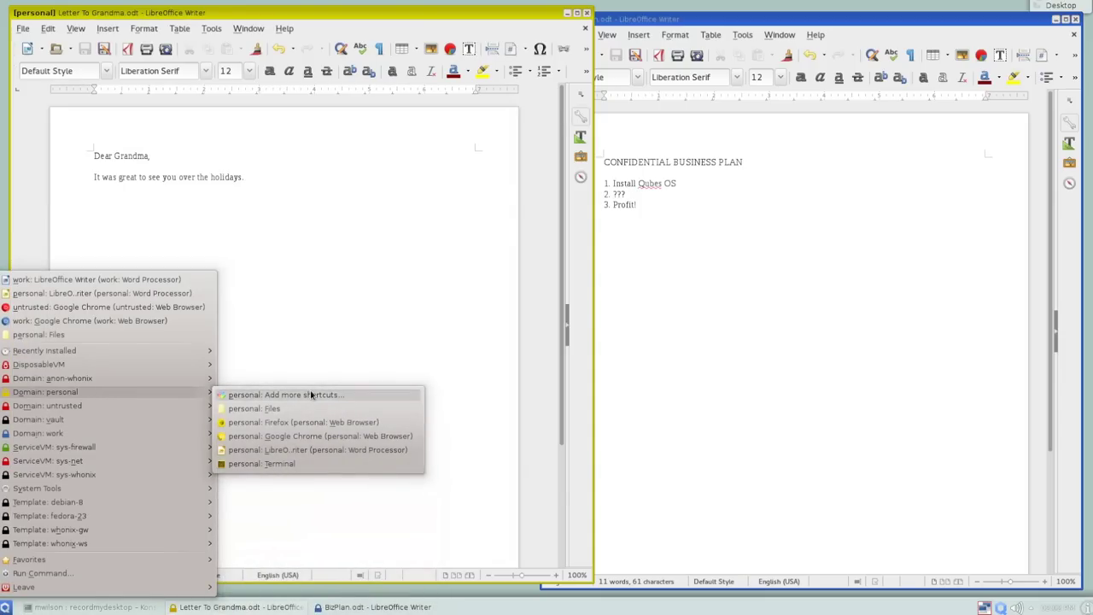
{"action": "left_click", "coordinate": [271, 410]}
{"action": "left_click_drag", "start_coordinate": [675, 271], "coordinate": [126, 125]}
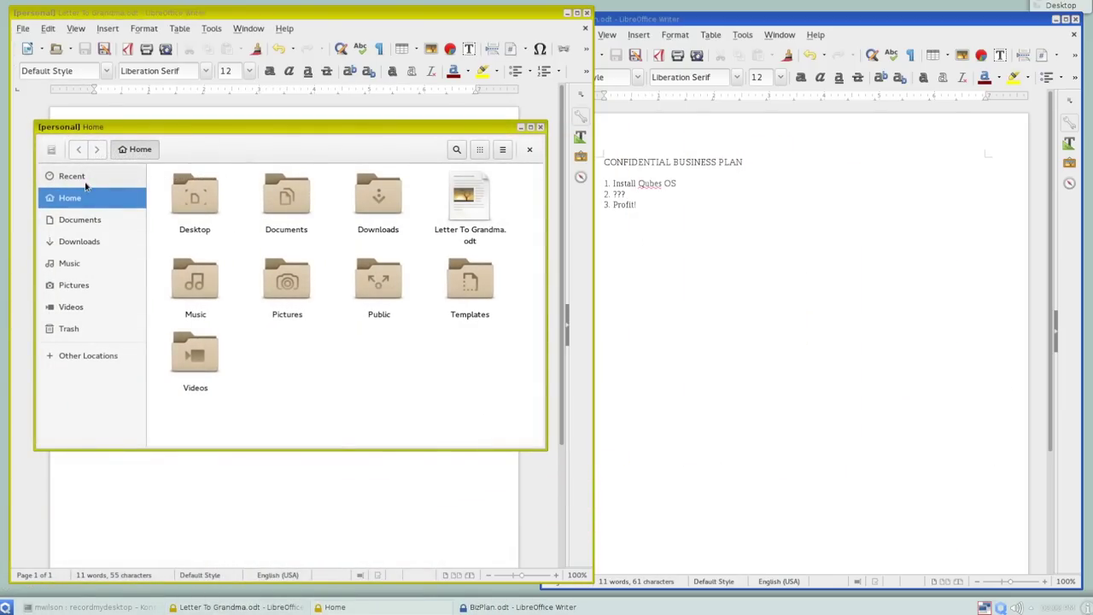
{"action": "left_click_drag", "start_coordinate": [109, 126], "coordinate": [79, 209]}
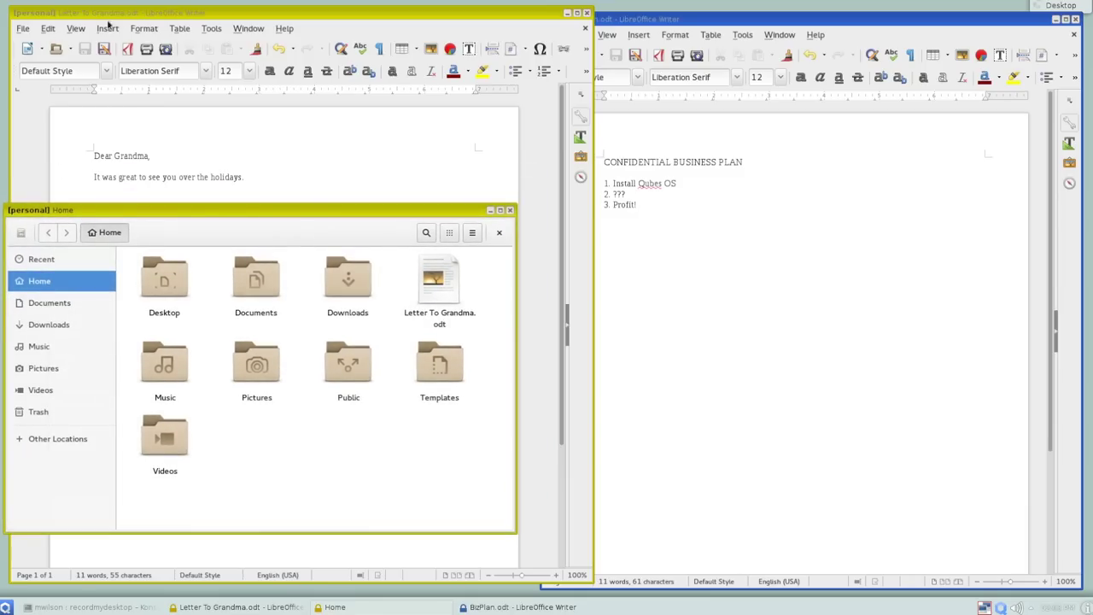
{"action": "left_click", "coordinate": [449, 285]}
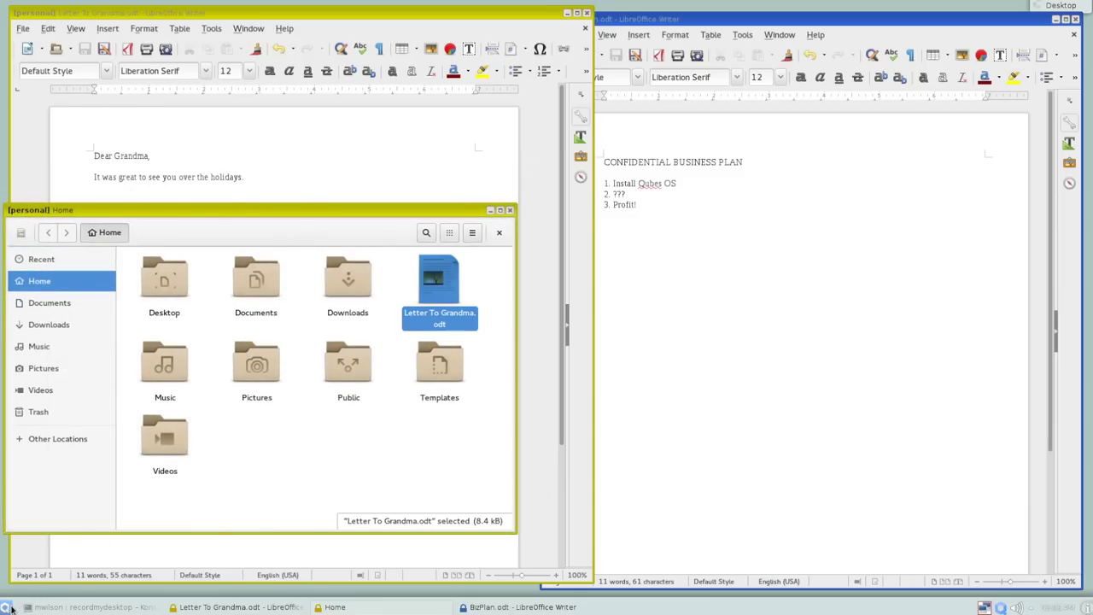
Launch the work qube's Files beside it, showing BizPlan.odt, and clear both selections.
{"action": "left_click", "coordinate": [5, 607]}
{"action": "mouse_move", "coordinate": [94, 434]}
{"action": "left_click", "coordinate": [282, 451]}
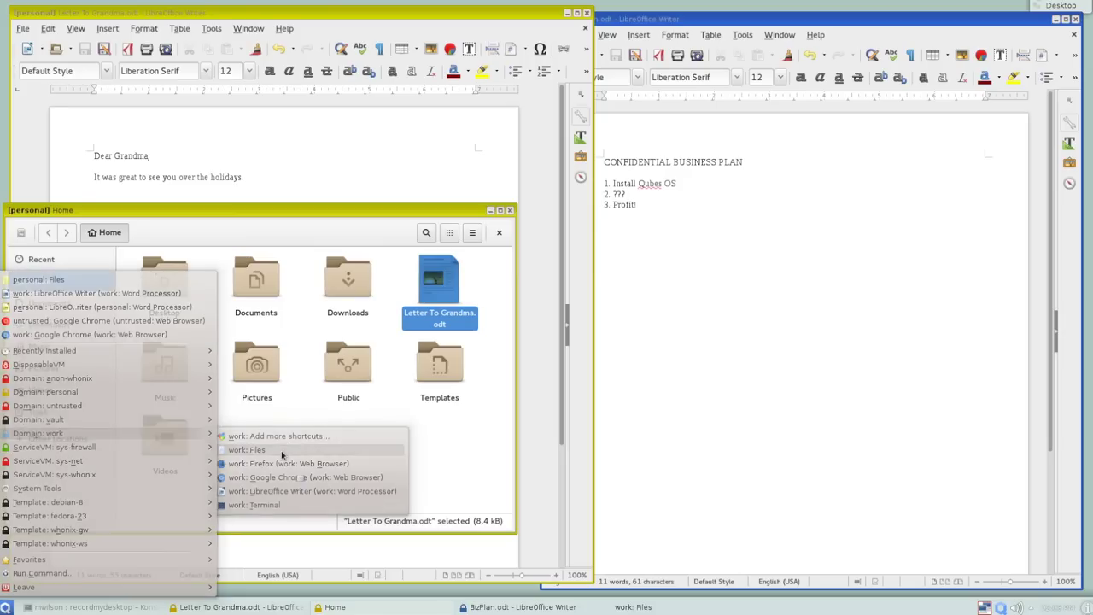
{"action": "left_click_drag", "start_coordinate": [684, 8], "coordinate": [645, 92]}
{"action": "left_click", "coordinate": [701, 160]}
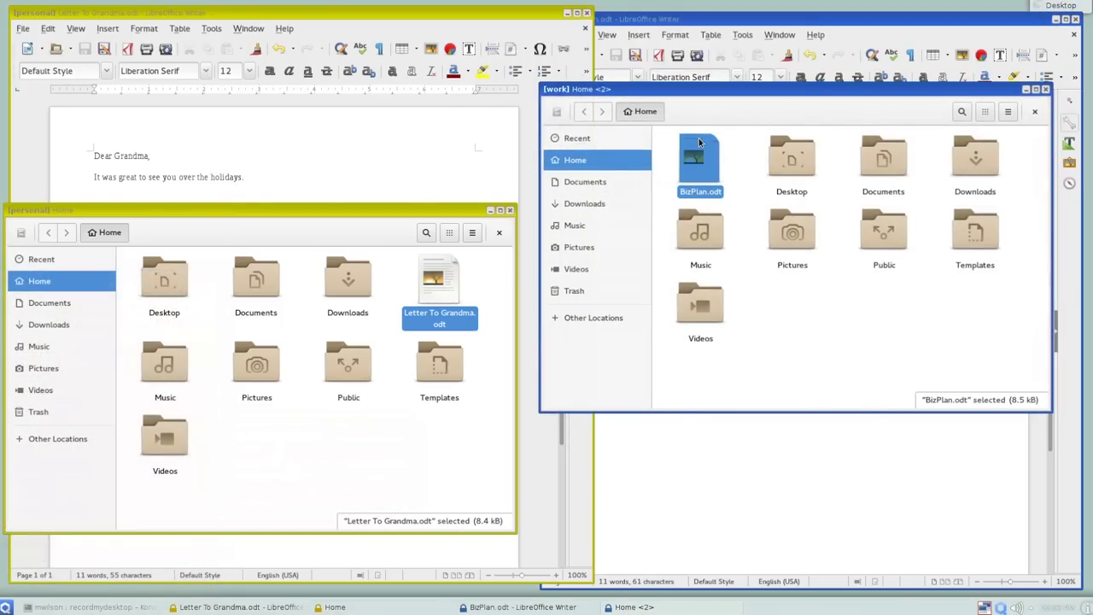
{"action": "left_click", "coordinate": [800, 330]}
{"action": "left_click", "coordinate": [418, 475]}
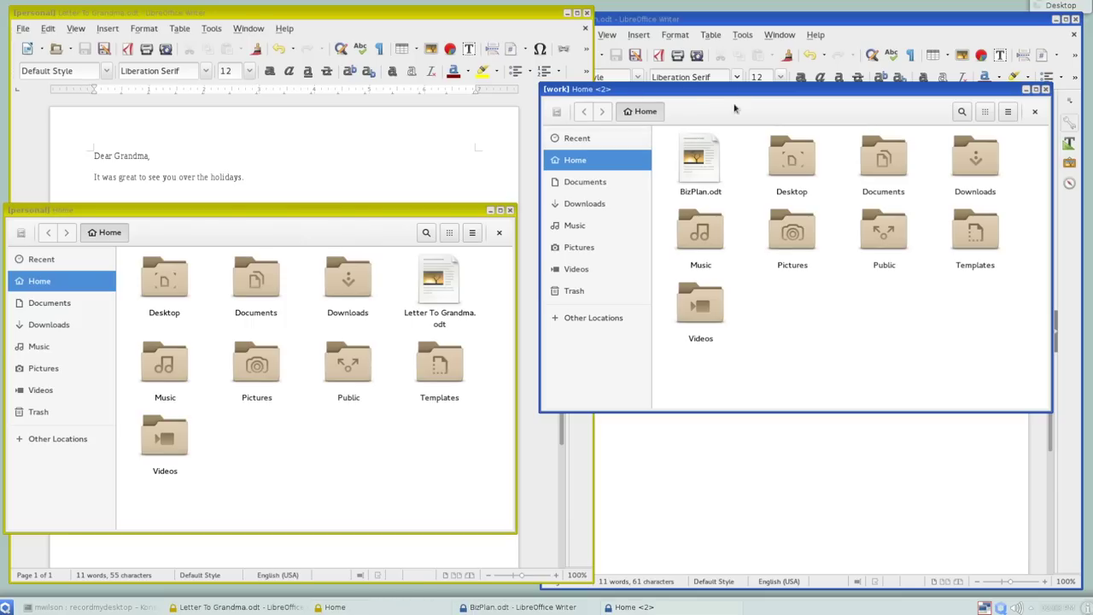
Try dragging BizPlan.odt and Letter To Grandma.odt between qubes, then open the letter's context menu.
{"action": "left_click_drag", "start_coordinate": [702, 156], "coordinate": [368, 427]}
{"action": "left_click_drag", "start_coordinate": [439, 278], "coordinate": [795, 316]}
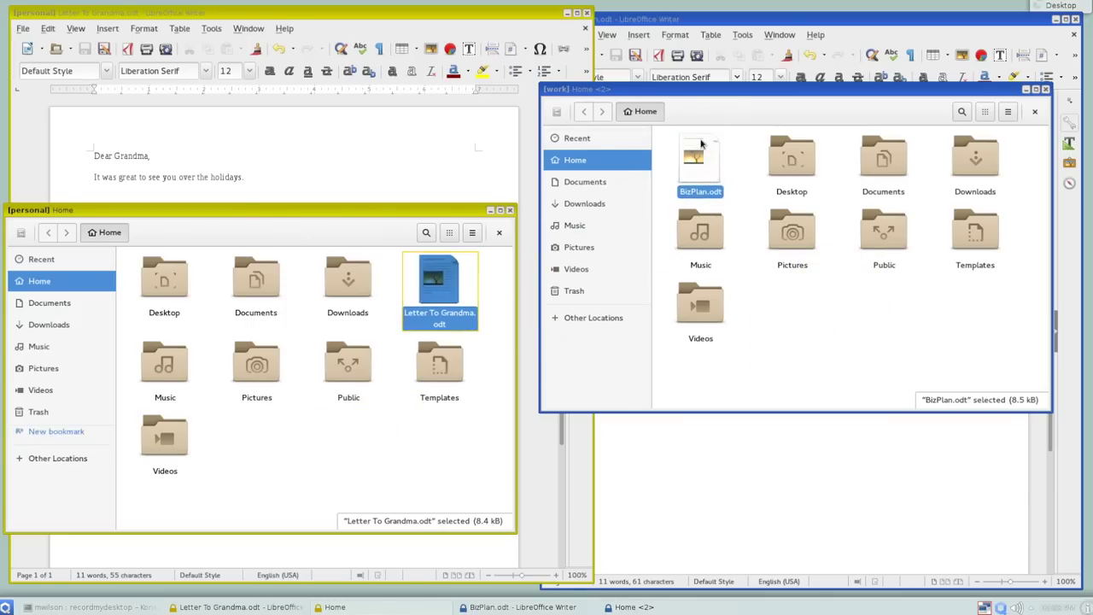
{"action": "left_click_drag", "start_coordinate": [703, 145], "coordinate": [816, 305]}
{"action": "left_click_drag", "start_coordinate": [700, 162], "coordinate": [780, 320]}
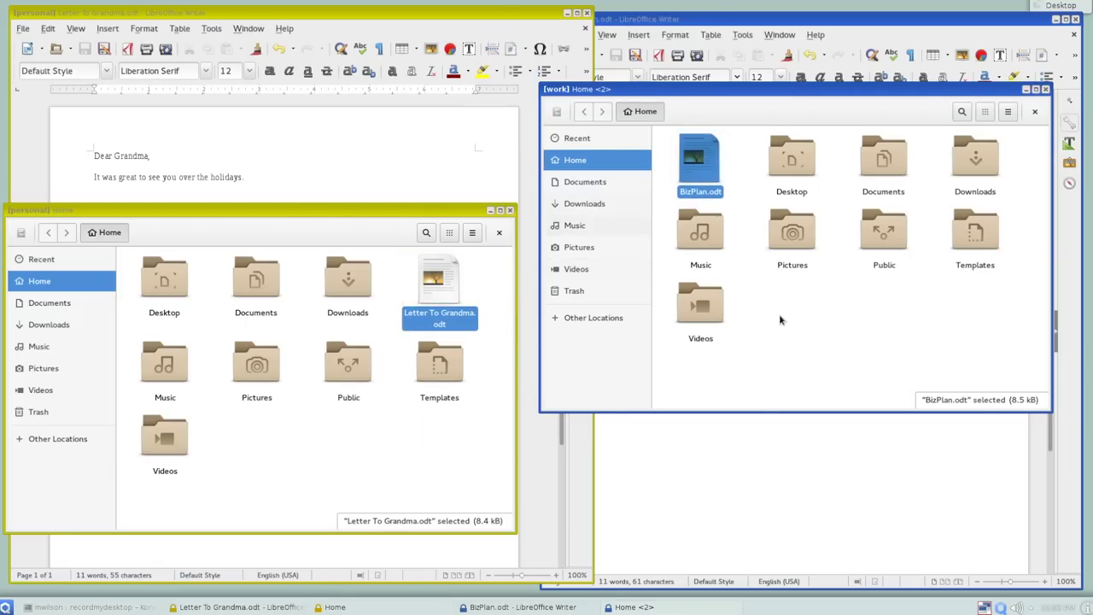
{"action": "left_click", "coordinate": [769, 325]}
{"action": "left_click", "coordinate": [354, 484]}
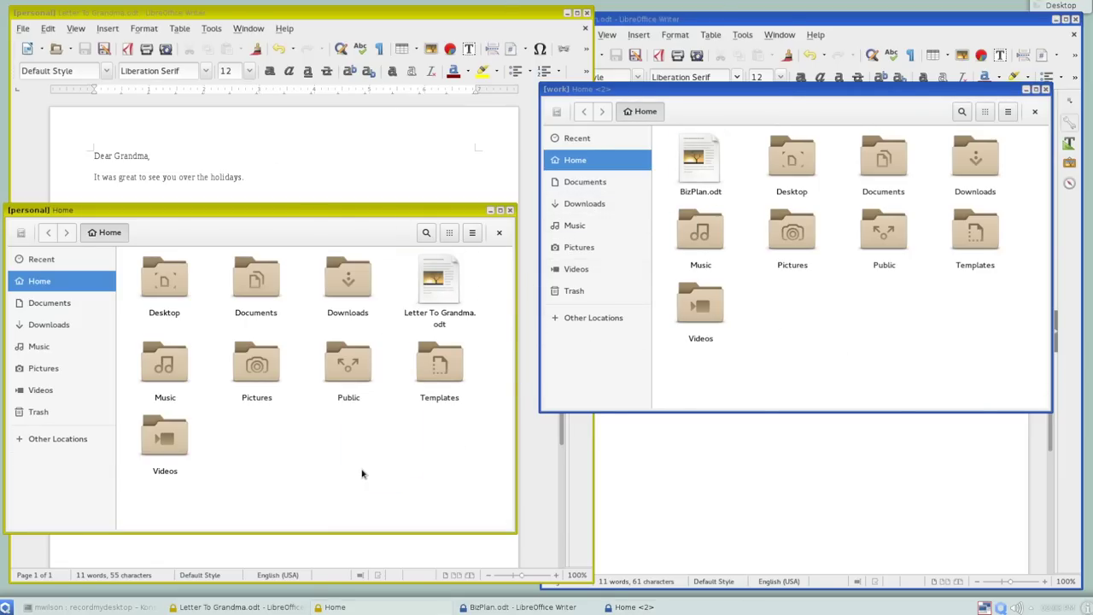
{"action": "left_click", "coordinate": [442, 276]}
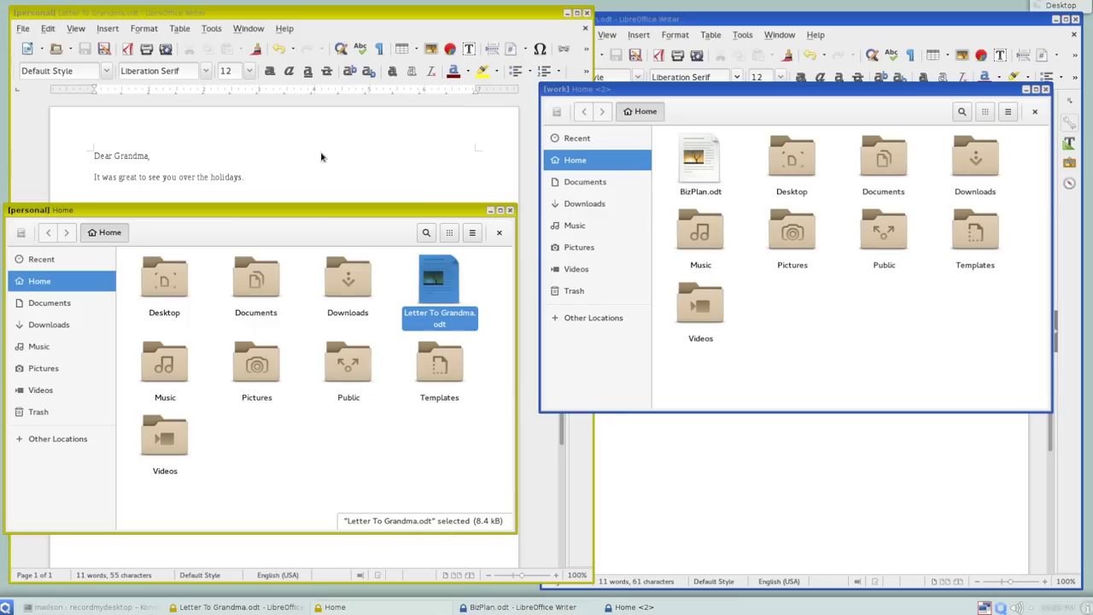
{"action": "right_click", "coordinate": [431, 279]}
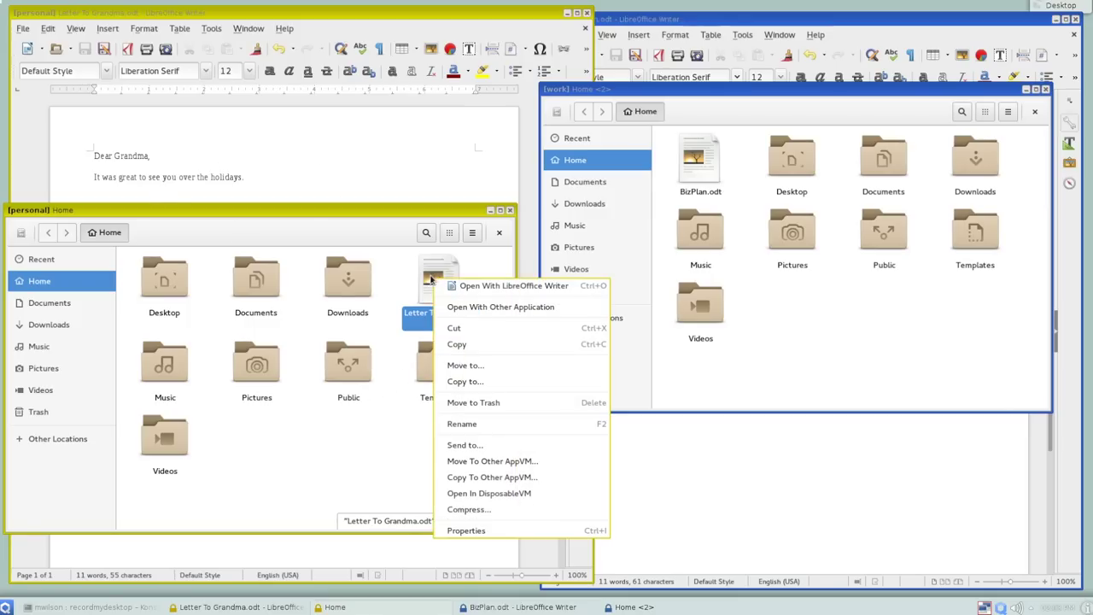
Send Letter To Grandma.odt to the work qube, approve it in dom0, and open QubesIncoming.
{"action": "left_click", "coordinate": [508, 481]}
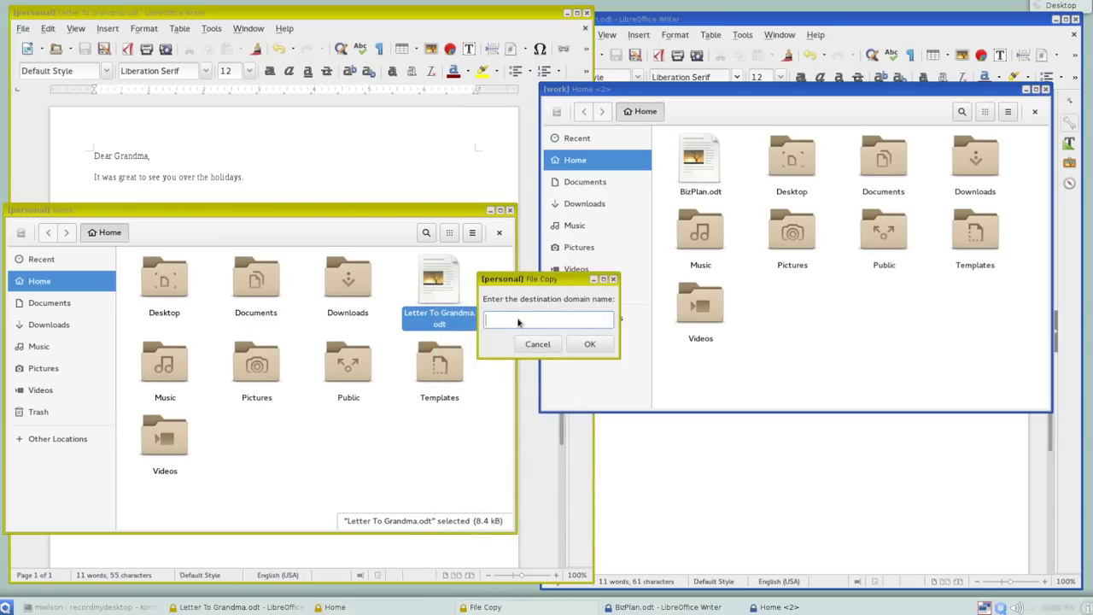
{"action": "key", "text": "Return"}
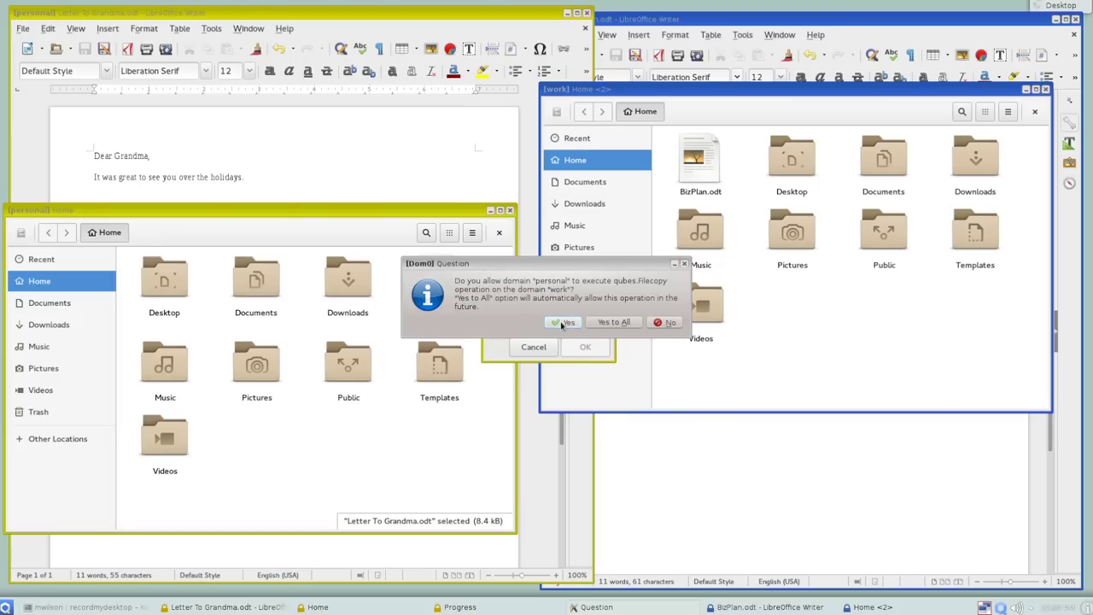
{"action": "left_click", "coordinate": [565, 322]}
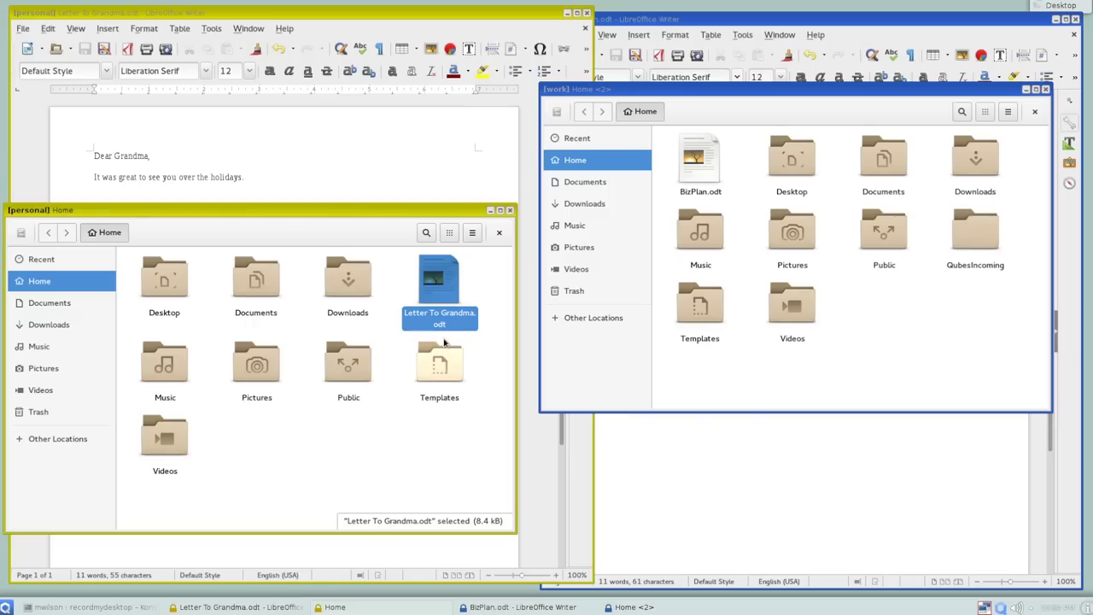
{"action": "double_click", "coordinate": [979, 233]}
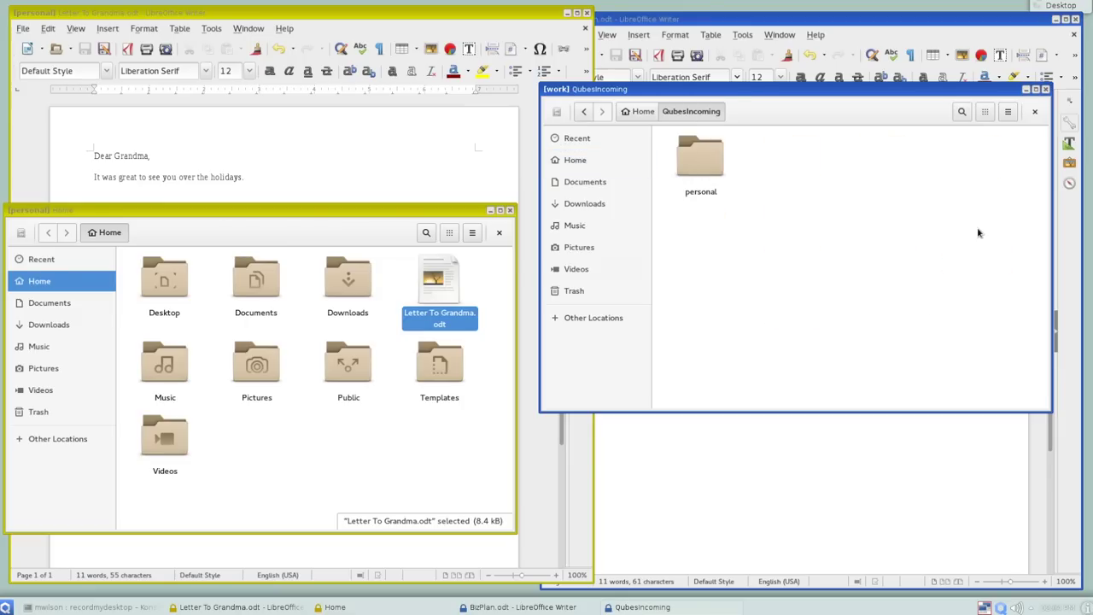
Move Letter To Grandma.odt from QubesIncoming/personal into the work qube's Documents folder.
{"action": "left_click_drag", "start_coordinate": [587, 94], "coordinate": [577, 87]}
{"action": "double_click", "coordinate": [690, 153]}
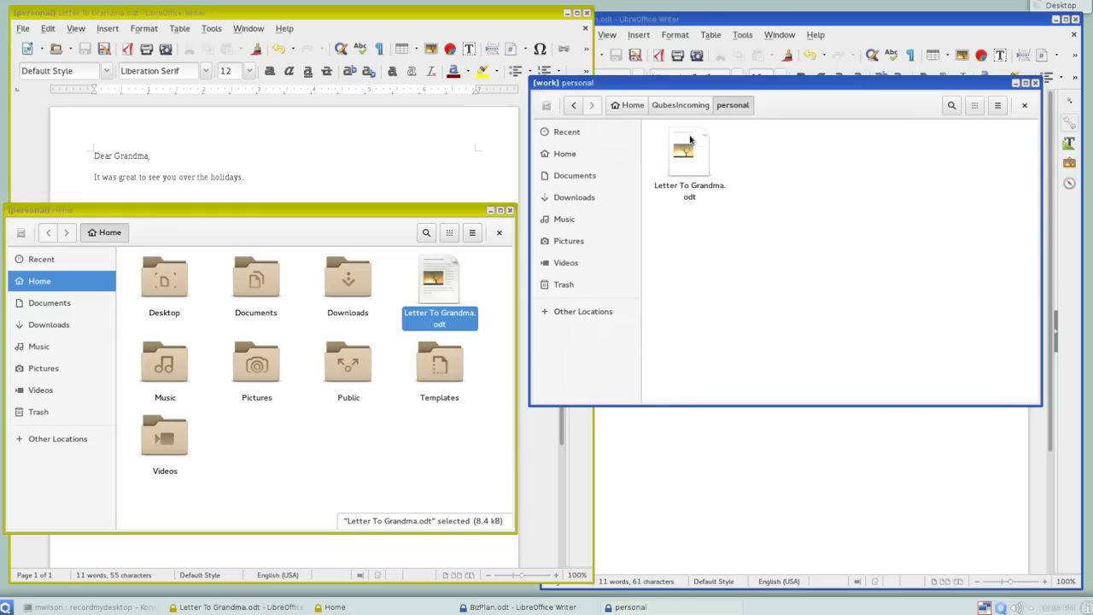
{"action": "left_click_drag", "start_coordinate": [692, 175], "coordinate": [577, 176]}
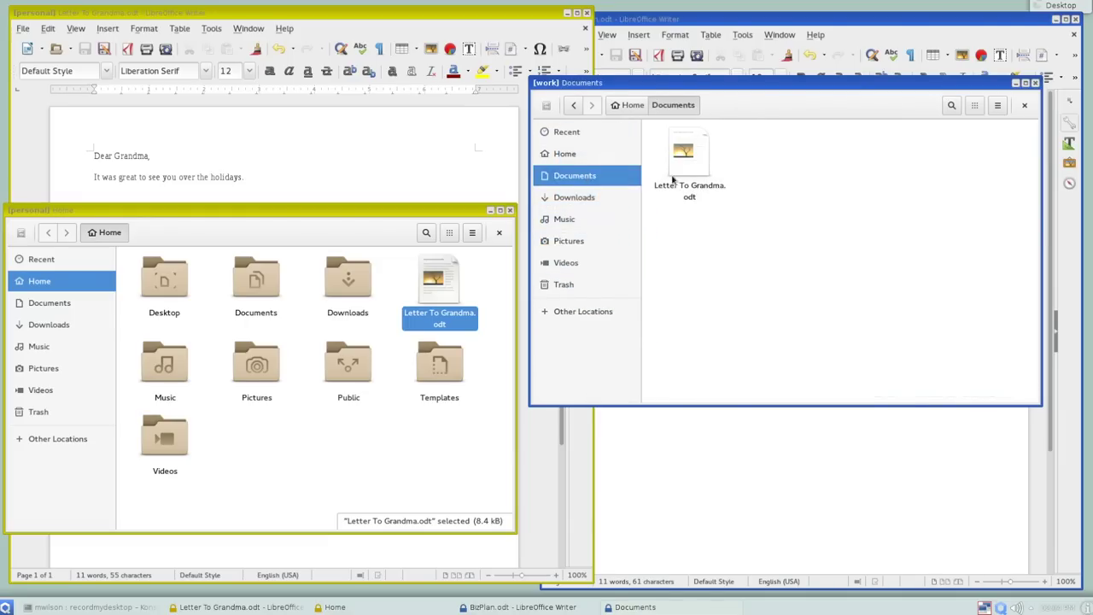
Open the letter in Writer, type test text at the end, and close without saving.
{"action": "double_click", "coordinate": [690, 141]}
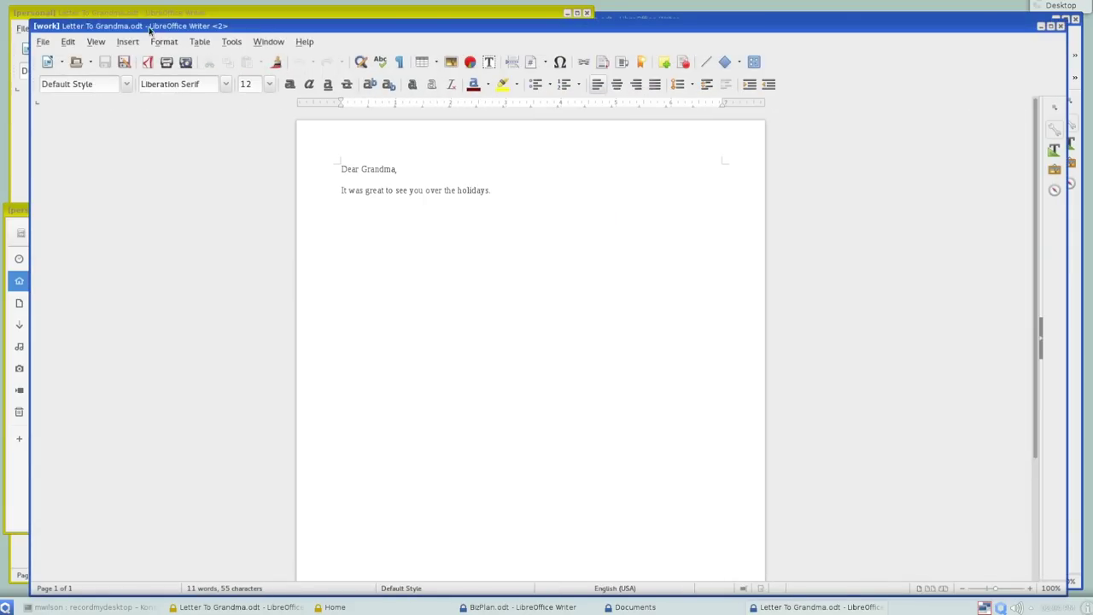
{"action": "key", "text": "ctrl+End"}
{"action": "type", "text": "vxcvx"}
{"action": "left_click", "coordinate": [1061, 25]}
{"action": "left_click", "coordinate": [545, 355]}
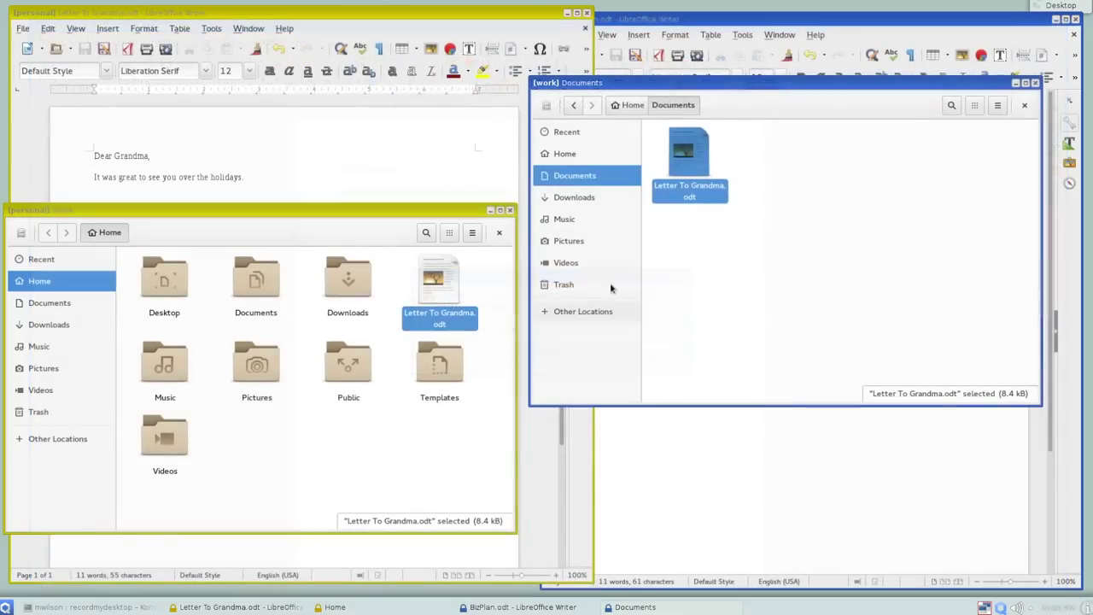
Close both Files windows, the business plan document and the Grandma letter.
{"action": "left_click", "coordinate": [1036, 83]}
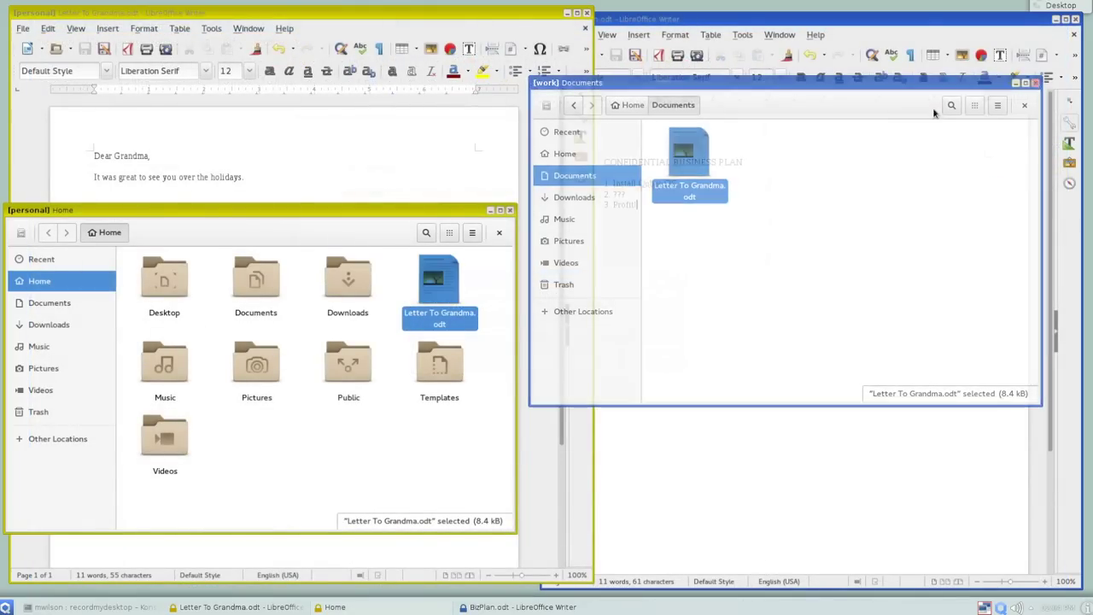
{"action": "left_click", "coordinate": [510, 209]}
{"action": "left_click", "coordinate": [1075, 19]}
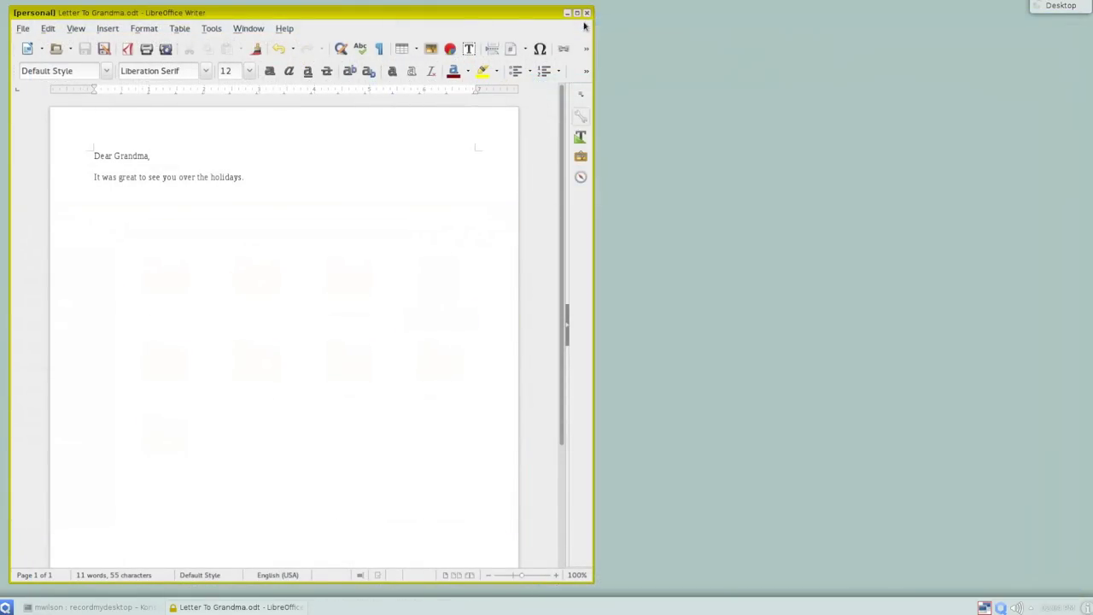
{"action": "left_click", "coordinate": [587, 13]}
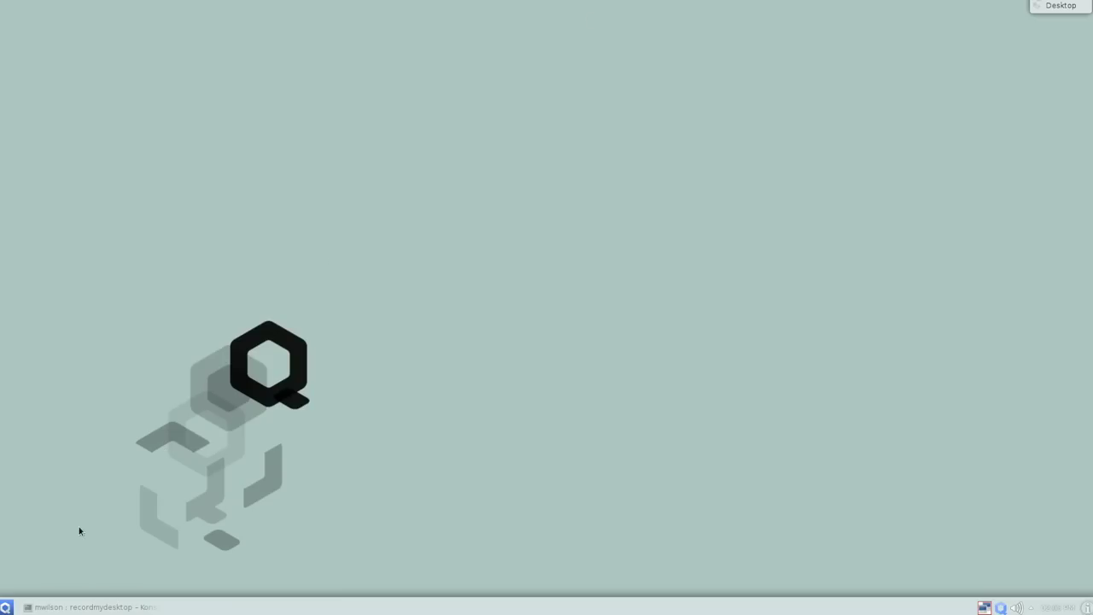
Launch LibreOffice Writer in both the personal qube and the work qube.
{"action": "left_click", "coordinate": [6, 607]}
{"action": "mouse_move", "coordinate": [88, 395]}
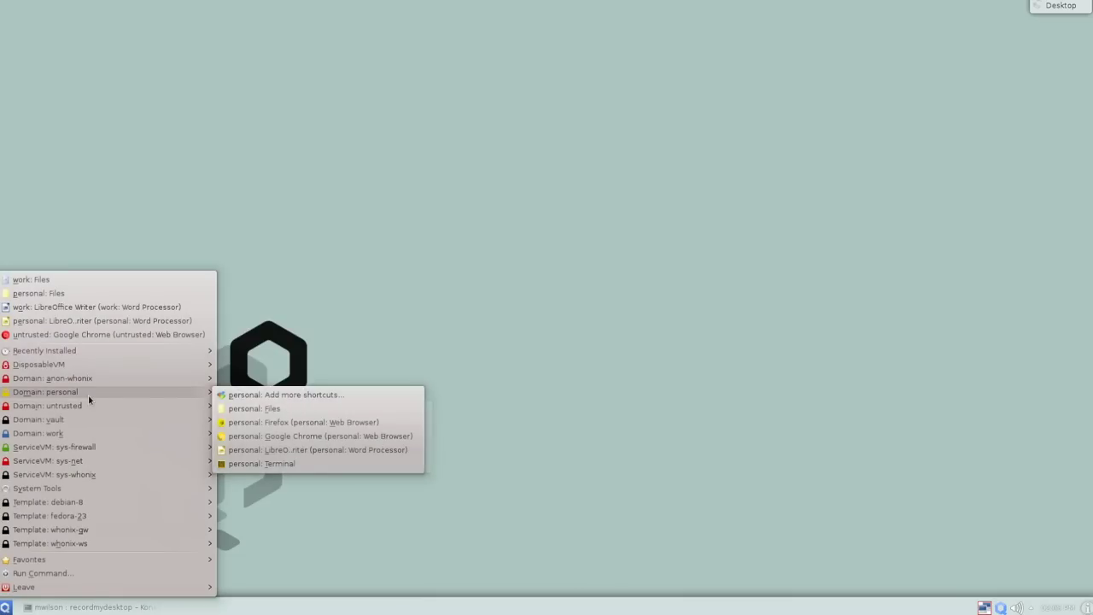
{"action": "left_click", "coordinate": [286, 451]}
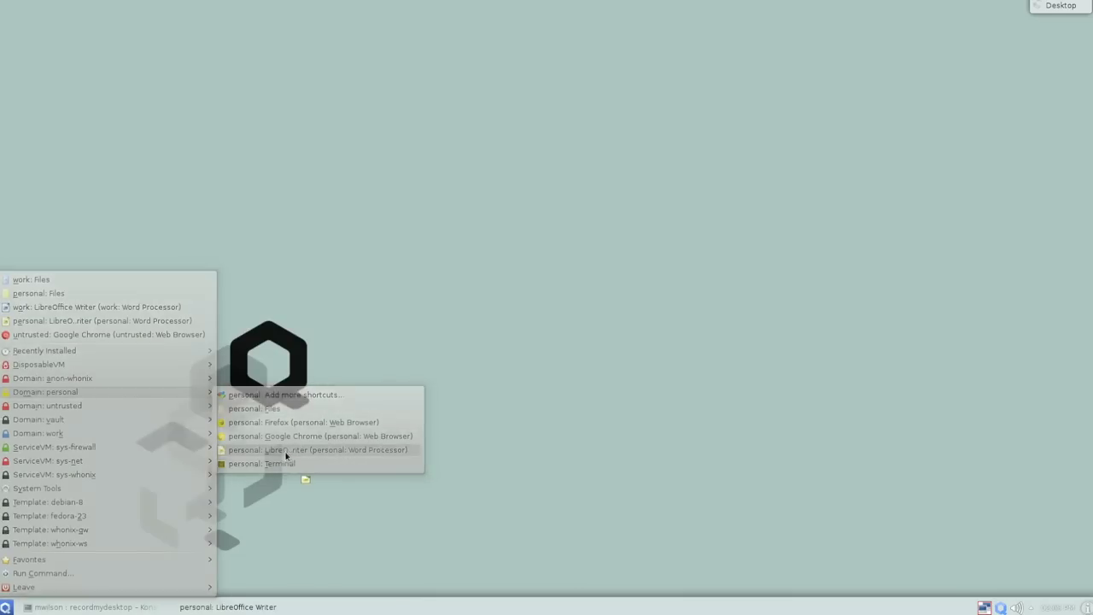
{"action": "left_click", "coordinate": [6, 607]}
{"action": "mouse_move", "coordinate": [122, 435]}
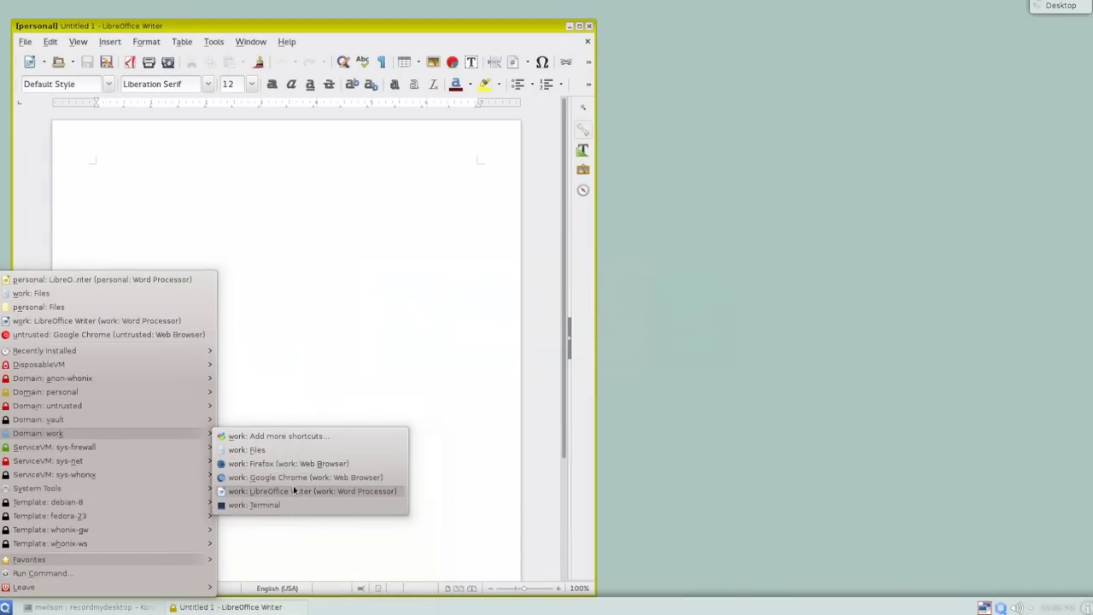
{"action": "left_click", "coordinate": [294, 491]}
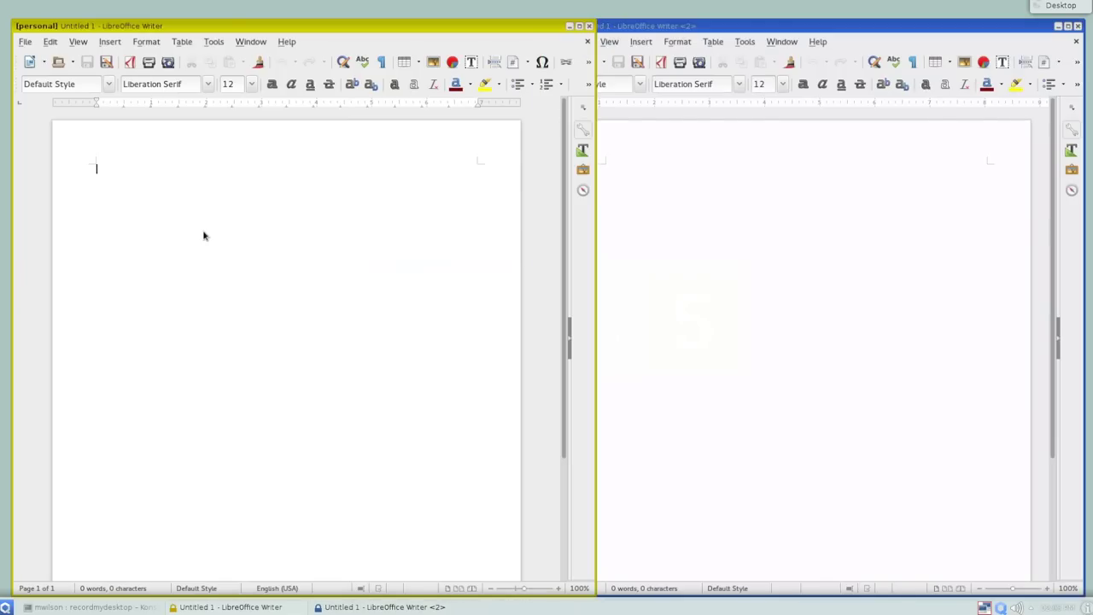
Type 'This is some text.' in the personal document, copy it, and paste it on a new line.
{"action": "type", "text": "some text."}
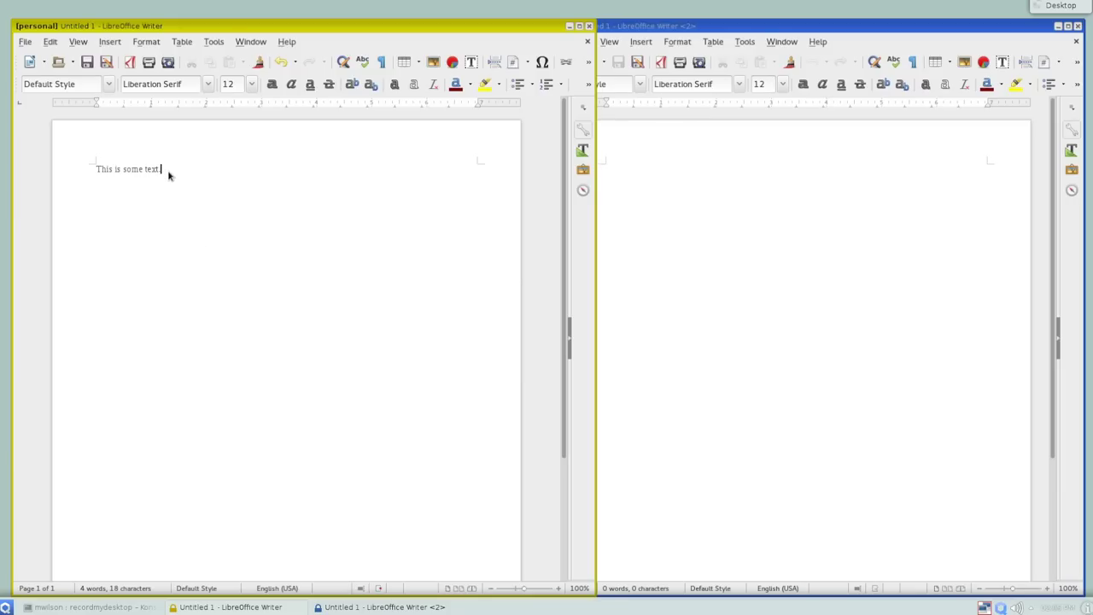
{"action": "left_click_drag", "start_coordinate": [168, 170], "coordinate": [97, 171]}
{"action": "right_click", "coordinate": [130, 170]}
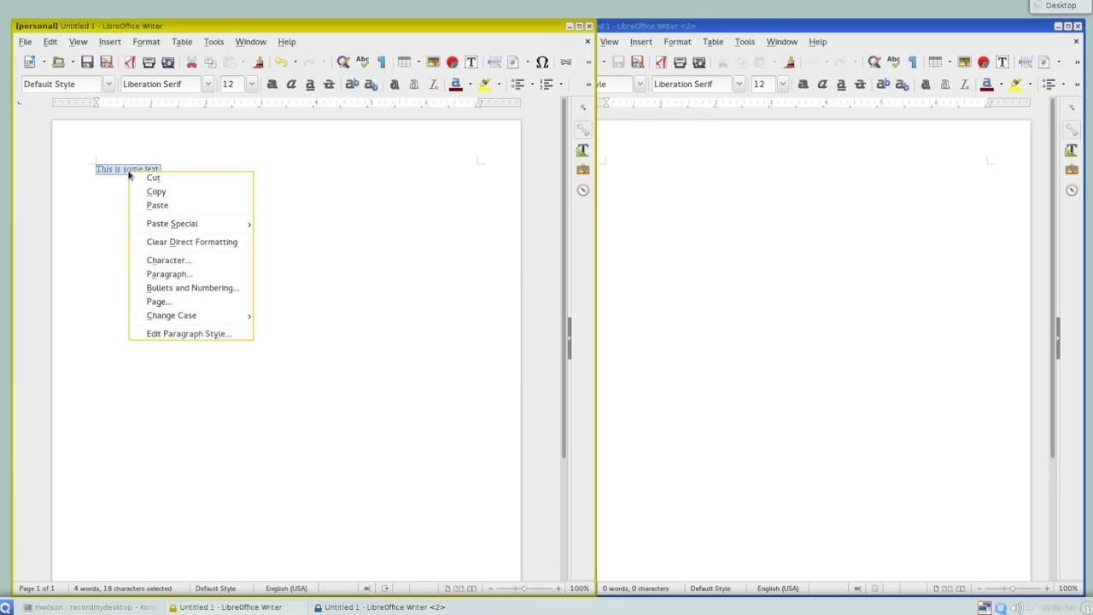
{"action": "left_click", "coordinate": [146, 190]}
{"action": "left_click", "coordinate": [263, 196]}
{"action": "key", "text": "Return"}
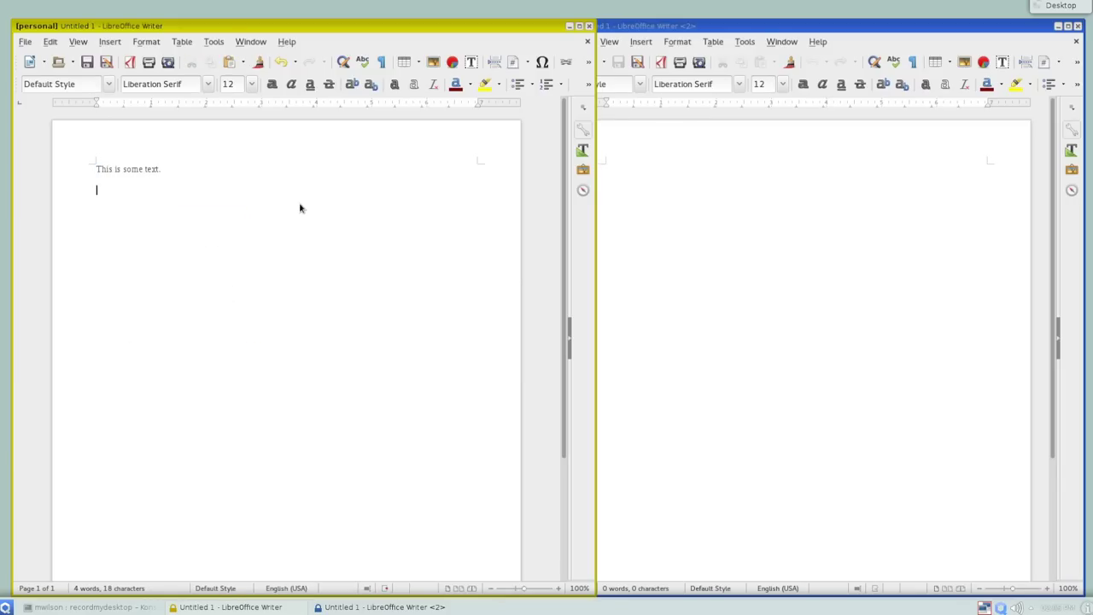
{"action": "right_click", "coordinate": [256, 214]}
{"action": "left_click", "coordinate": [265, 247]}
Try pasting twice into the work document, where nothing appears.
{"action": "left_click", "coordinate": [732, 268]}
{"action": "right_click", "coordinate": [637, 186]}
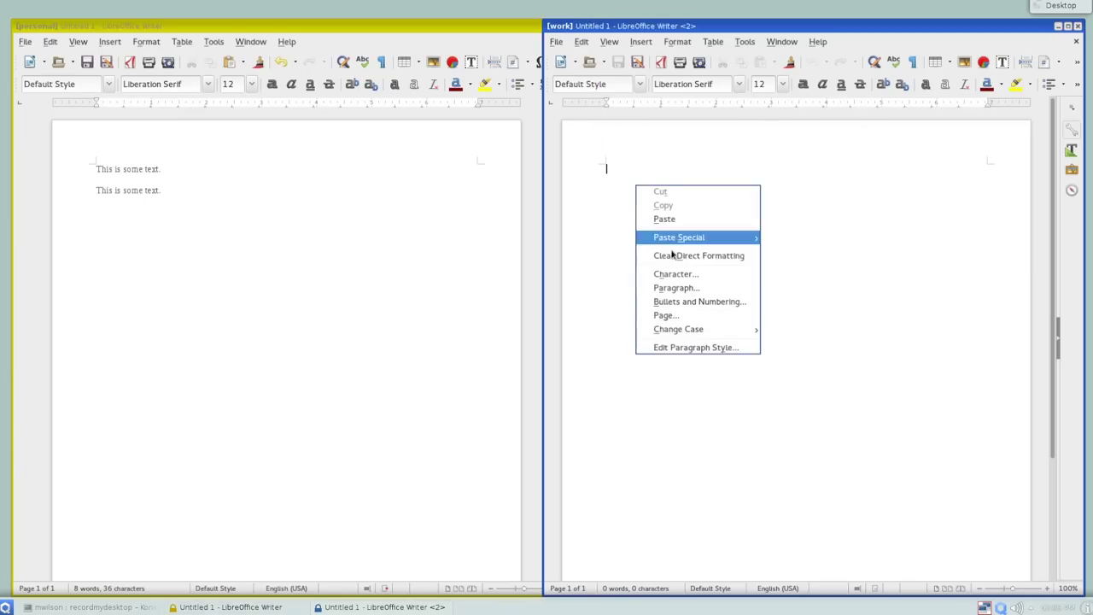
{"action": "left_click", "coordinate": [669, 219]}
{"action": "right_click", "coordinate": [628, 187]}
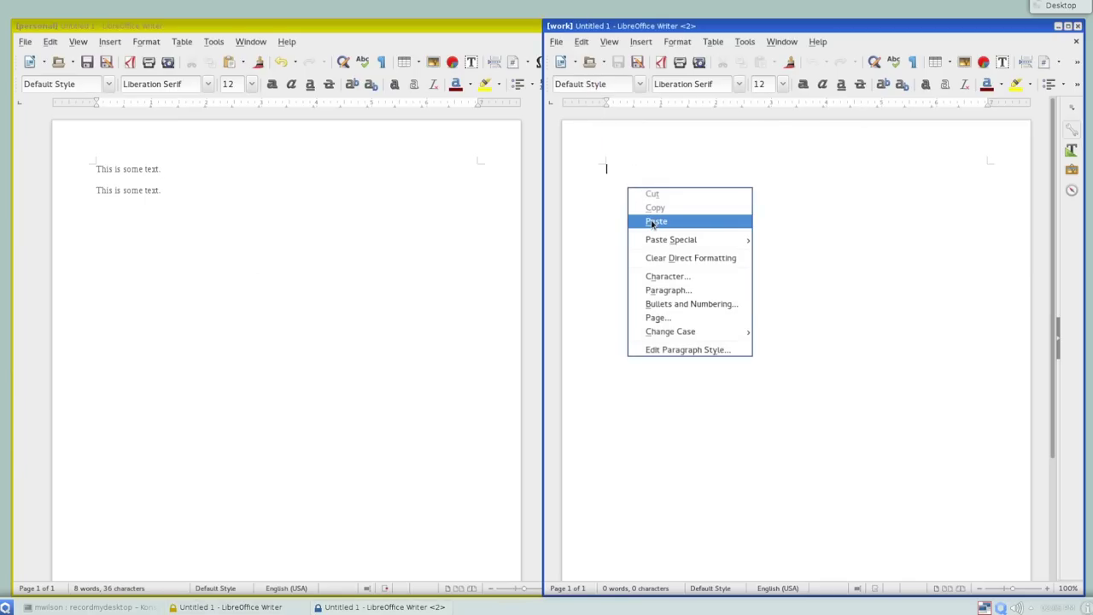
{"action": "left_click", "coordinate": [652, 220]}
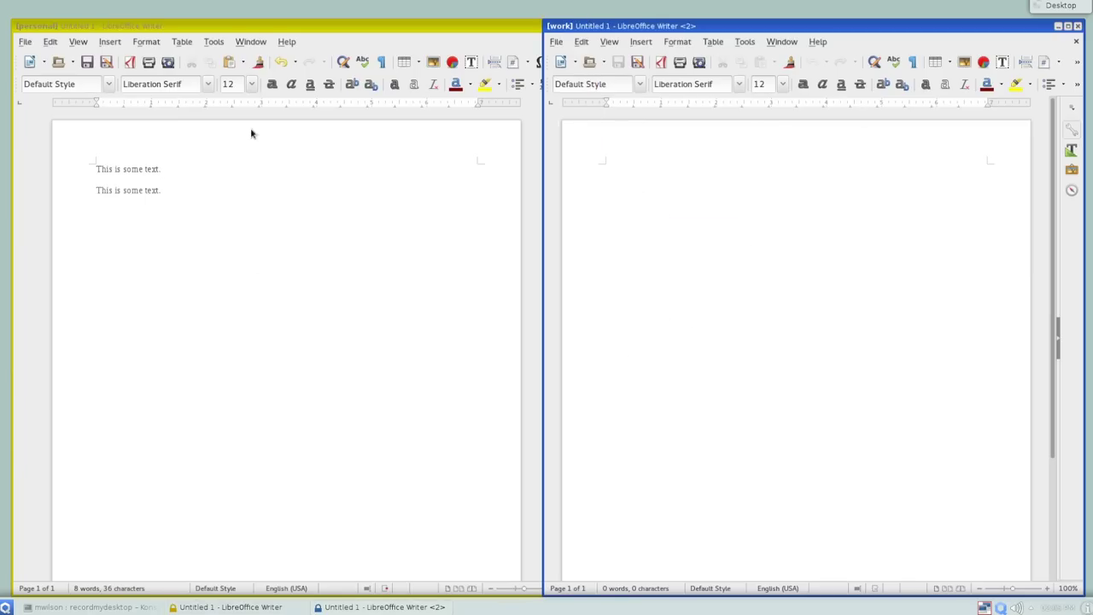
Select and deselect both text lines in the personal document, briefly switching to the work document.
{"action": "left_click", "coordinate": [93, 176]}
{"action": "left_click_drag", "start_coordinate": [107, 174], "coordinate": [214, 171]}
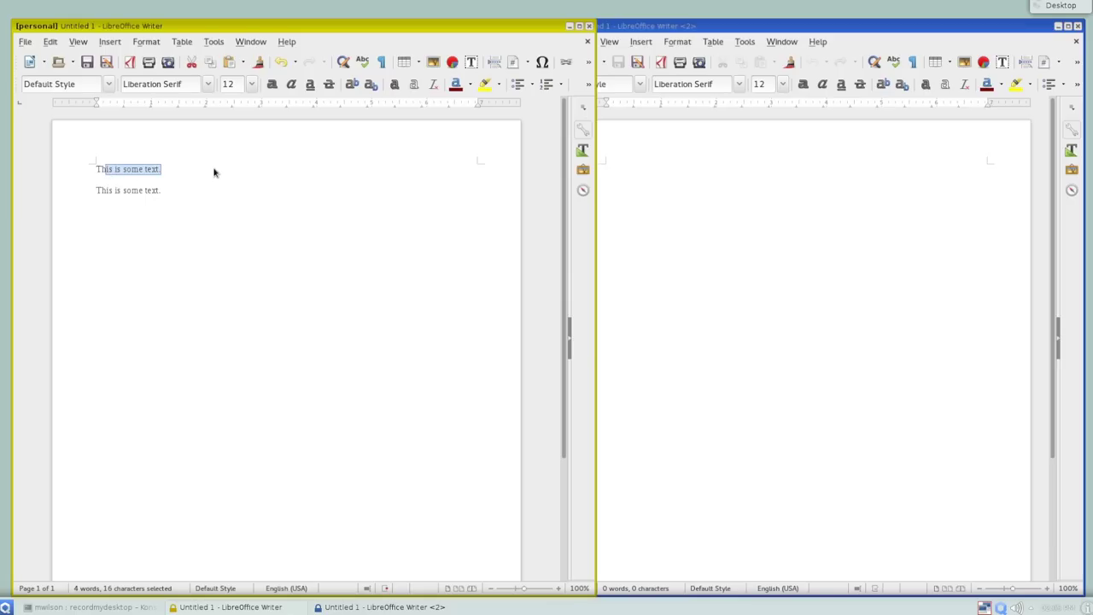
{"action": "left_click", "coordinate": [203, 225]}
{"action": "left_click", "coordinate": [748, 288]}
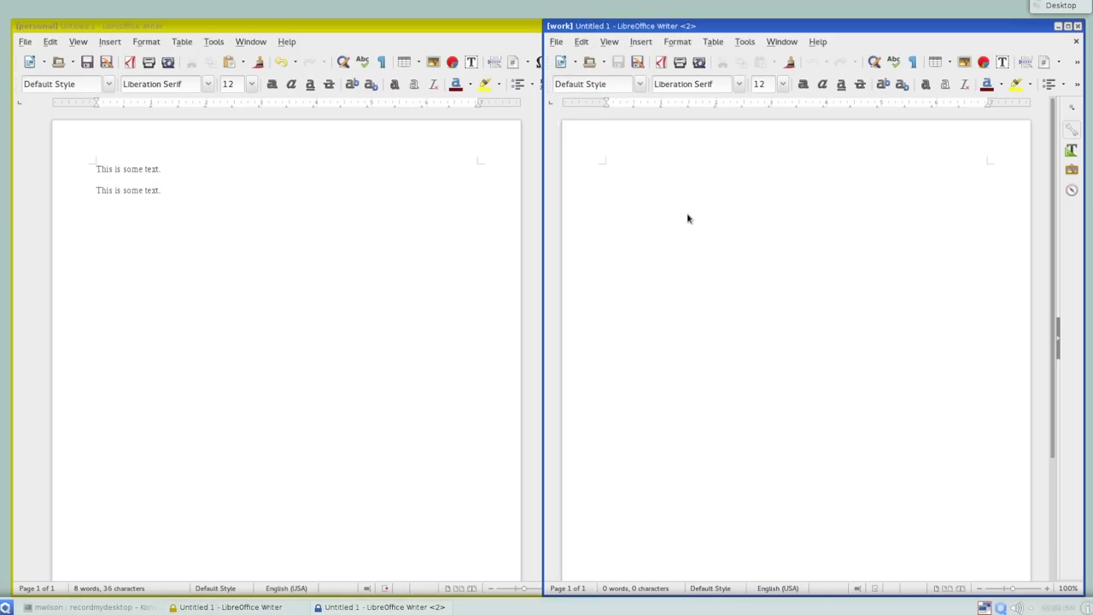
{"action": "left_click", "coordinate": [365, 225]}
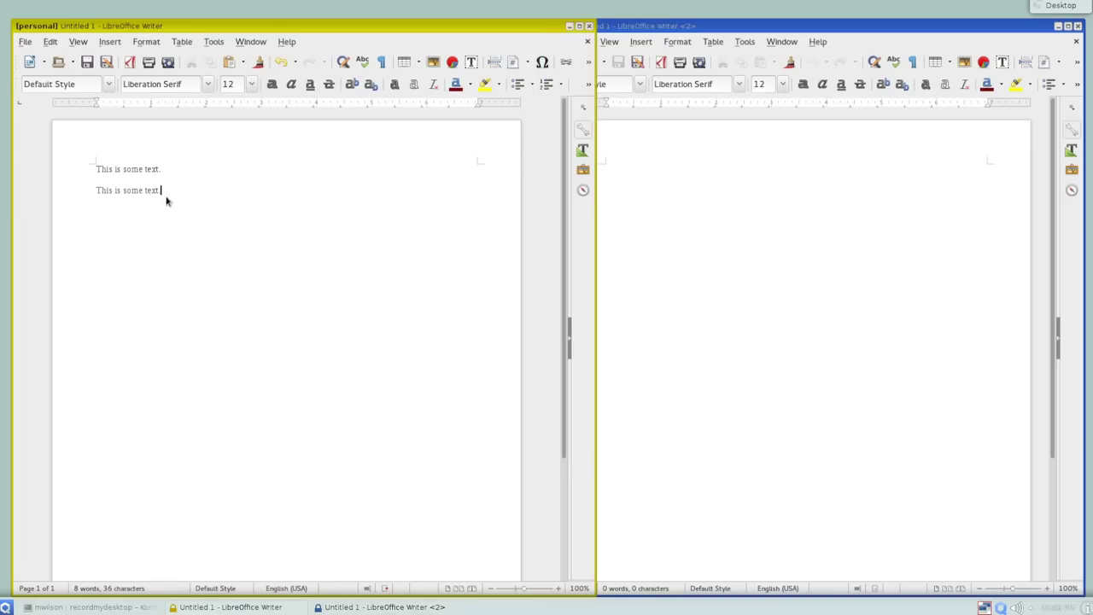
{"action": "double_click", "coordinate": [132, 193]}
{"action": "key", "text": "Down"}
{"action": "left_click_drag", "start_coordinate": [151, 198], "coordinate": [75, 199]}
{"action": "left_click", "coordinate": [265, 288]}
Copy the second line and push it to the Qubes global clipboard with Ctrl+Shift+C.
{"action": "left_click_drag", "start_coordinate": [158, 191], "coordinate": [70, 190]}
{"action": "right_click", "coordinate": [110, 190]}
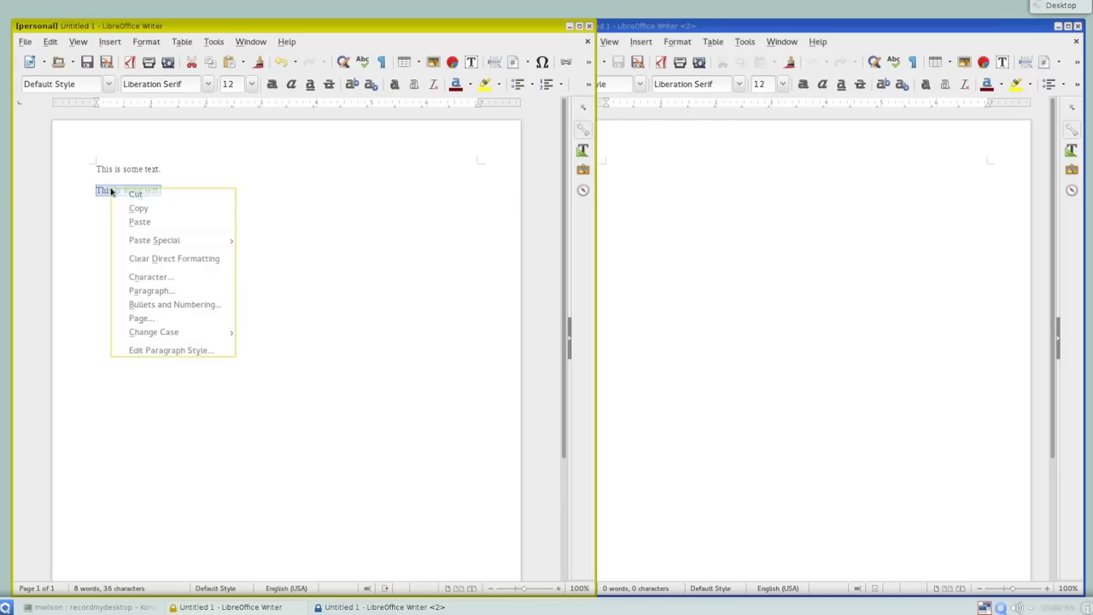
{"action": "left_click", "coordinate": [158, 209]}
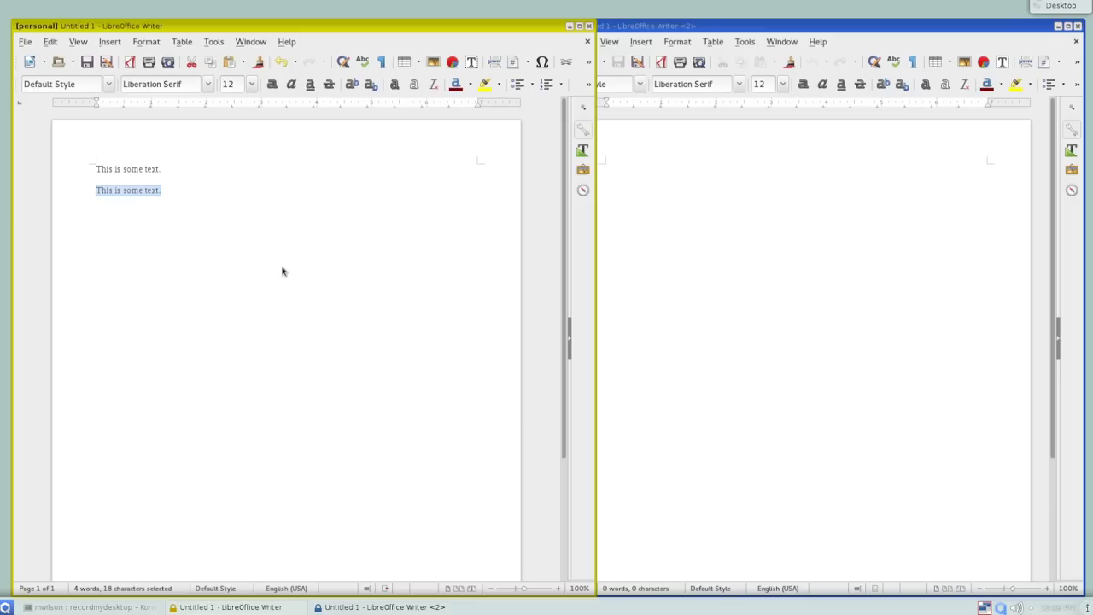
{"action": "key", "text": "ctrl+shift+c"}
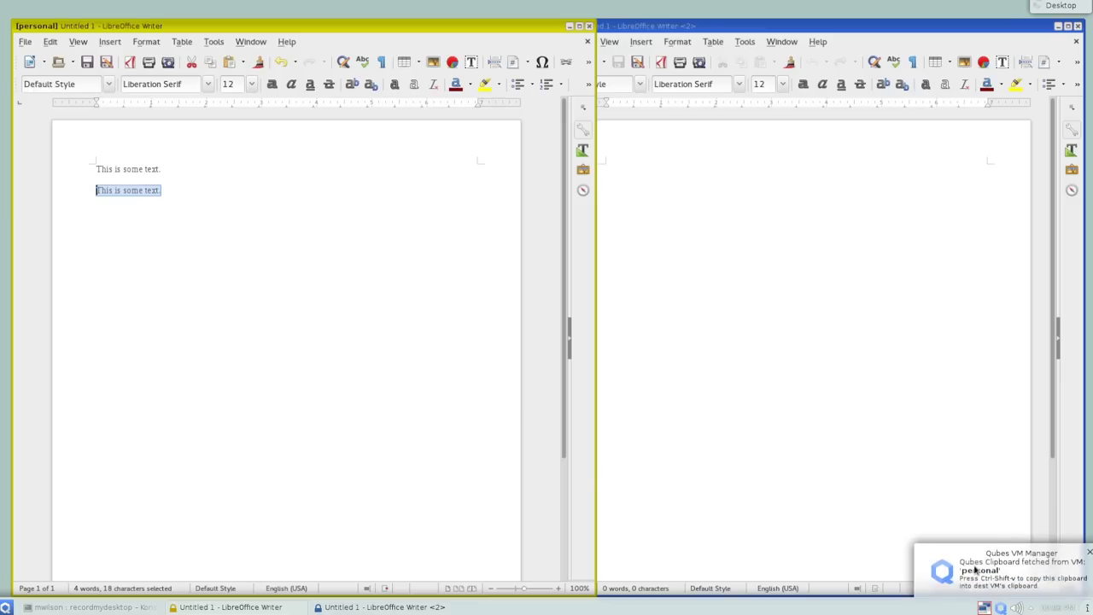
{"action": "left_click", "coordinate": [1024, 571]}
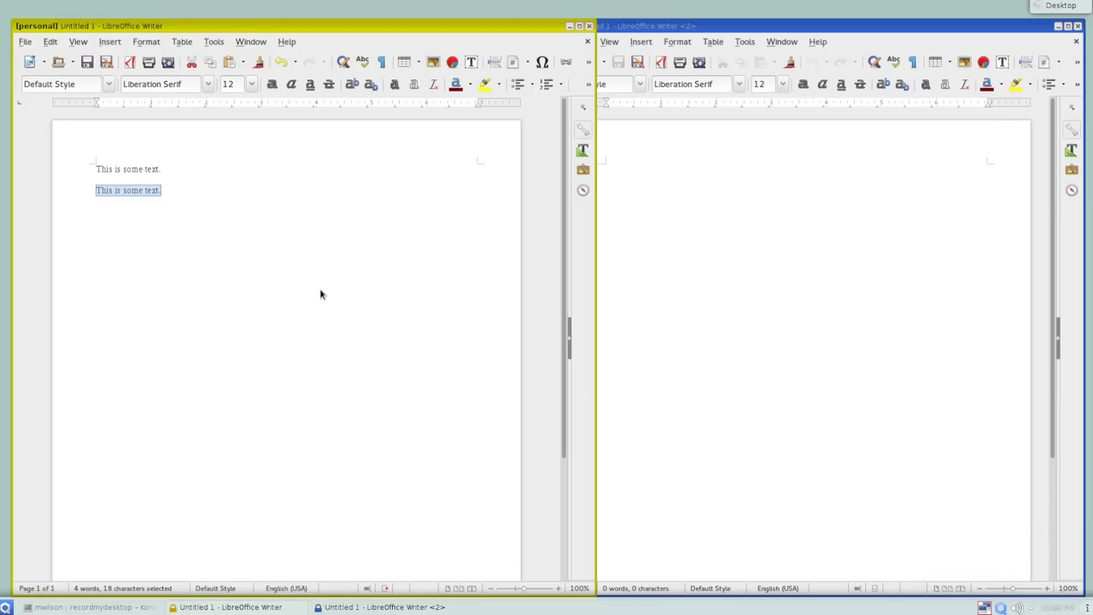
Try pasting twice into the work document before the clipboard is handed over.
{"action": "left_click", "coordinate": [606, 254]}
{"action": "right_click", "coordinate": [636, 175]}
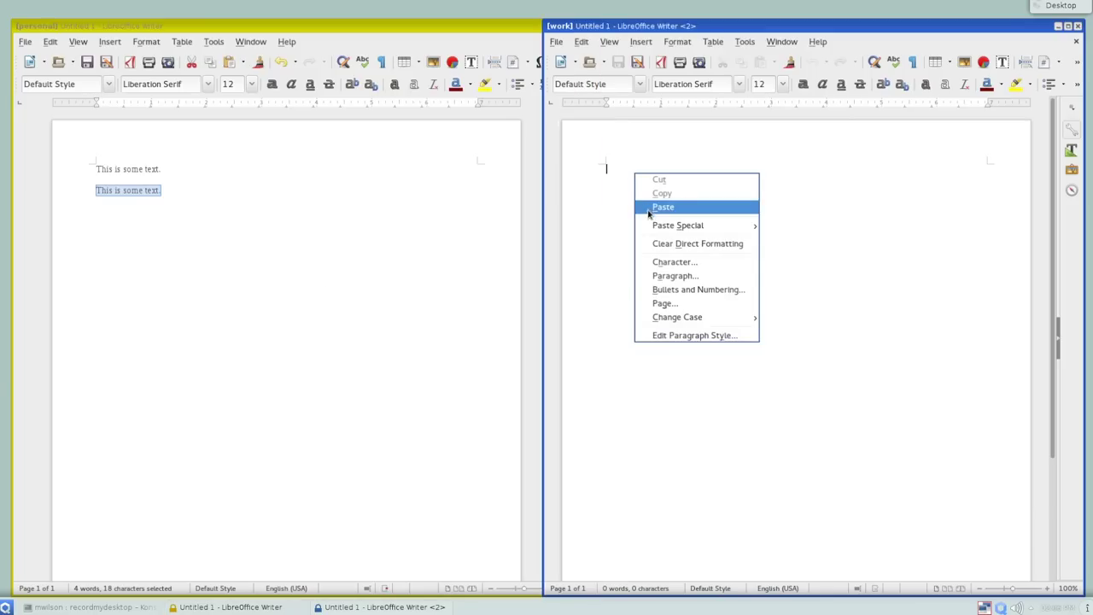
{"action": "left_click", "coordinate": [649, 209]}
{"action": "right_click", "coordinate": [628, 179]}
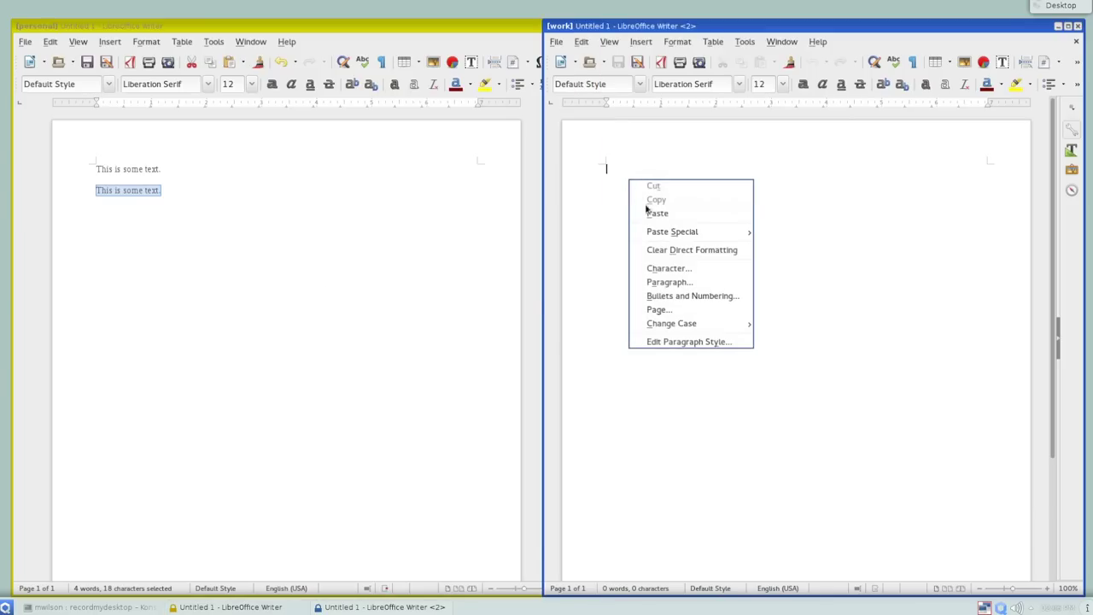
{"action": "left_click", "coordinate": [650, 214]}
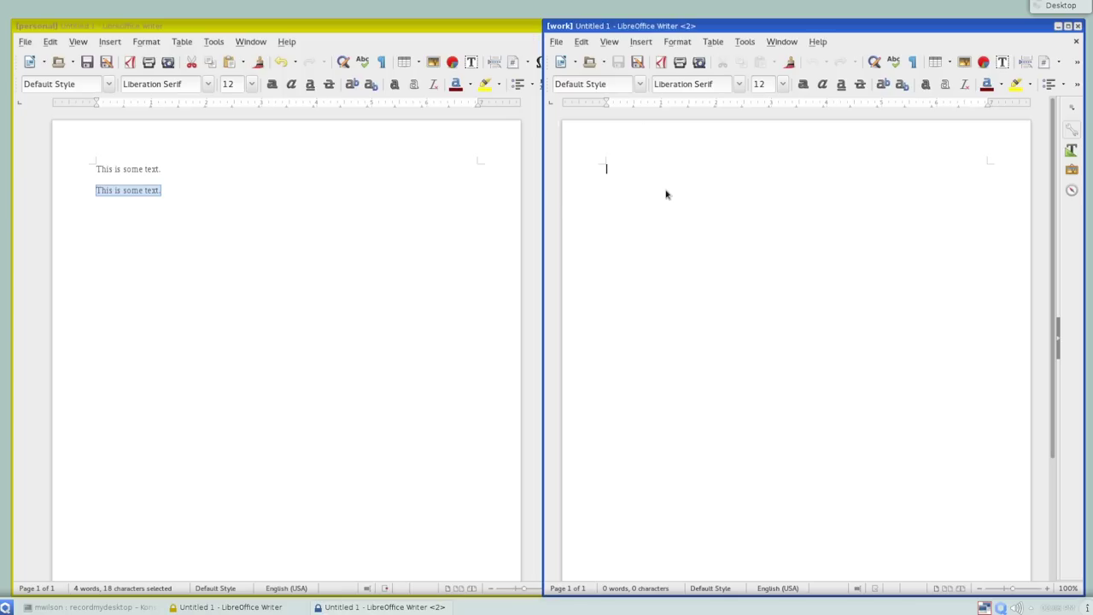
Hand the clipboard to the work qube with Ctrl+Shift+V, paste the line, then close the document.
{"action": "key", "text": "ctrl+shift+v"}
{"action": "right_click", "coordinate": [628, 180]}
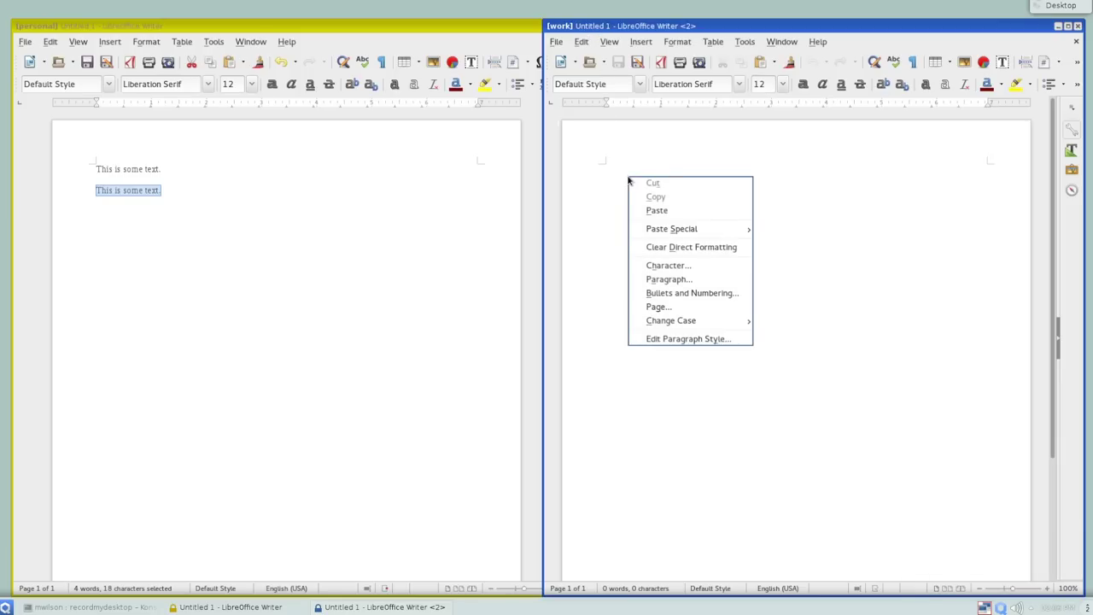
{"action": "left_click", "coordinate": [657, 211]}
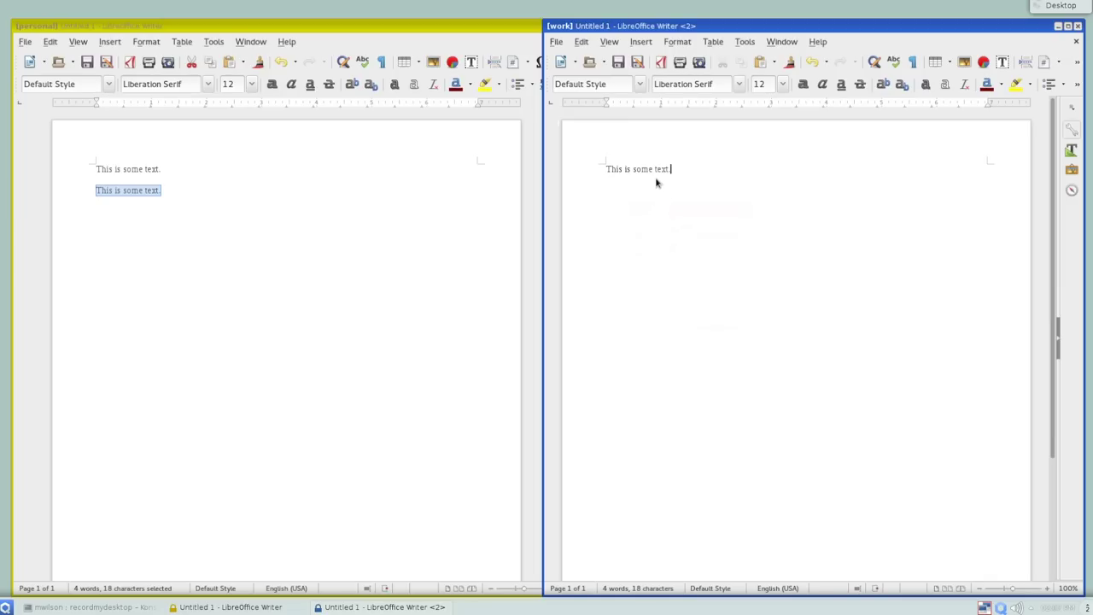
{"action": "left_click", "coordinate": [1078, 26]}
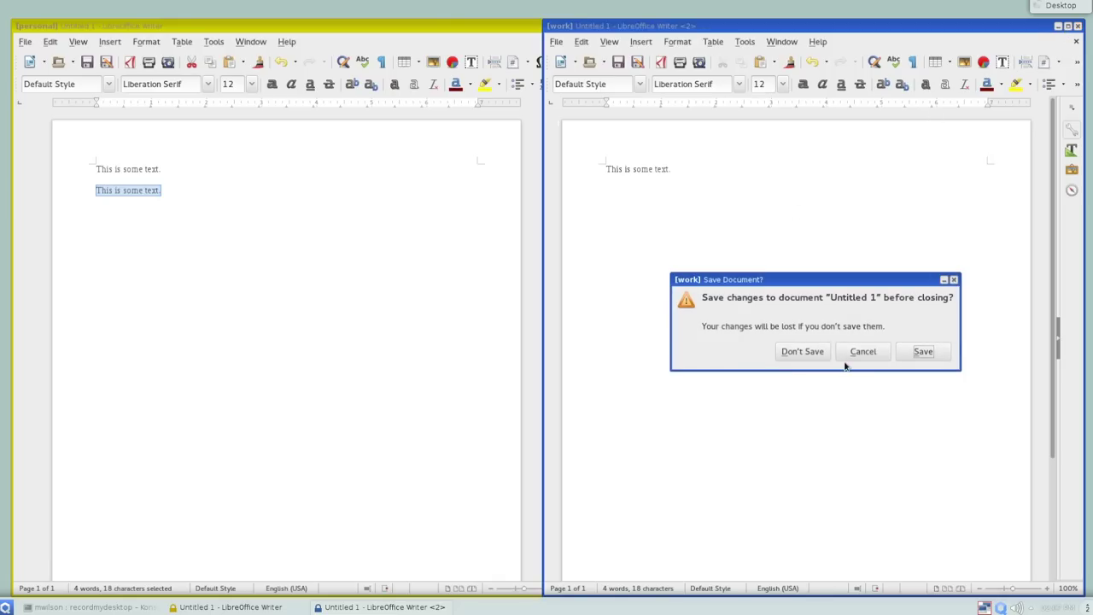
Choose Don't Save for the work document, then close the personal document without saving.
{"action": "left_click", "coordinate": [803, 354]}
{"action": "left_click", "coordinate": [588, 25]}
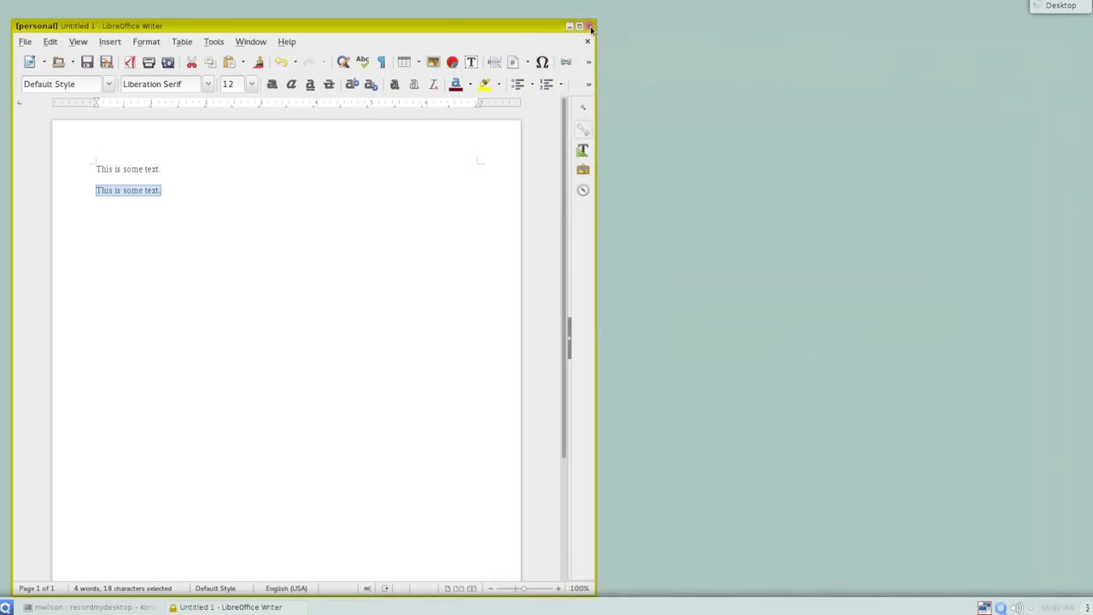
{"action": "left_click", "coordinate": [281, 351]}
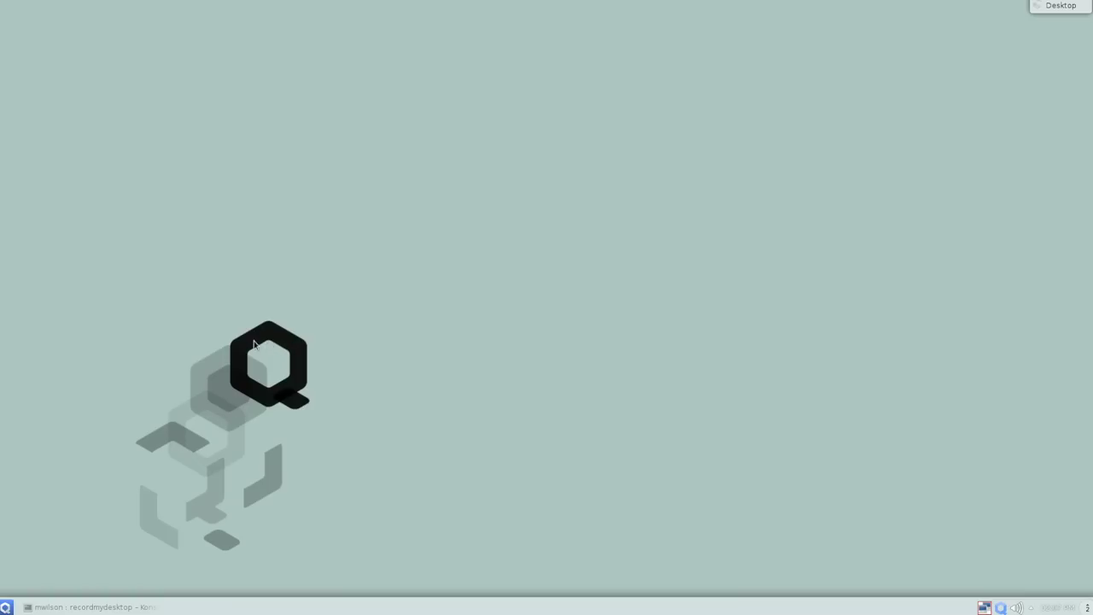
{"action": "left_click", "coordinate": [6, 607]}
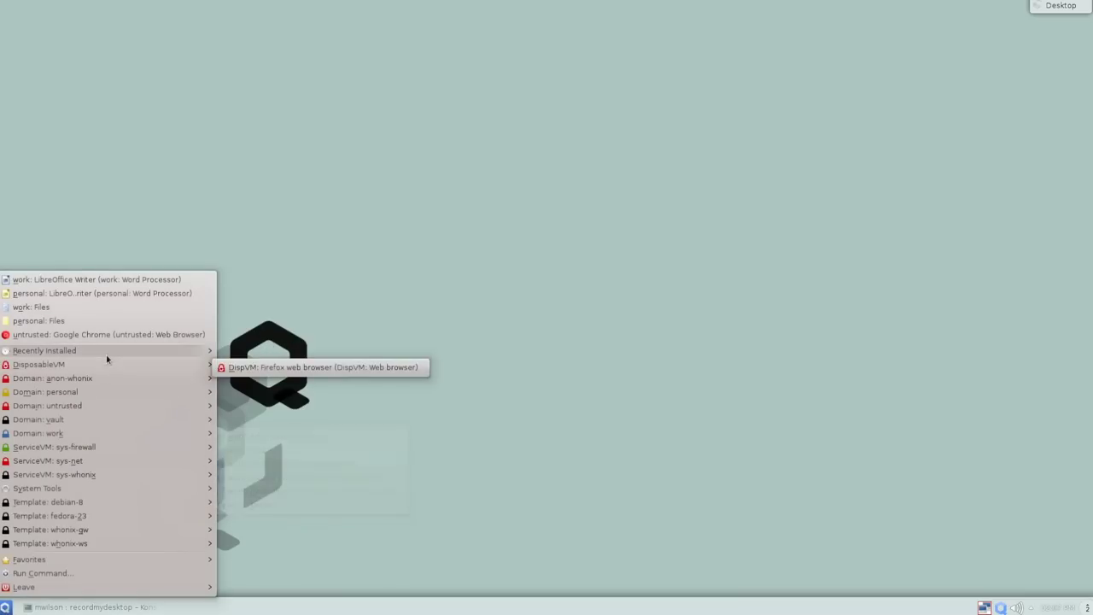
Launch DispVM: Firefox web browser and move its window down and to the right.
{"action": "mouse_move", "coordinate": [98, 367]}
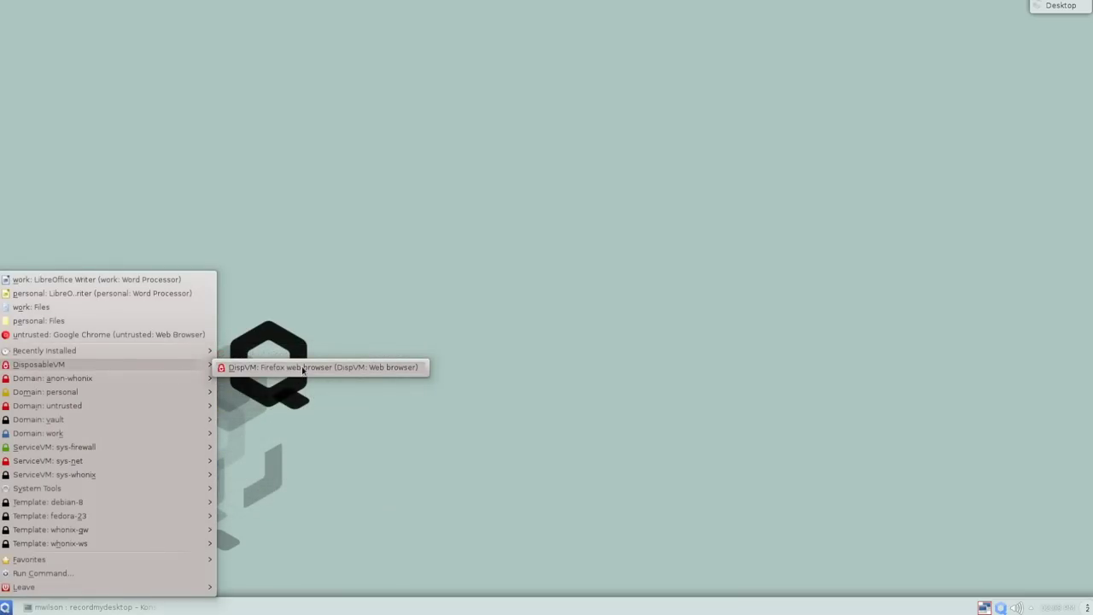
{"action": "left_click", "coordinate": [302, 369]}
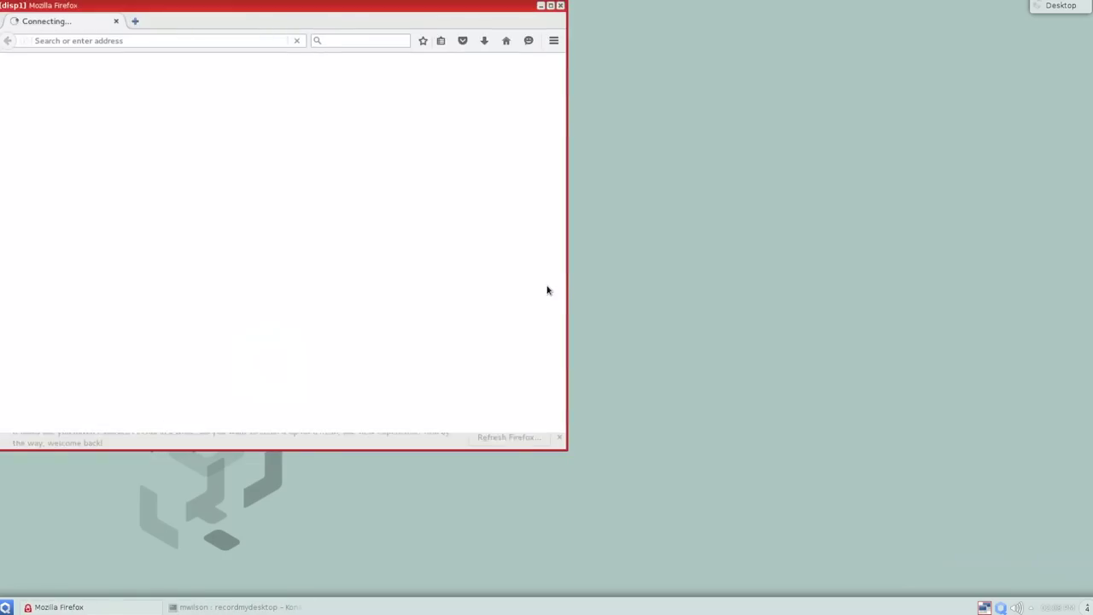
{"action": "left_click_drag", "start_coordinate": [234, 12], "coordinate": [303, 46]}
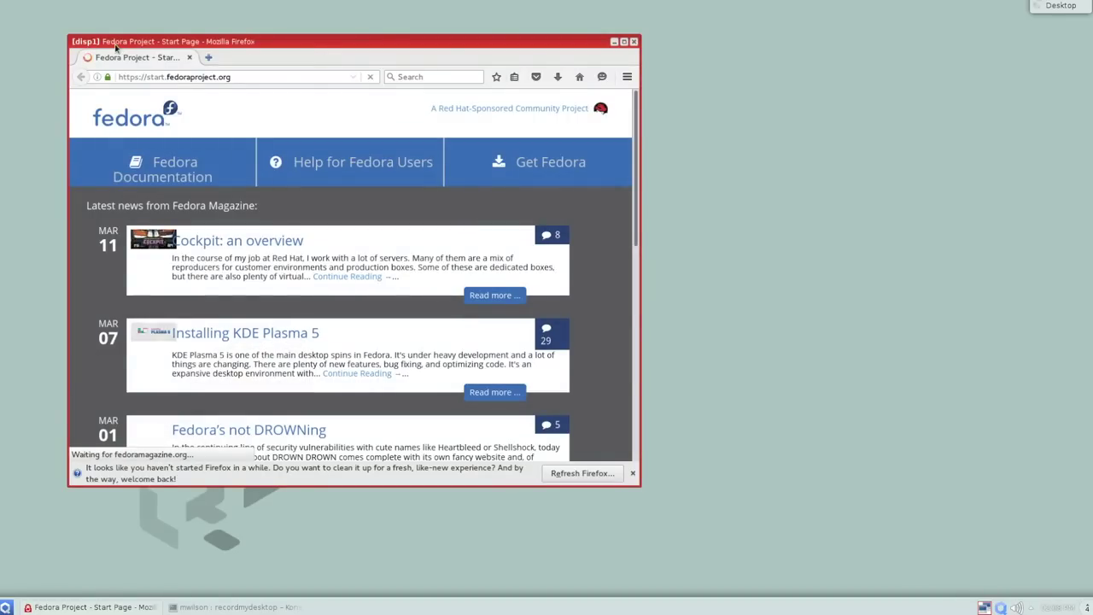
Dismiss the Refresh Firefox notice, enlarge the window, and load and bookmark google.com.
{"action": "left_click", "coordinate": [633, 475]}
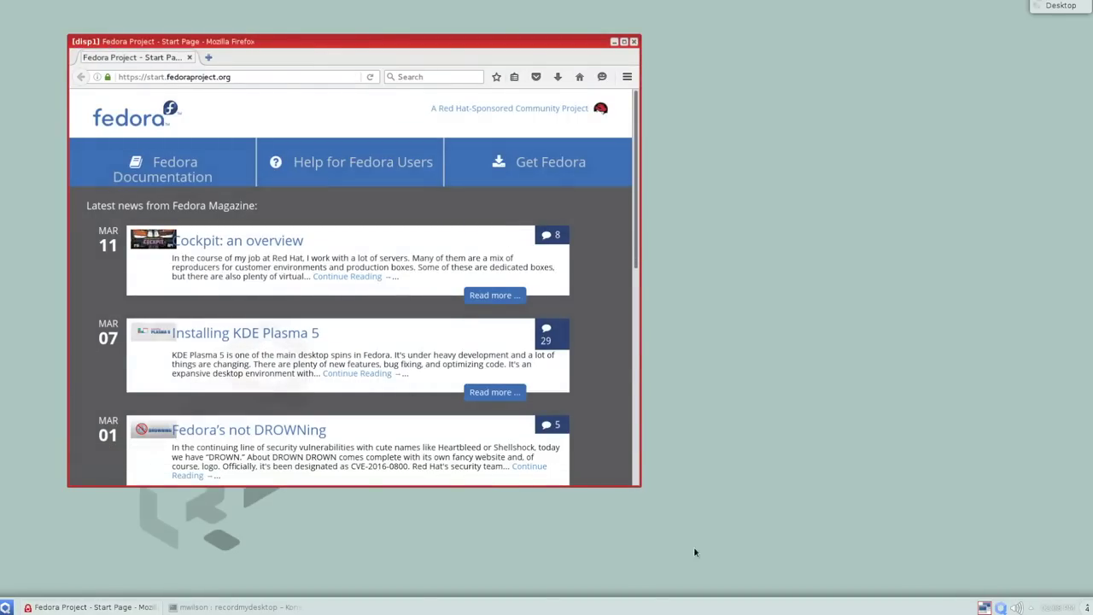
{"action": "left_click_drag", "start_coordinate": [694, 552], "coordinate": [763, 572]}
{"action": "left_click", "coordinate": [281, 78]}
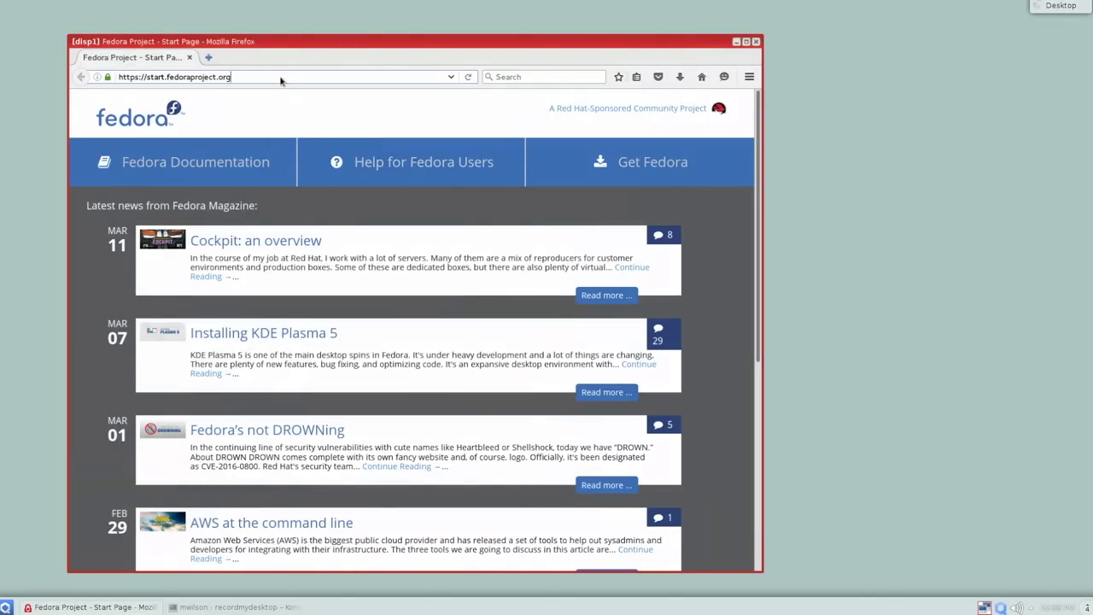
{"action": "type", "text": "google.com"}
{"action": "key", "text": "Return"}
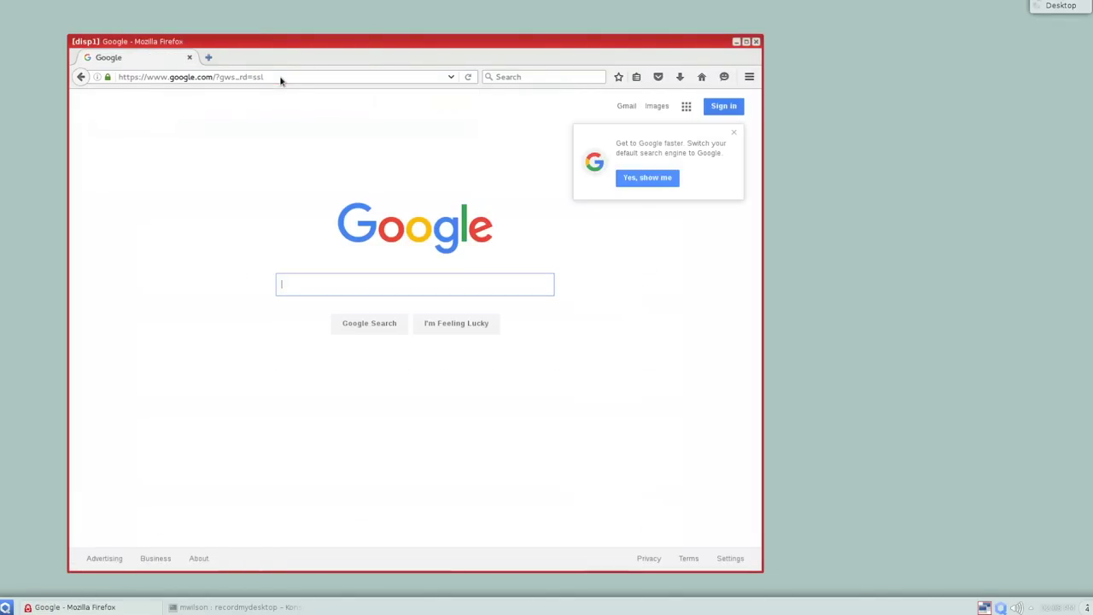
{"action": "left_click", "coordinate": [619, 77]}
{"action": "left_click", "coordinate": [636, 77]}
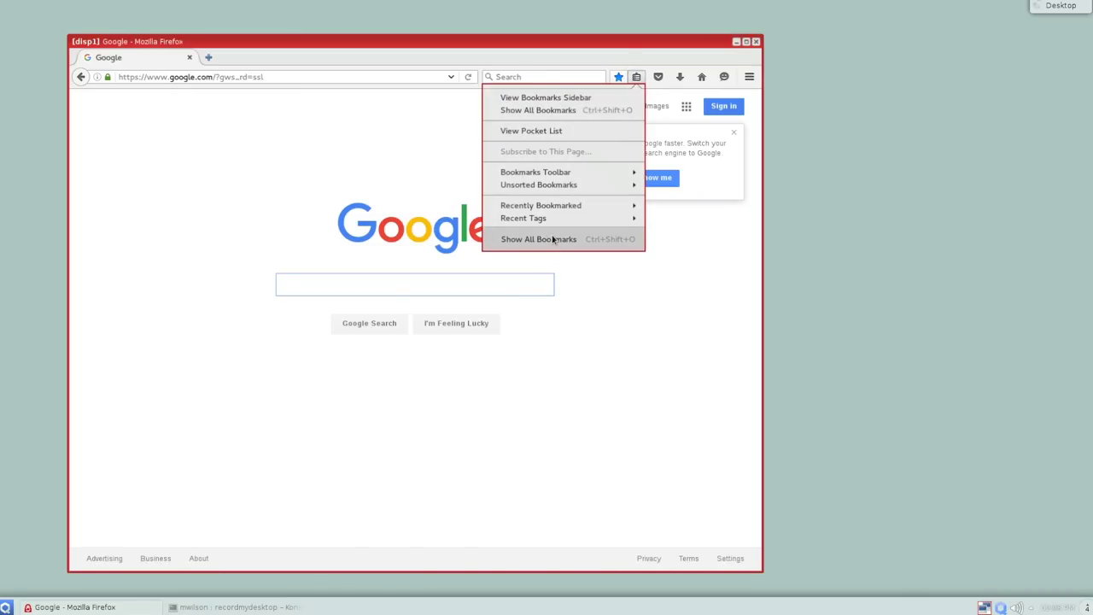
{"action": "key", "text": "Escape"}
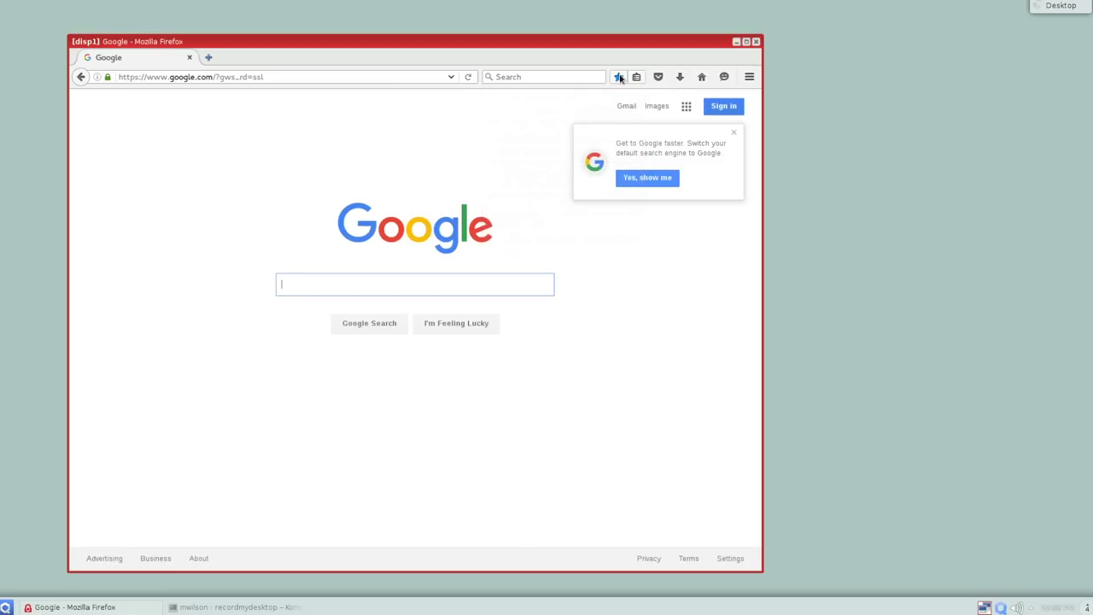
Load bbc.com and bookmark the BBC homepage.
{"action": "left_click", "coordinate": [354, 79]}
{"action": "key", "text": "ctrl+a"}
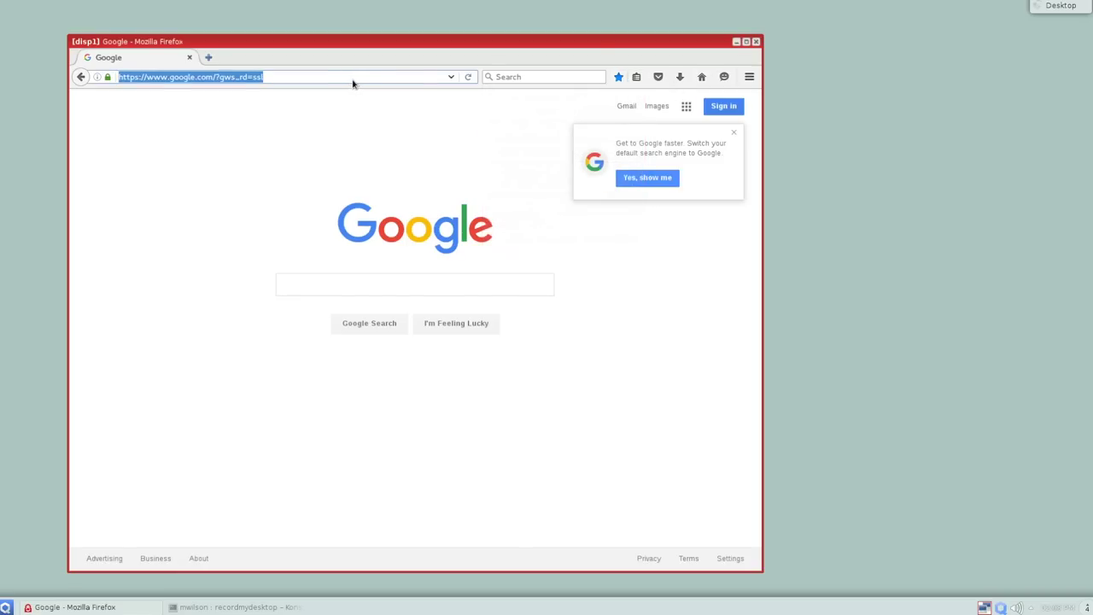
{"action": "type", "text": "bbc.com"}
{"action": "key", "text": "Return"}
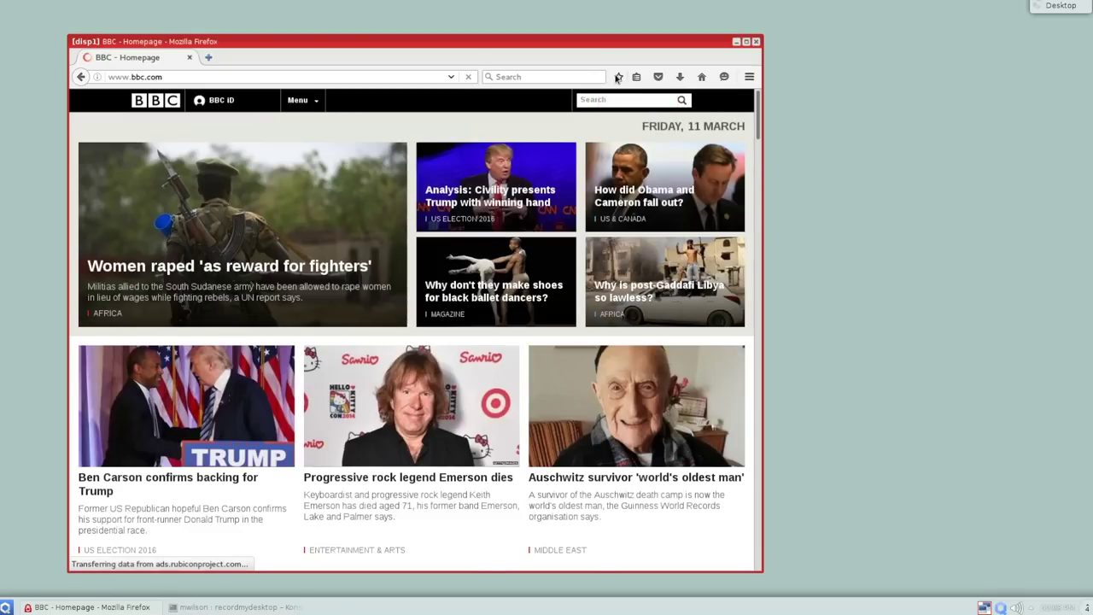
{"action": "left_click", "coordinate": [618, 76]}
{"action": "left_click", "coordinate": [636, 77]}
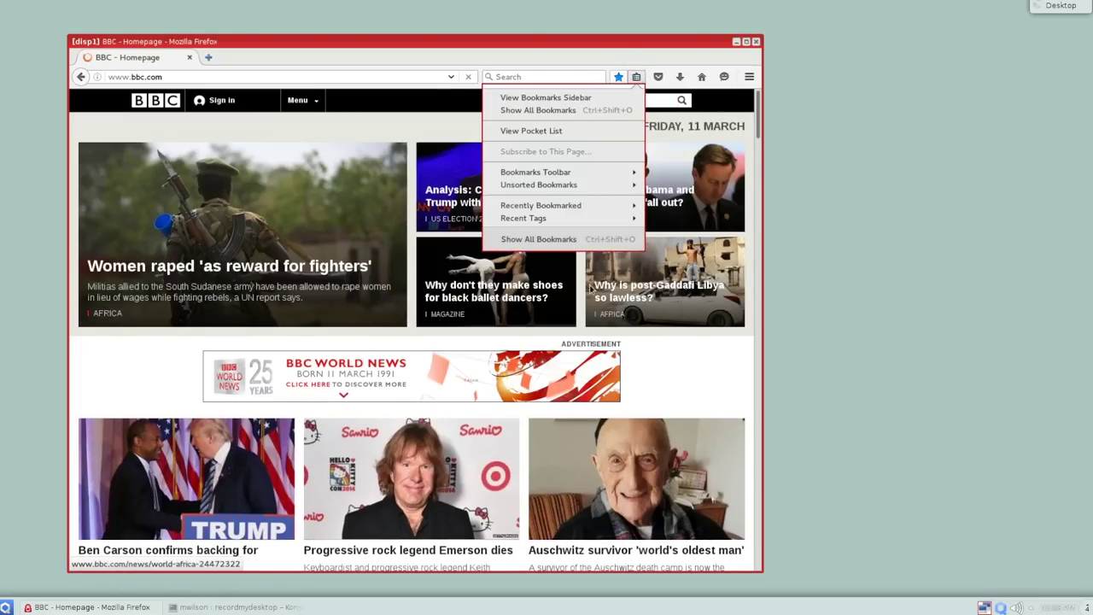
Expand Bookmarks Toolbar, Bookmarks Menu and Unsorted Bookmarks in the sidebar, then close Firefox.
{"action": "left_click", "coordinate": [578, 100]}
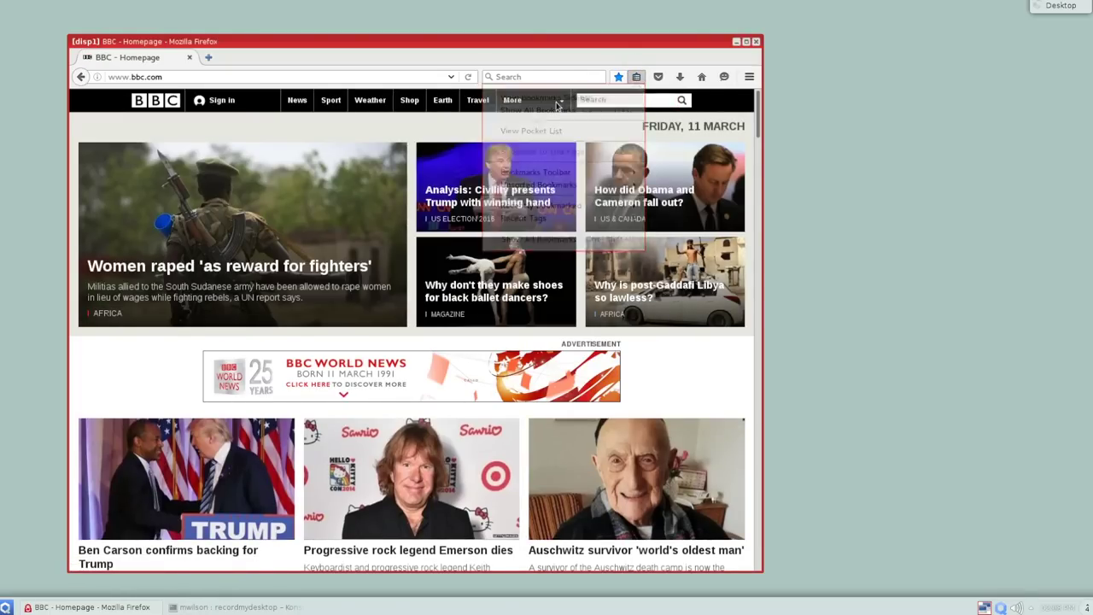
{"action": "left_click", "coordinate": [75, 134]}
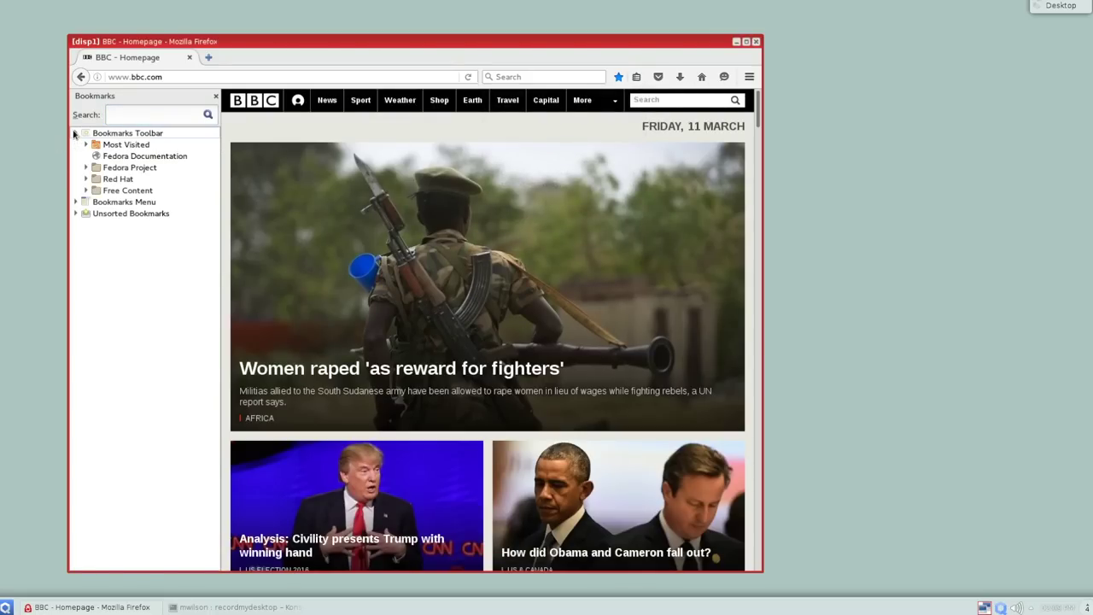
{"action": "left_click", "coordinate": [75, 202]}
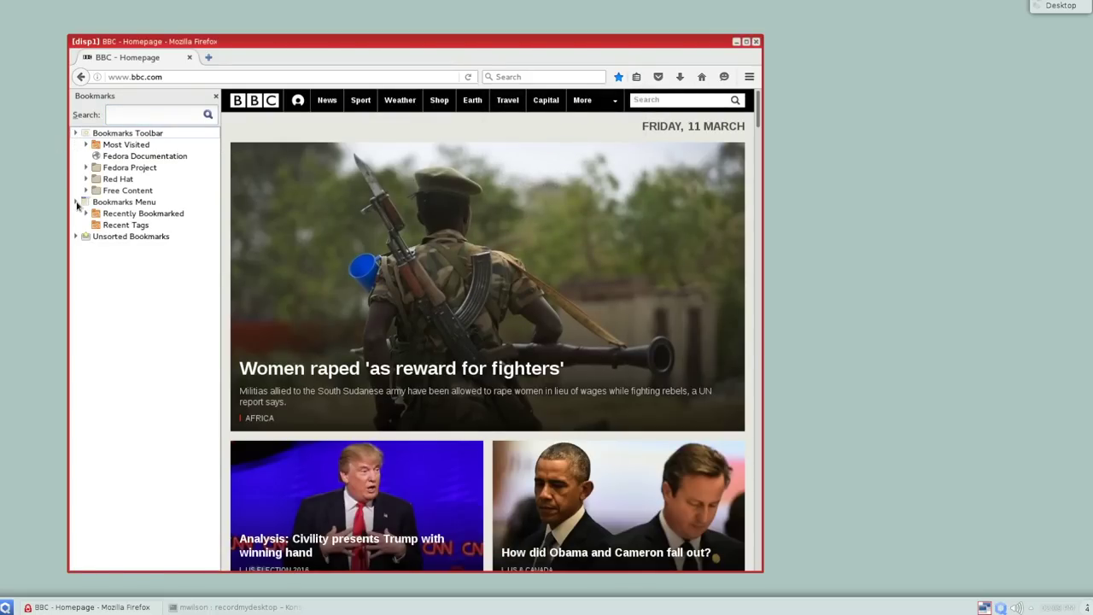
{"action": "left_click", "coordinate": [75, 235]}
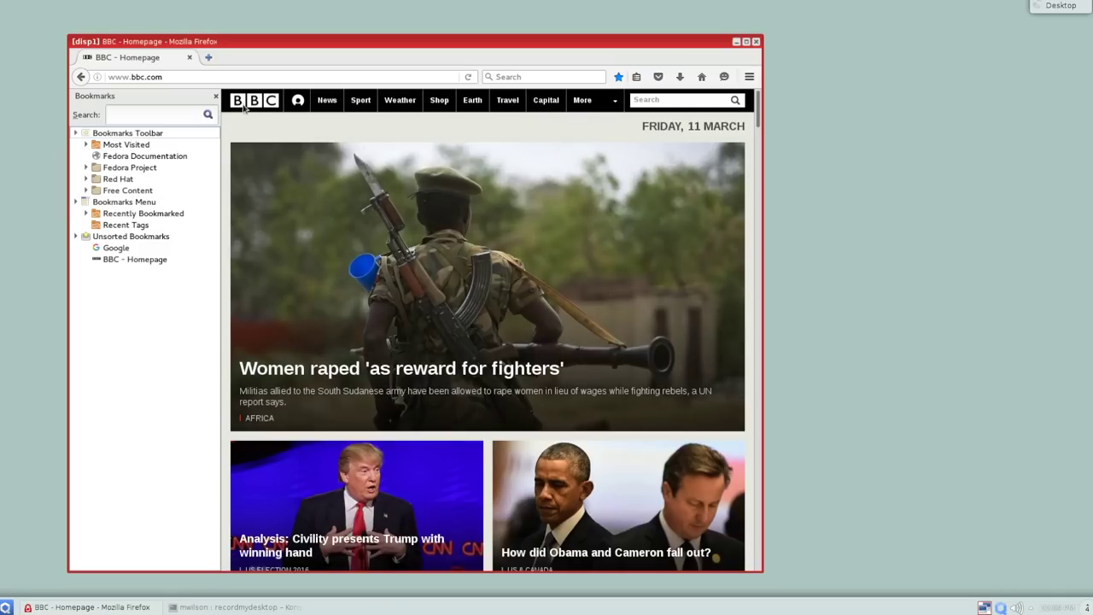
{"action": "left_click", "coordinate": [755, 42]}
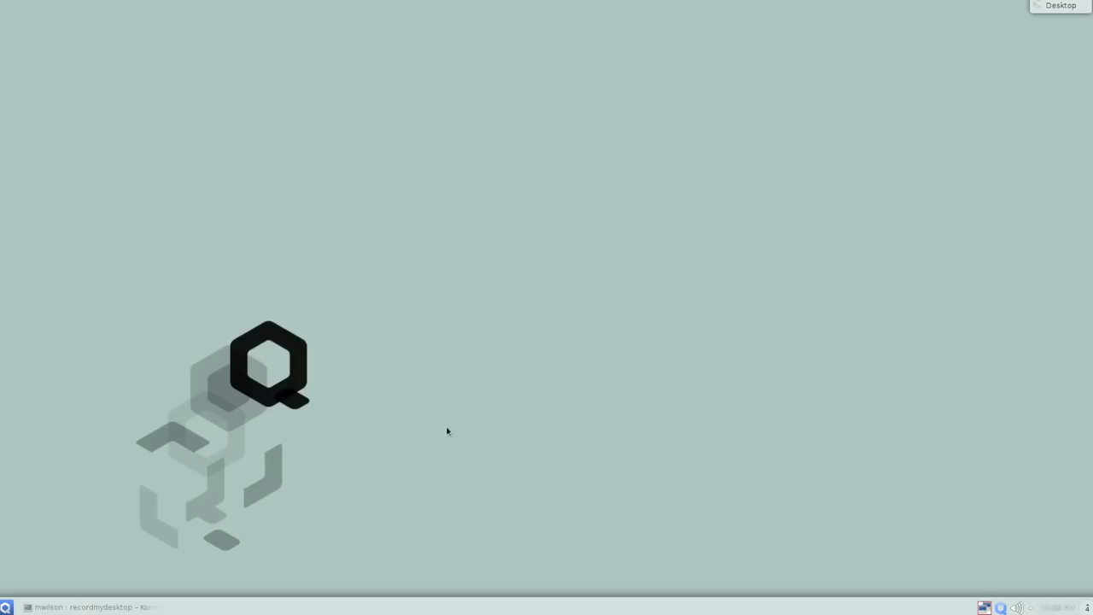
Launch DisposableVM > DispVM: Firefox web browser from the Q menu to start disp2.
{"action": "left_click", "coordinate": [6, 607]}
{"action": "mouse_move", "coordinate": [60, 352]}
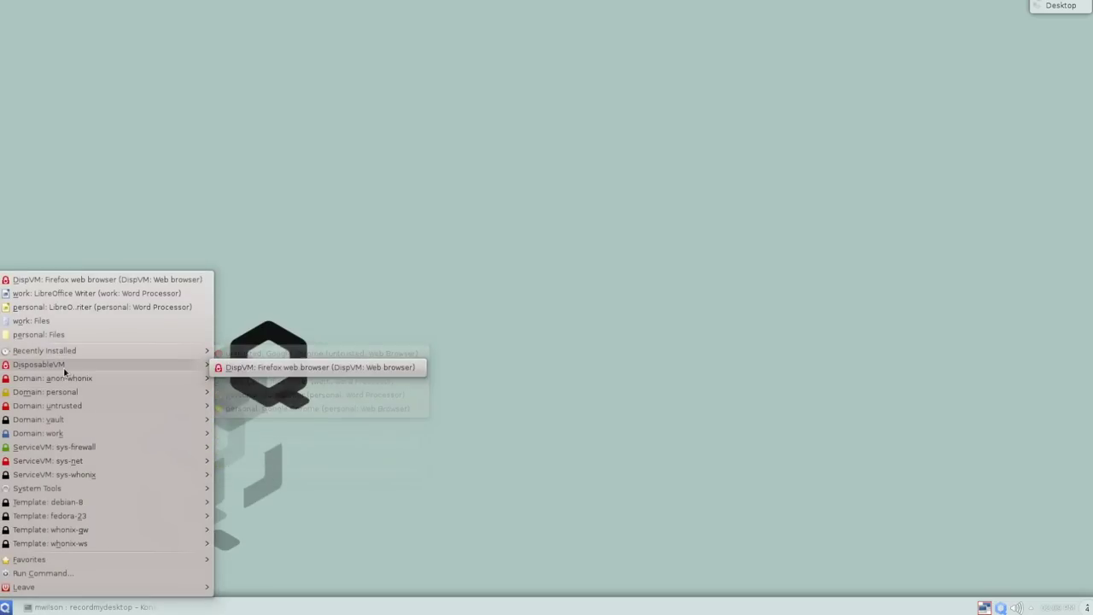
{"action": "left_click", "coordinate": [311, 369]}
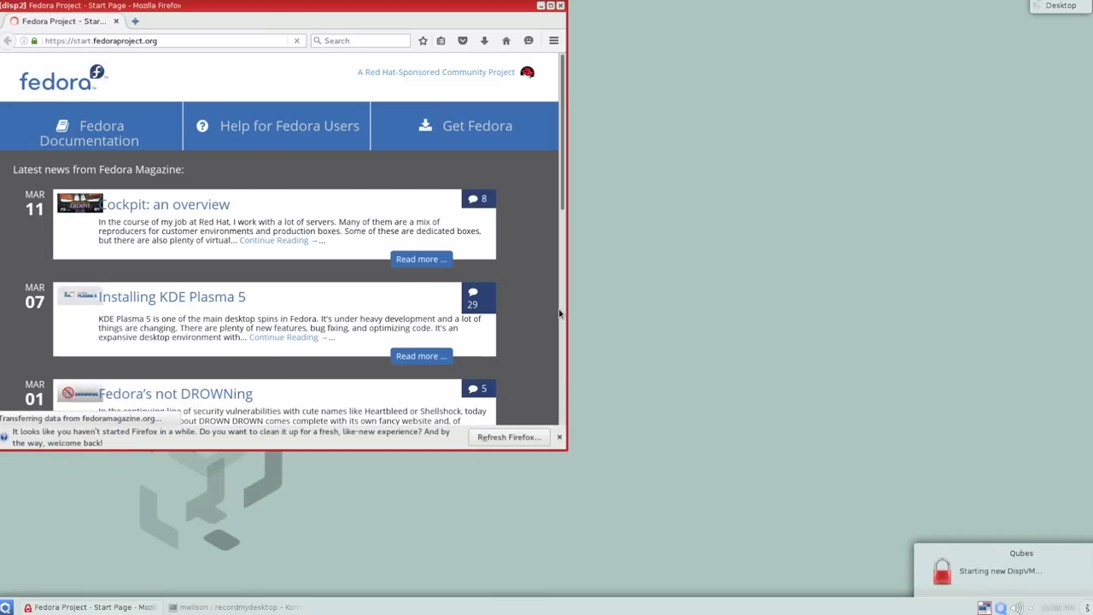
Confirm disp2's Unsorted Bookmarks lacks the Google and BBC bookmarks, then close Firefox.
{"action": "left_click_drag", "start_coordinate": [60, 25], "coordinate": [183, 55]}
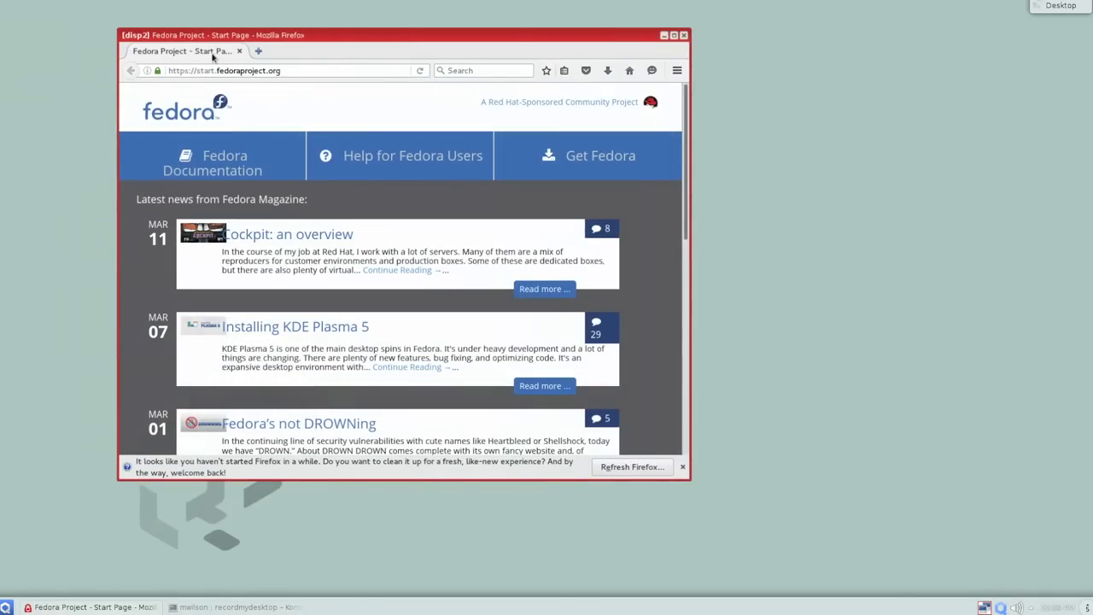
{"action": "left_click", "coordinate": [563, 71]}
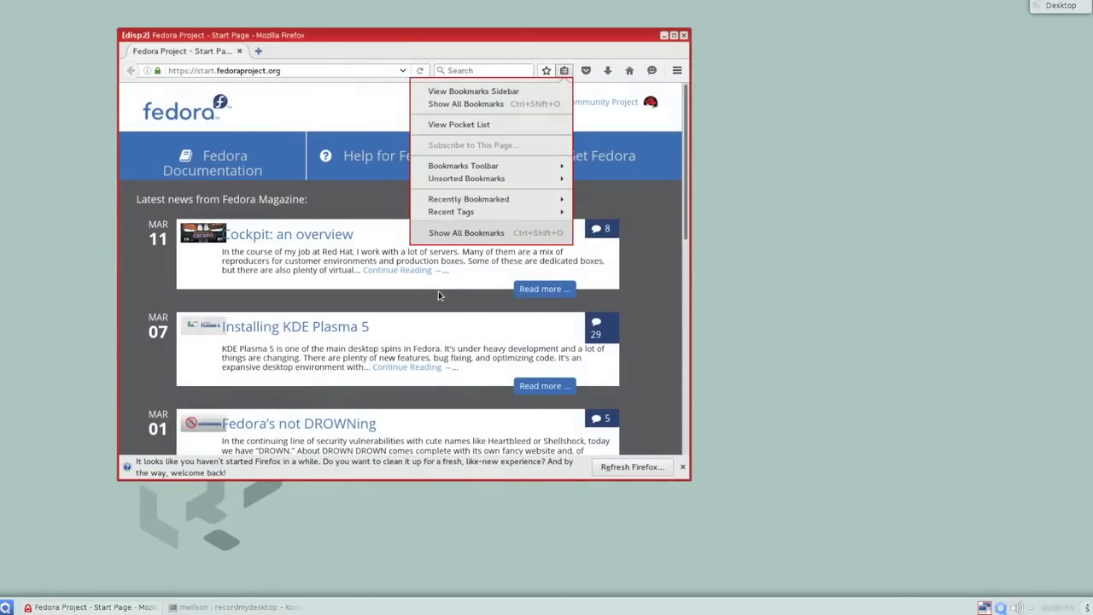
{"action": "mouse_move", "coordinate": [500, 205]}
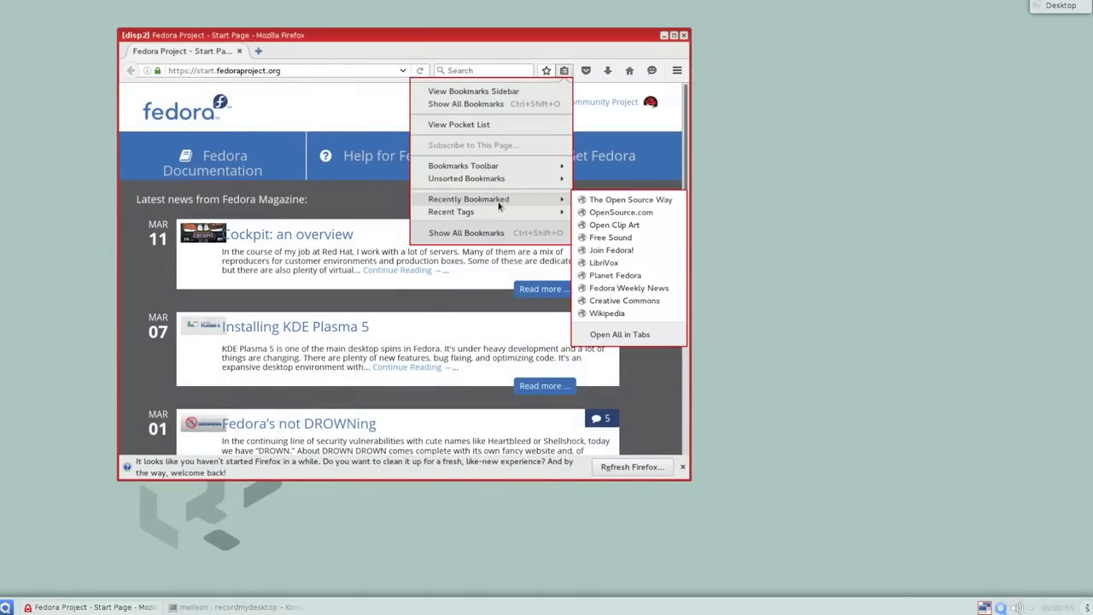
{"action": "left_click", "coordinate": [473, 91]}
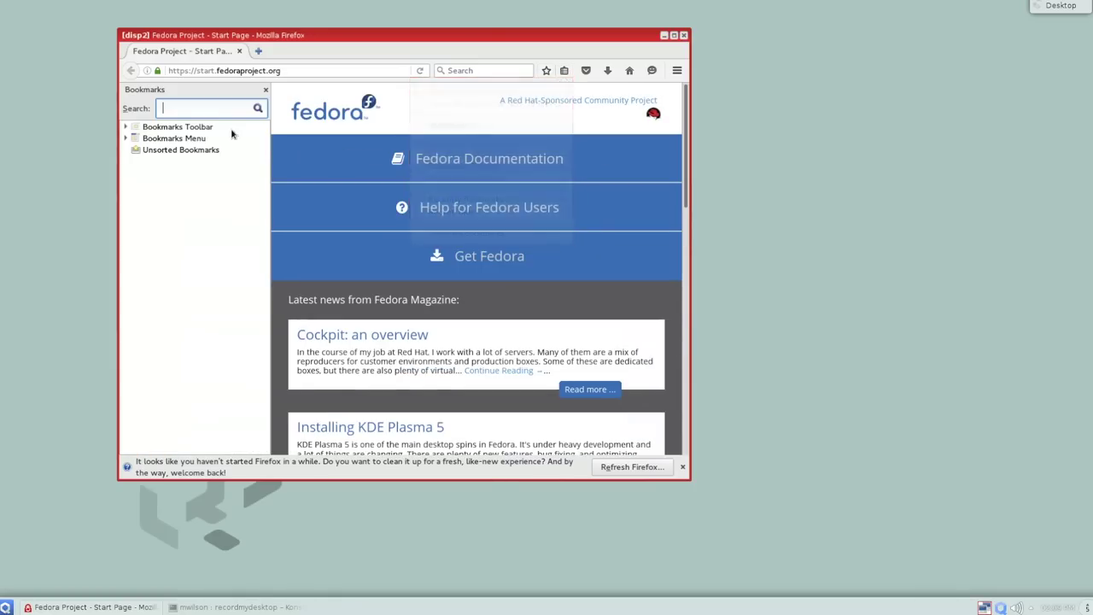
{"action": "left_click", "coordinate": [134, 152]}
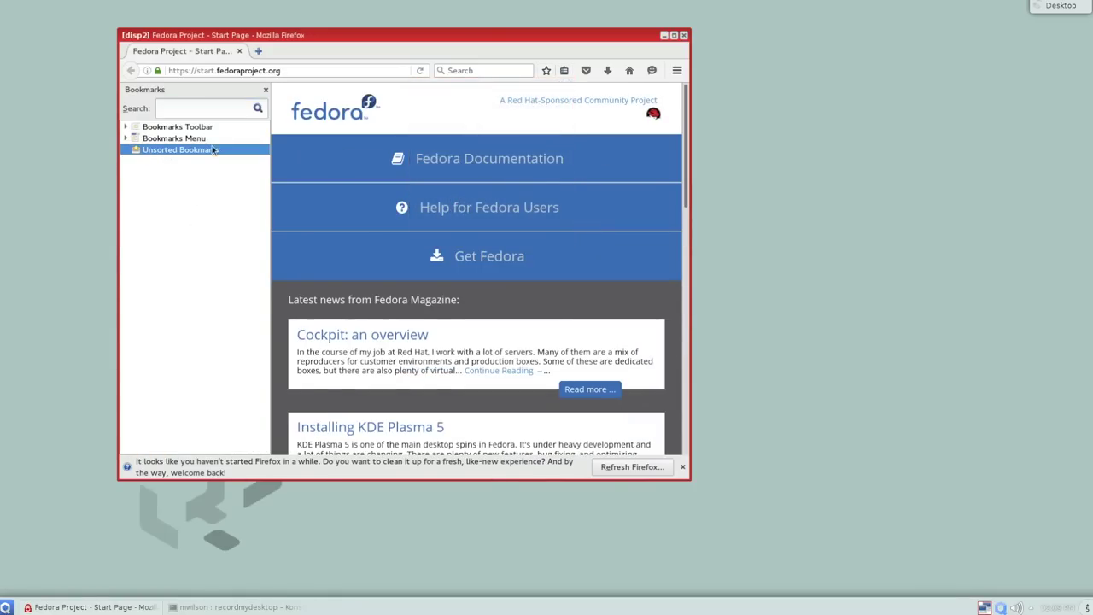
{"action": "mouse_move", "coordinate": [424, 36]}
{"action": "left_mouse_down"}
{"action": "mouse_move", "coordinate": [458, 41]}
{"action": "mouse_move", "coordinate": [424, 39]}
{"action": "left_mouse_up"}
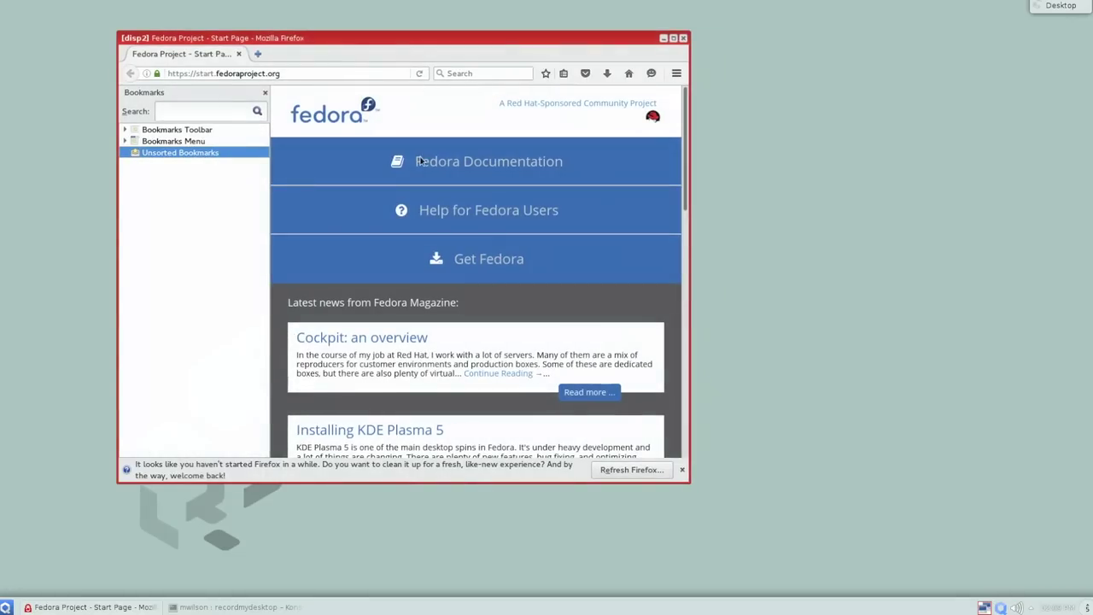
{"action": "left_click", "coordinate": [685, 39]}
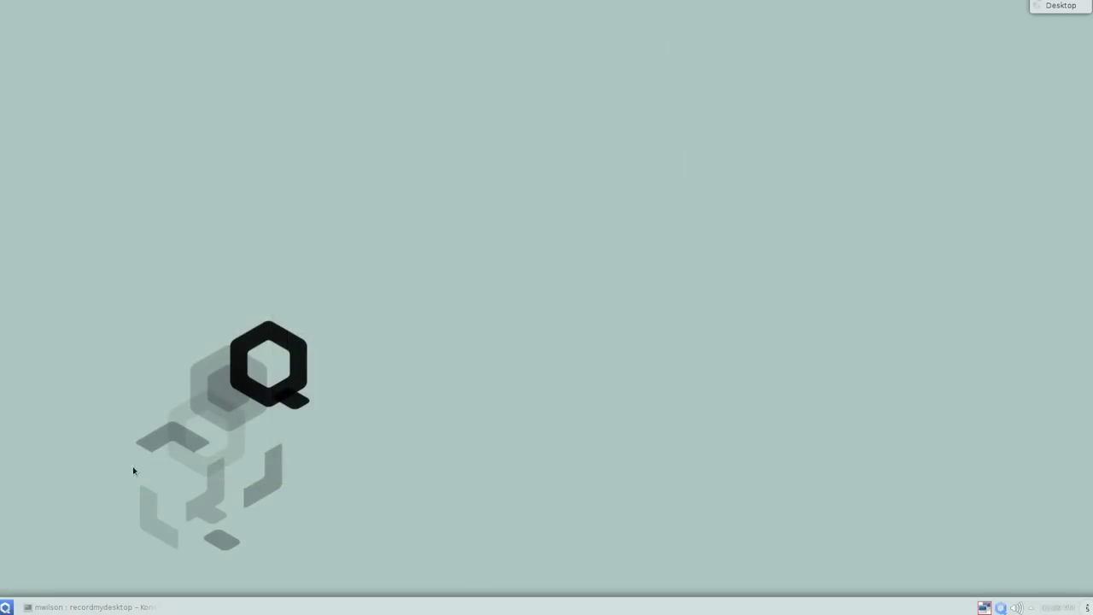
Launch Google Chrome in the work qube and search for 'federal regis'.
{"action": "left_click", "coordinate": [5, 608]}
{"action": "mouse_move", "coordinate": [121, 440]}
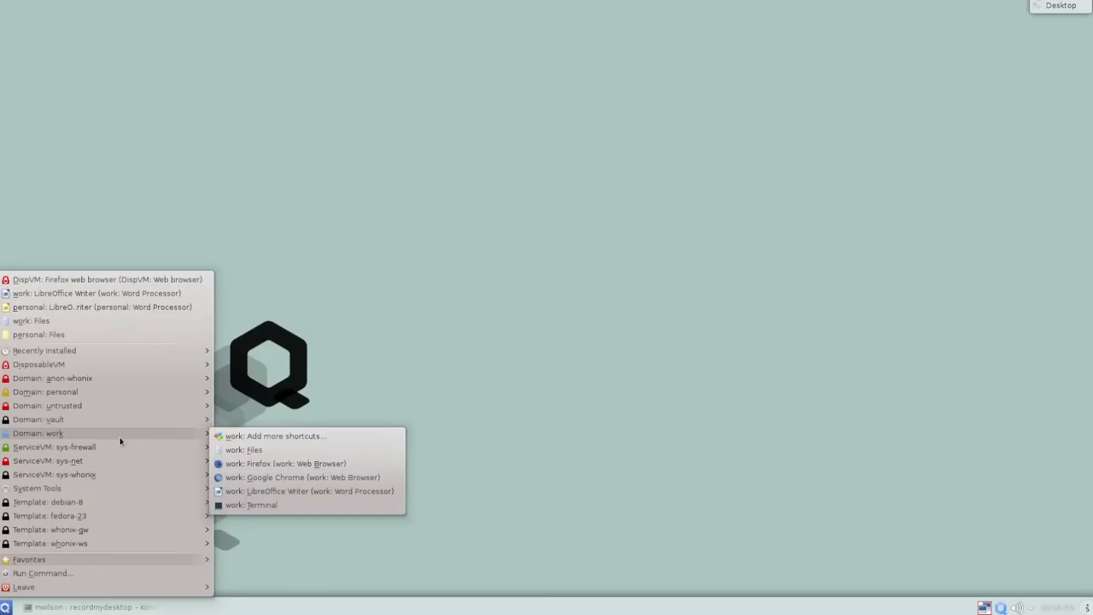
{"action": "left_click", "coordinate": [298, 476]}
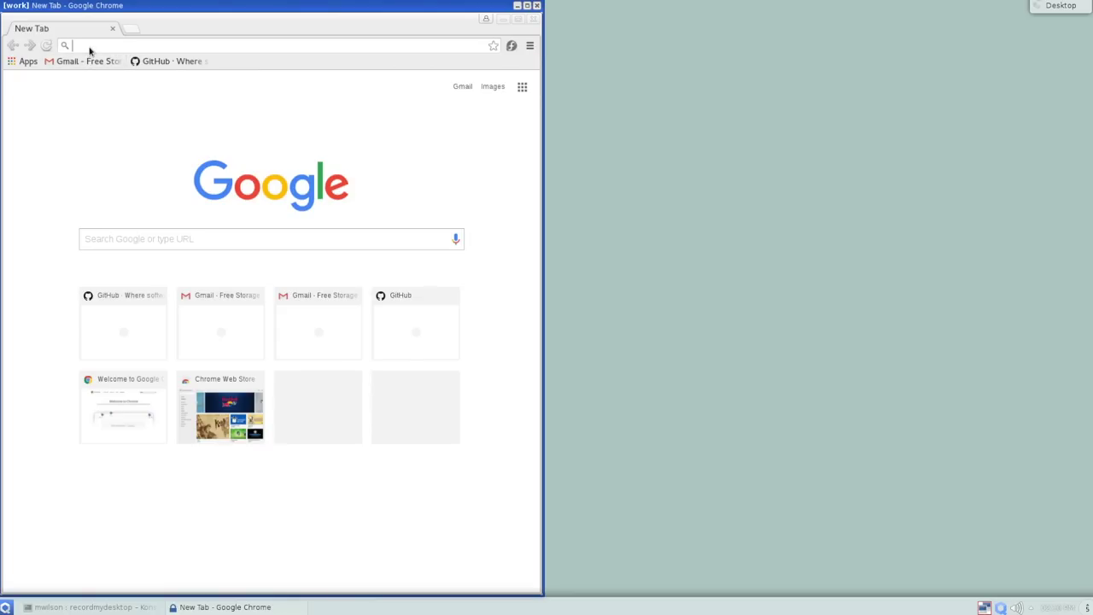
{"action": "type", "text": "federal register"}
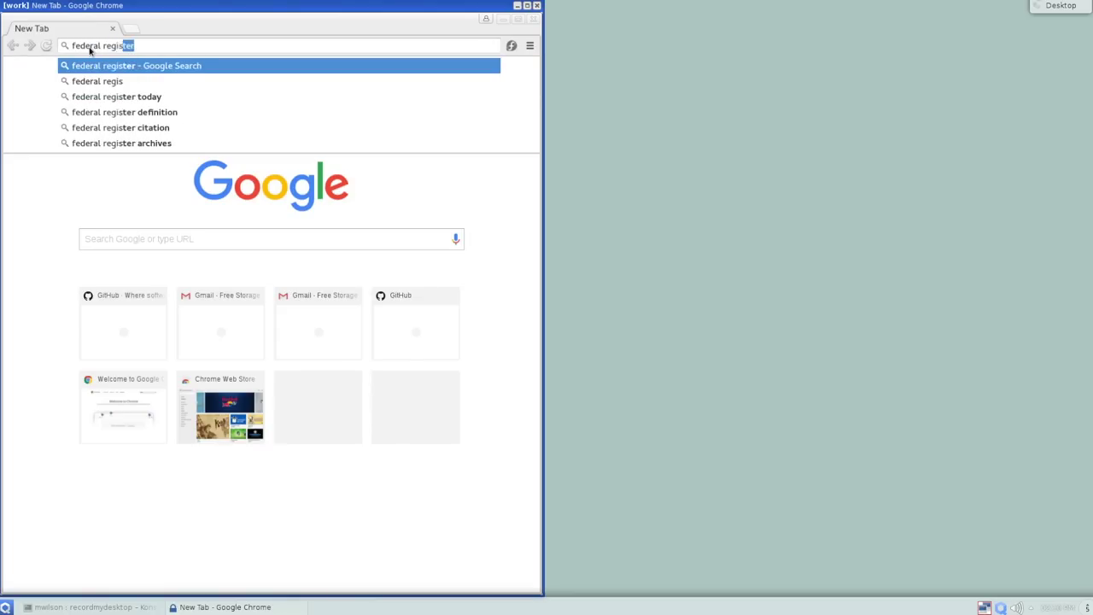
{"action": "key", "text": "Return"}
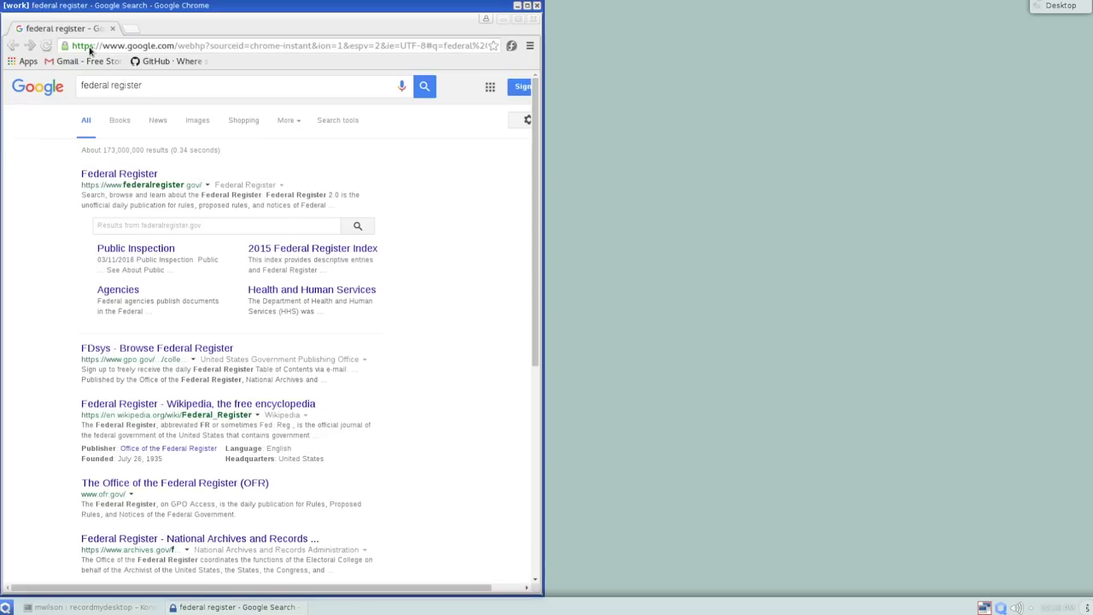
Open federalregister.gov, go to the most-viewed sunlamp products article, and bring up its PDF link options.
{"action": "left_click", "coordinate": [139, 176]}
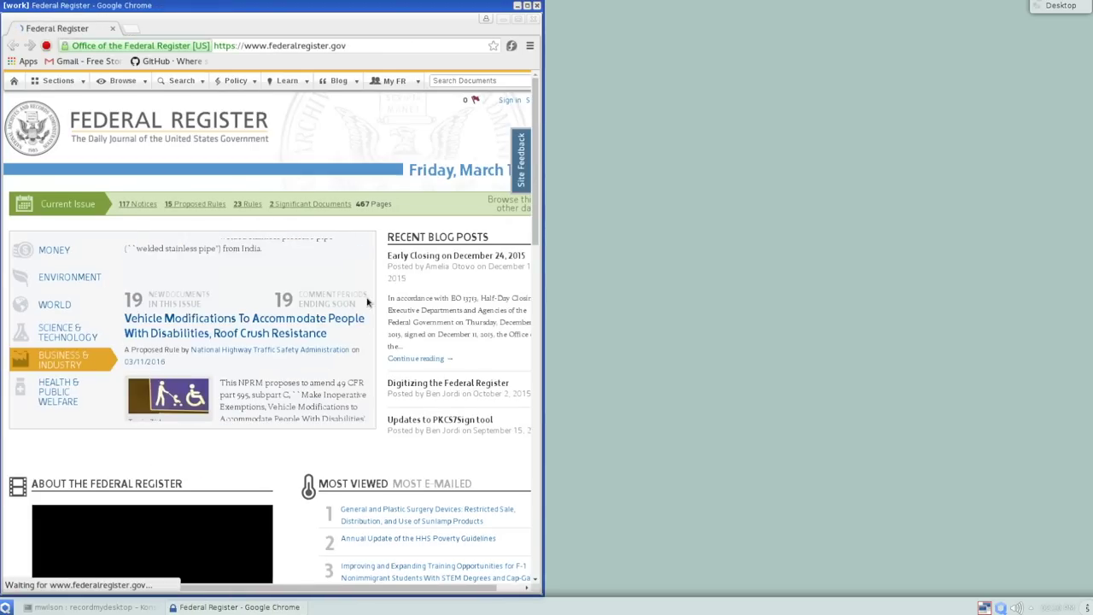
{"action": "scroll", "coordinate": [308, 260], "scroll_direction": "down", "scroll_amount": 3}
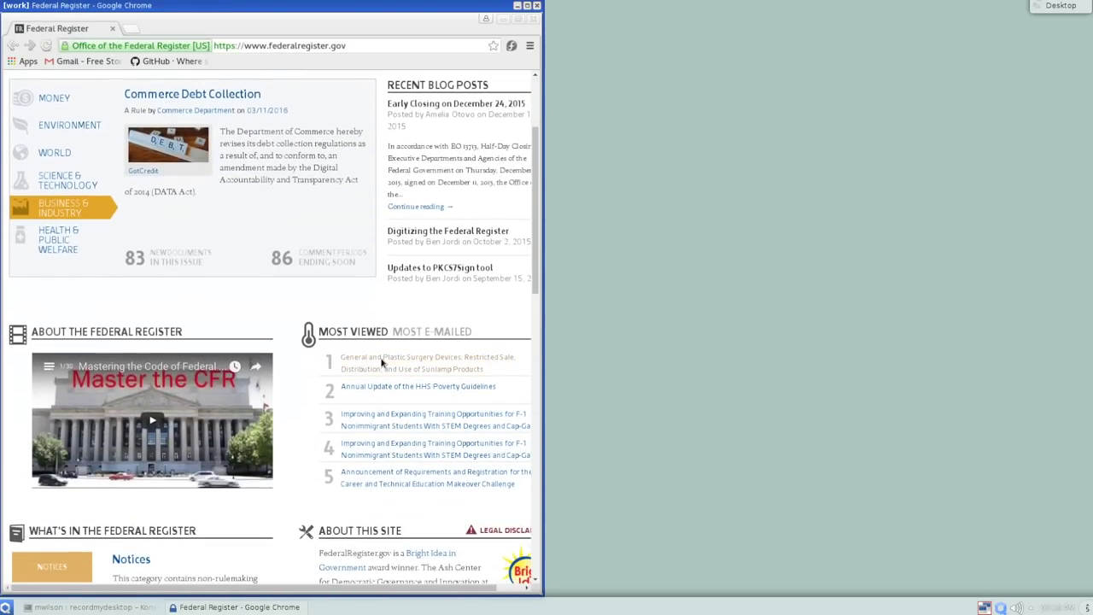
{"action": "left_click", "coordinate": [381, 362]}
{"action": "scroll", "coordinate": [381, 362], "scroll_direction": "down", "scroll_amount": 1}
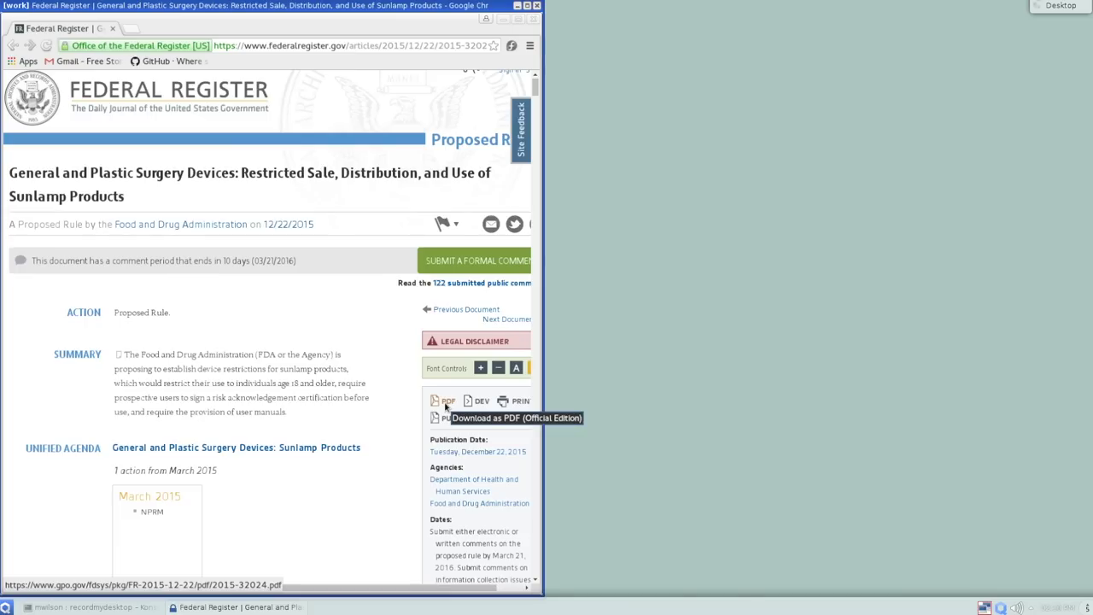
{"action": "right_click", "coordinate": [445, 407]}
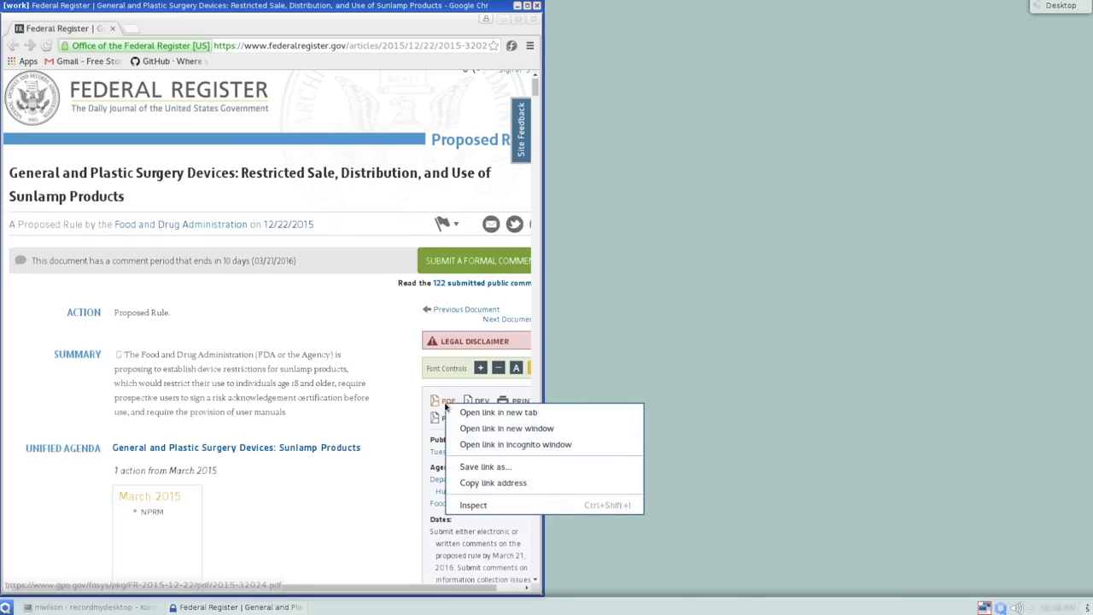
Save the linked PDF as 2015-32024.pdf in Downloads, then bring up the work qube's Files.
{"action": "left_click", "coordinate": [479, 466]}
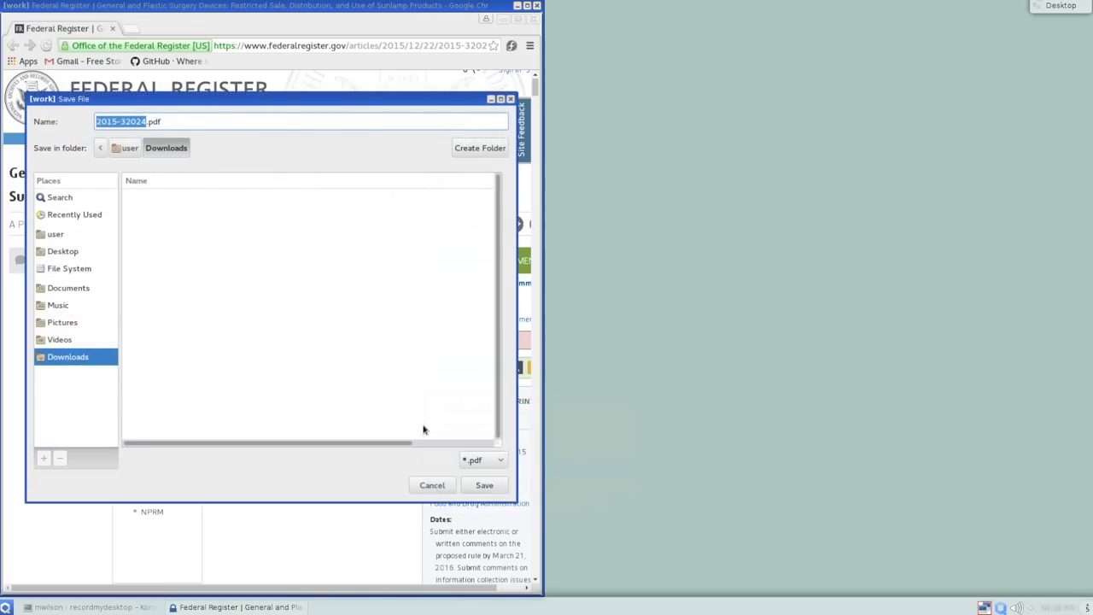
{"action": "left_click", "coordinate": [476, 485]}
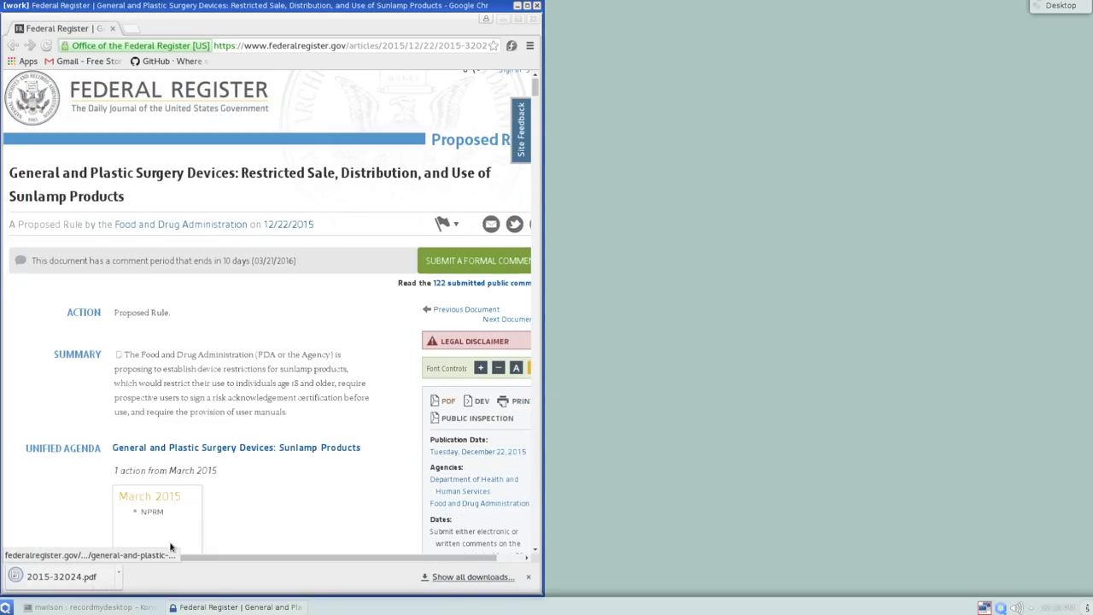
{"action": "left_click", "coordinate": [5, 607]}
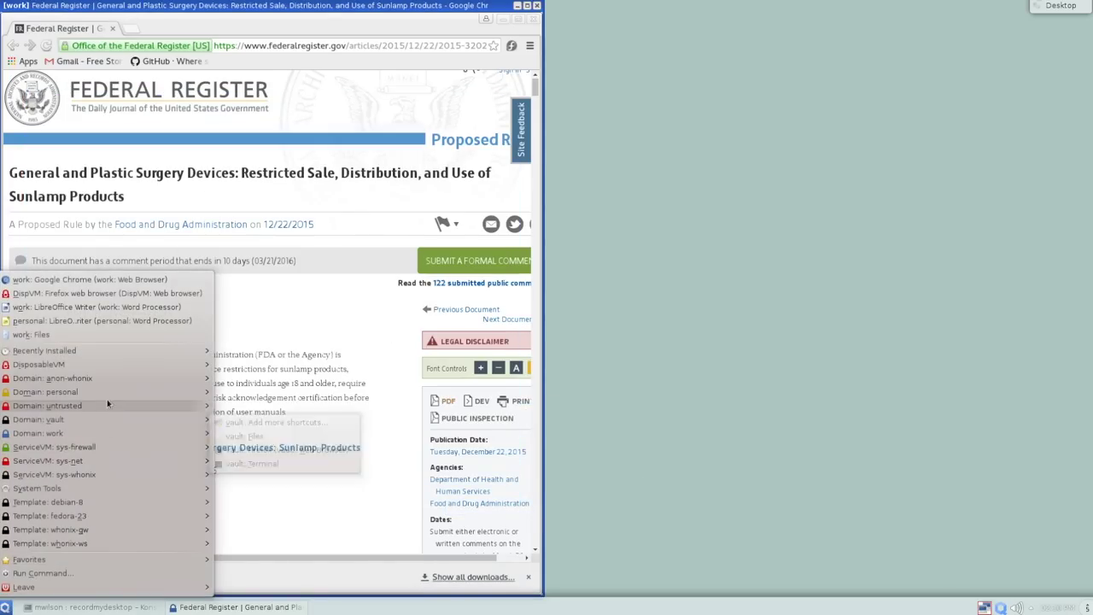
{"action": "mouse_move", "coordinate": [109, 434]}
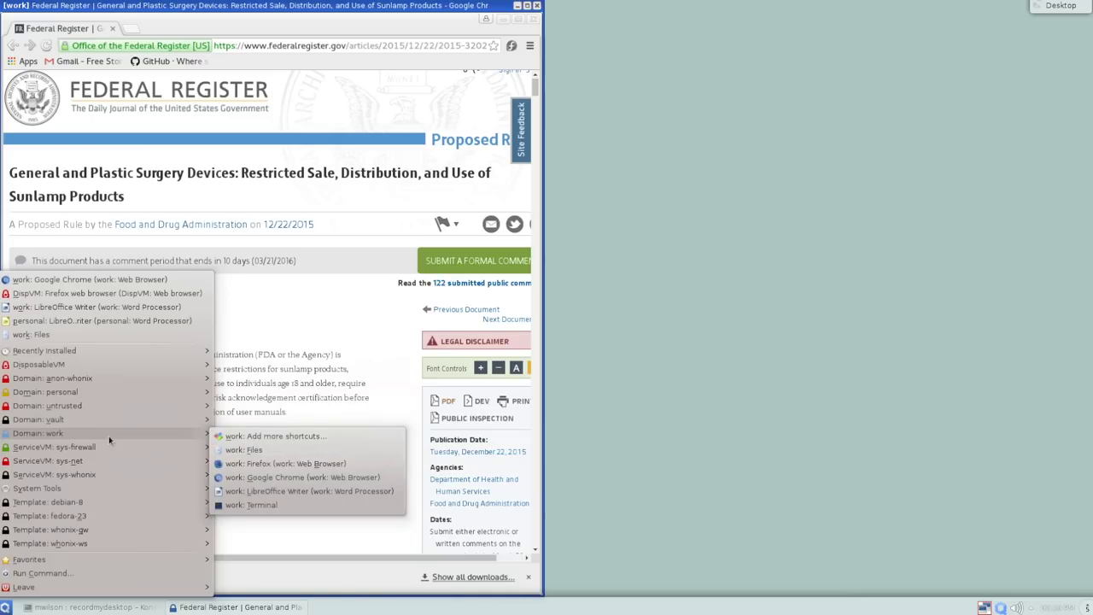
{"action": "left_click", "coordinate": [246, 450]}
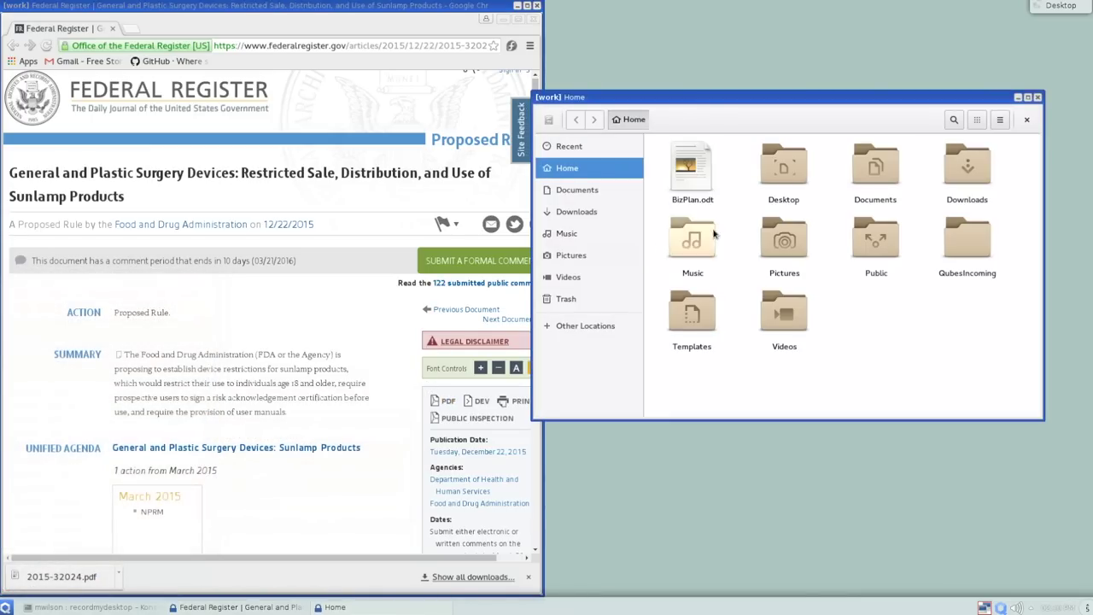
Open 2015-32024.pdf from the Downloads folder in a disposable VM.
{"action": "left_click", "coordinate": [964, 169]}
{"action": "double_click", "coordinate": [963, 169]}
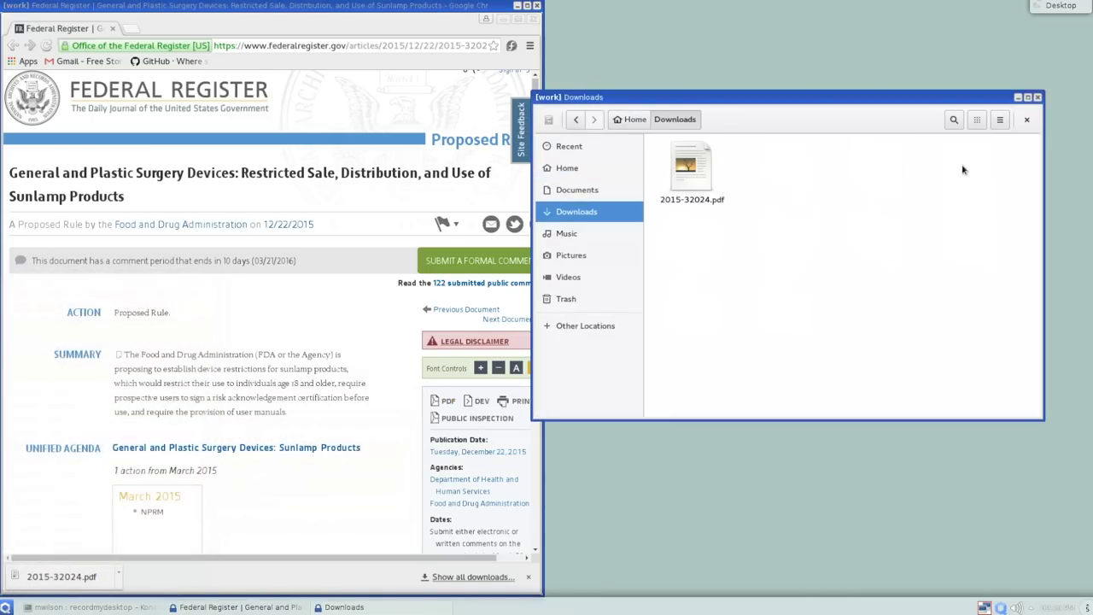
{"action": "left_click", "coordinate": [692, 168]}
{"action": "right_click", "coordinate": [695, 164]}
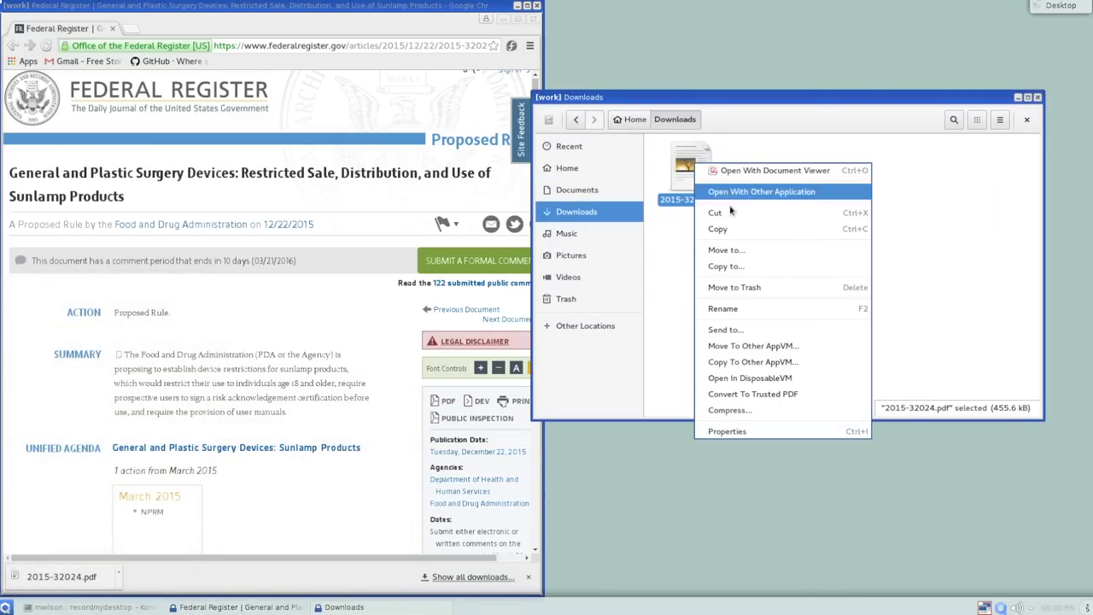
{"action": "left_click", "coordinate": [765, 382]}
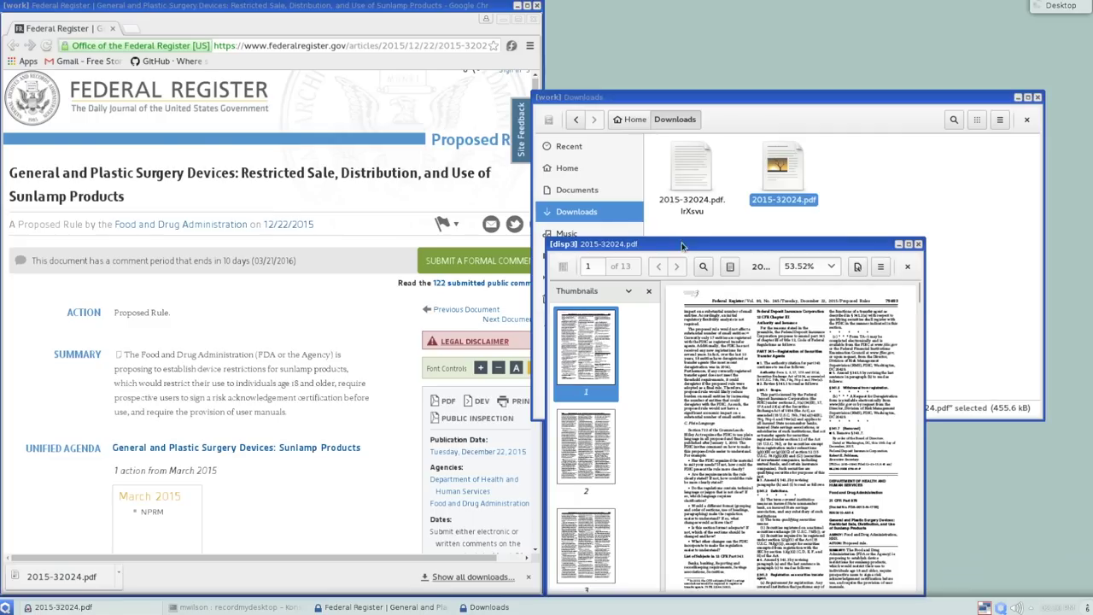
Enlarge the disp3 document viewer, scroll 2015-32024.pdf to page 4 and back, then close it.
{"action": "left_click_drag", "start_coordinate": [677, 254], "coordinate": [315, 77]}
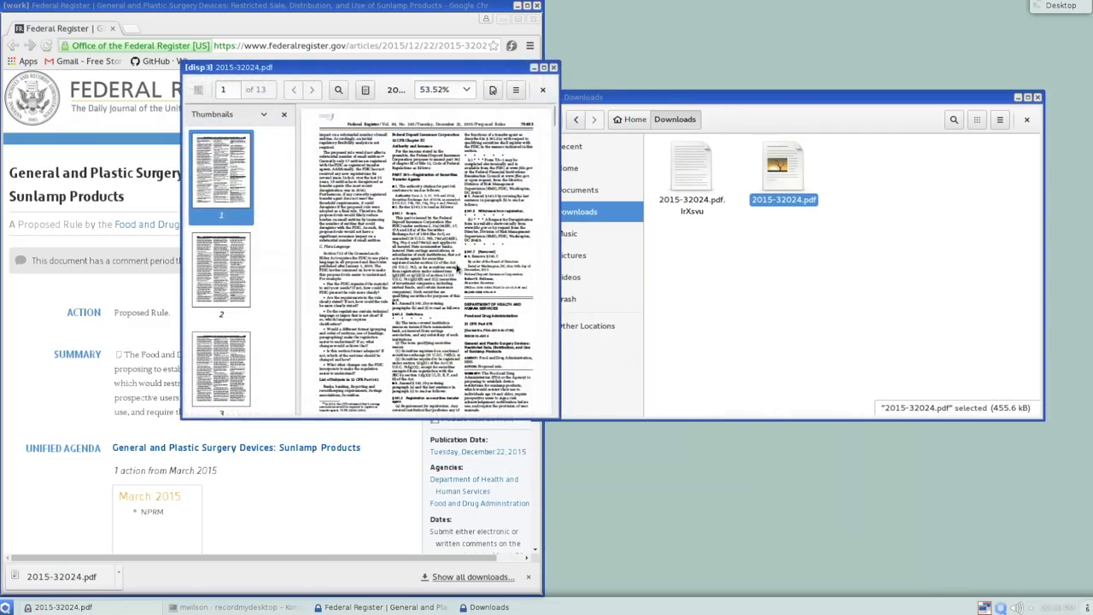
{"action": "left_click_drag", "start_coordinate": [564, 427], "coordinate": [732, 584]}
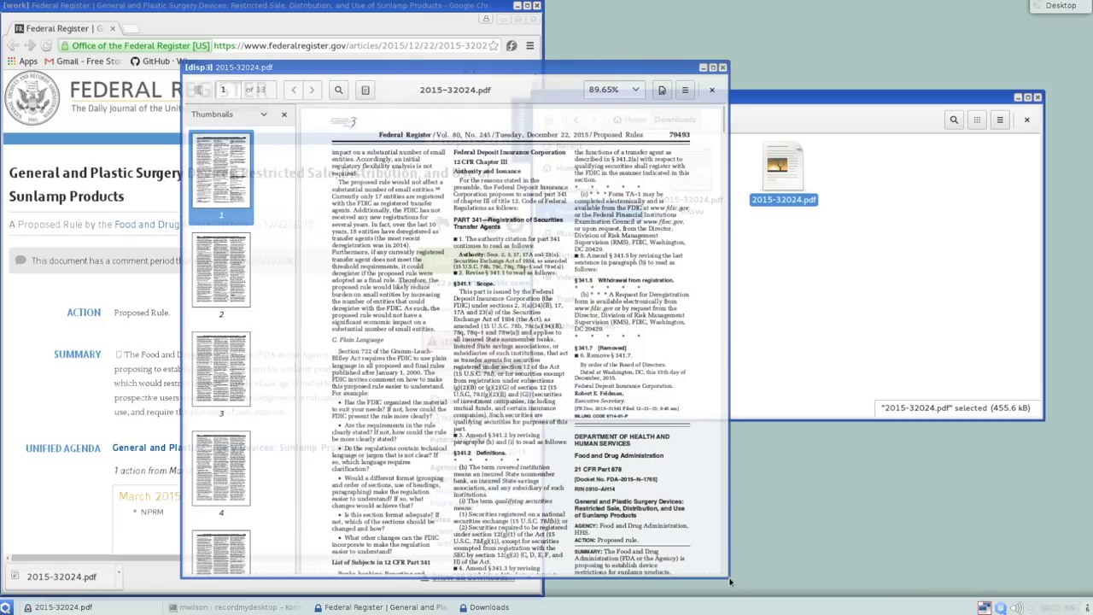
{"action": "scroll", "coordinate": [551, 363], "scroll_direction": "down", "scroll_amount": 15}
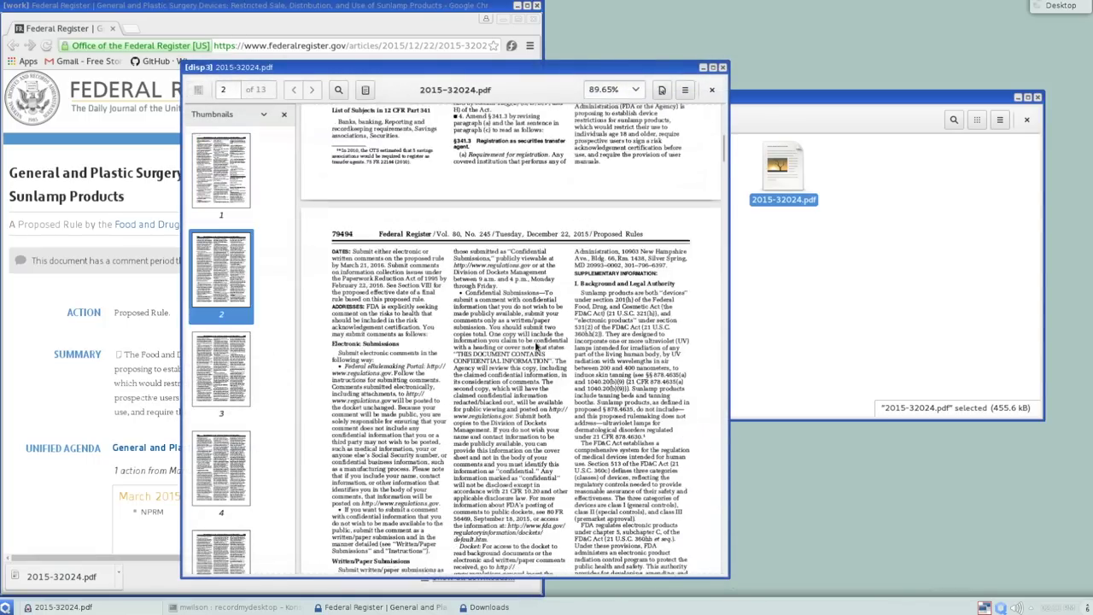
{"action": "scroll", "coordinate": [534, 345], "scroll_direction": "down", "scroll_amount": 5}
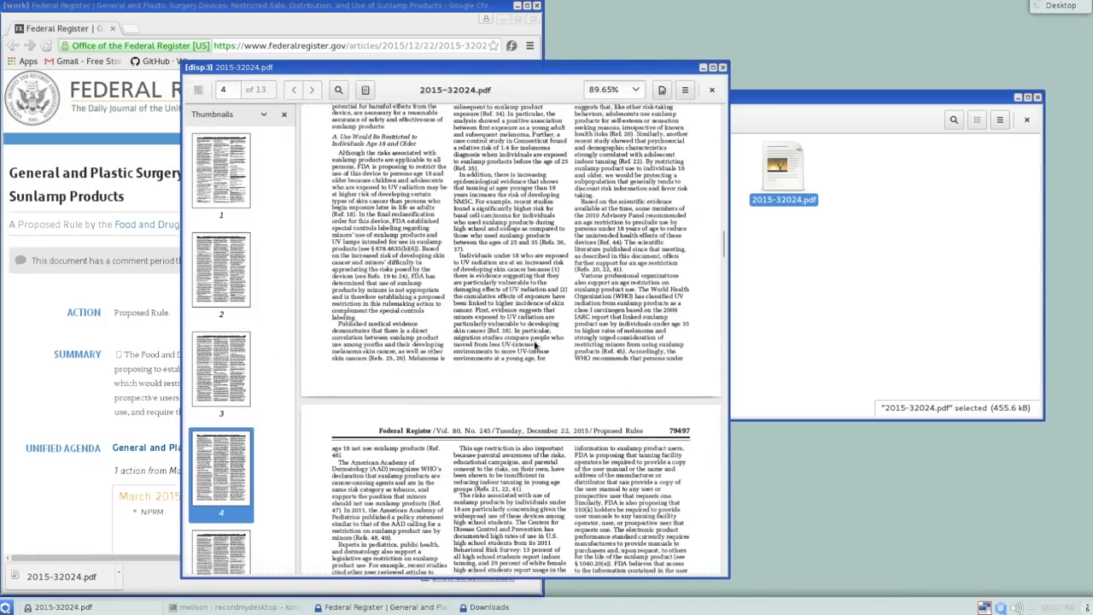
{"action": "left_click_drag", "start_coordinate": [258, 68], "coordinate": [268, 59]}
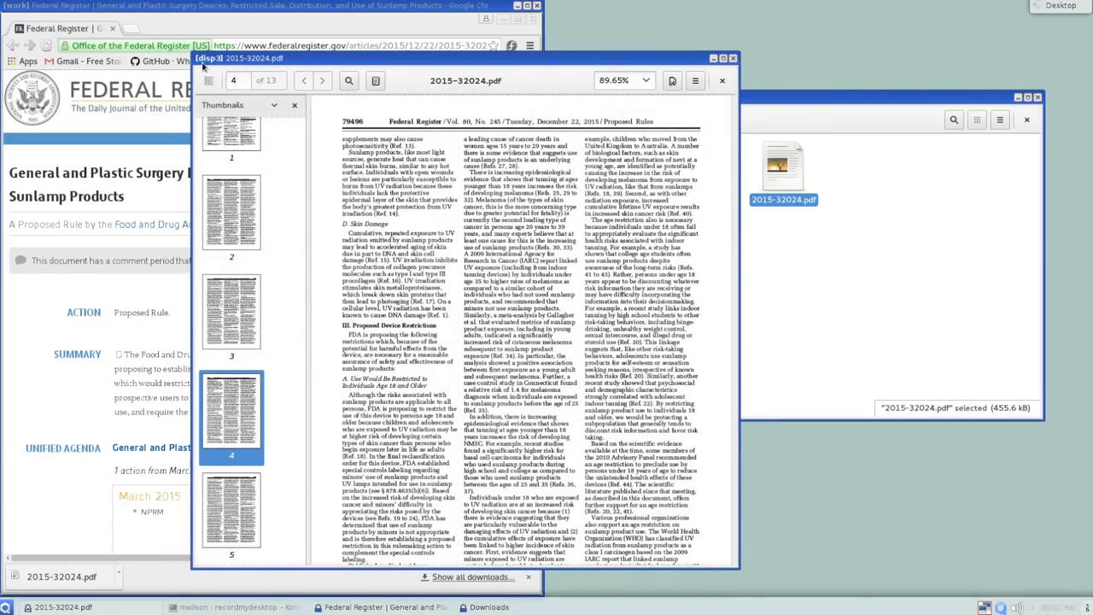
{"action": "left_click_drag", "start_coordinate": [291, 62], "coordinate": [252, 34]}
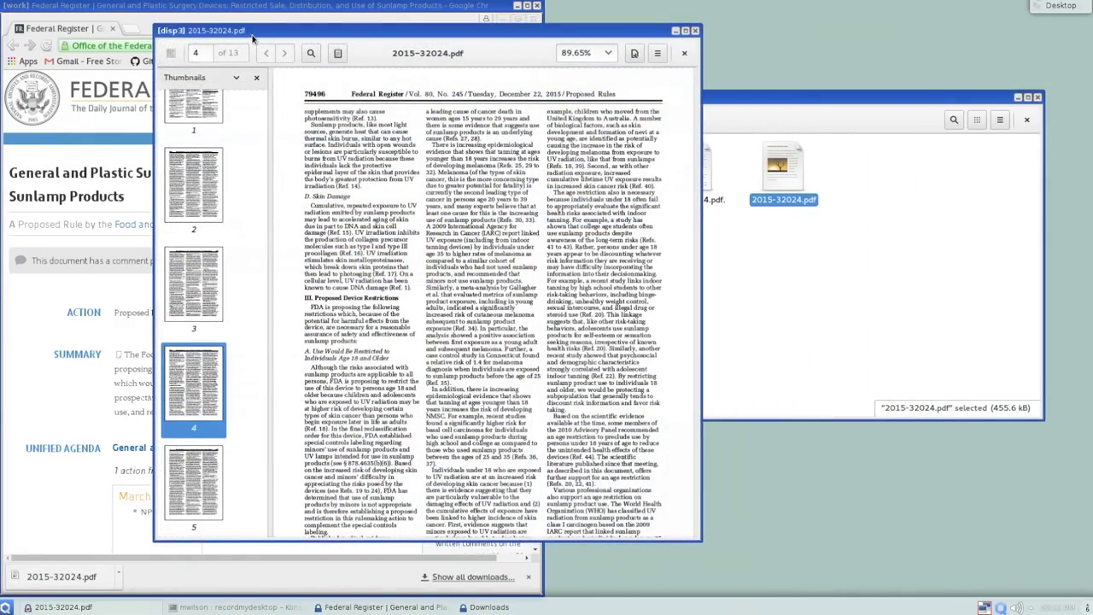
{"action": "scroll", "coordinate": [419, 193], "scroll_direction": "up", "scroll_amount": 15}
{"action": "scroll", "coordinate": [419, 193], "scroll_direction": "up", "scroll_amount": 8}
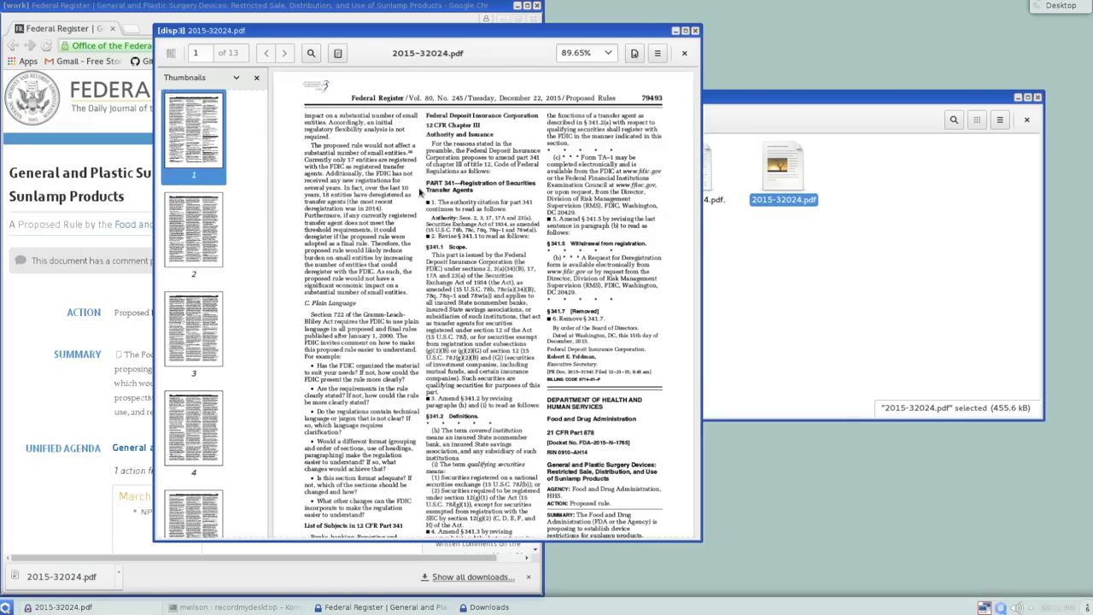
{"action": "left_click", "coordinate": [695, 32]}
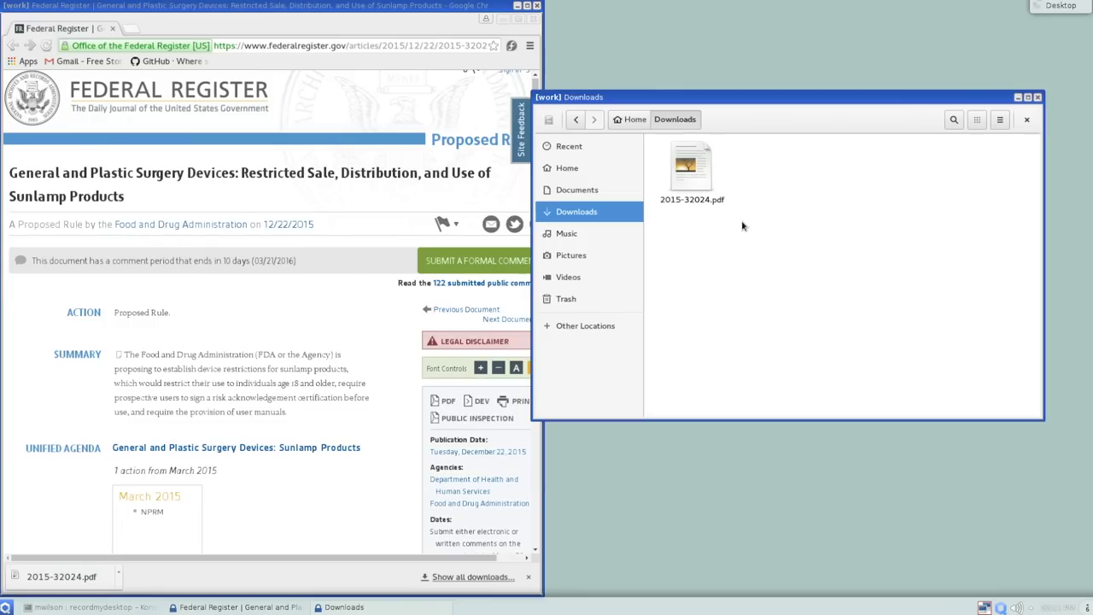
Close the work qube's Downloads window and bring up Qubes VM Manager from the tray.
{"action": "left_click", "coordinate": [686, 149]}
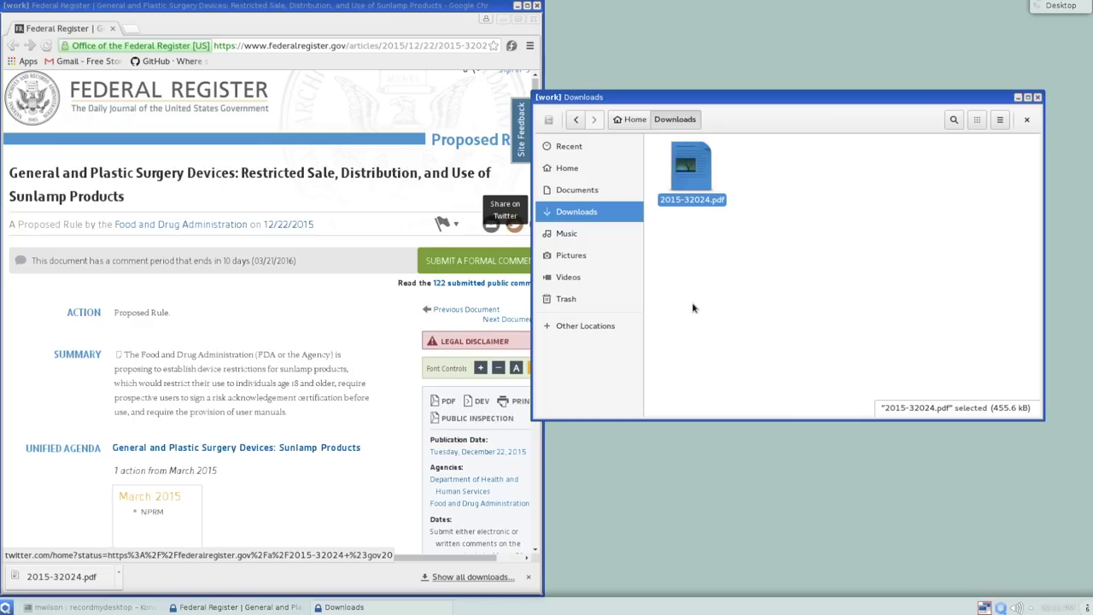
{"action": "left_click", "coordinate": [714, 240]}
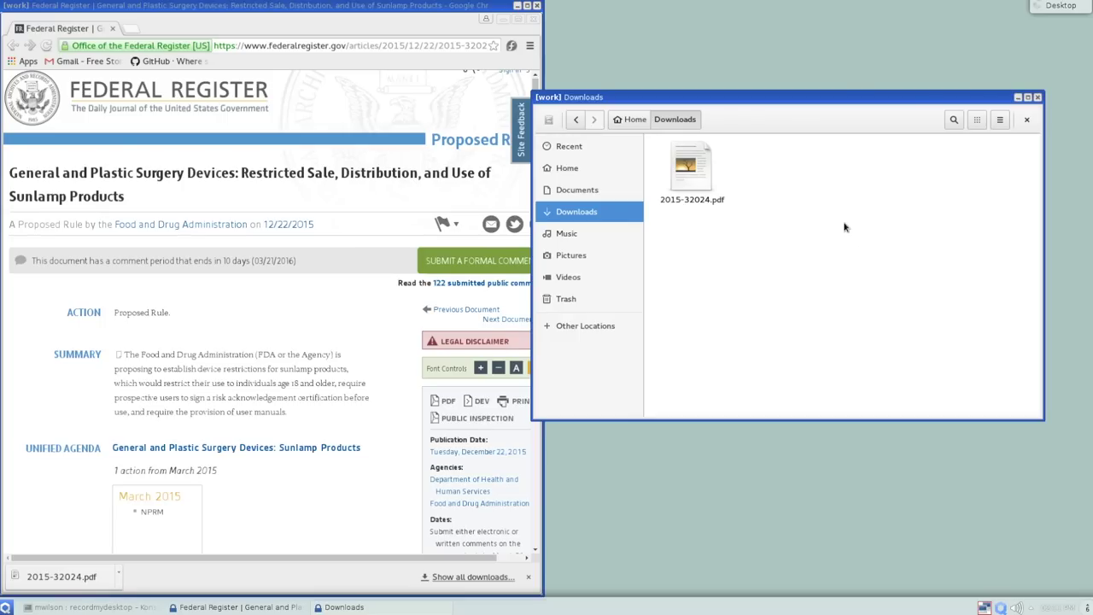
{"action": "left_click_drag", "start_coordinate": [581, 97], "coordinate": [557, 84]}
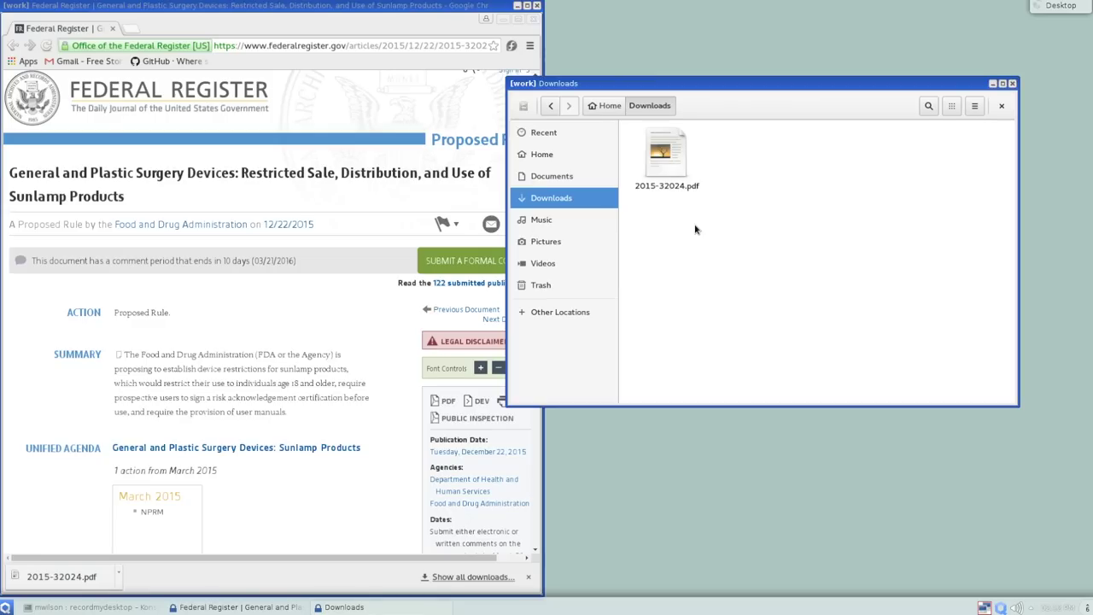
{"action": "left_click", "coordinate": [1012, 83]}
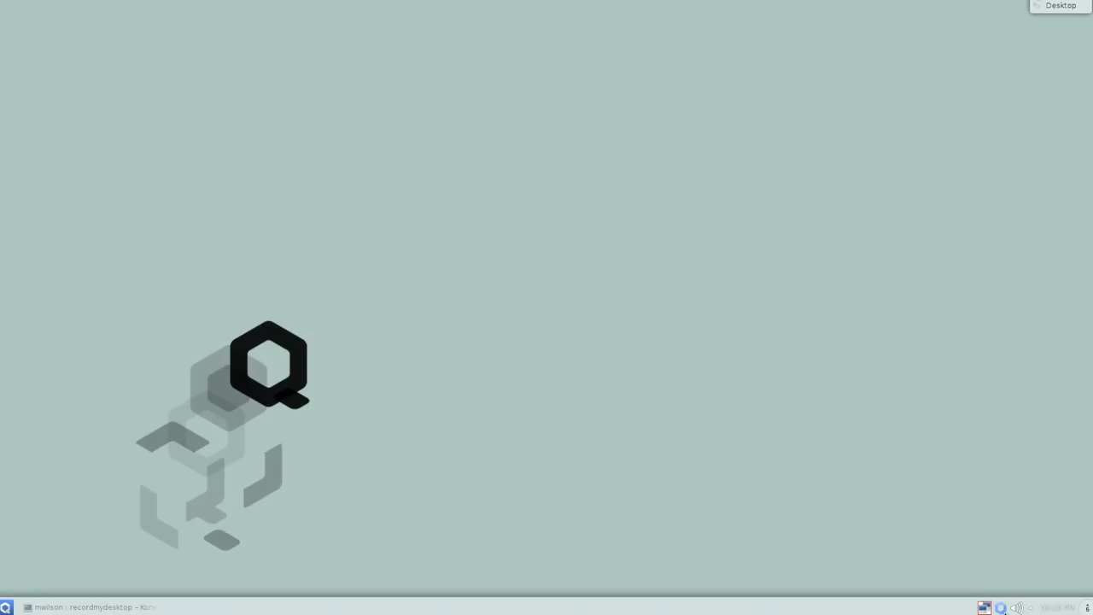
{"action": "left_click", "coordinate": [1002, 609]}
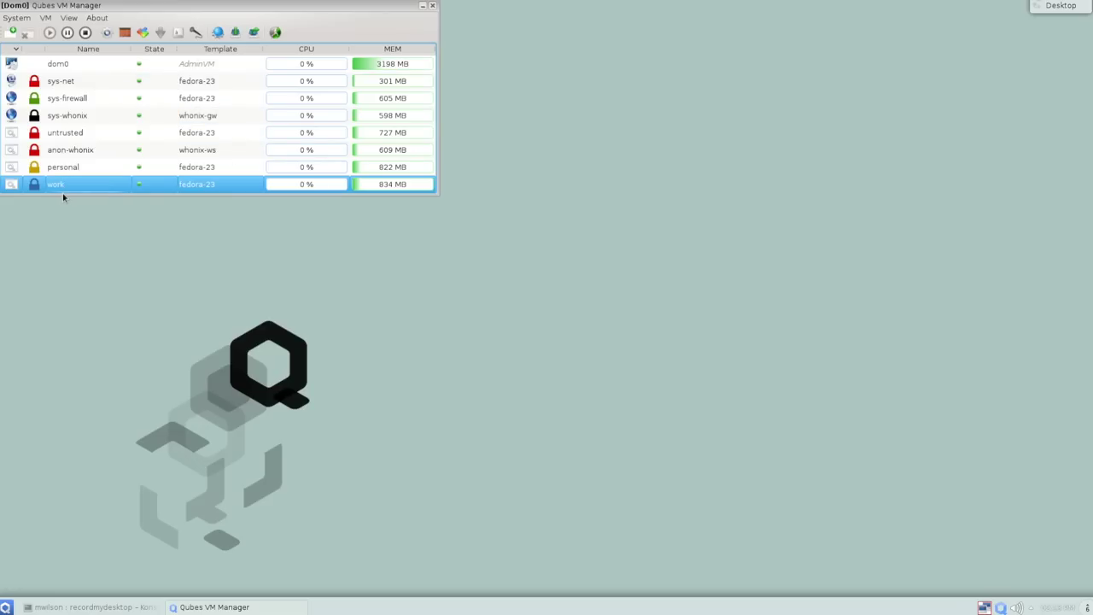
Open a work-qube terminal and exit it, then show the vault qube's application list.
{"action": "left_click", "coordinate": [6, 606]}
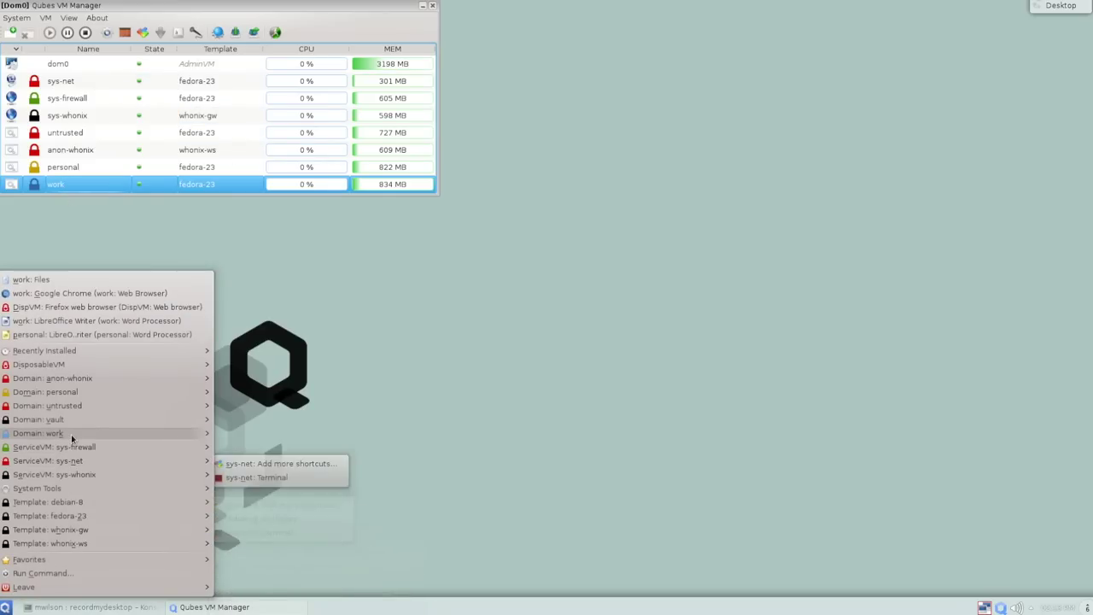
{"action": "mouse_move", "coordinate": [71, 434]}
{"action": "left_click", "coordinate": [265, 503]}
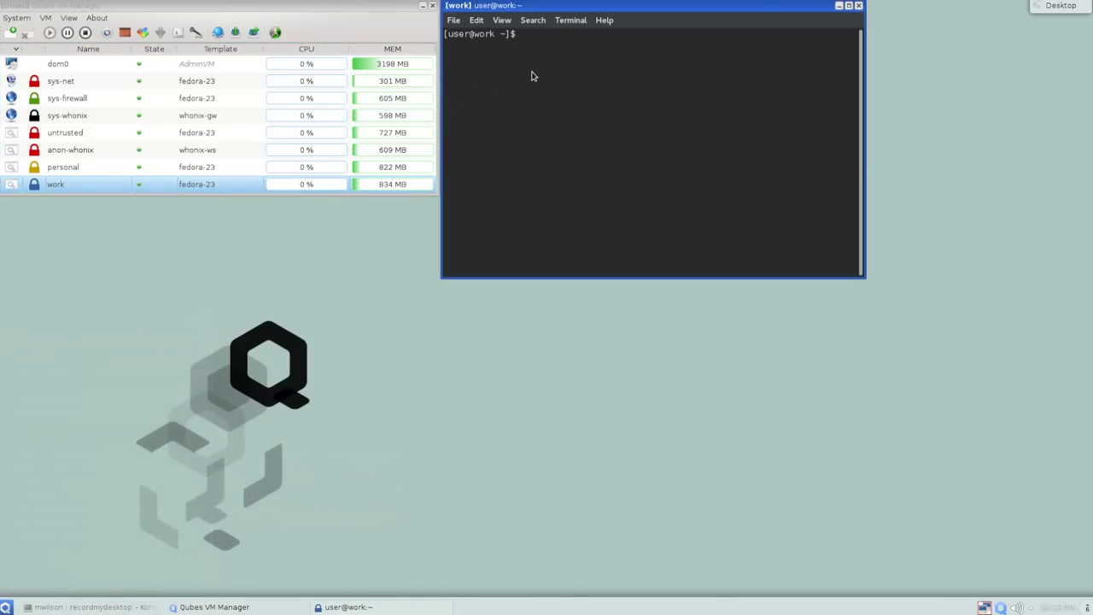
{"action": "type", "text": "exit"}
{"action": "key", "text": "Return"}
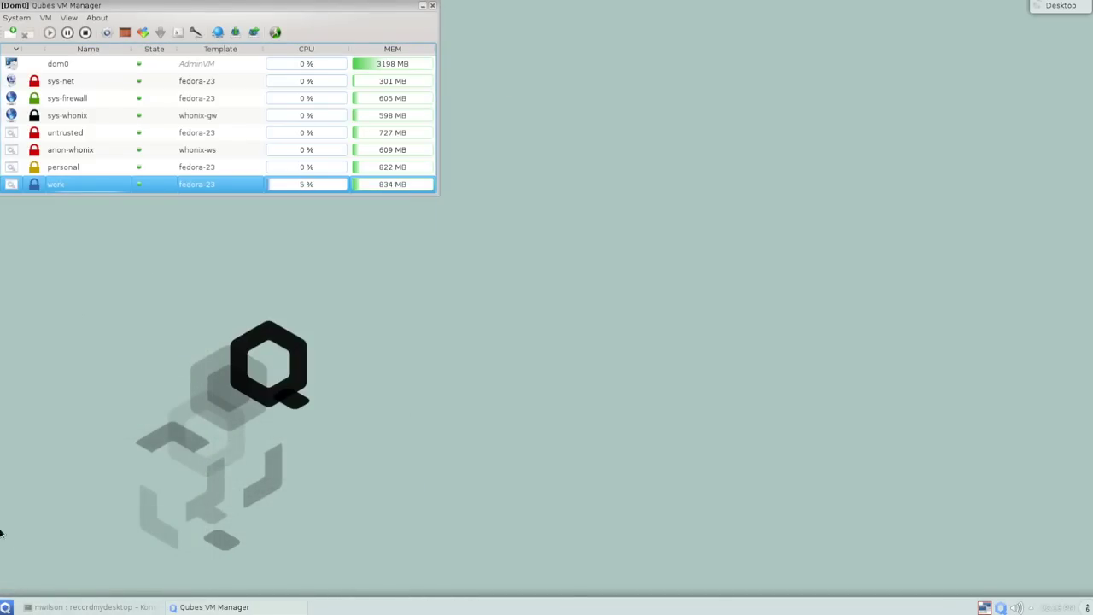
{"action": "left_click", "coordinate": [5, 609]}
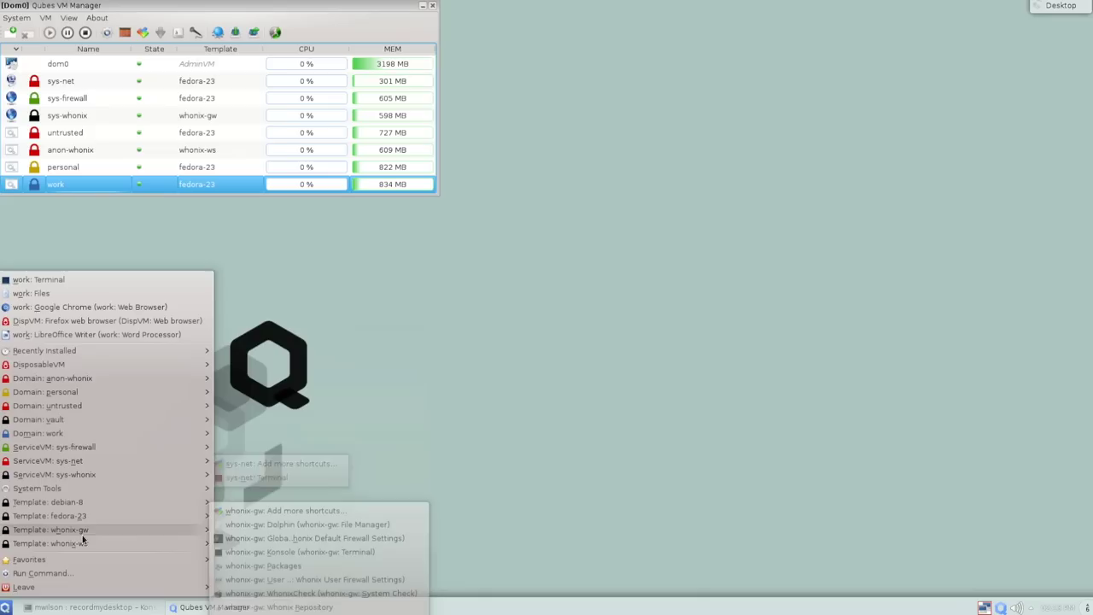
{"action": "mouse_move", "coordinate": [92, 419]}
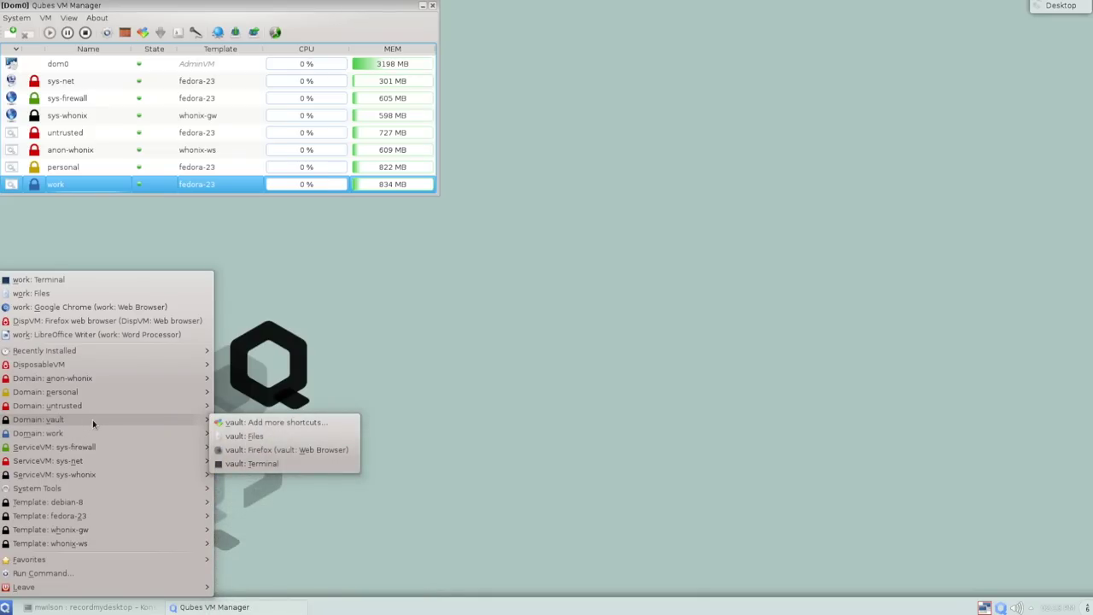
Open a vault-qube terminal and exit it, twice.
{"action": "left_click", "coordinate": [252, 464]}
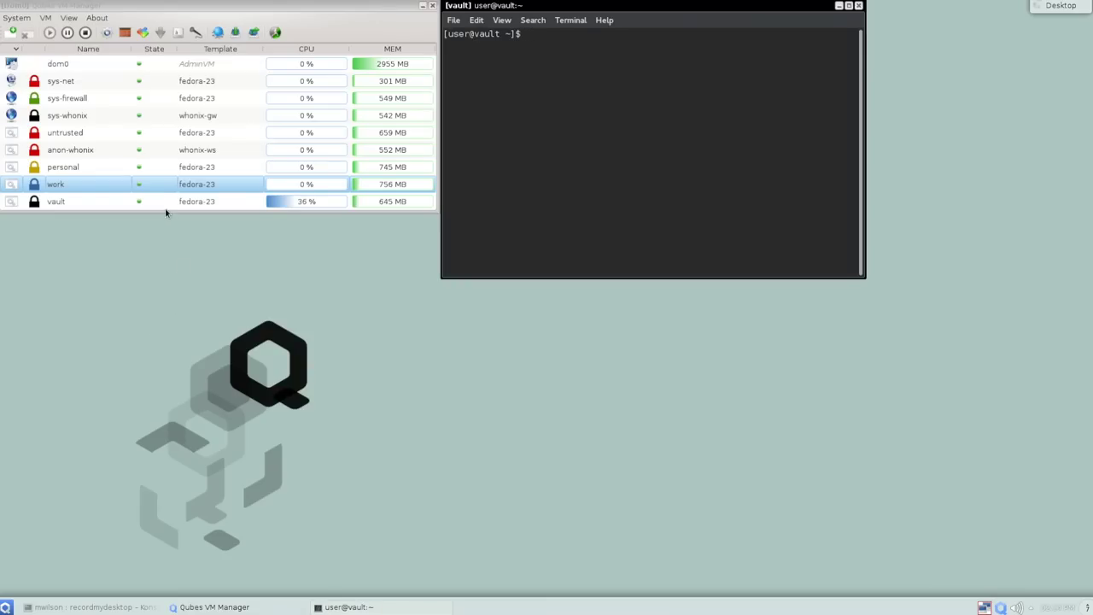
{"action": "left_click_drag", "start_coordinate": [508, 8], "coordinate": [542, 37]}
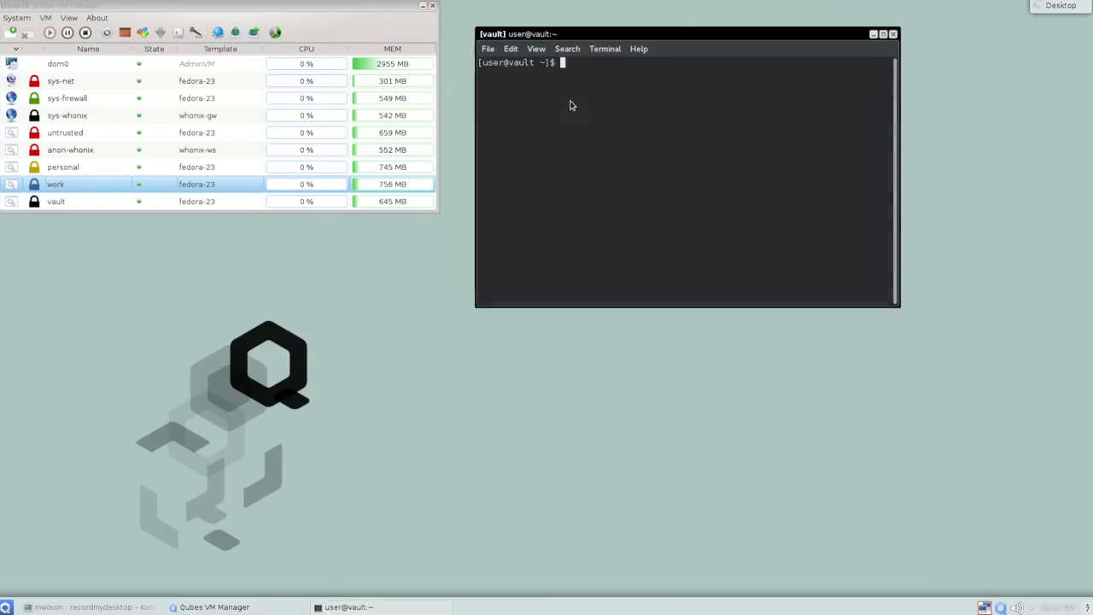
{"action": "type", "text": "exit"}
{"action": "key", "text": "Return"}
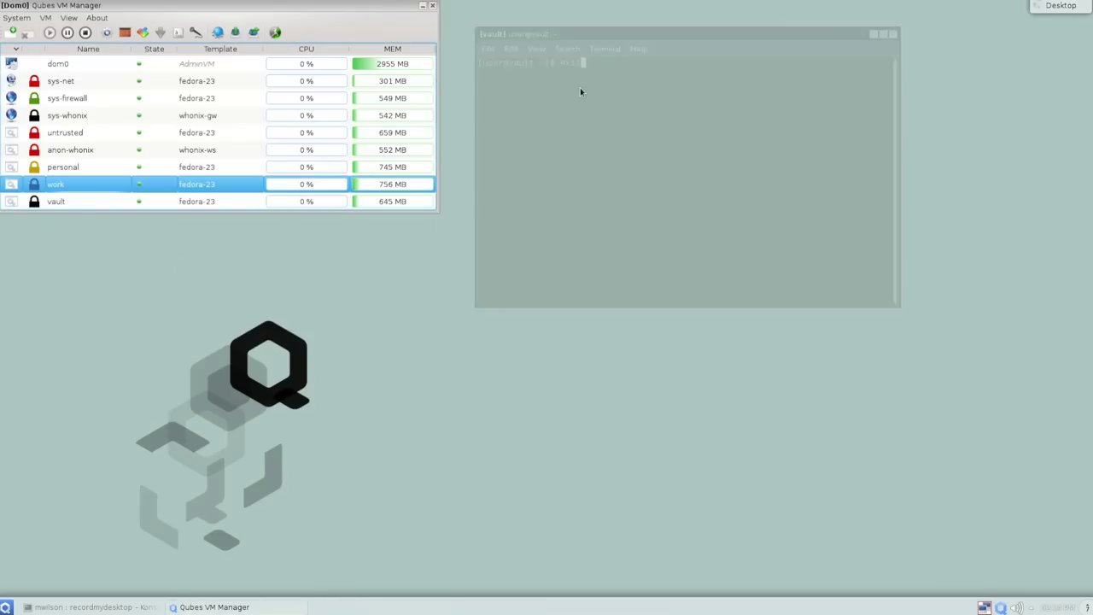
{"action": "left_click", "coordinate": [6, 608]}
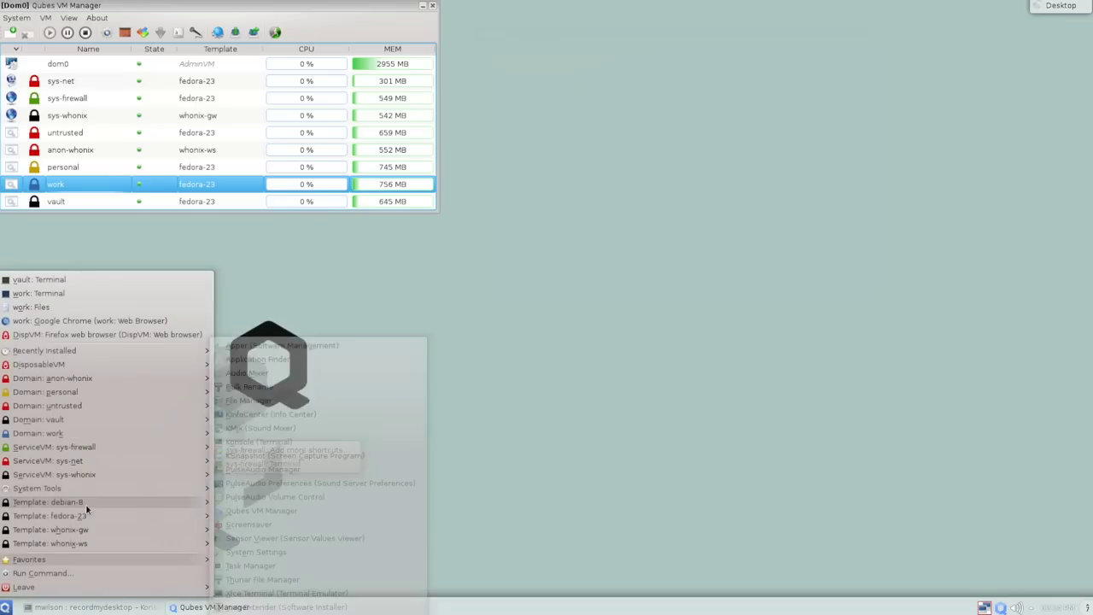
{"action": "mouse_move", "coordinate": [87, 421]}
{"action": "left_click", "coordinate": [276, 463]}
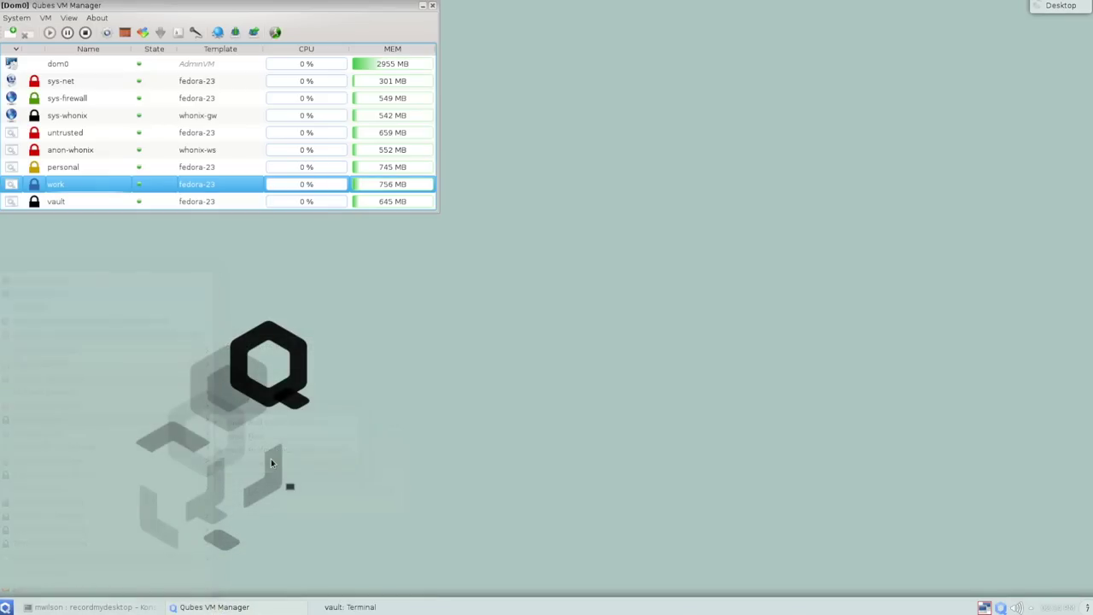
{"action": "type", "text": "exit"}
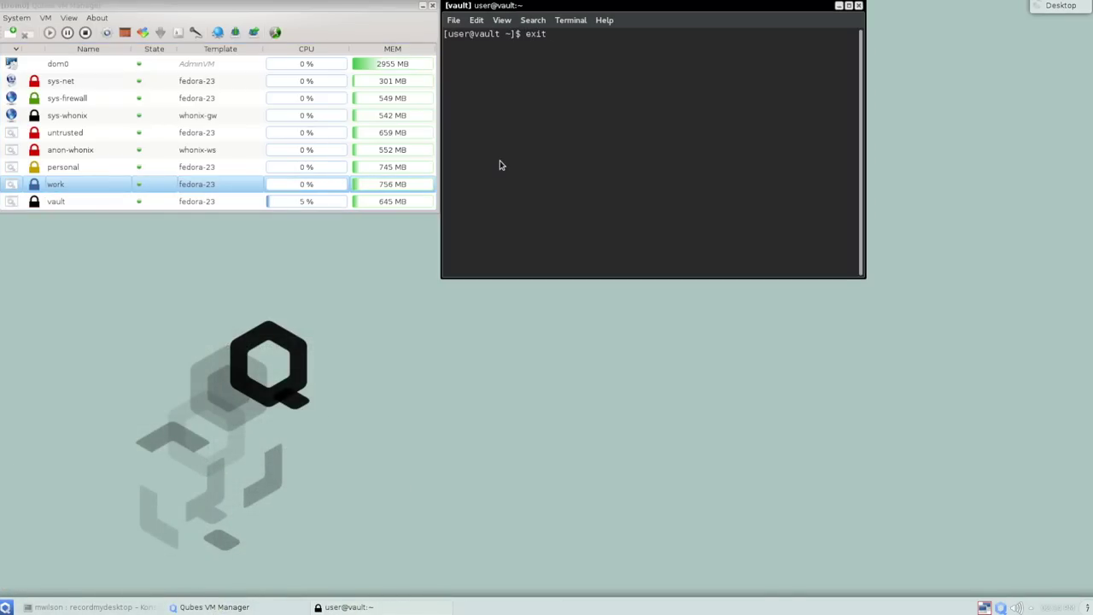
{"action": "key", "text": "Return"}
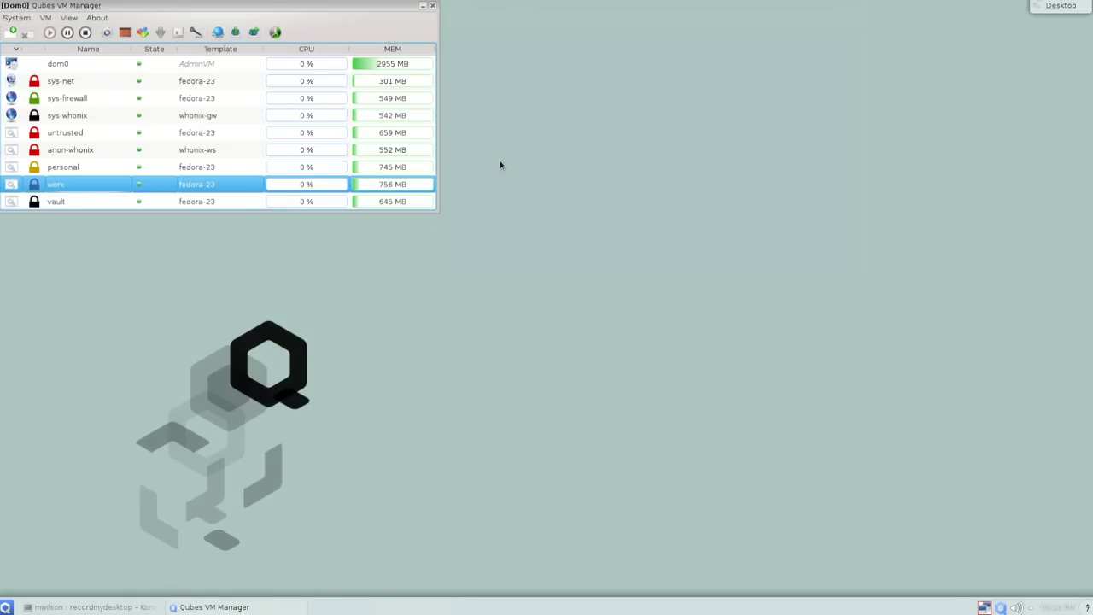
Shut down the personal qube from Qubes VM Manager.
{"action": "right_click", "coordinate": [81, 167]}
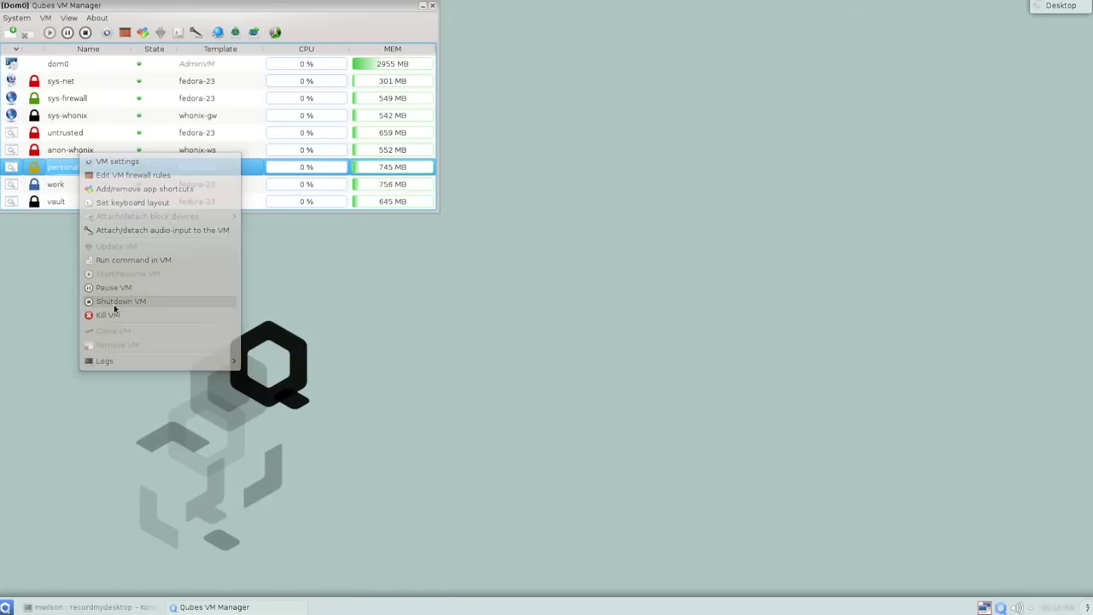
{"action": "left_click", "coordinate": [120, 300]}
{"action": "left_click", "coordinate": [273, 132]}
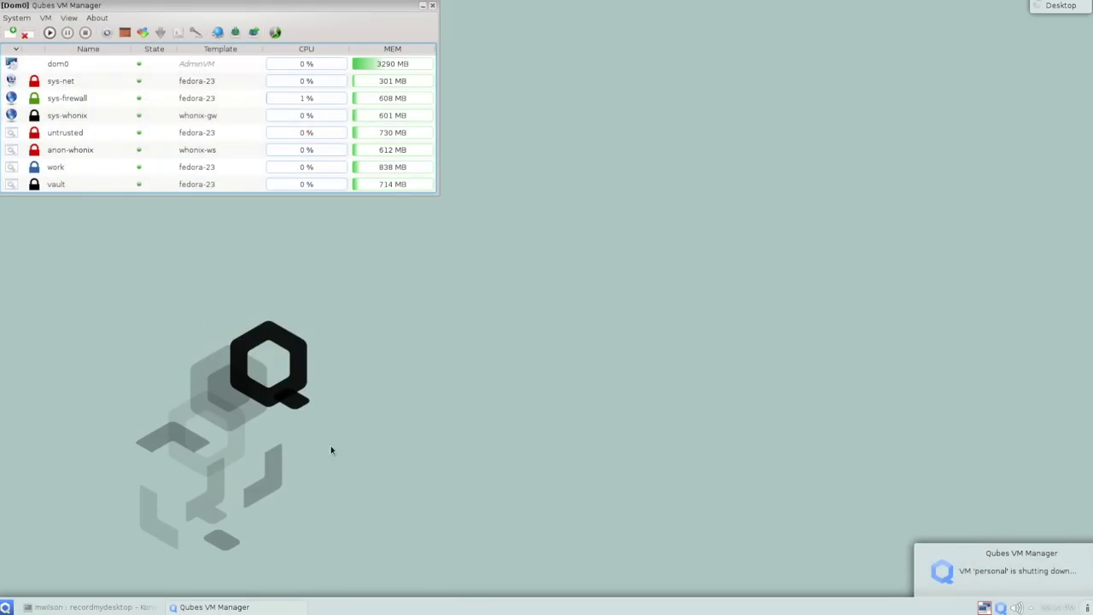
Start the personal qube by opening its terminal, then exit that terminal.
{"action": "left_click", "coordinate": [6, 606]}
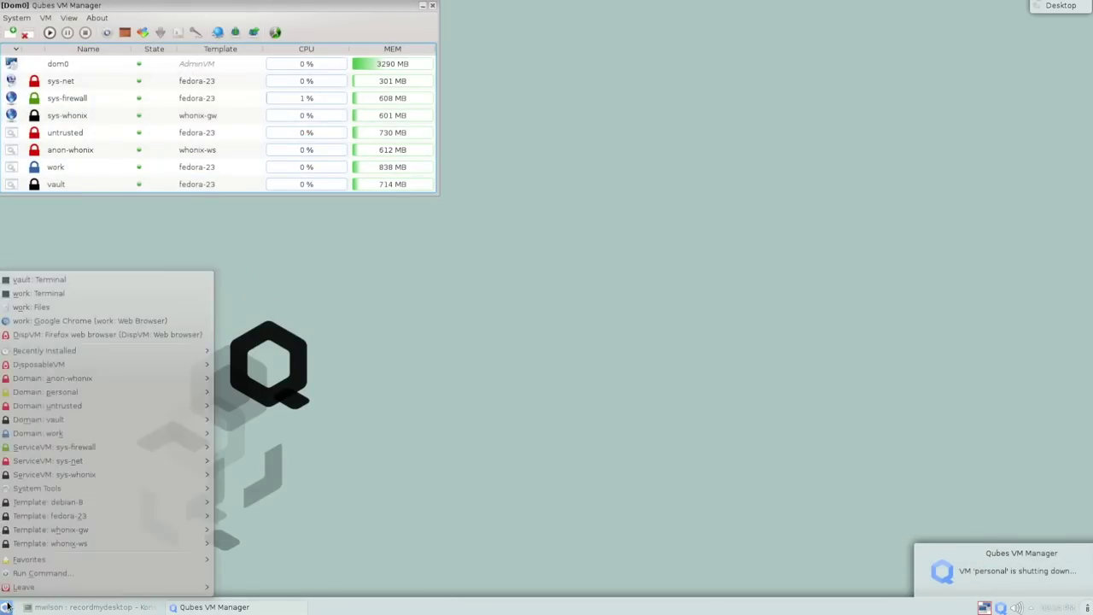
{"action": "mouse_move", "coordinate": [205, 392]}
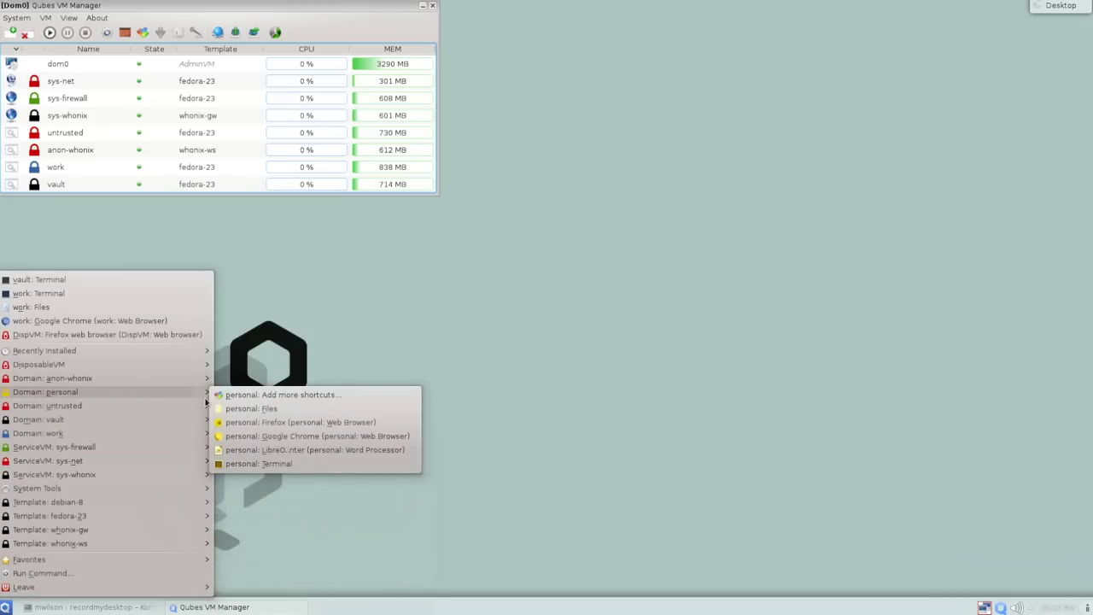
{"action": "left_click", "coordinate": [256, 465]}
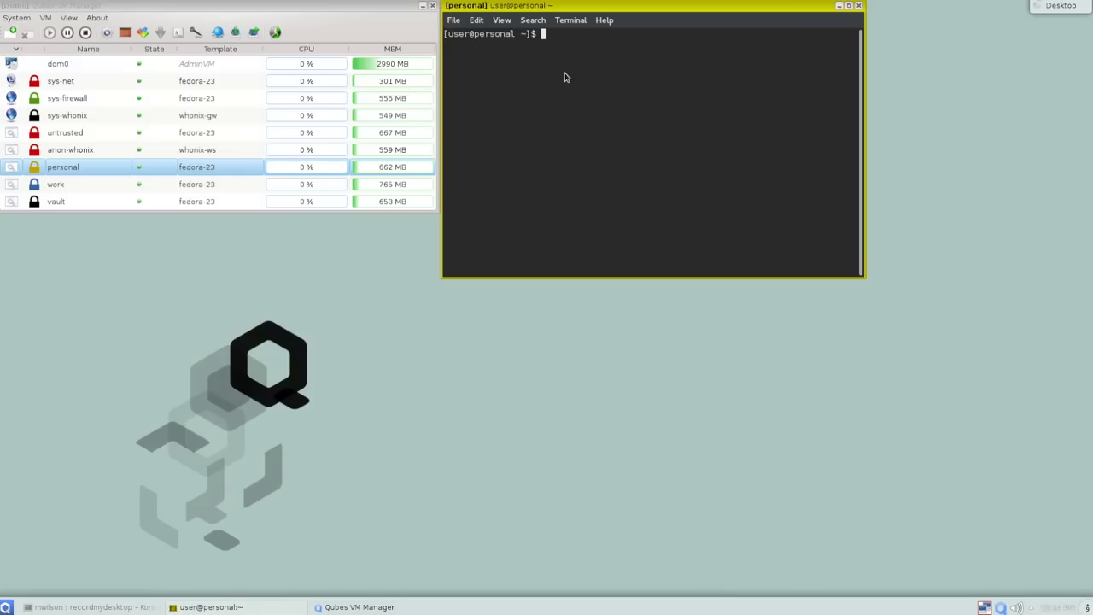
{"action": "type", "text": "exit"}
{"action": "key", "text": "Return"}
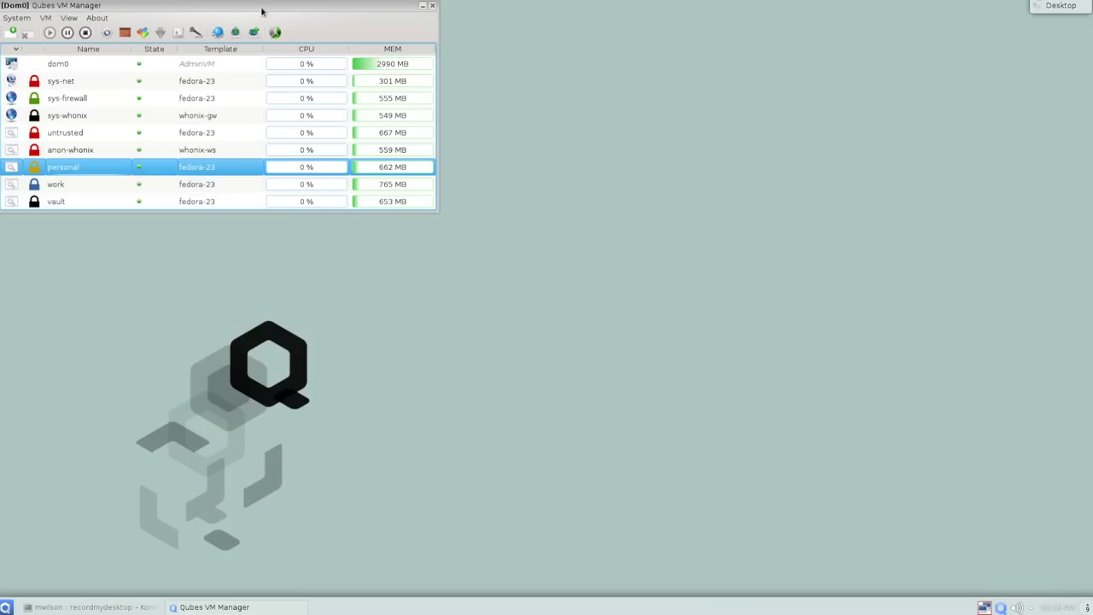
{"action": "left_click", "coordinate": [276, 33]}
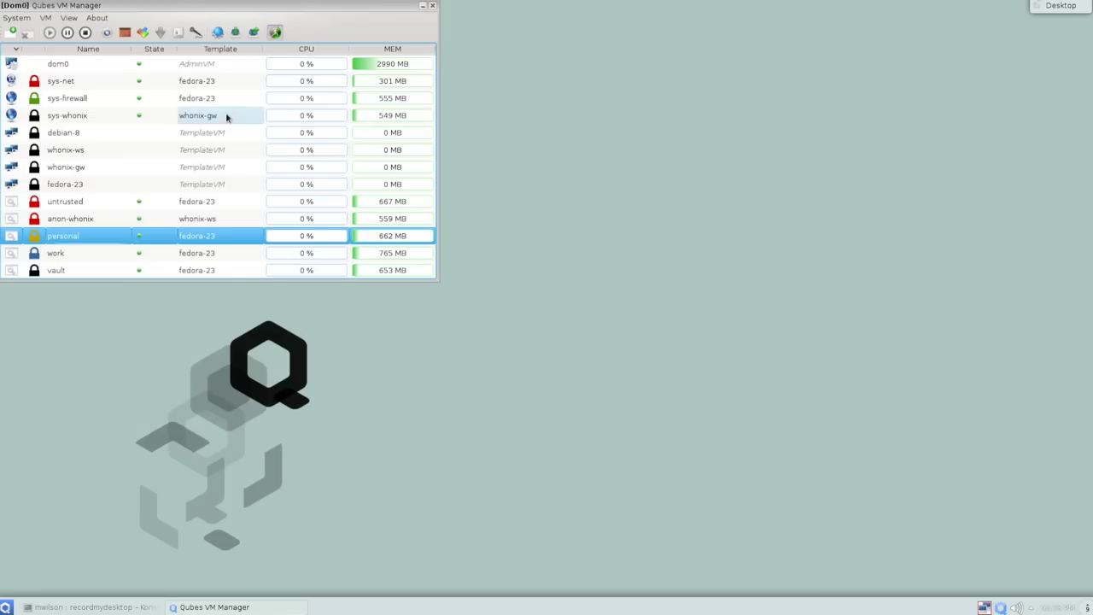
{"action": "left_click", "coordinate": [209, 151]}
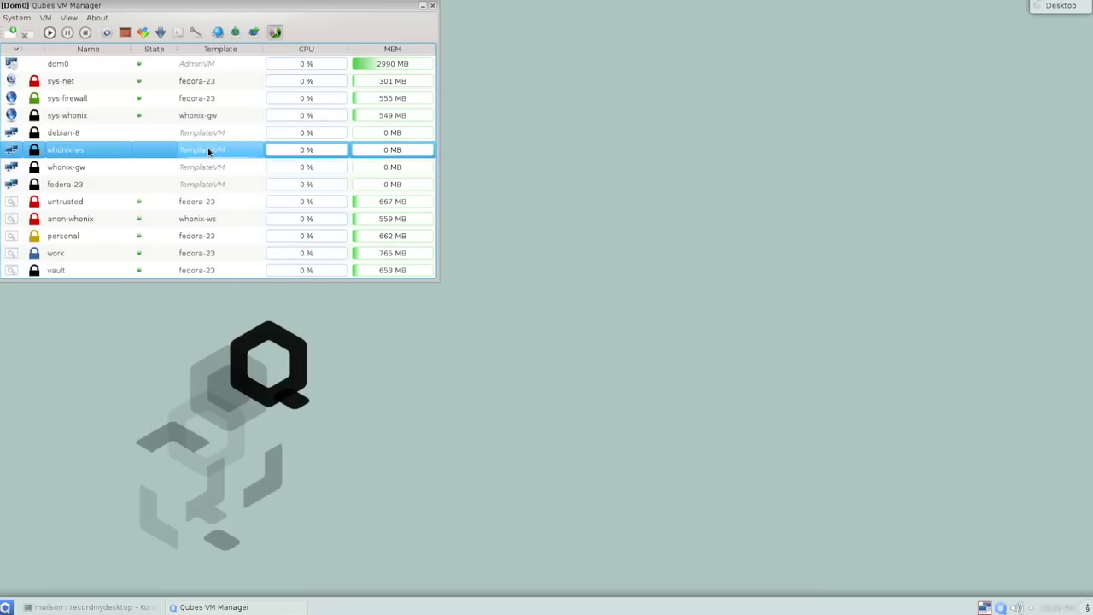
{"action": "left_click", "coordinate": [210, 169]}
{"action": "left_click", "coordinate": [208, 184]}
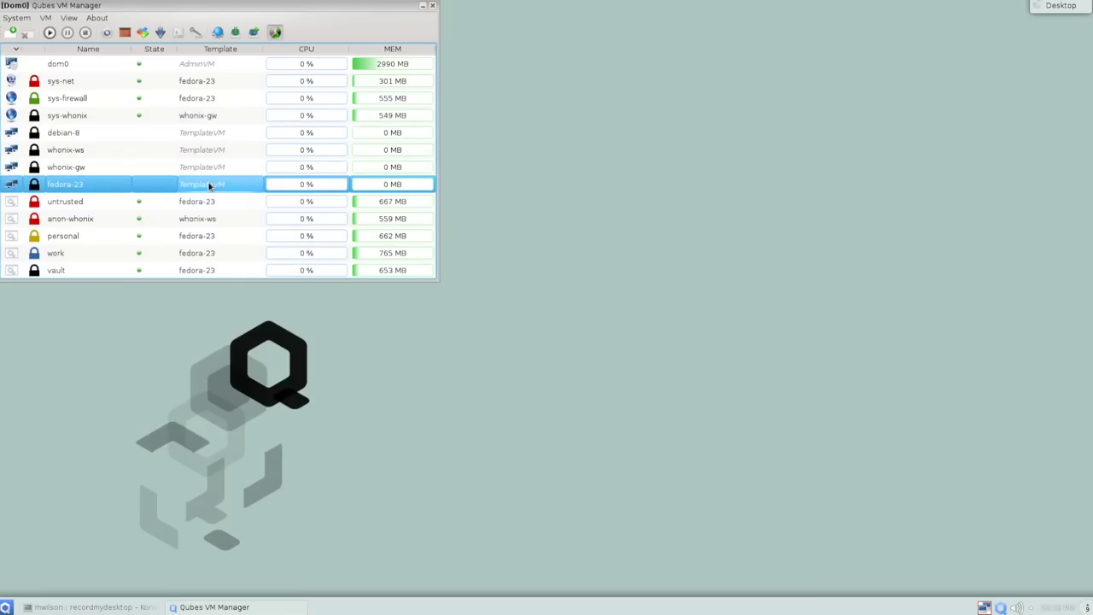
{"action": "left_click", "coordinate": [208, 200]}
{"action": "left_click", "coordinate": [206, 238]}
{"action": "left_click", "coordinate": [205, 255]}
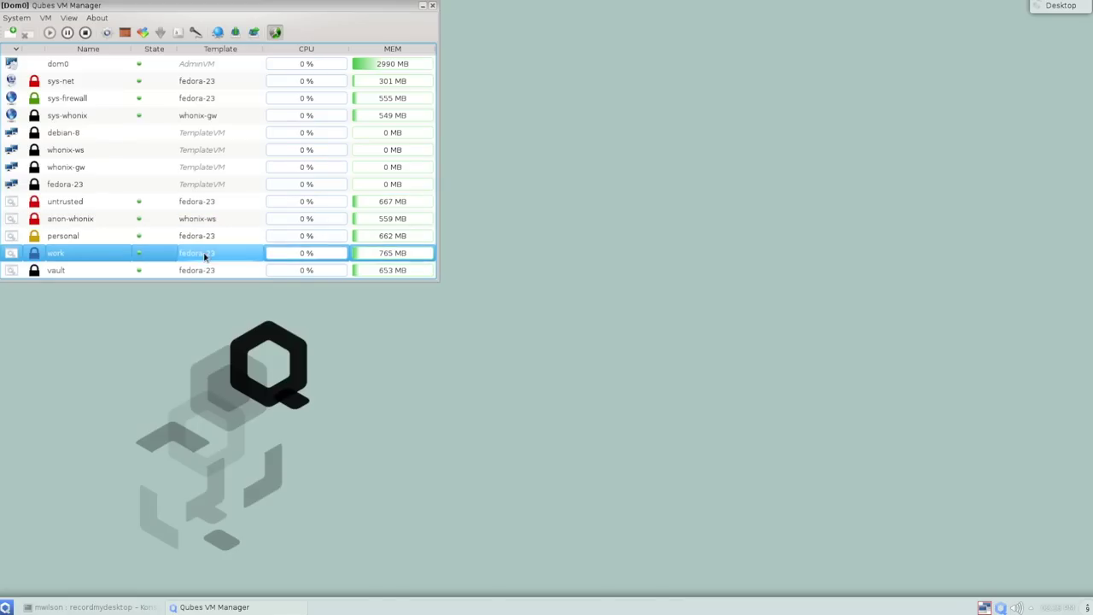
{"action": "left_click", "coordinate": [206, 271]}
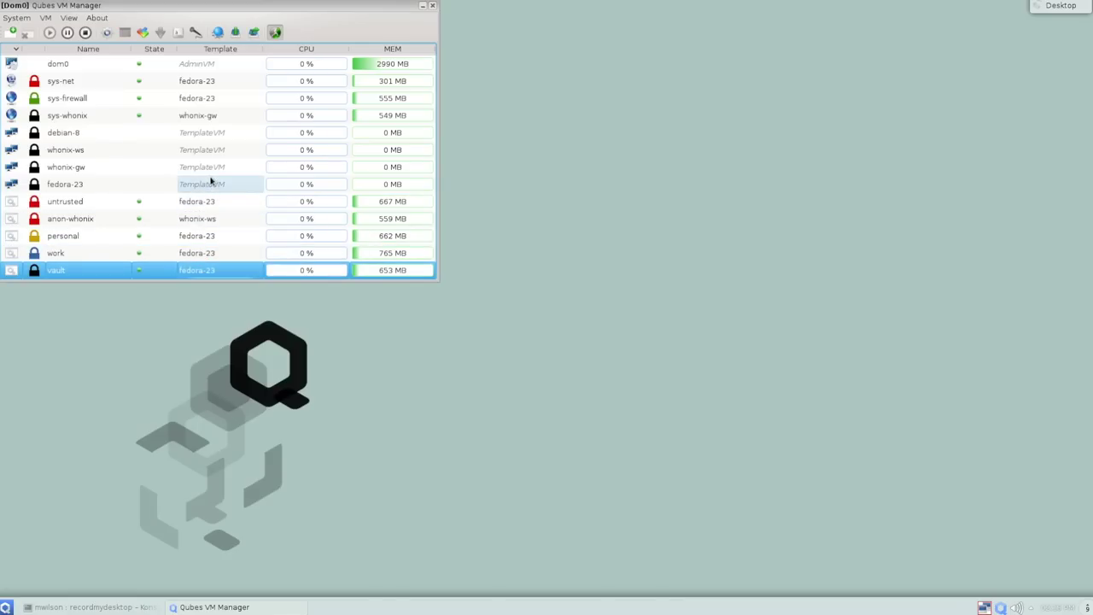
{"action": "left_click", "coordinate": [70, 185]}
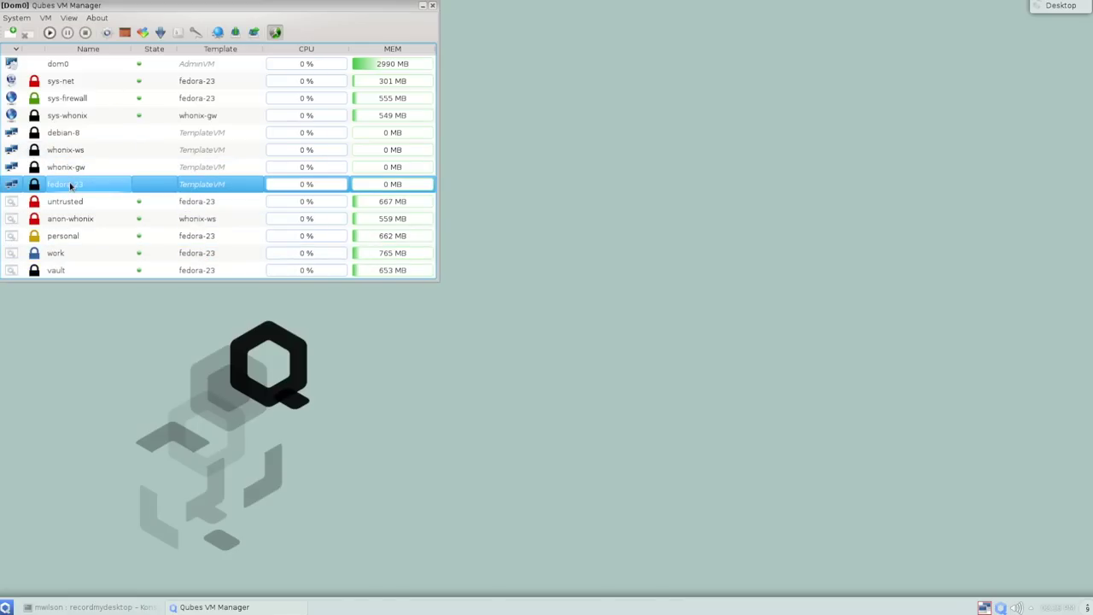
{"action": "left_click", "coordinate": [82, 135]}
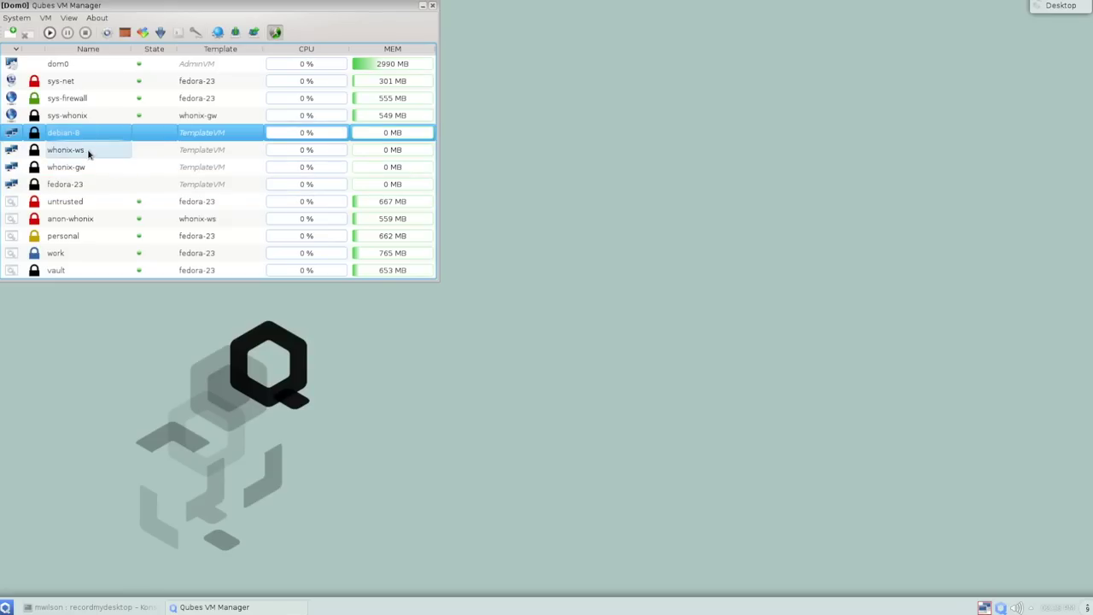
{"action": "left_click", "coordinate": [87, 149]}
{"action": "left_click", "coordinate": [88, 165]}
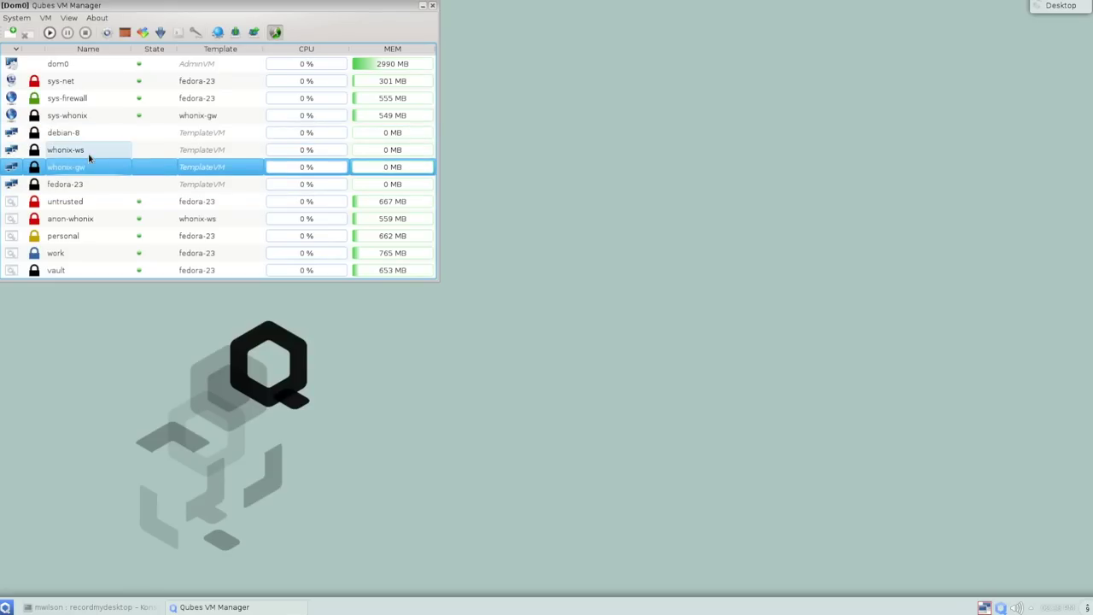
{"action": "left_click", "coordinate": [88, 154]}
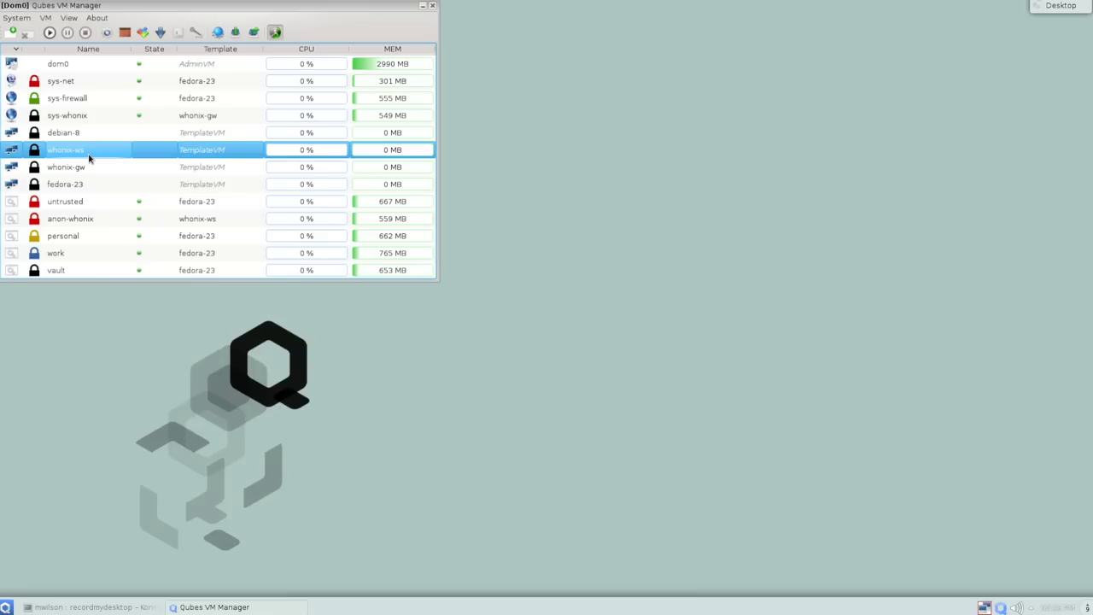
{"action": "left_click", "coordinate": [91, 220]}
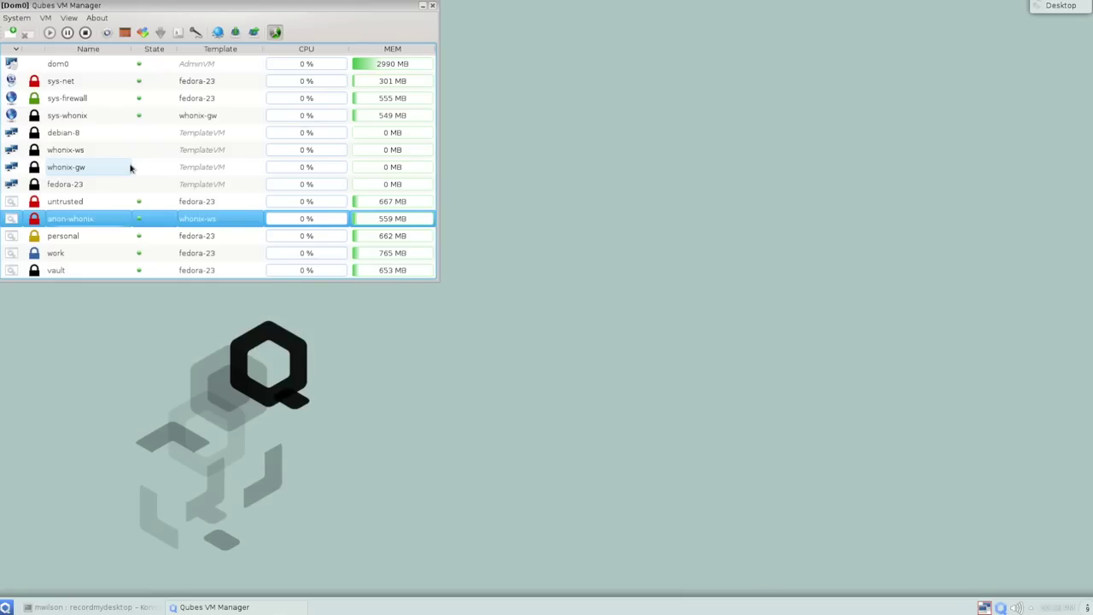
{"action": "left_click", "coordinate": [104, 203]}
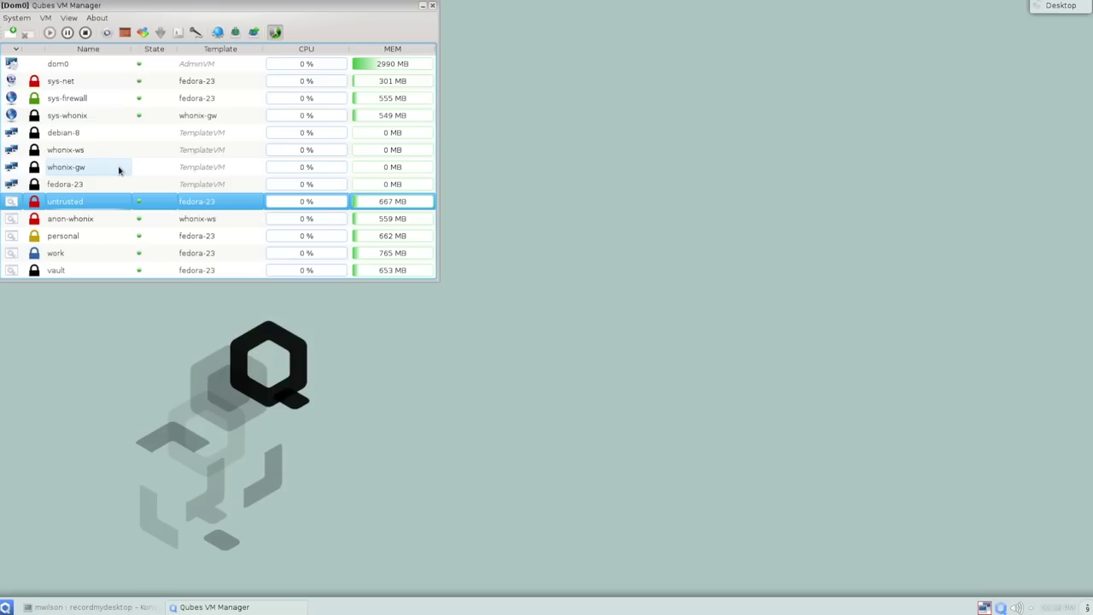
{"action": "left_click", "coordinate": [5, 607]}
Open a work-qube terminal and install xfig with sudo yum install xfig.
{"action": "mouse_move", "coordinate": [113, 434]}
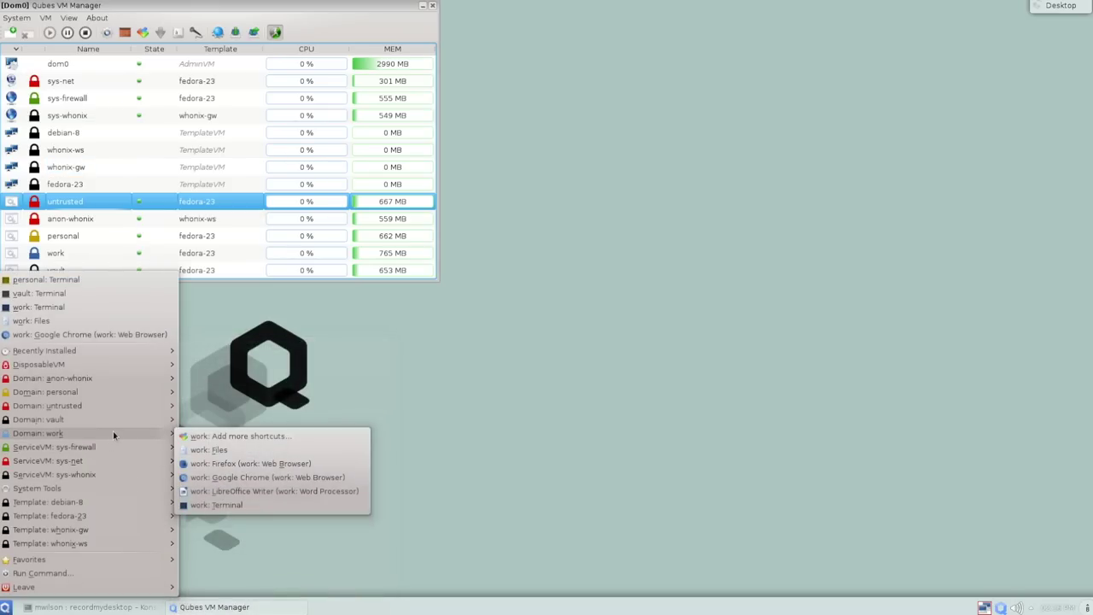
{"action": "left_click", "coordinate": [231, 504]}
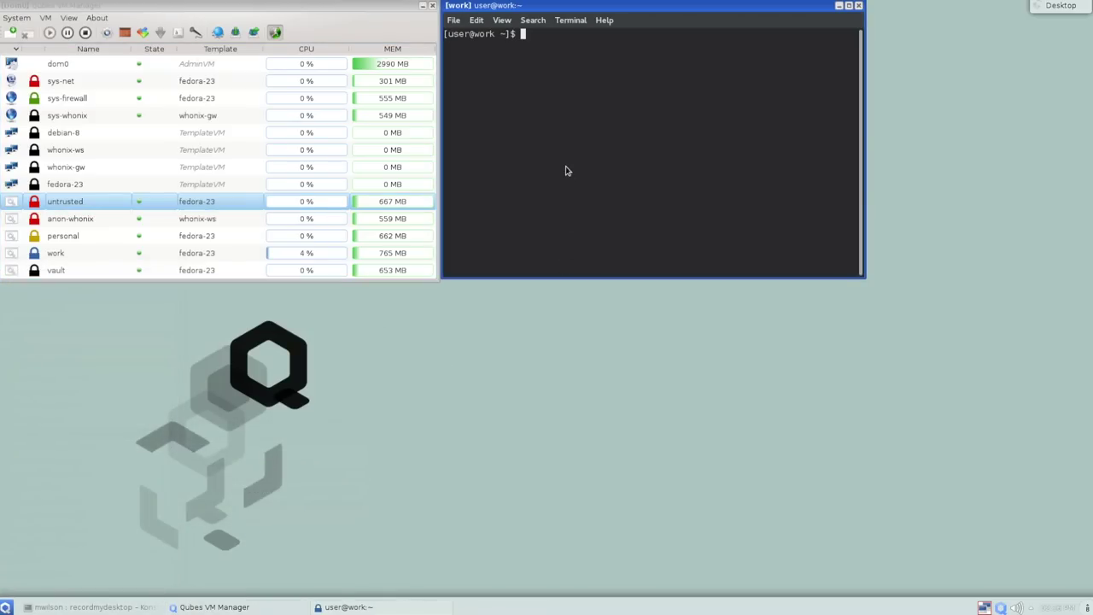
{"action": "type", "text": "sudo yum install xfig"}
{"action": "key", "text": "Return"}
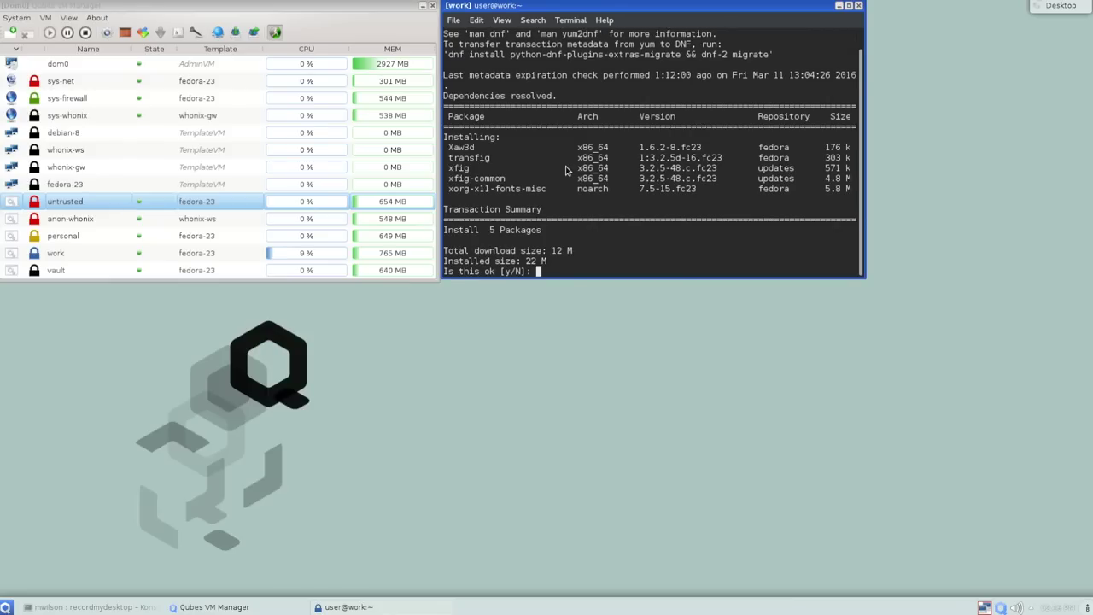
{"action": "type", "text": "y"}
{"action": "key", "text": "Return"}
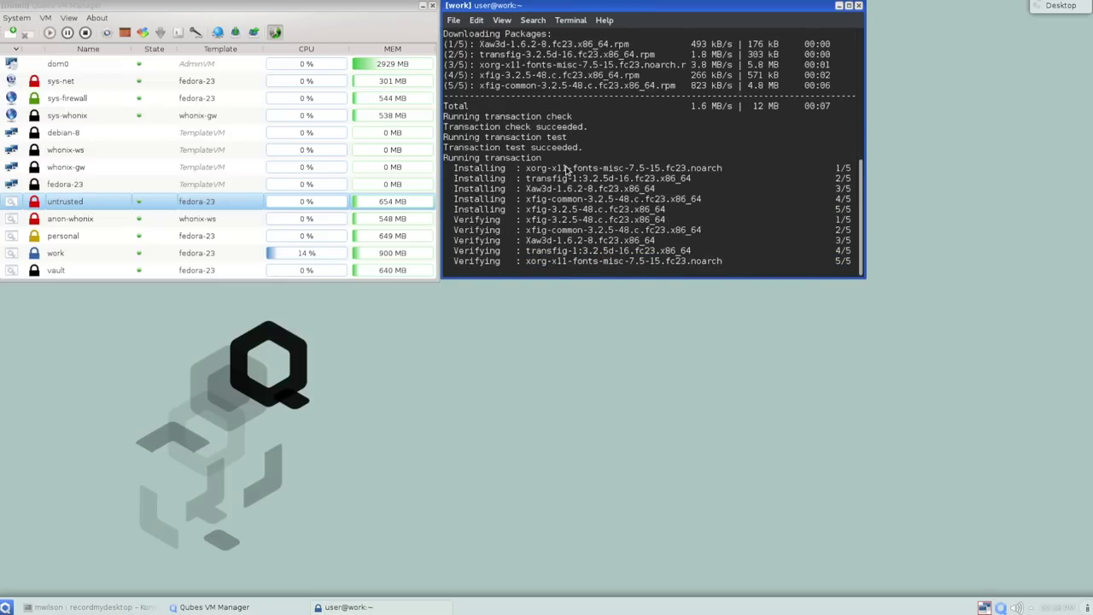
Confirm xfig is at /usr/bin/xfig, launch it, then quit it via File > Exit.
{"action": "type", "text": "which xfig"}
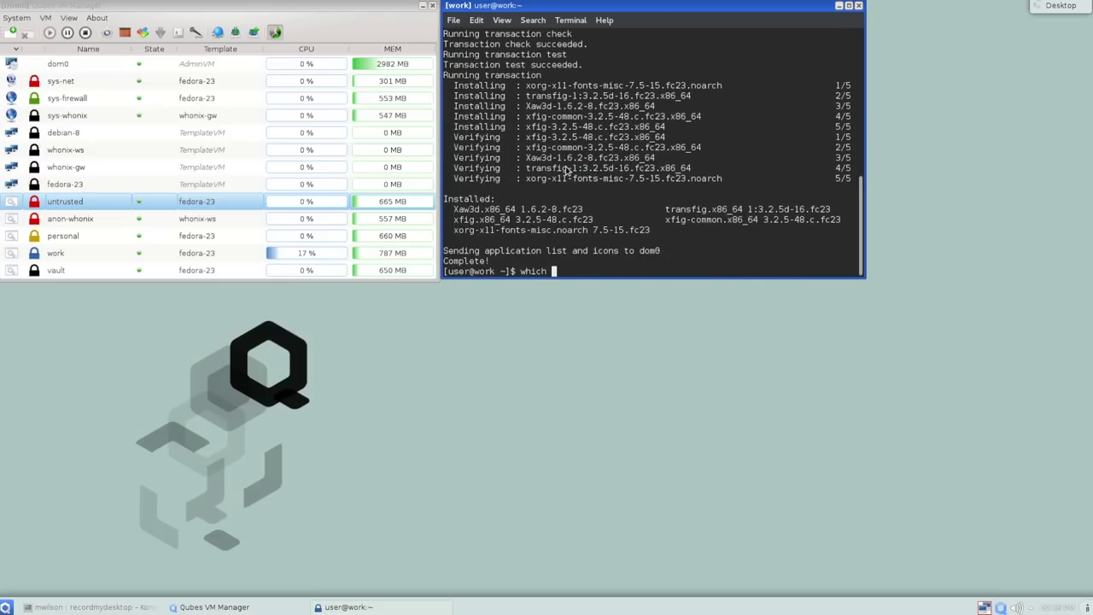
{"action": "key", "text": "Return"}
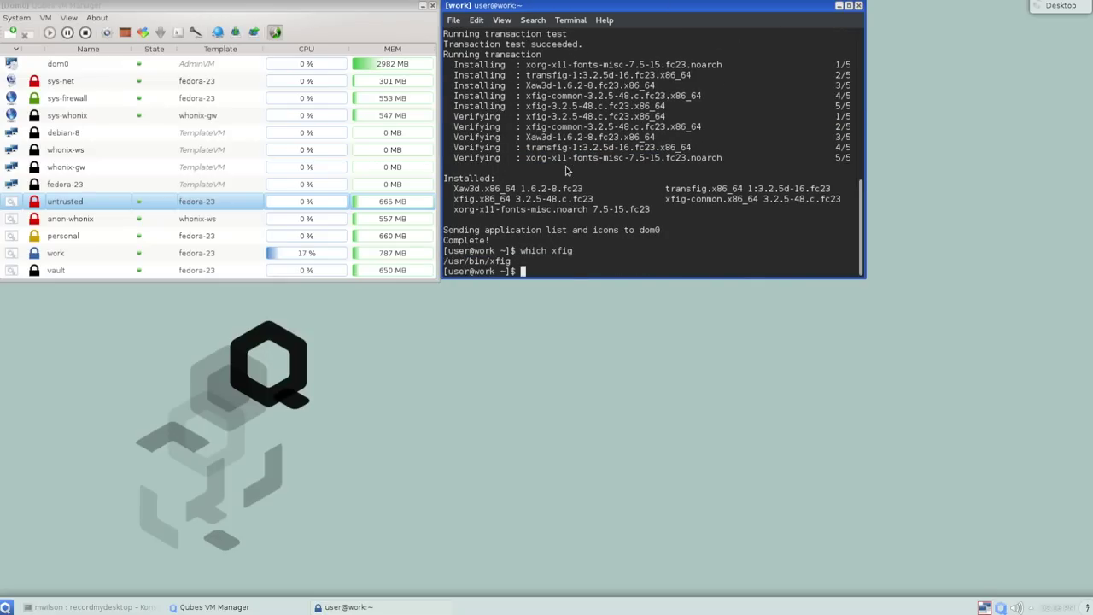
{"action": "type", "text": "xfig"}
{"action": "key", "text": "Return"}
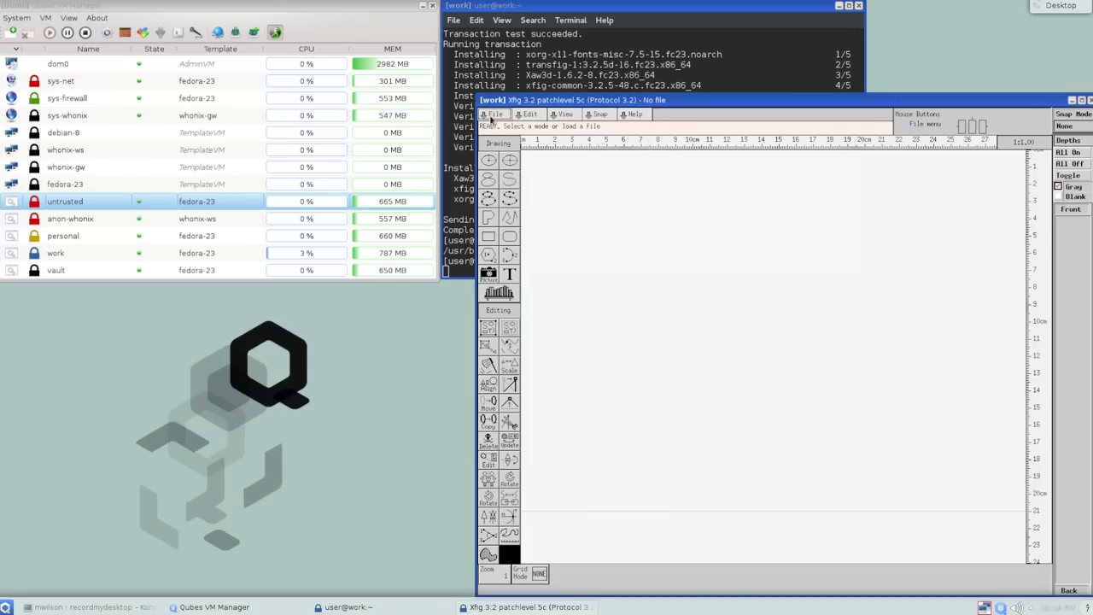
{"action": "left_click", "coordinate": [491, 118]}
{"action": "left_click", "coordinate": [502, 204]}
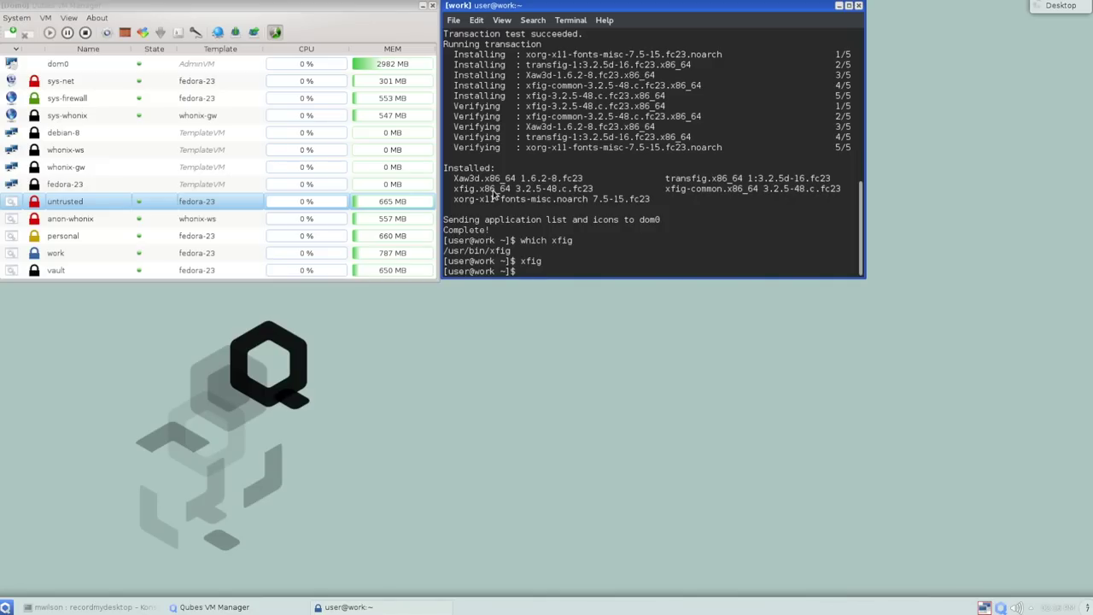
Run which xfig in a new personal-qube terminal, finding no xfig.
{"action": "left_click", "coordinate": [6, 608]}
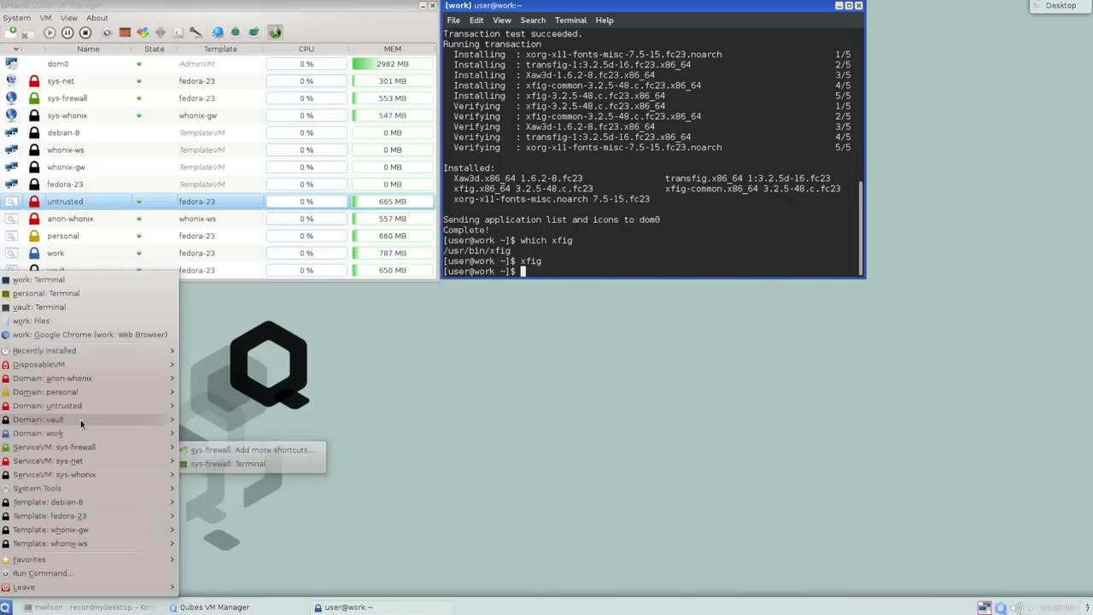
{"action": "mouse_move", "coordinate": [85, 402]}
{"action": "left_click", "coordinate": [231, 463]}
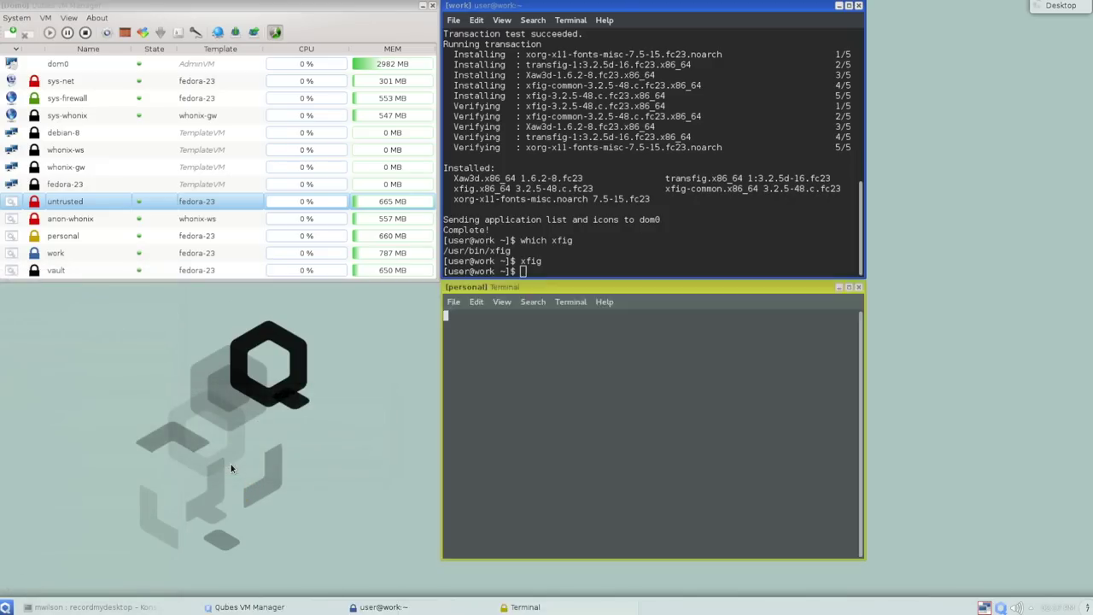
{"action": "type", "text": "which xfig"}
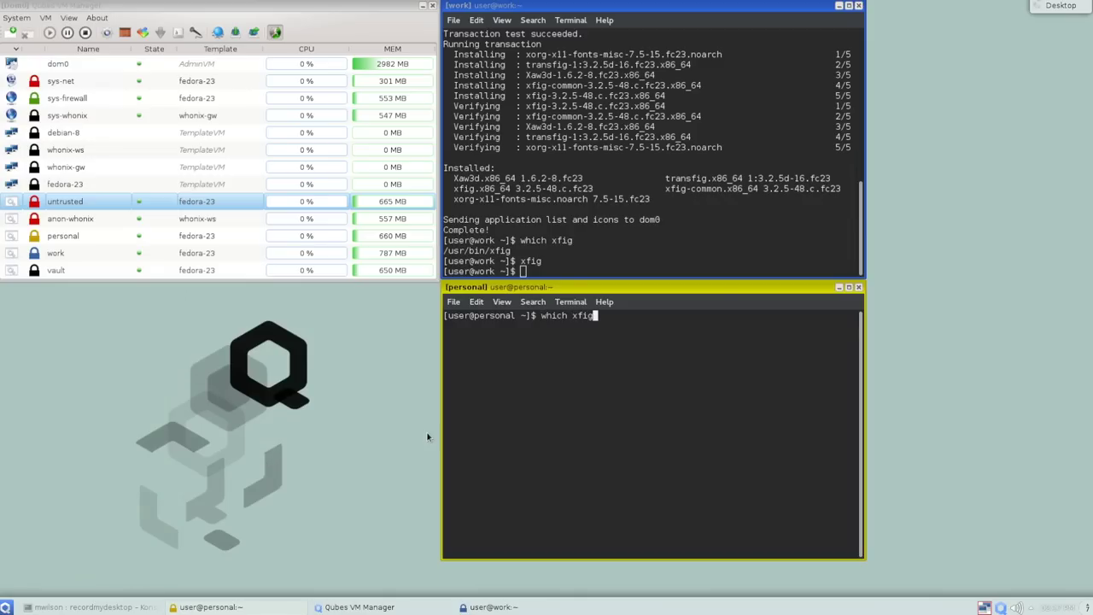
{"action": "key", "text": "Return"}
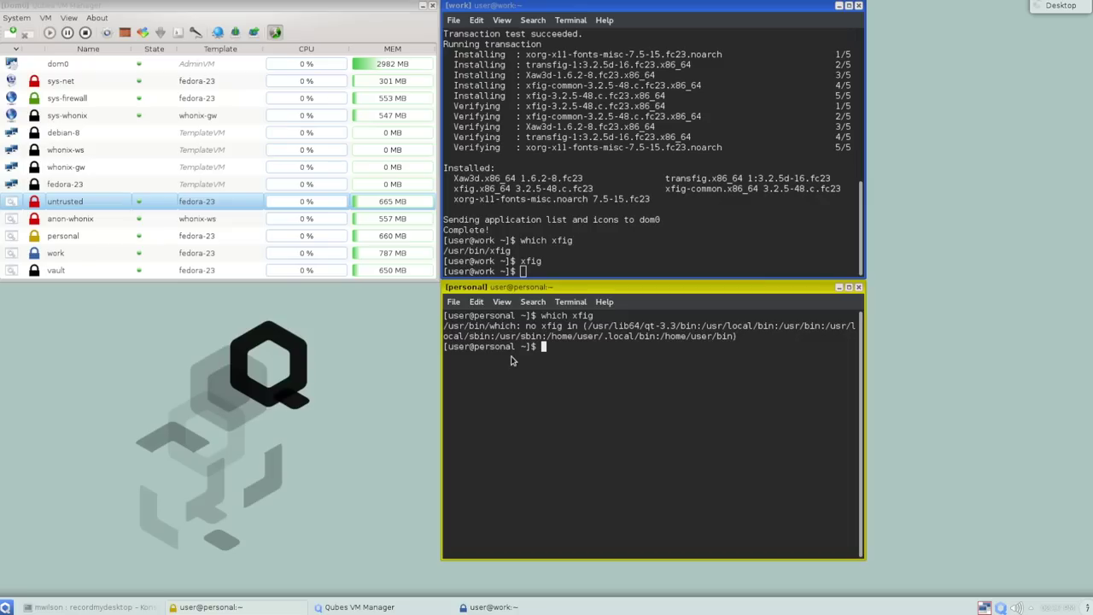
Exit both the personal and work terminals.
{"action": "type", "text": "exit"}
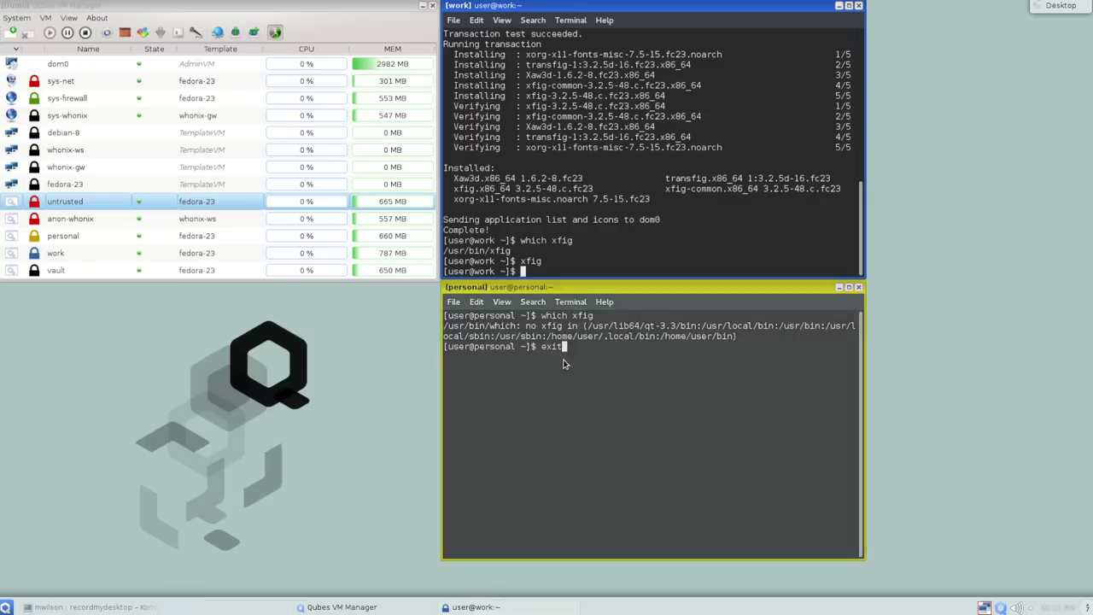
{"action": "key", "text": "Return"}
{"action": "type", "text": "exit"}
{"action": "key", "text": "Return"}
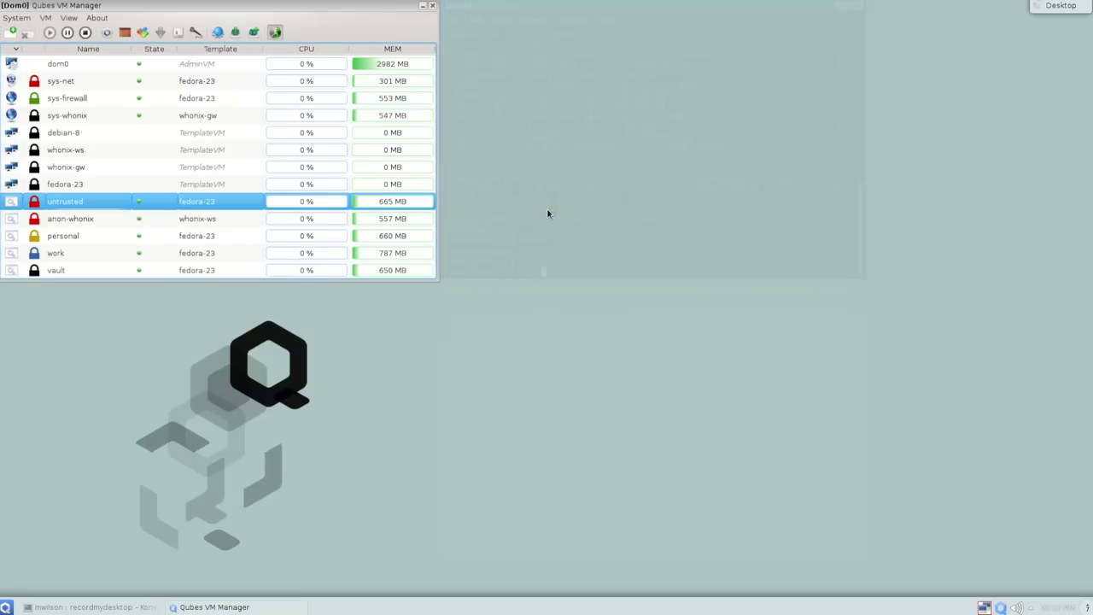
Shut down the work qube from Qubes VM Manager.
{"action": "left_click", "coordinate": [60, 255]}
{"action": "right_click", "coordinate": [60, 258]}
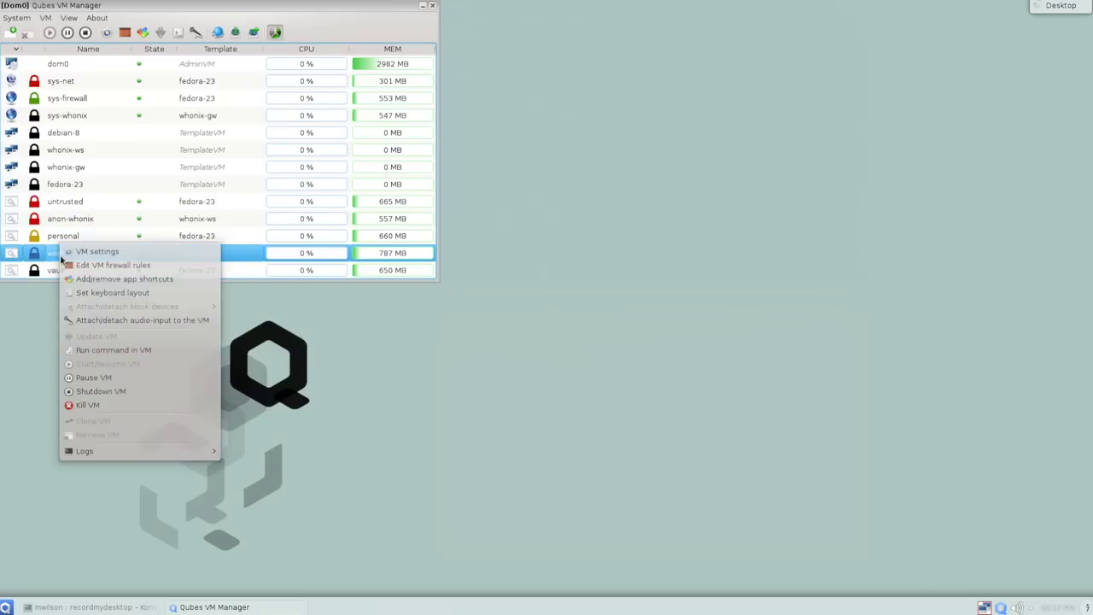
{"action": "left_click", "coordinate": [97, 394]}
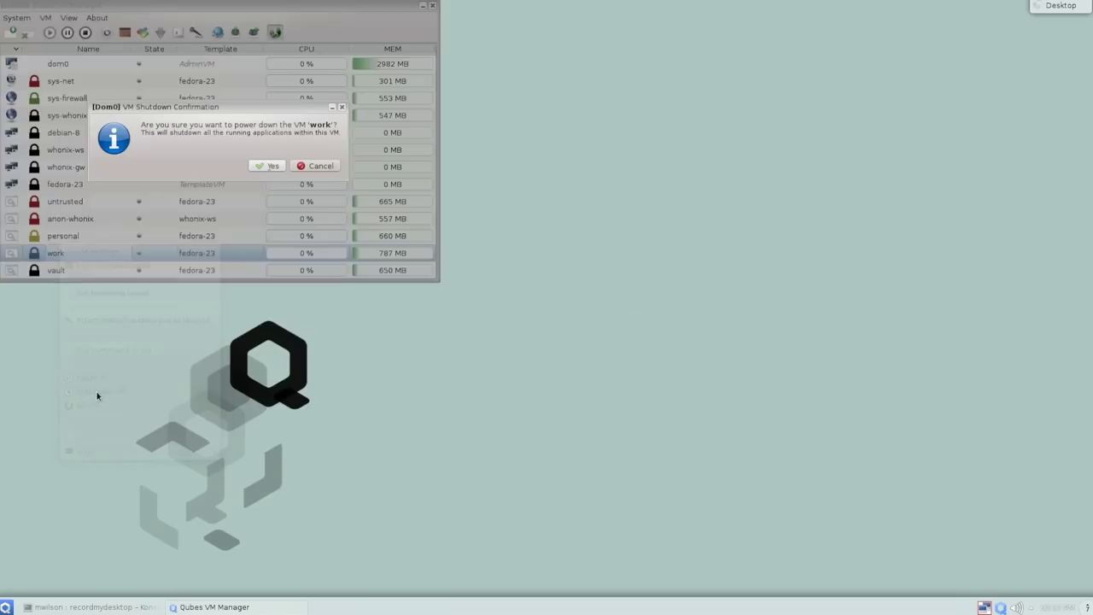
{"action": "left_click", "coordinate": [266, 166]}
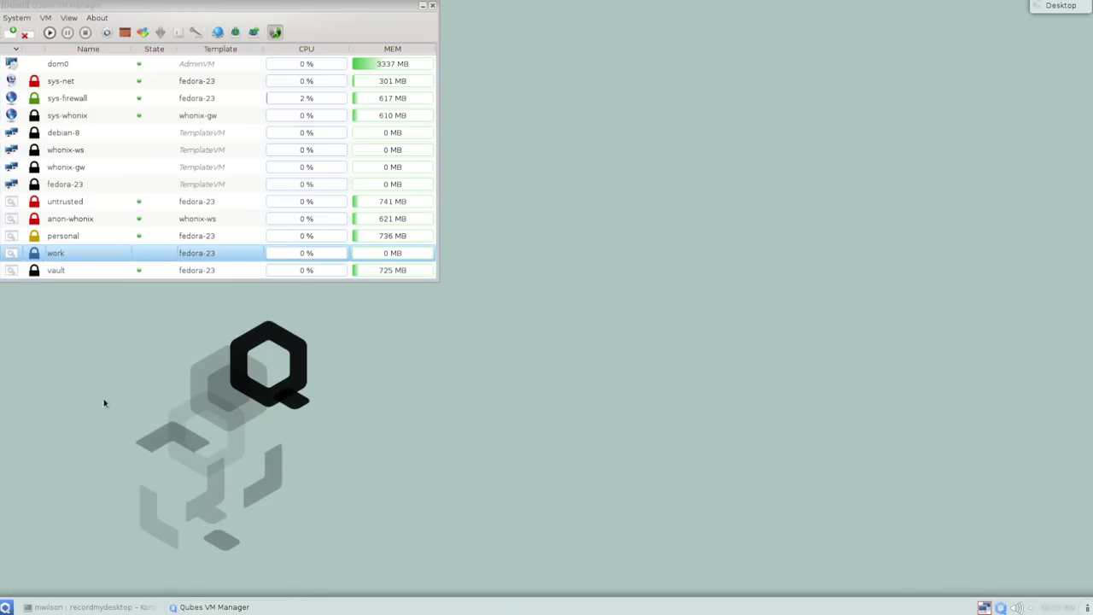
Restart work with a terminal, confirm which xfig finds no xfig, then exit.
{"action": "left_click", "coordinate": [5, 608]}
{"action": "mouse_move", "coordinate": [114, 433]}
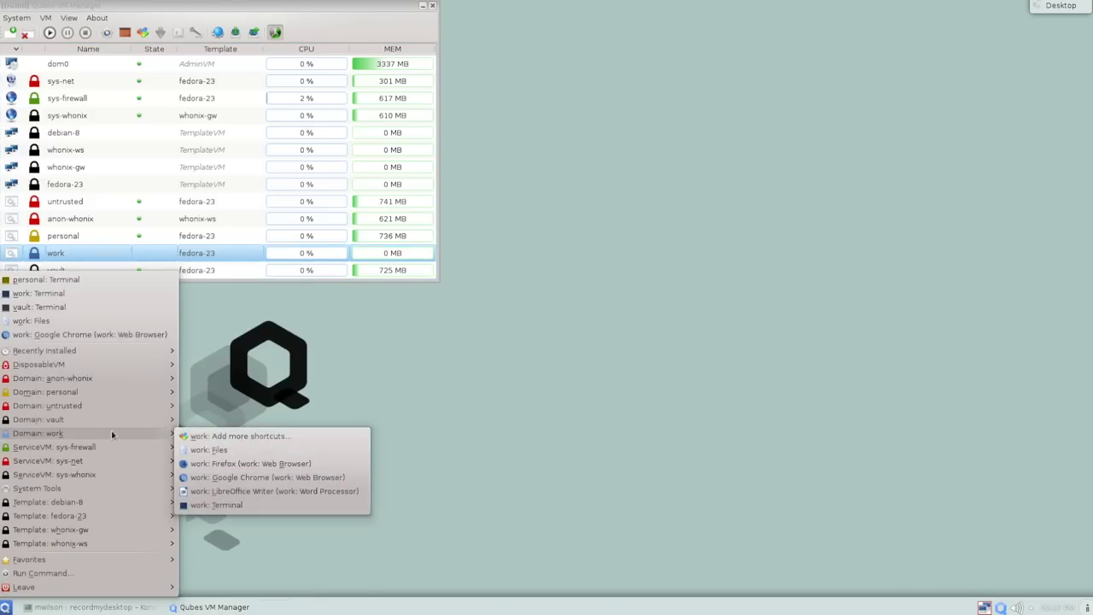
{"action": "left_click", "coordinate": [214, 500]}
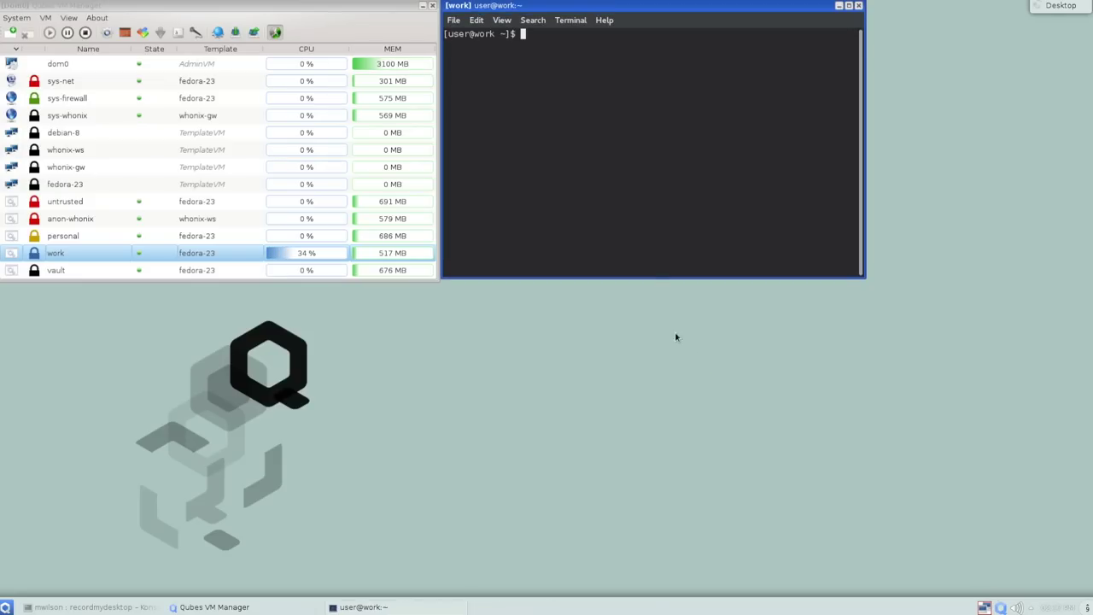
{"action": "type", "text": "which xfig"}
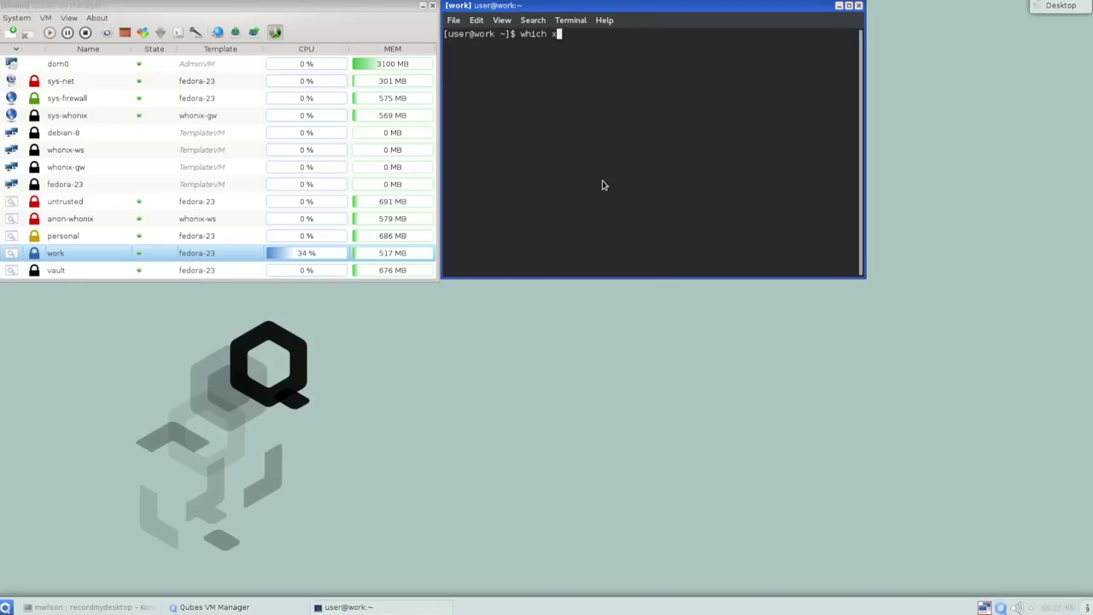
{"action": "key", "text": "Return"}
{"action": "left_click_drag", "start_coordinate": [480, 44], "coordinate": [614, 45]}
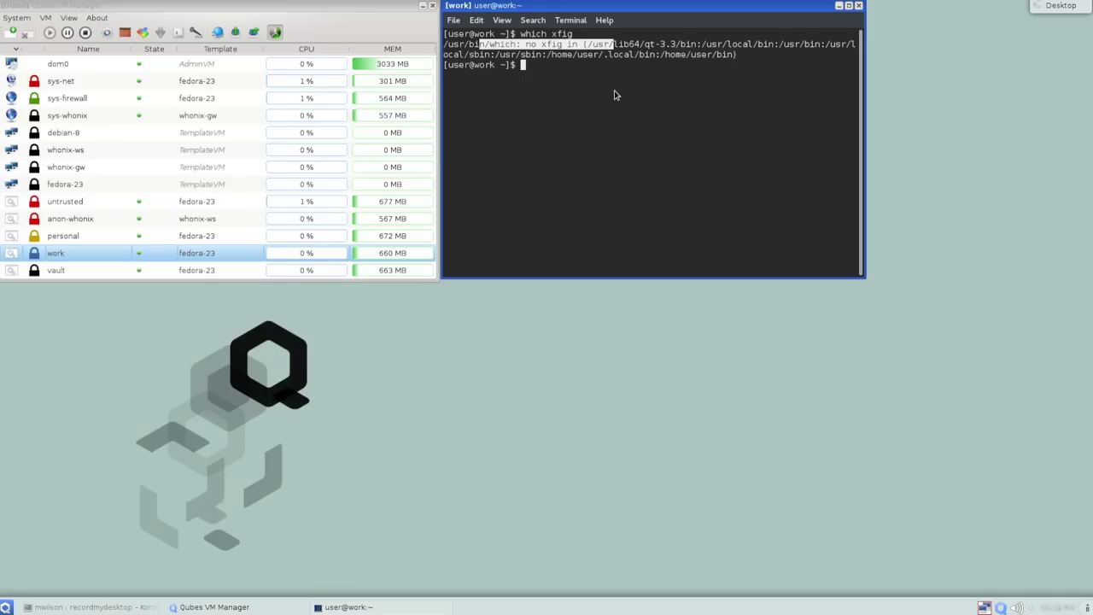
{"action": "type", "text": "exit"}
{"action": "key", "text": "Return"}
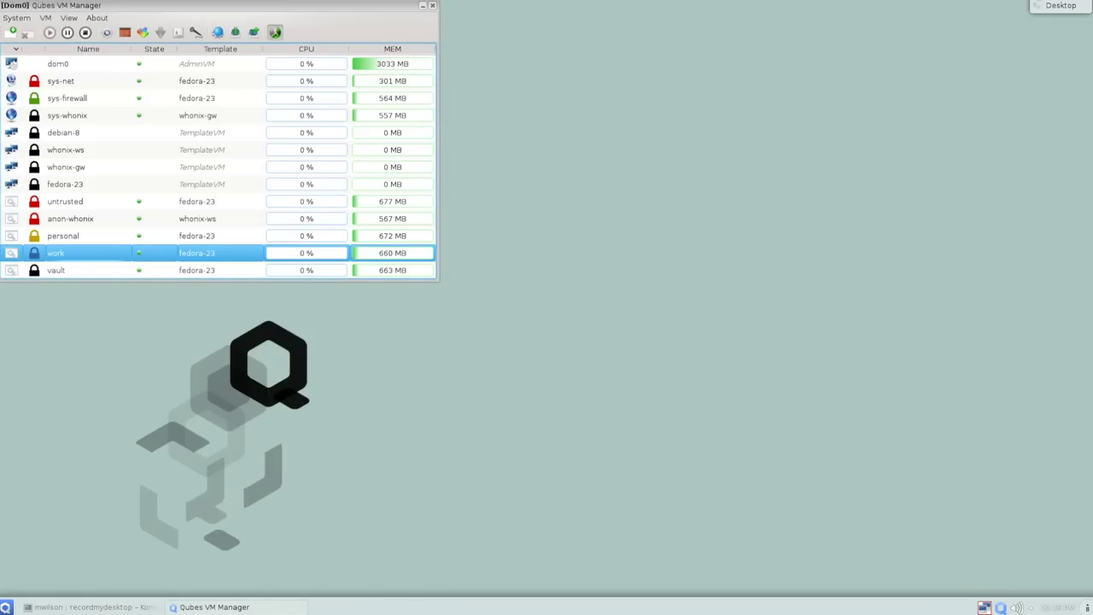
Launch the fedora-23: Terminal entry from the Template: fedora-23 menu.
{"action": "left_click", "coordinate": [6, 607]}
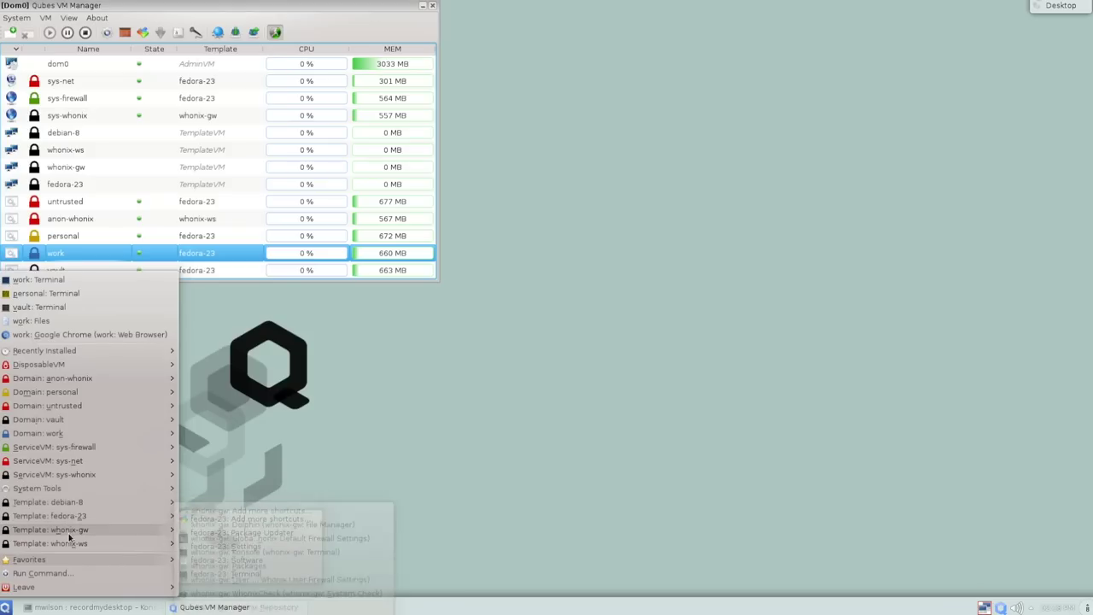
{"action": "mouse_move", "coordinate": [78, 517]}
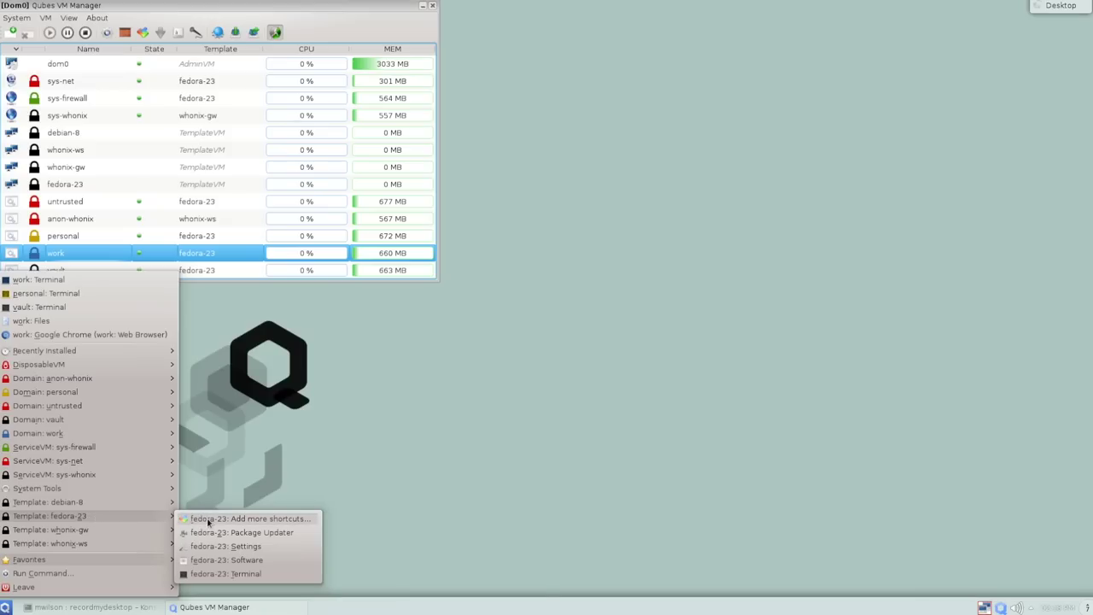
{"action": "left_click", "coordinate": [223, 574]}
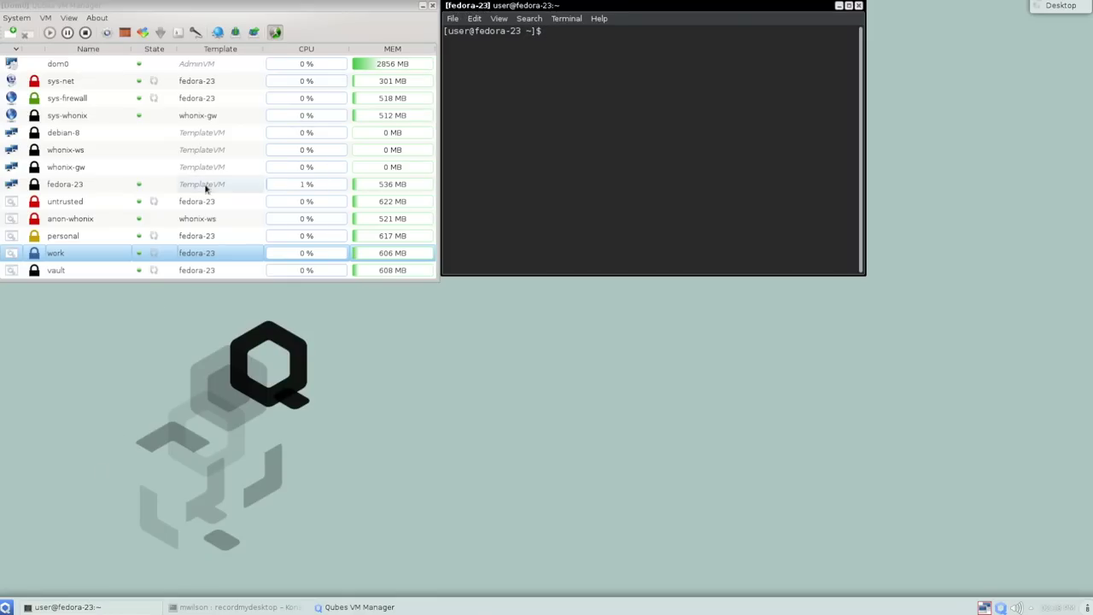
Run 'sudo yum install xfig' in the fedora-23 terminal and confirm with y.
{"action": "left_click", "coordinate": [81, 185]}
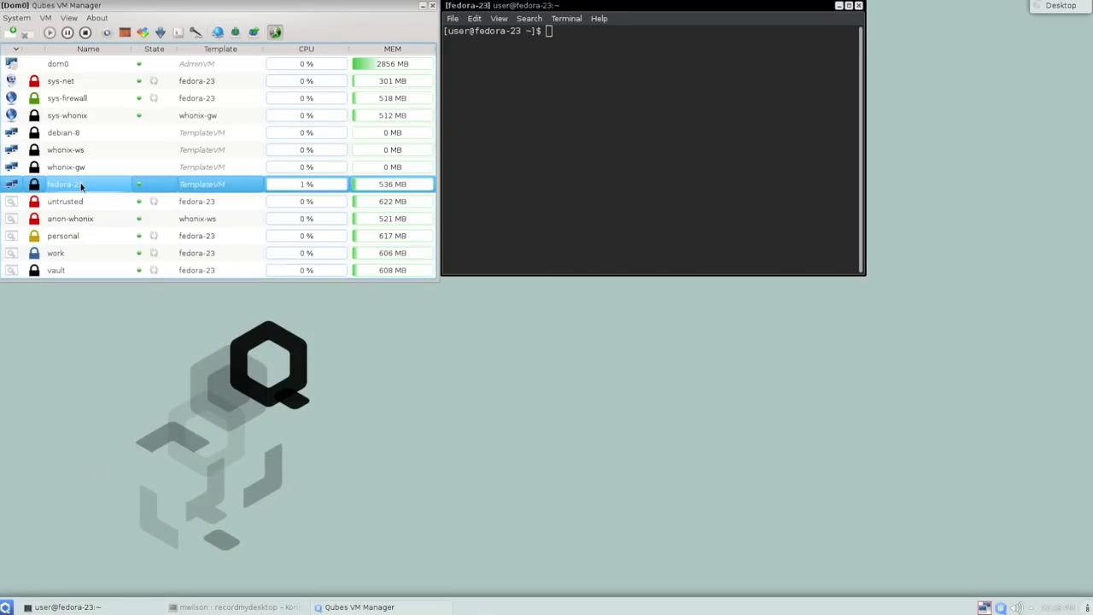
{"action": "left_click", "coordinate": [586, 52]}
{"action": "type", "text": "sudo yu"}
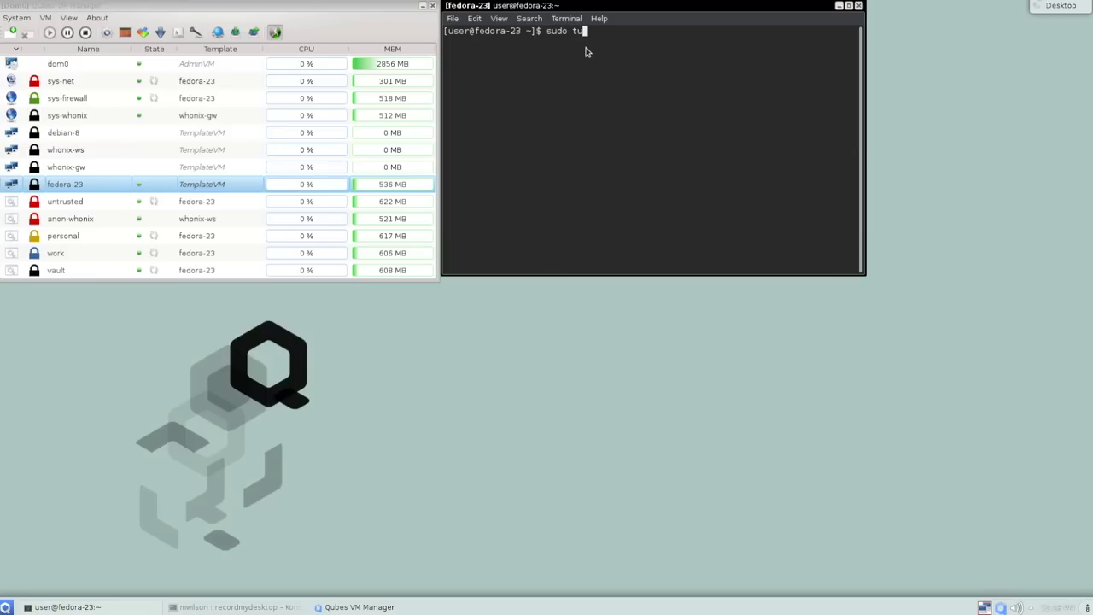
{"action": "type", "text": "m install xfig"}
{"action": "key", "text": "Return"}
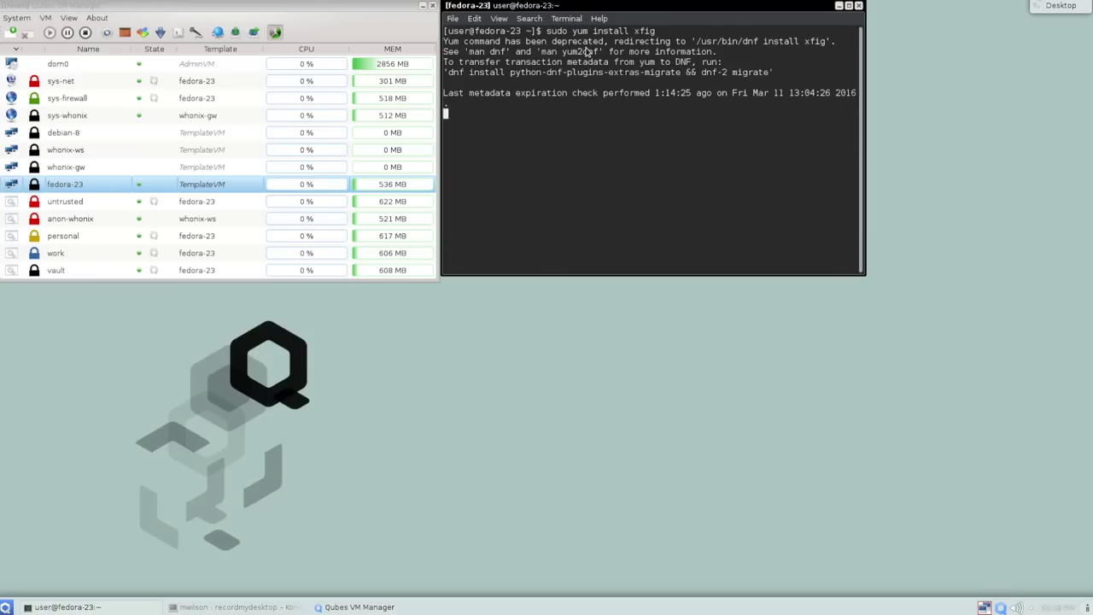
{"action": "type", "text": "y"}
{"action": "key", "text": "Return"}
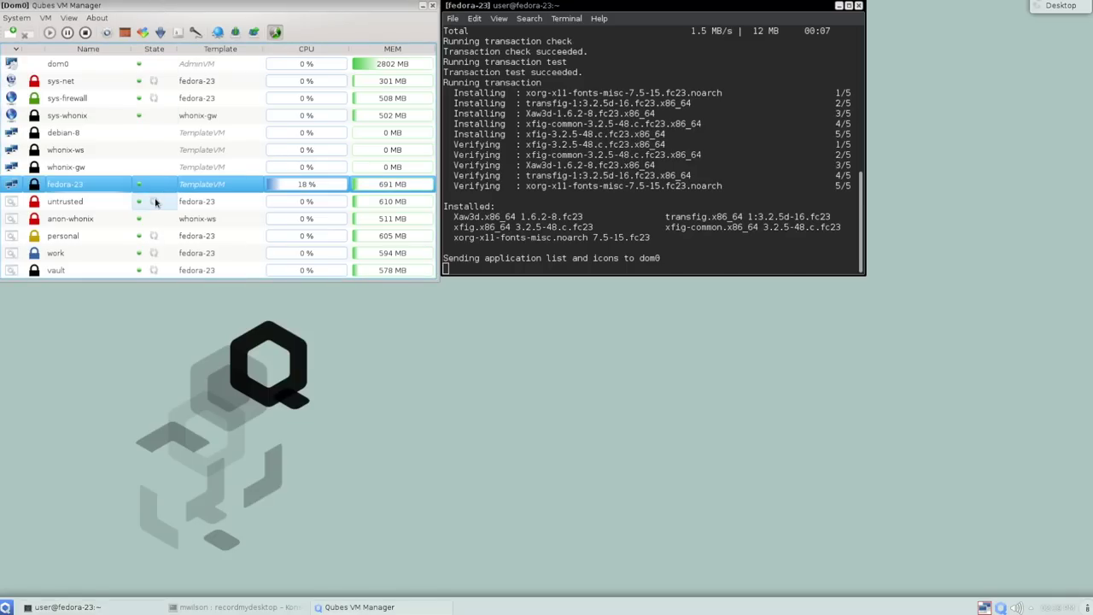
{"action": "mouse_move", "coordinate": [156, 202]}
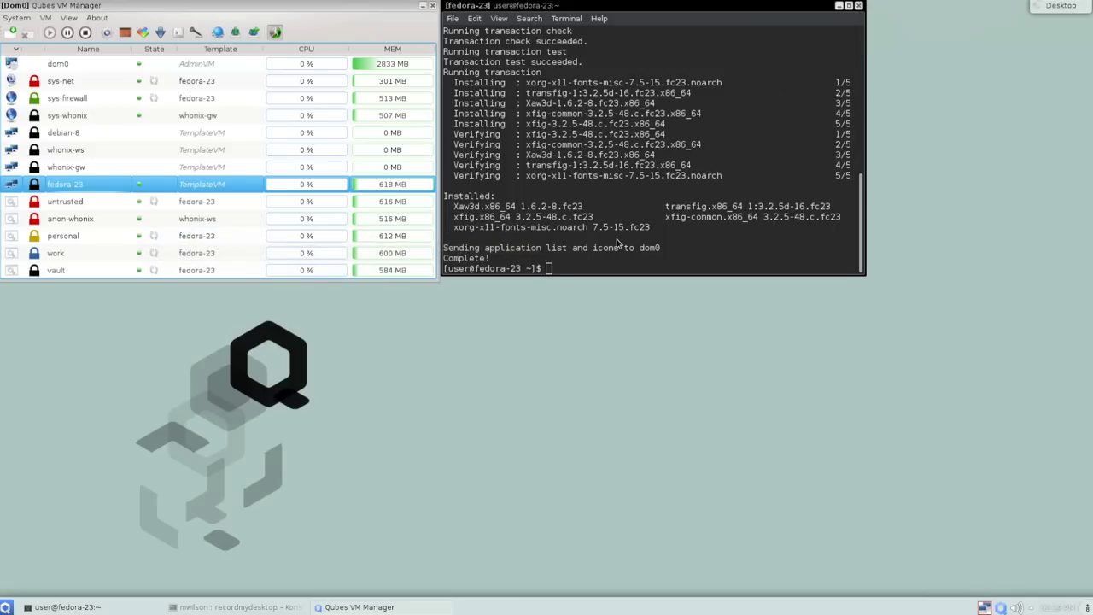
Exit the fedora-23 terminal, shut down the fedora-23 template, and select the work VM.
{"action": "type", "text": "exit"}
{"action": "key", "text": "Return"}
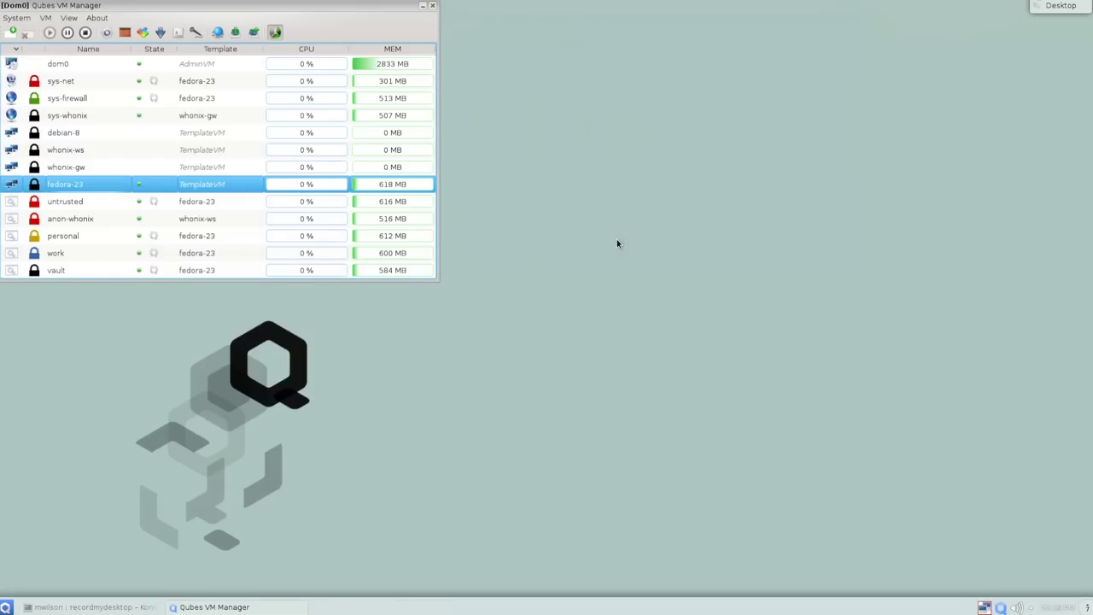
{"action": "right_click", "coordinate": [82, 190]}
{"action": "left_click", "coordinate": [116, 321]}
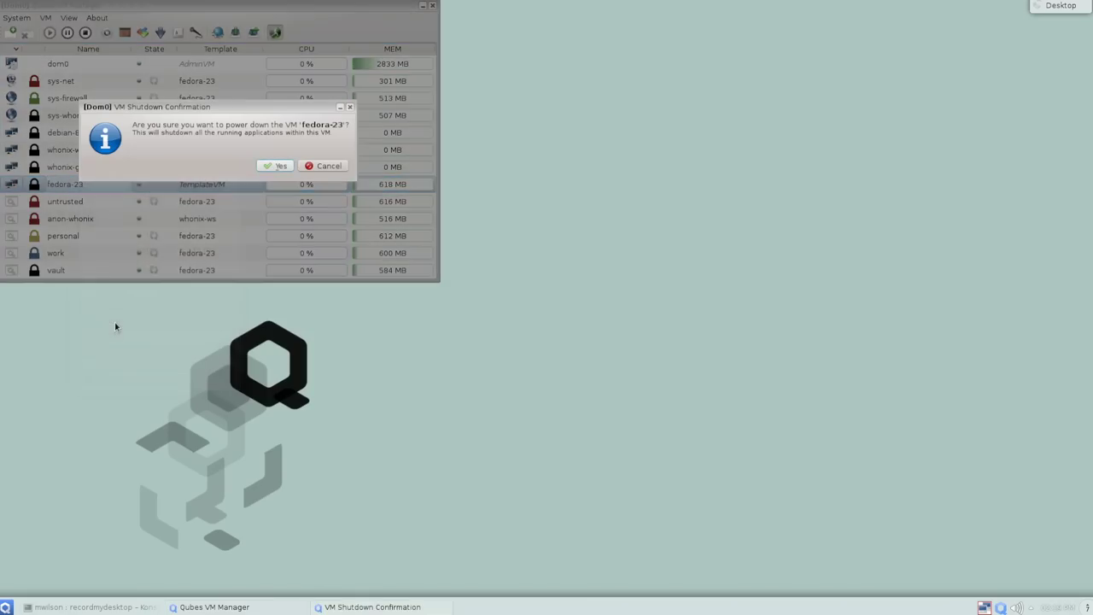
{"action": "left_click", "coordinate": [273, 165]}
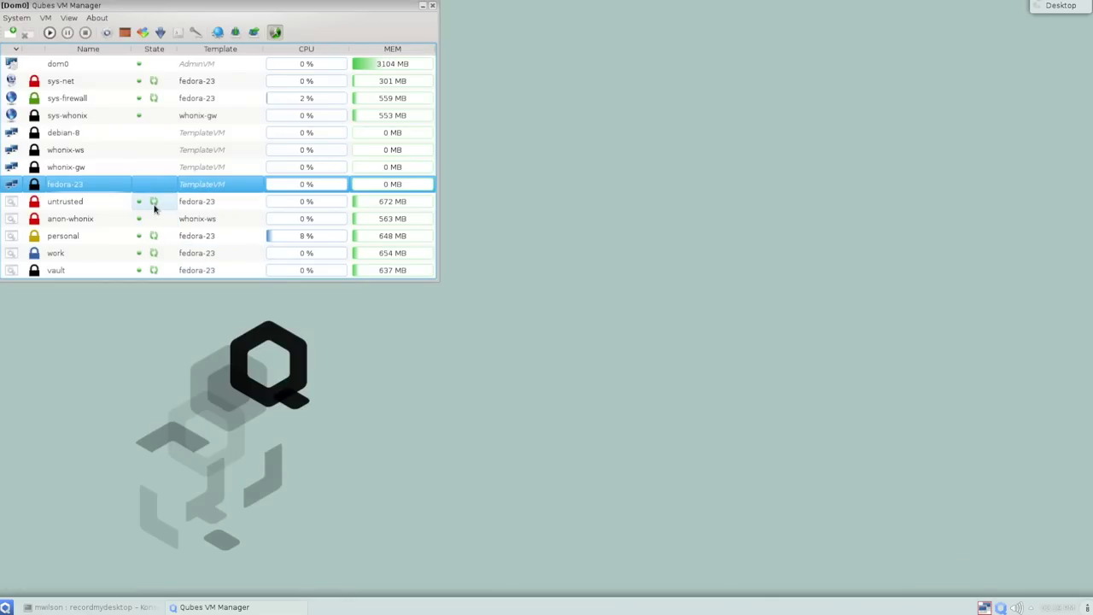
{"action": "mouse_move", "coordinate": [154, 207]}
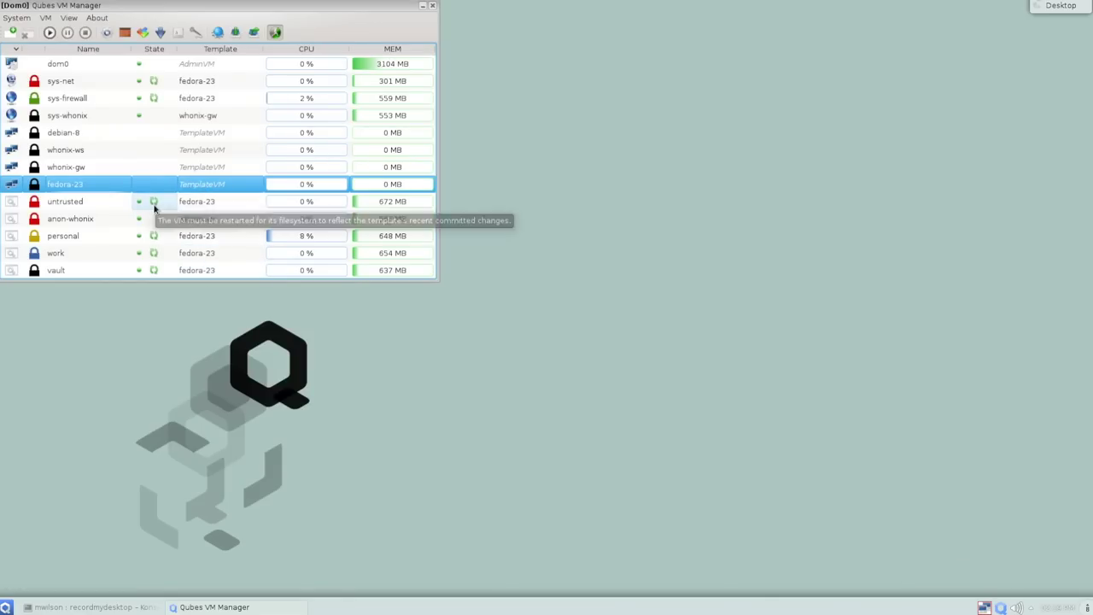
{"action": "left_click", "coordinate": [158, 257]}
Shut down the work VM, then start it again.
{"action": "right_click", "coordinate": [65, 245]}
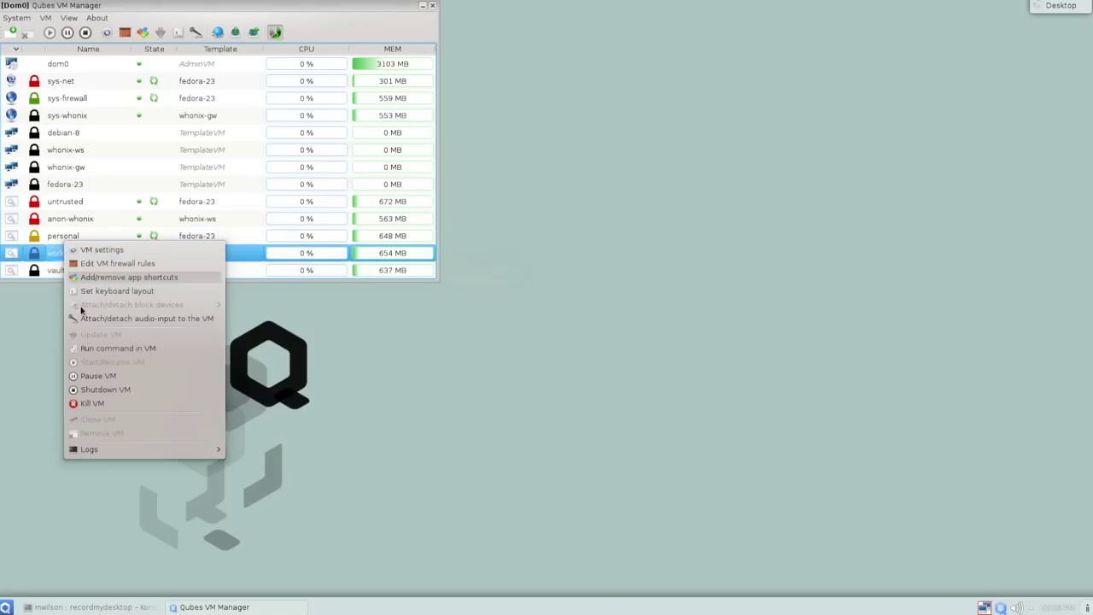
{"action": "left_click", "coordinate": [94, 391]}
{"action": "left_click", "coordinate": [269, 168]}
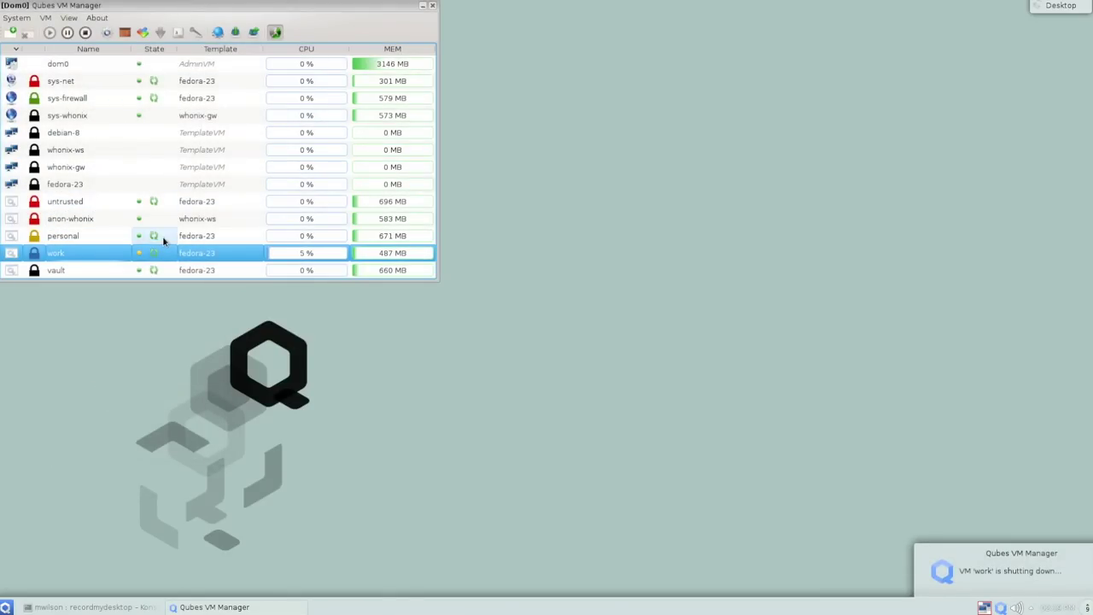
{"action": "mouse_move", "coordinate": [155, 242]}
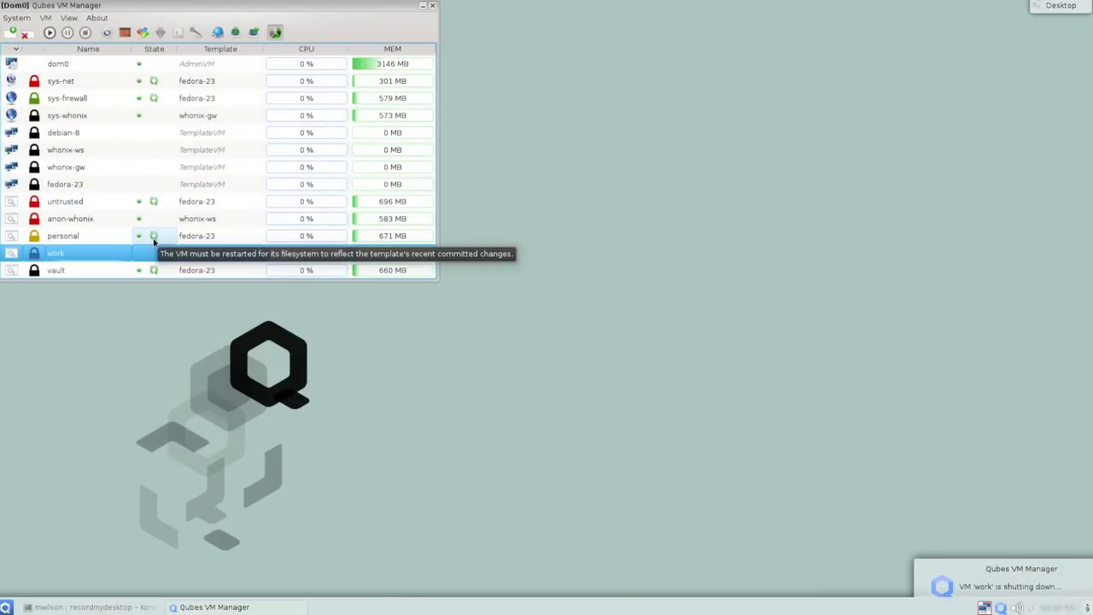
{"action": "right_click", "coordinate": [70, 254]}
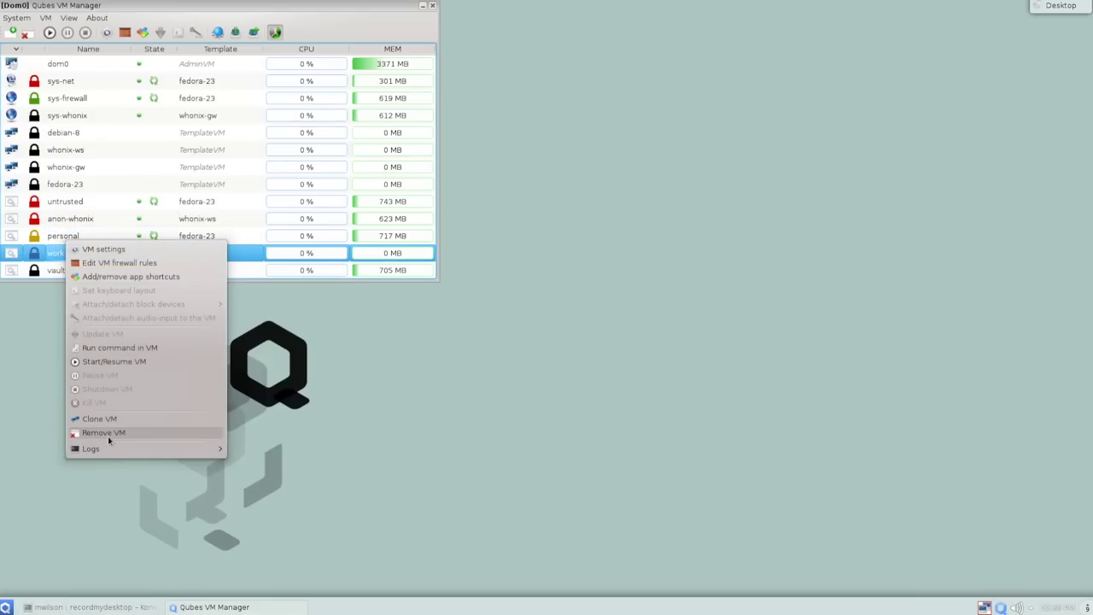
{"action": "left_click", "coordinate": [115, 363]}
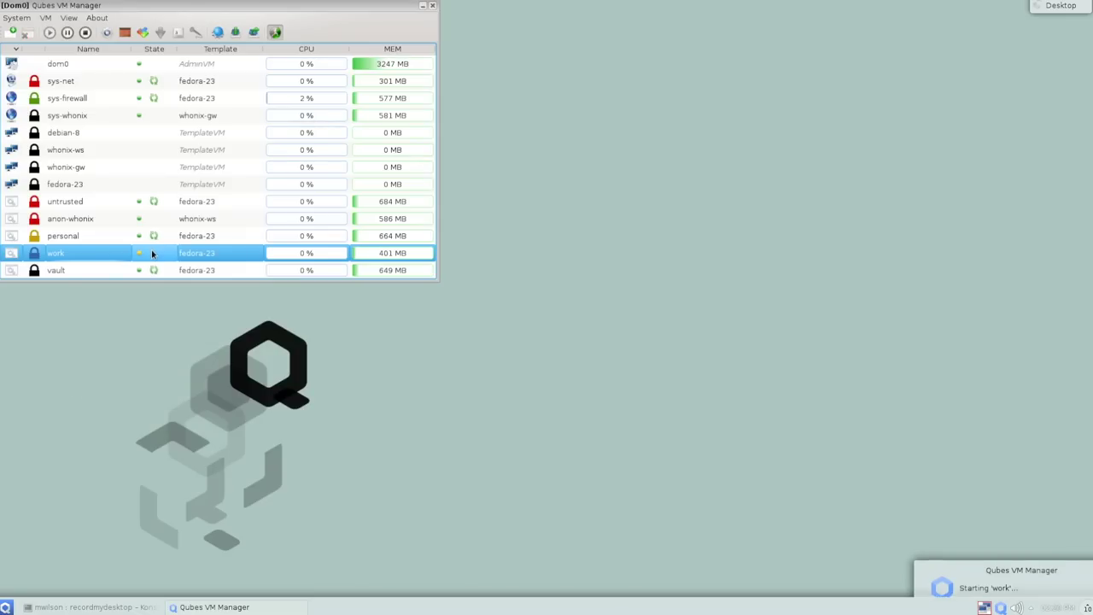
In a work terminal, run 'which xfig' and then launch xfig.
{"action": "left_click", "coordinate": [6, 608]}
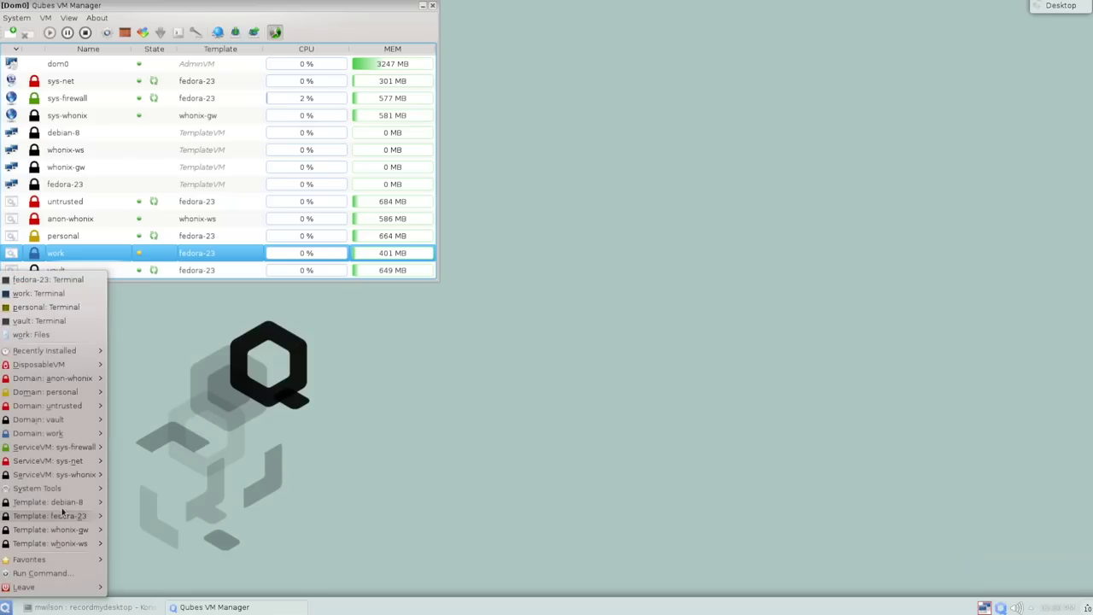
{"action": "mouse_move", "coordinate": [51, 433]}
{"action": "left_click", "coordinate": [168, 505]}
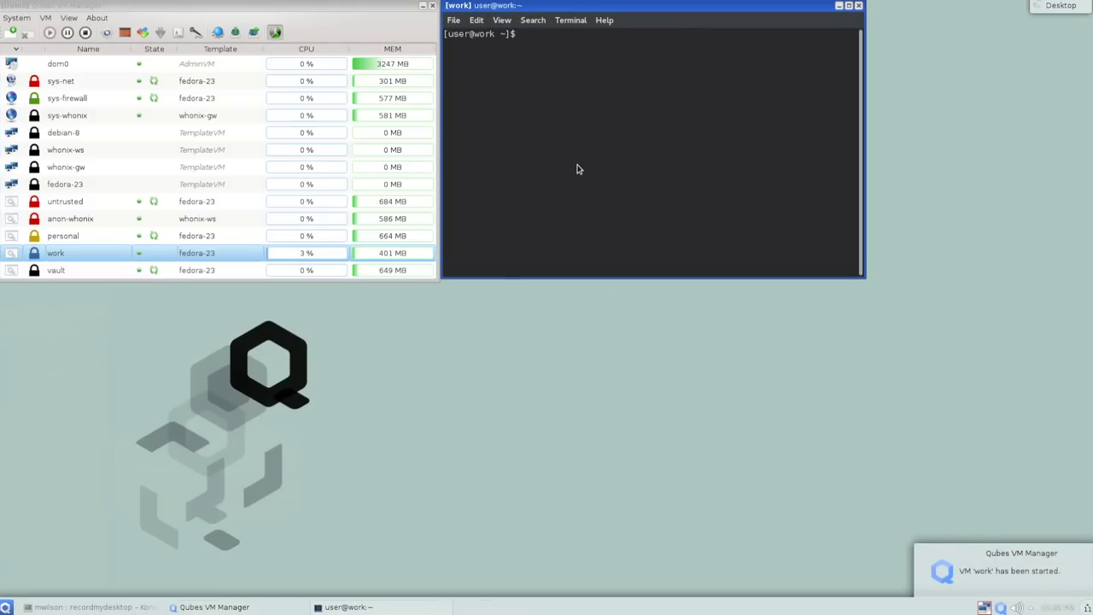
{"action": "type", "text": "which xfig"}
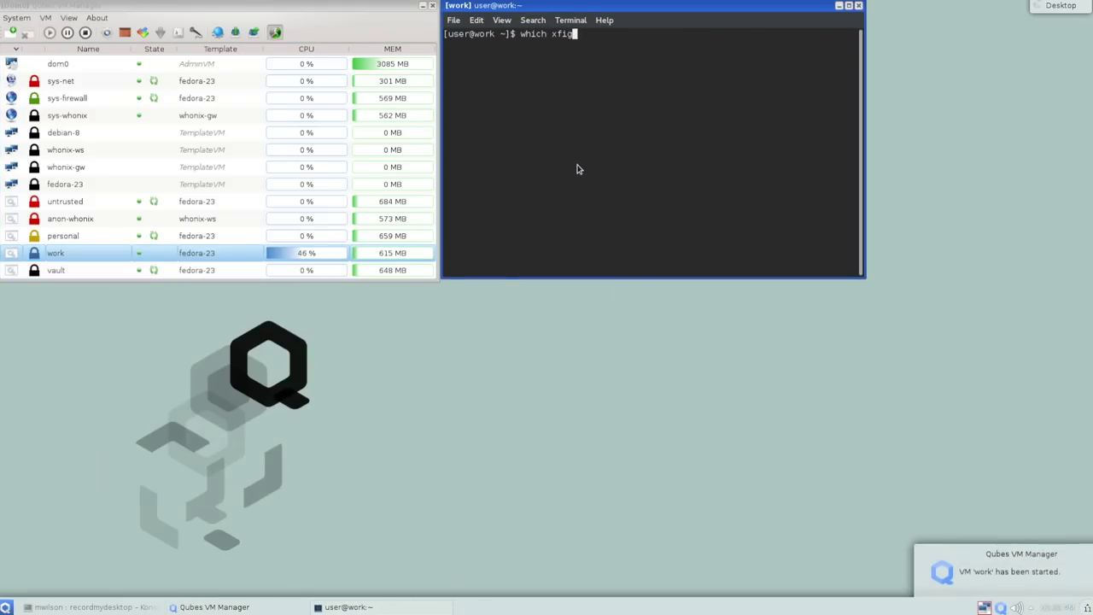
{"action": "key", "text": "Return"}
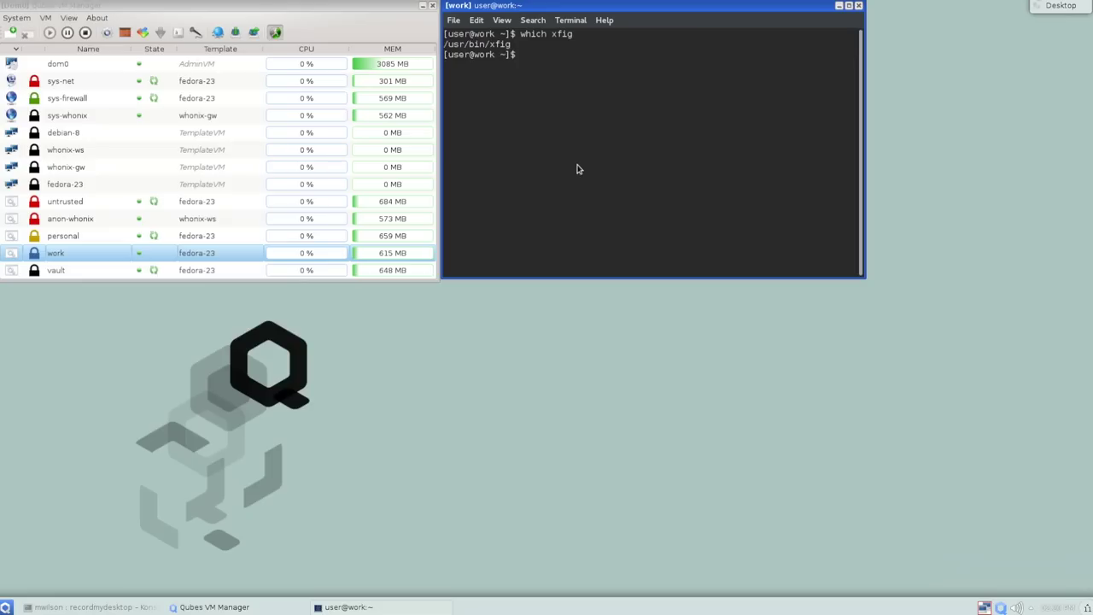
{"action": "type", "text": "xfig"}
{"action": "key", "text": "Return"}
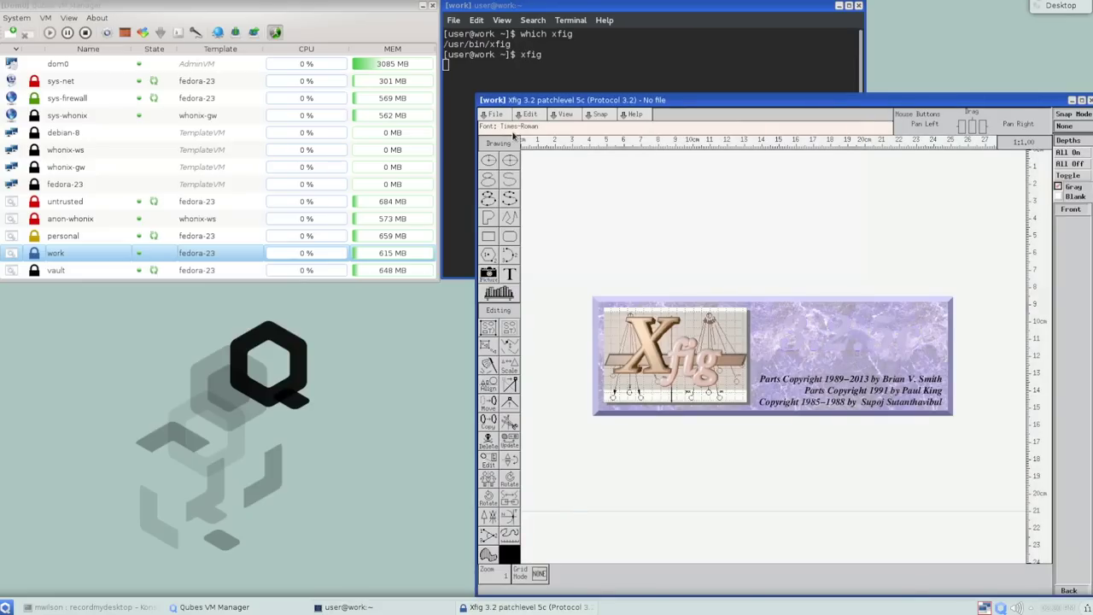
Quit Xfig via its File menu and close the work terminal.
{"action": "left_click", "coordinate": [492, 114]}
{"action": "left_click", "coordinate": [492, 192]}
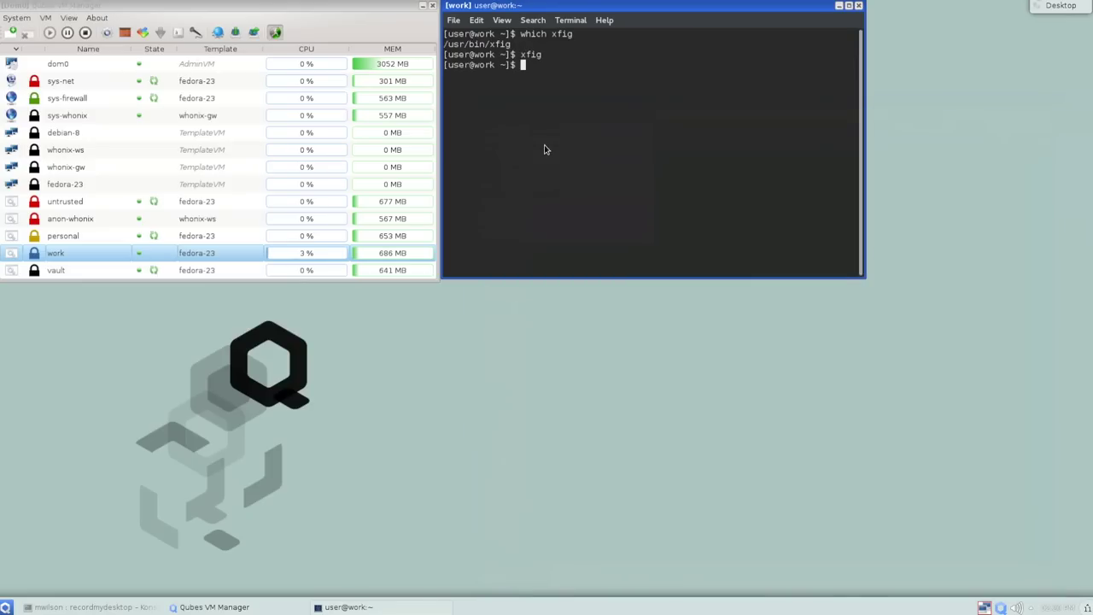
{"action": "key", "text": "ctrl+d"}
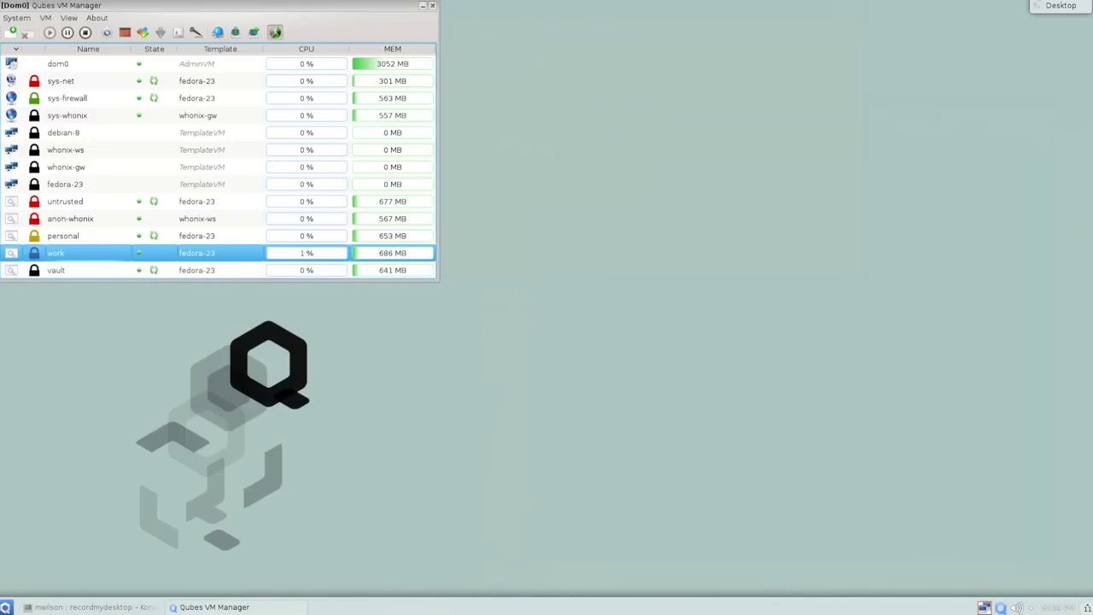
Move Xfig from Available to the work qube's selected shortcuts and confirm with OK.
{"action": "left_click", "coordinate": [6, 608]}
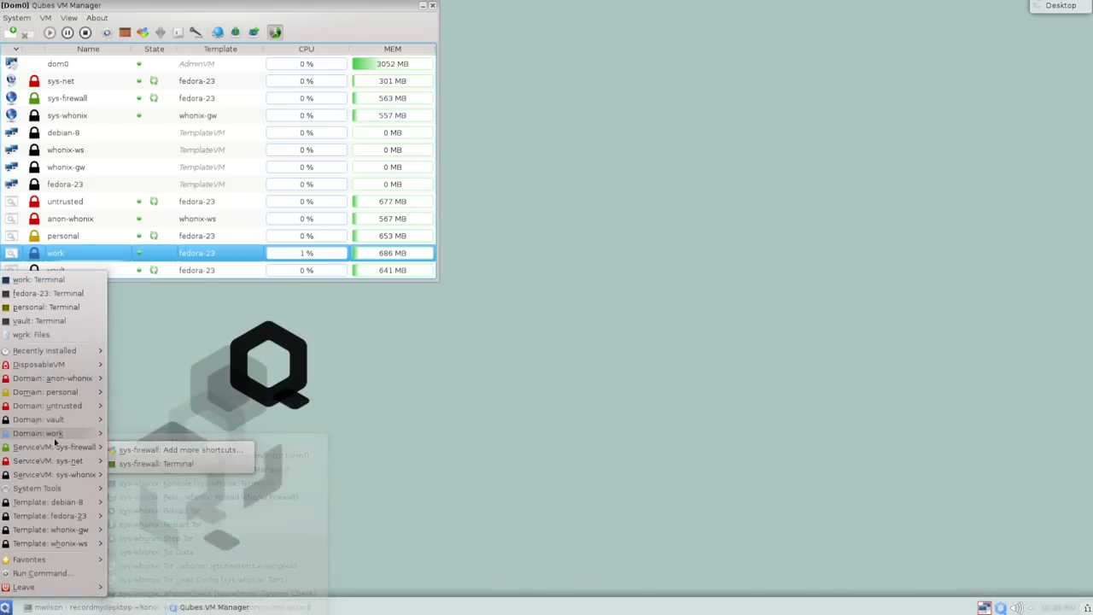
{"action": "mouse_move", "coordinate": [54, 439]}
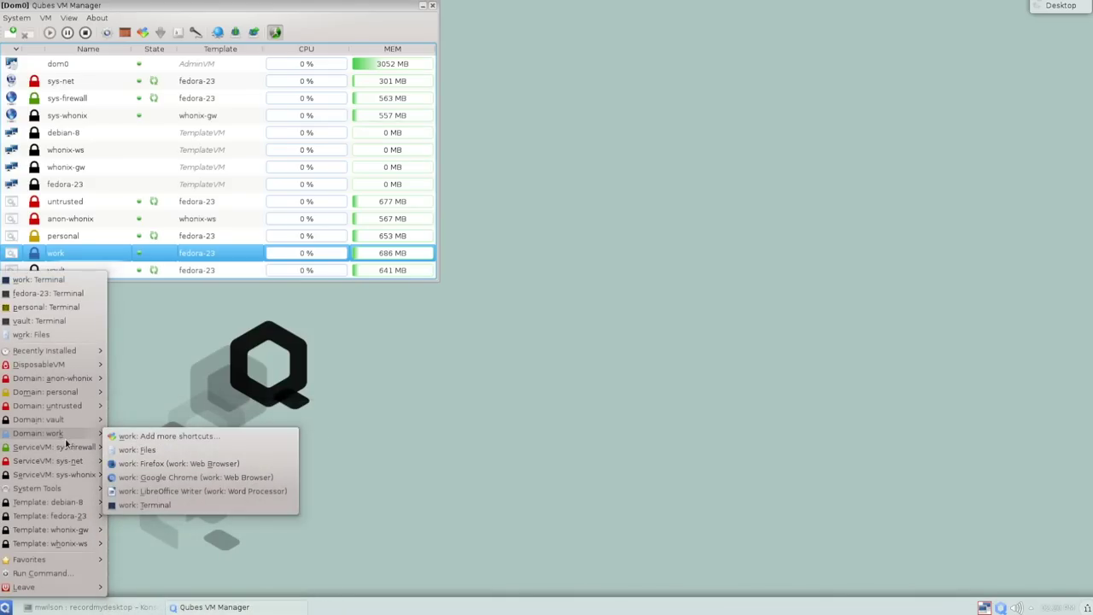
{"action": "left_click", "coordinate": [179, 437]}
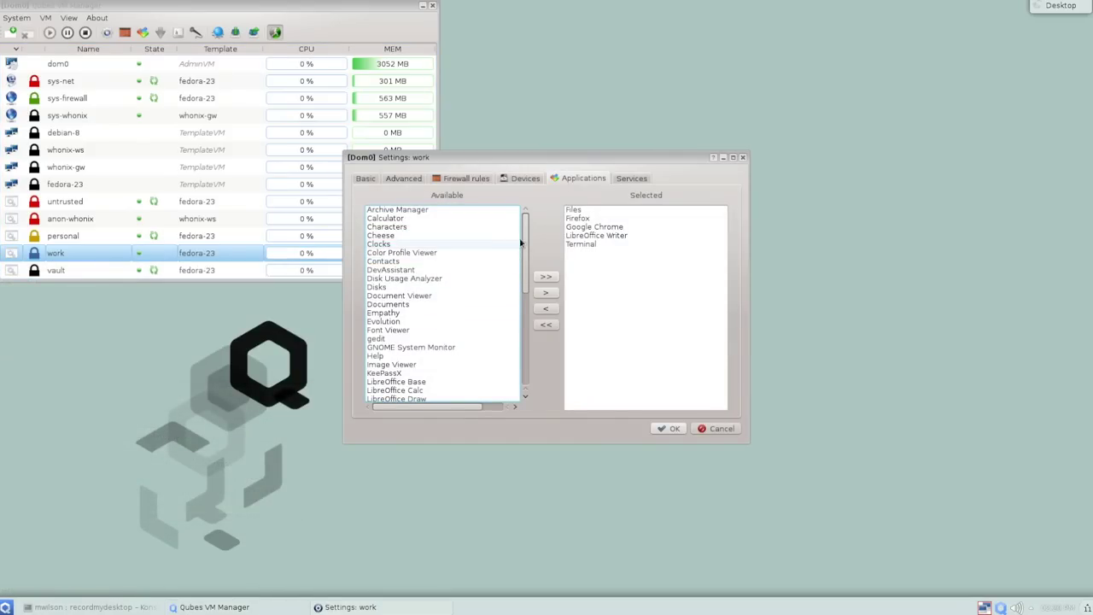
{"action": "left_click_drag", "start_coordinate": [523, 231], "coordinate": [522, 341]}
{"action": "left_click", "coordinate": [461, 382]}
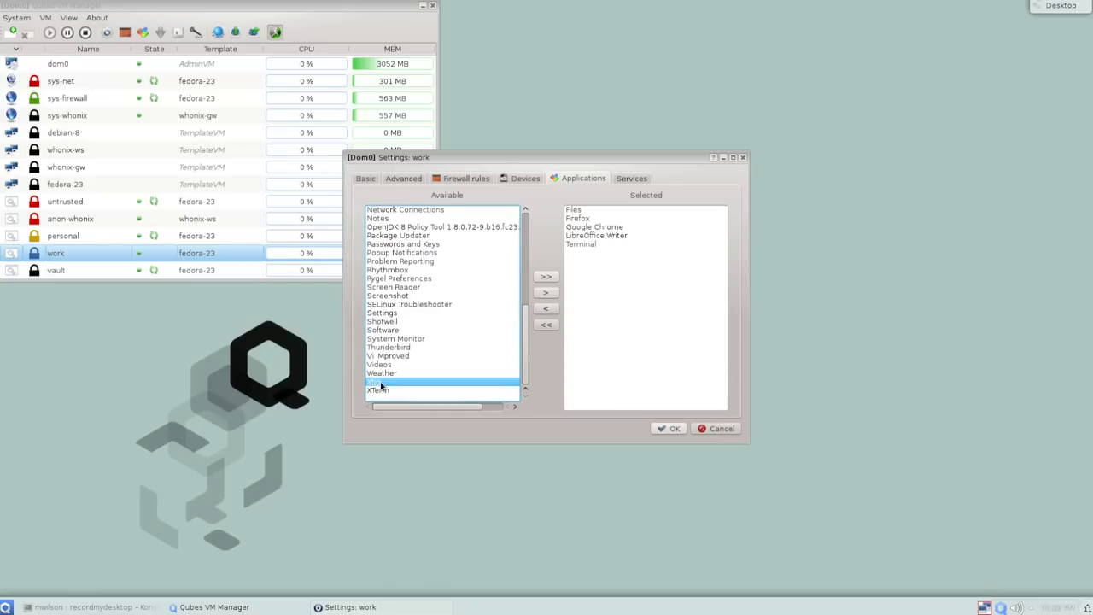
{"action": "left_click", "coordinate": [546, 293]}
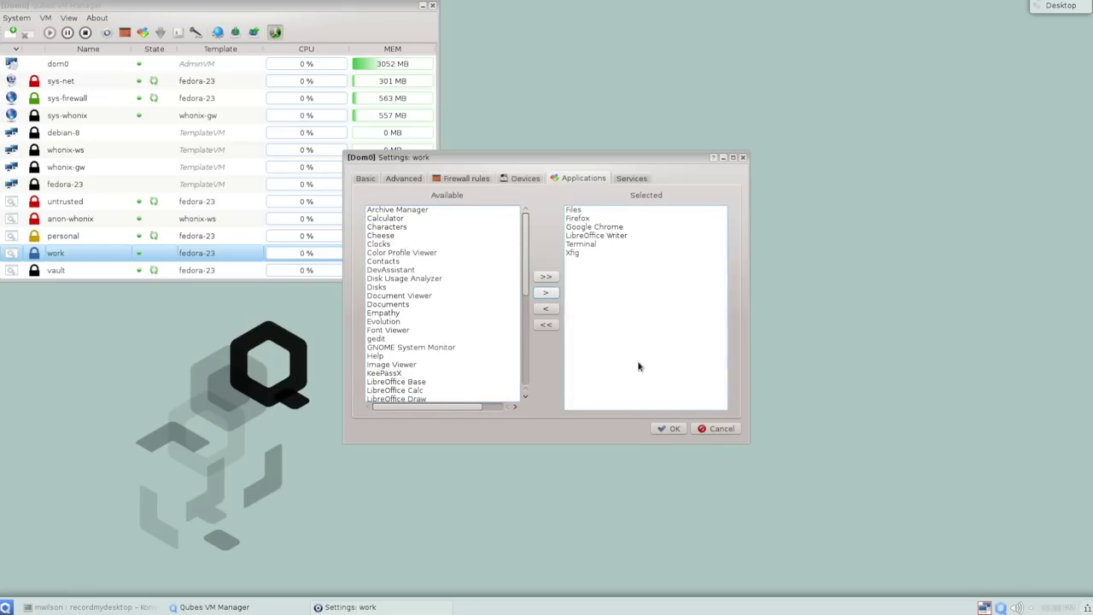
{"action": "left_click", "coordinate": [671, 431]}
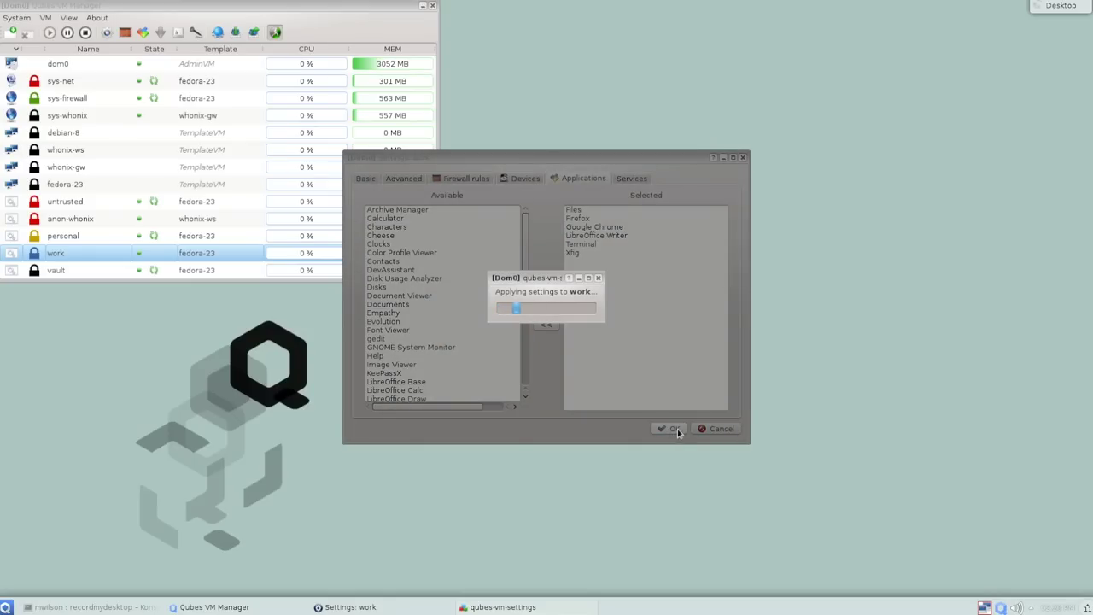
{"action": "left_click", "coordinate": [5, 608]}
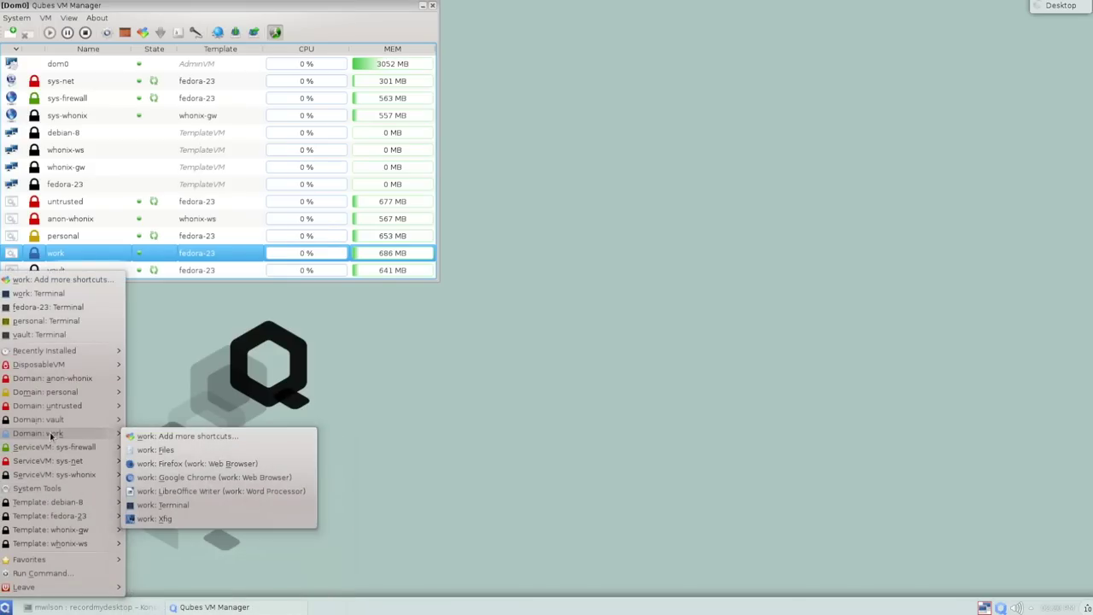
{"action": "left_click", "coordinate": [179, 520]}
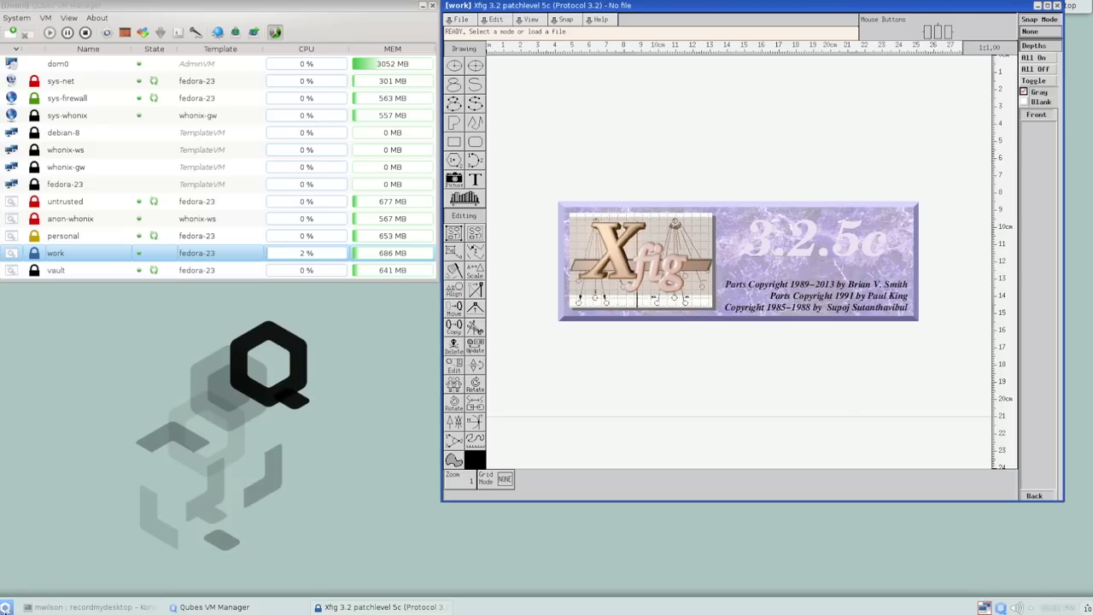
{"action": "left_click", "coordinate": [6, 606]}
{"action": "mouse_move", "coordinate": [58, 393]}
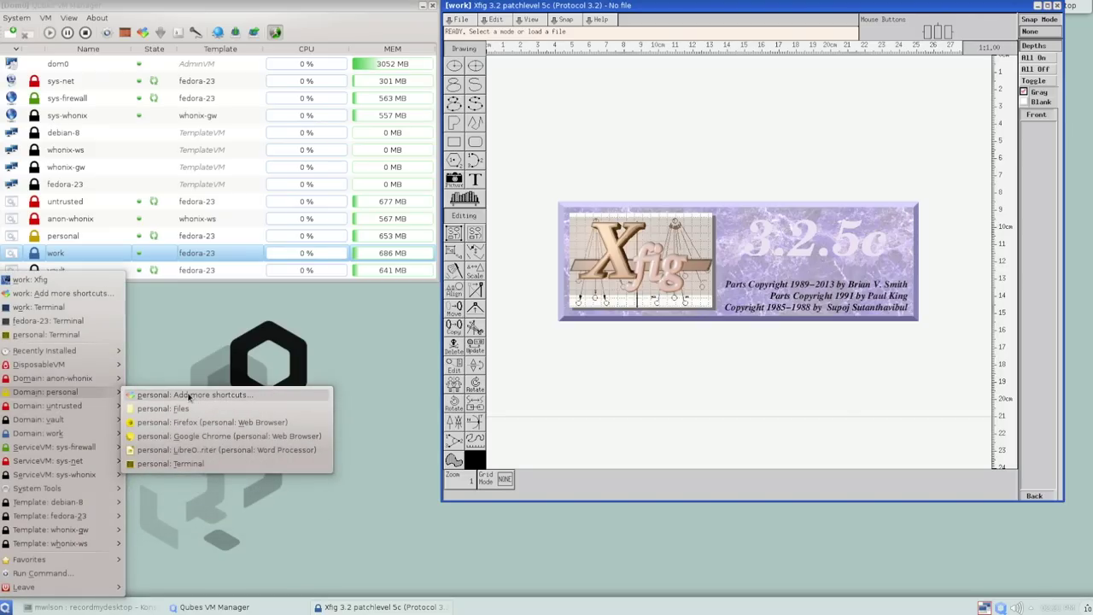
{"action": "left_click", "coordinate": [335, 268]}
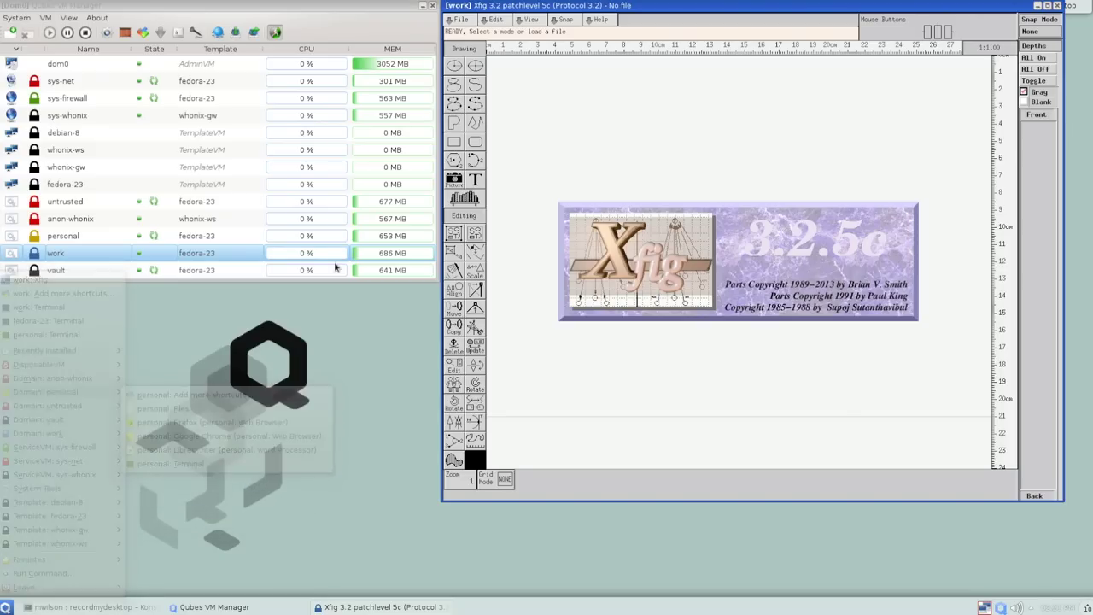
{"action": "left_click", "coordinate": [460, 20]}
{"action": "left_click_drag", "start_coordinate": [461, 21], "coordinate": [463, 101]}
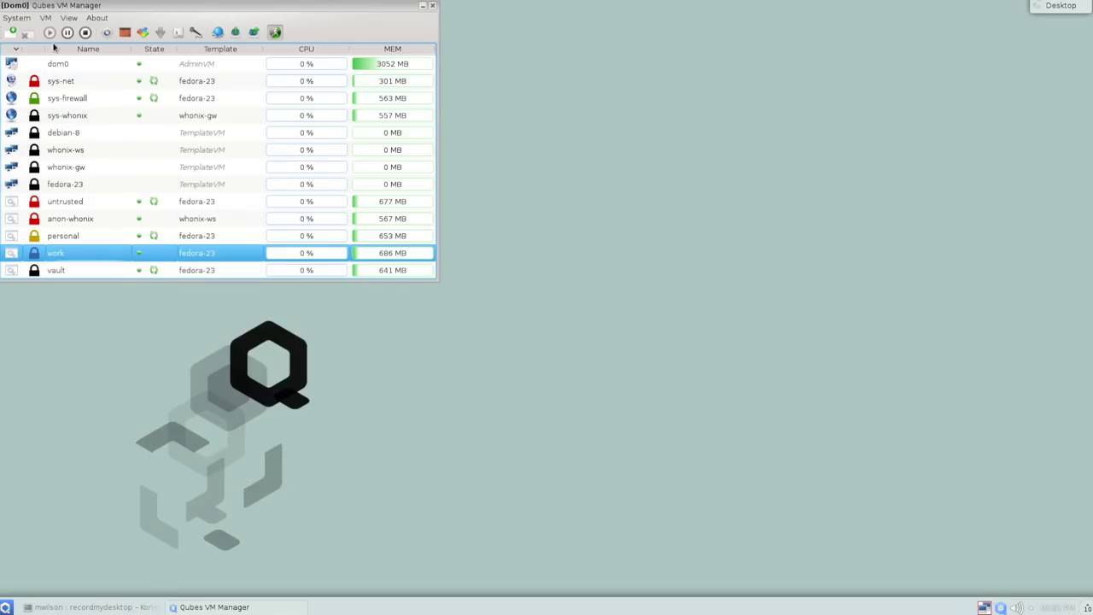
{"action": "left_click", "coordinate": [11, 32]}
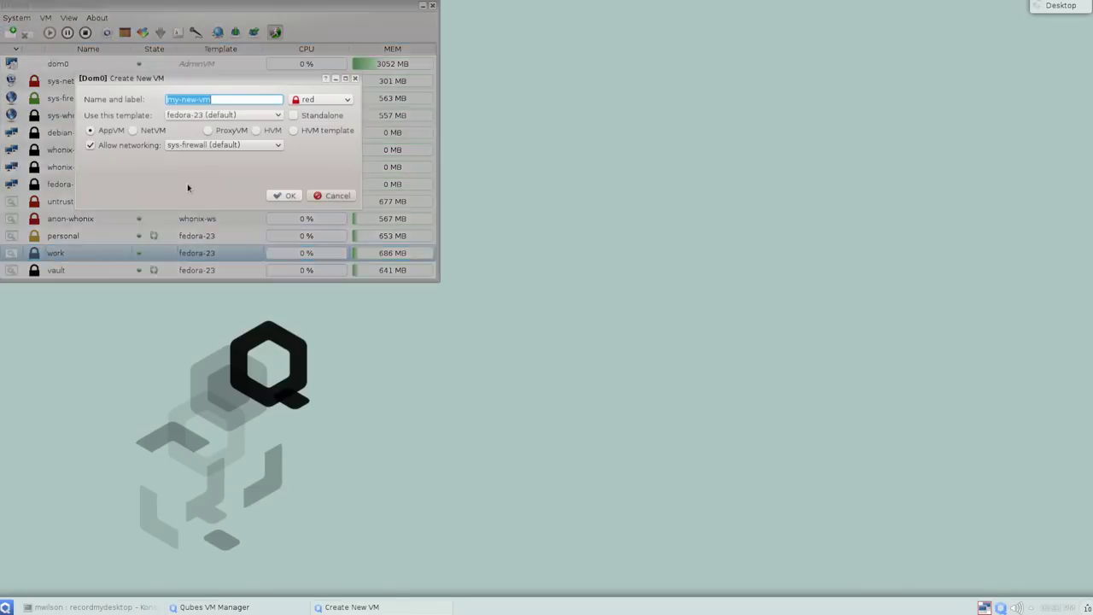
{"action": "left_click", "coordinate": [239, 115]}
{"action": "left_click", "coordinate": [207, 153]}
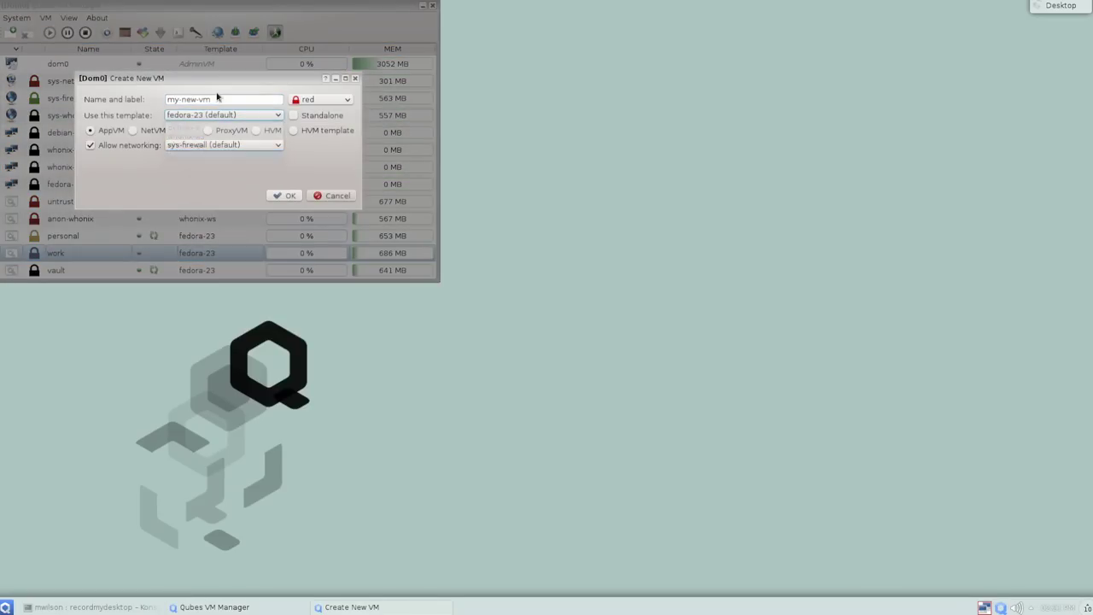
{"action": "left_click", "coordinate": [216, 99]}
{"action": "left_click_drag", "start_coordinate": [216, 99], "coordinate": [151, 101]}
{"action": "type", "text": "isolated"}
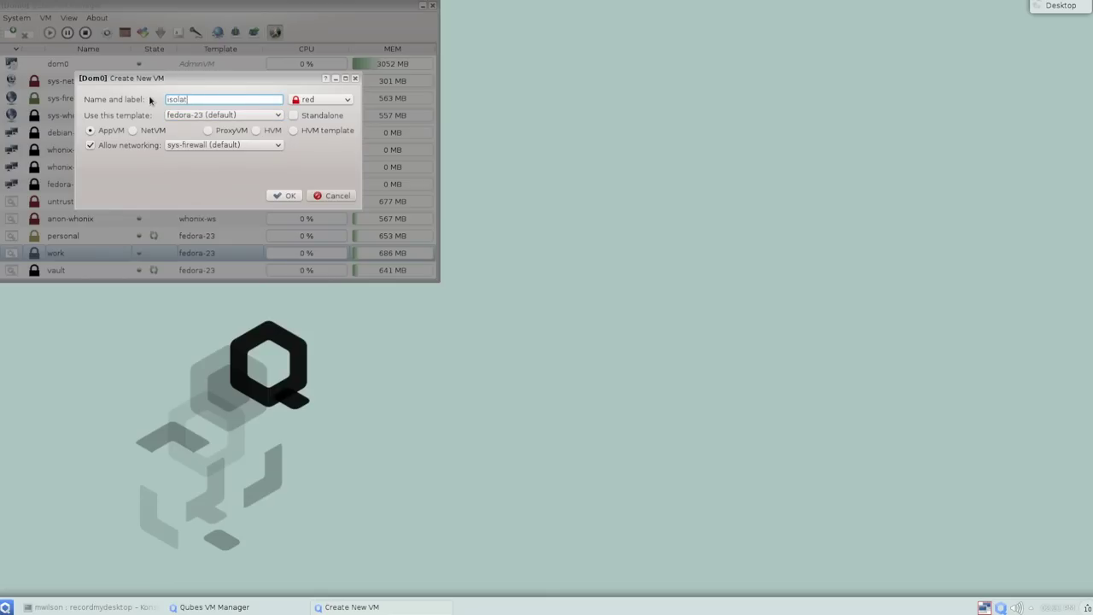
{"action": "double_click", "coordinate": [205, 99]}
{"action": "left_click", "coordinate": [178, 99]}
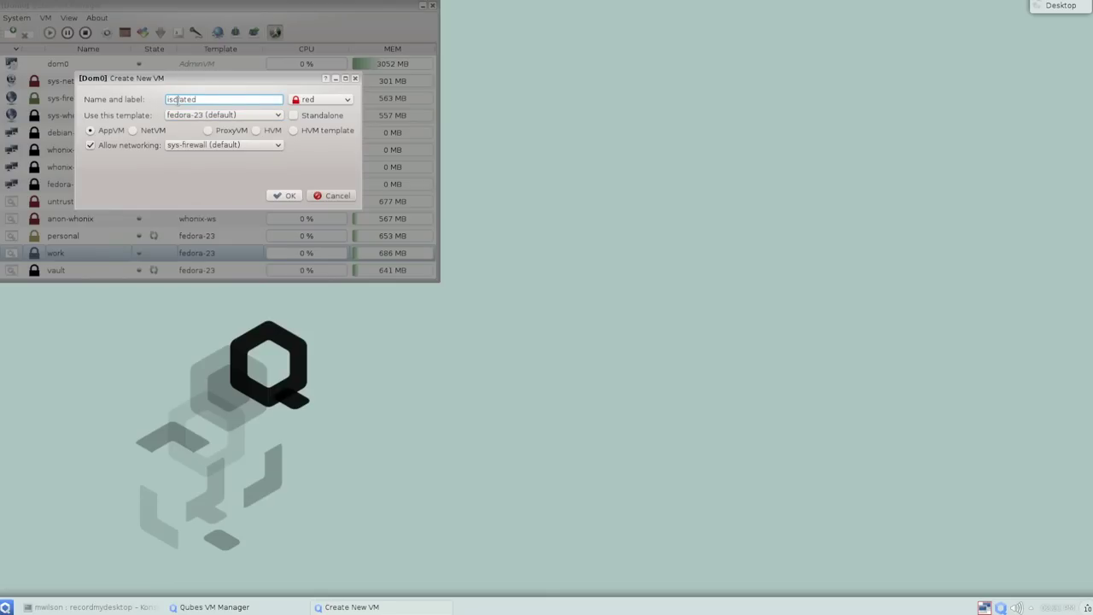
{"action": "left_click", "coordinate": [294, 116]}
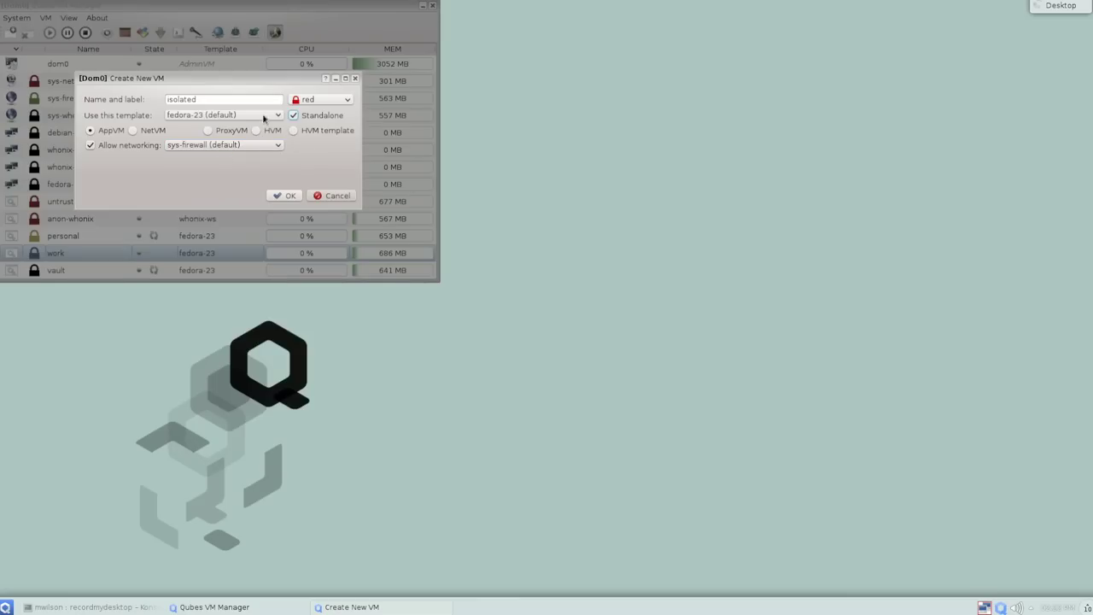
{"action": "left_click", "coordinate": [317, 100]}
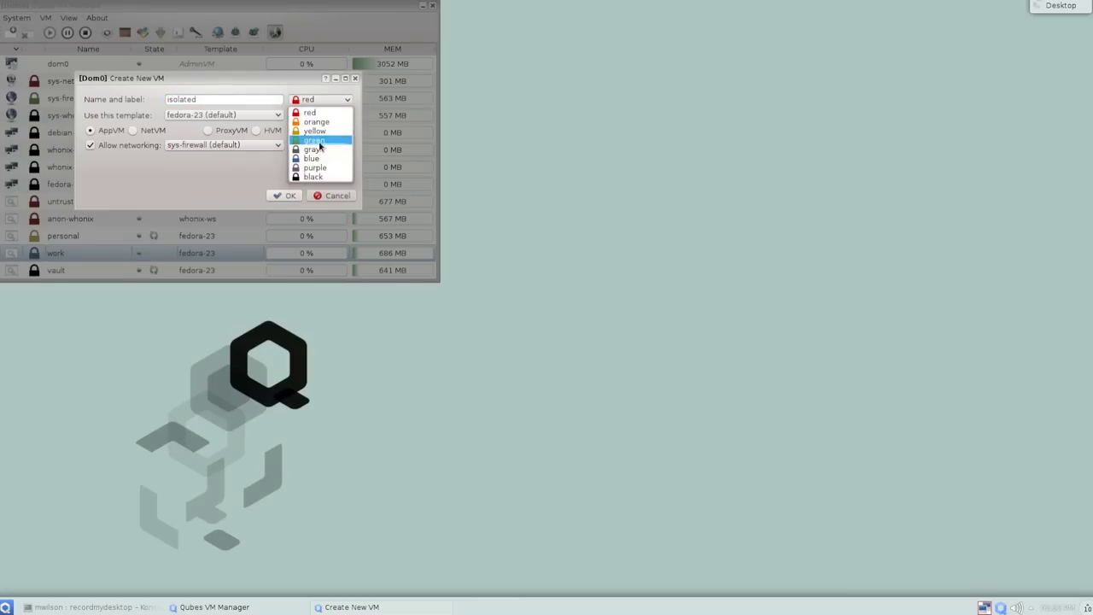
{"action": "left_click", "coordinate": [318, 122]}
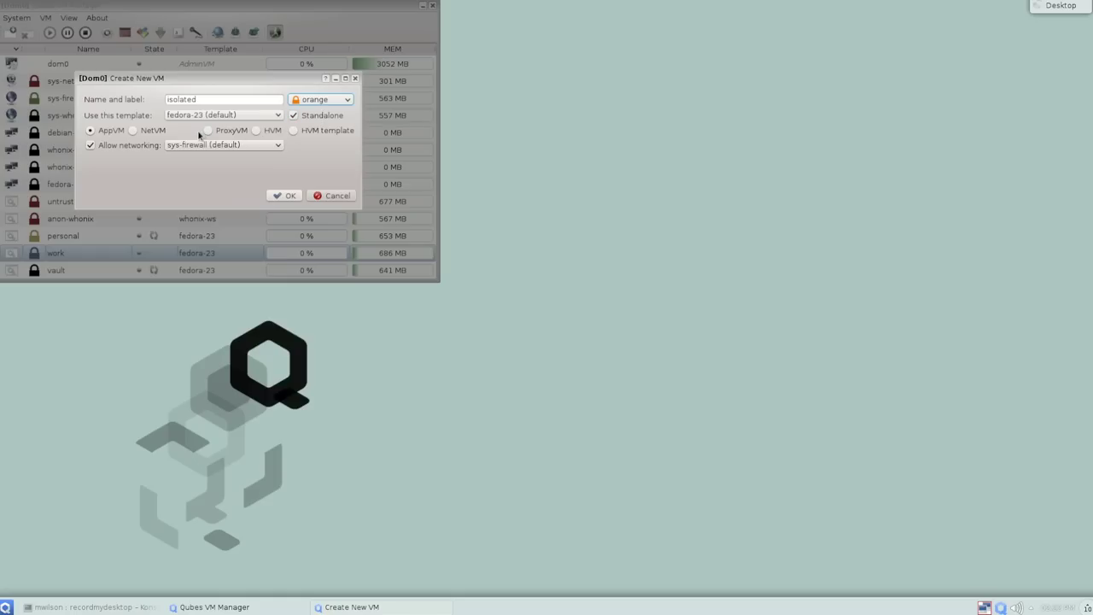
{"action": "left_click", "coordinate": [258, 146]}
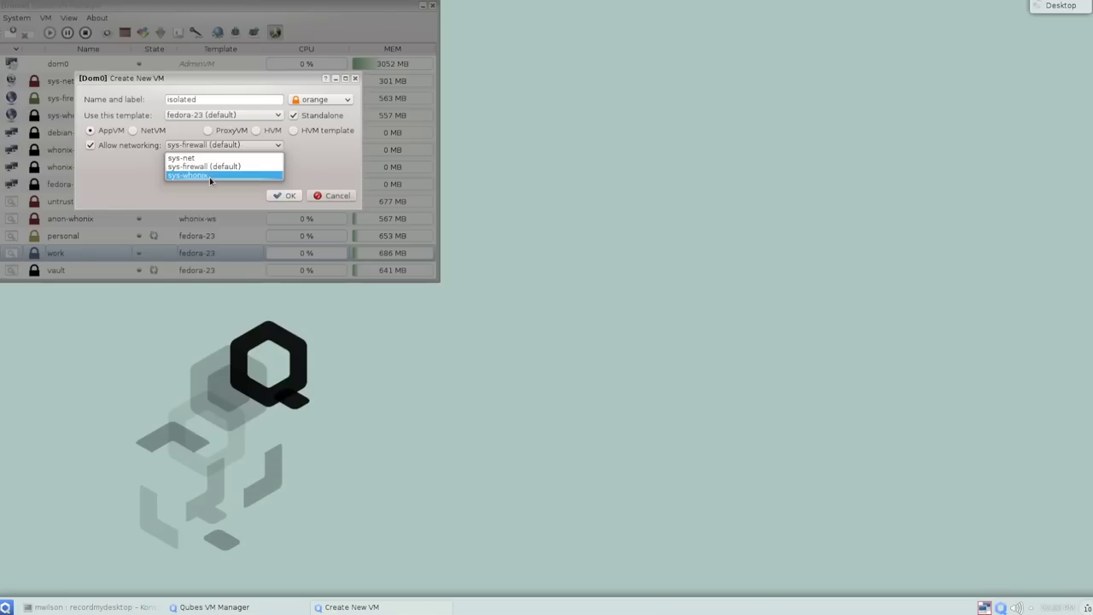
{"action": "left_click", "coordinate": [323, 164]}
{"action": "left_click", "coordinate": [324, 194]}
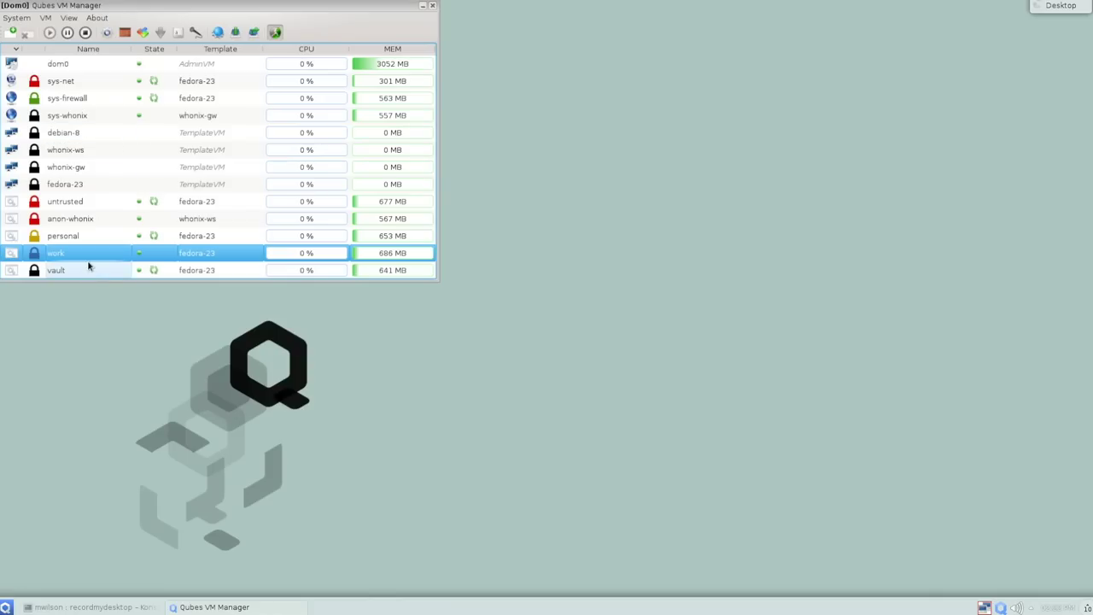
Open the work qube's VM settings and select the 2048MB private storage max size.
{"action": "right_click", "coordinate": [88, 267]}
{"action": "left_click", "coordinate": [82, 249]}
{"action": "right_click", "coordinate": [79, 259]}
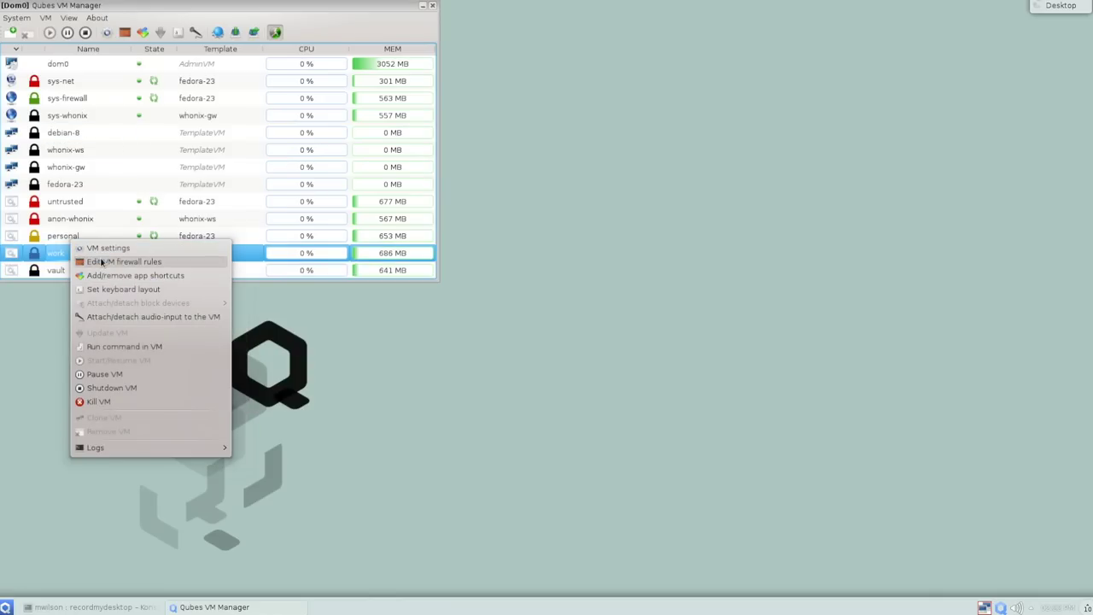
{"action": "left_click", "coordinate": [103, 248]}
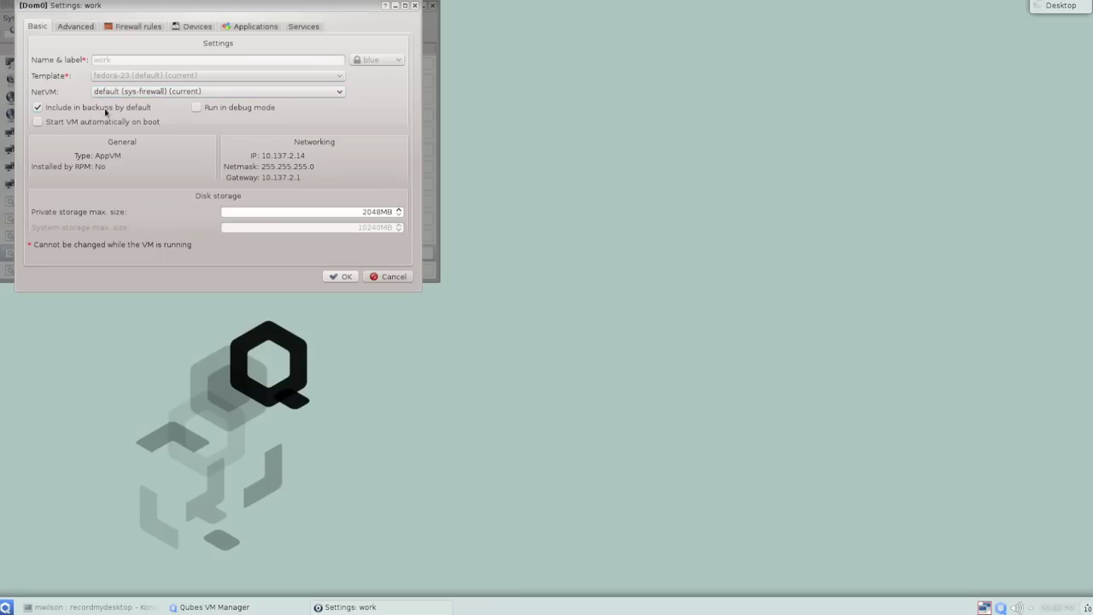
{"action": "left_click", "coordinate": [362, 213]}
{"action": "left_click_drag", "start_coordinate": [362, 213], "coordinate": [401, 212]}
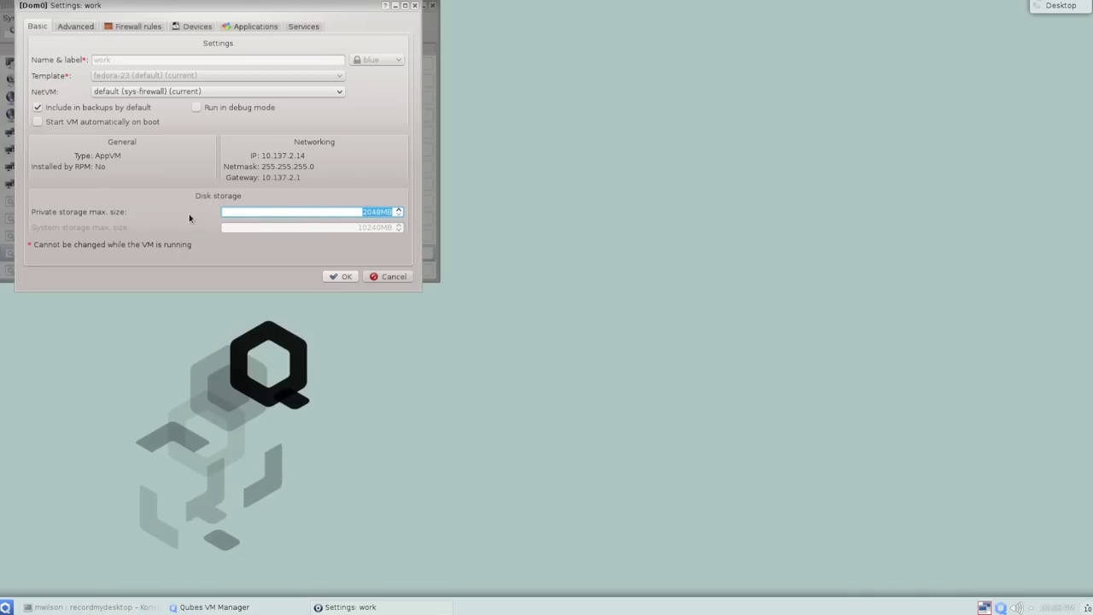
{"action": "left_click", "coordinate": [83, 29]}
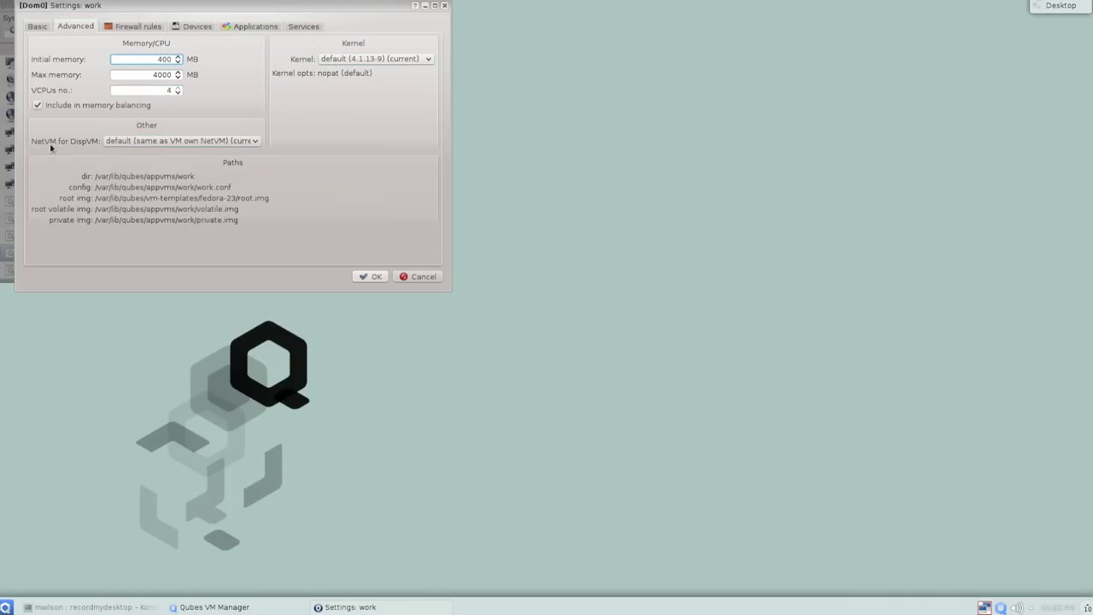
Set the work qube's NetVM for DispVM dropdown to sys-whonix.
{"action": "left_click", "coordinate": [115, 141]}
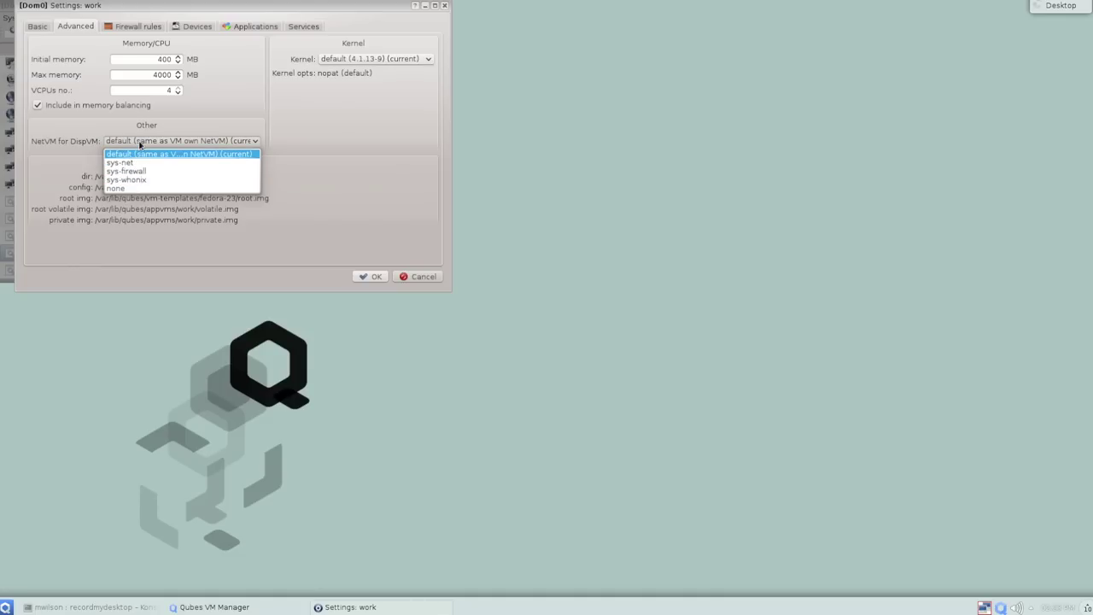
{"action": "left_click", "coordinate": [139, 146]}
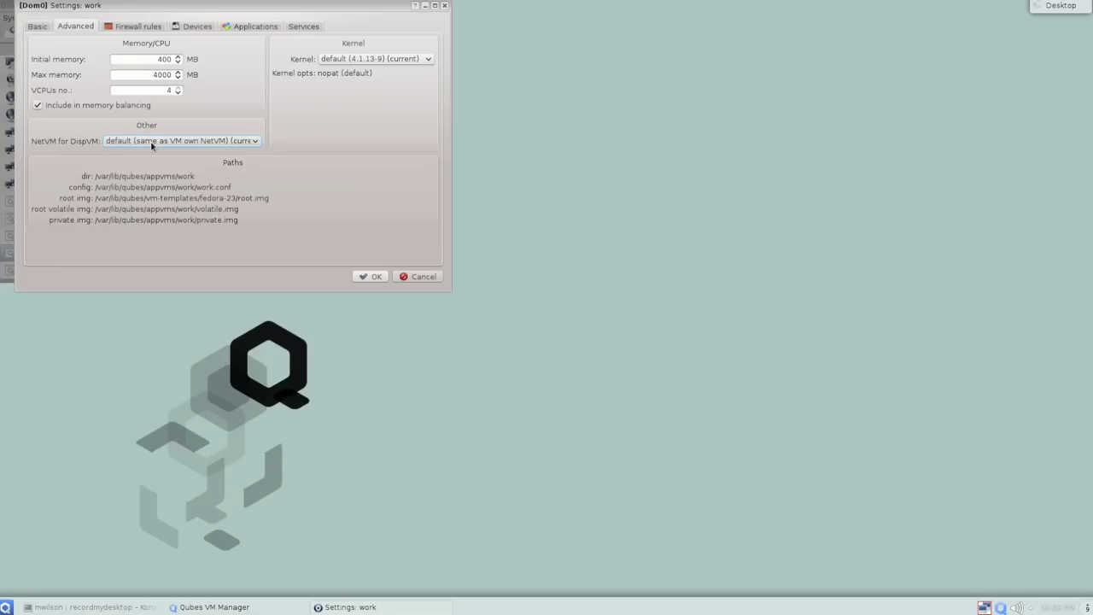
{"action": "left_click", "coordinate": [152, 143]}
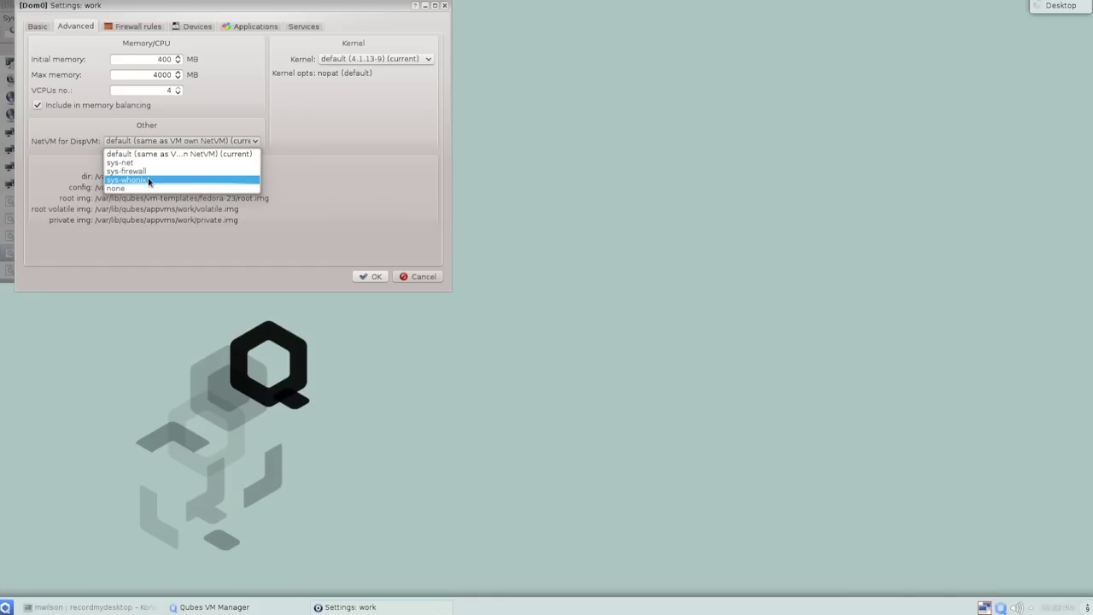
{"action": "left_click", "coordinate": [148, 181]}
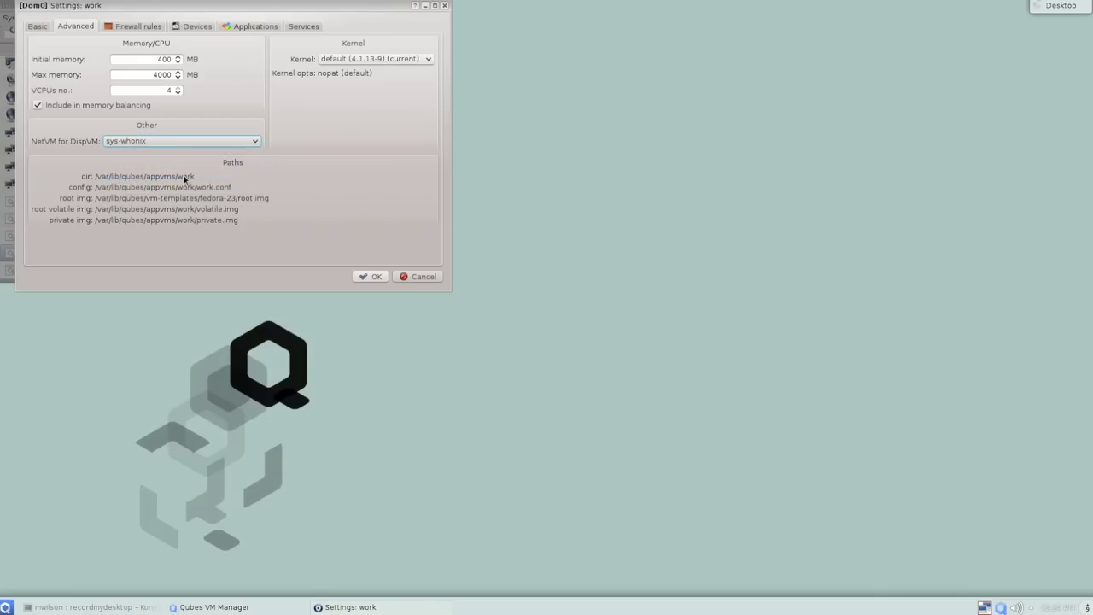
{"action": "left_click", "coordinate": [176, 143]}
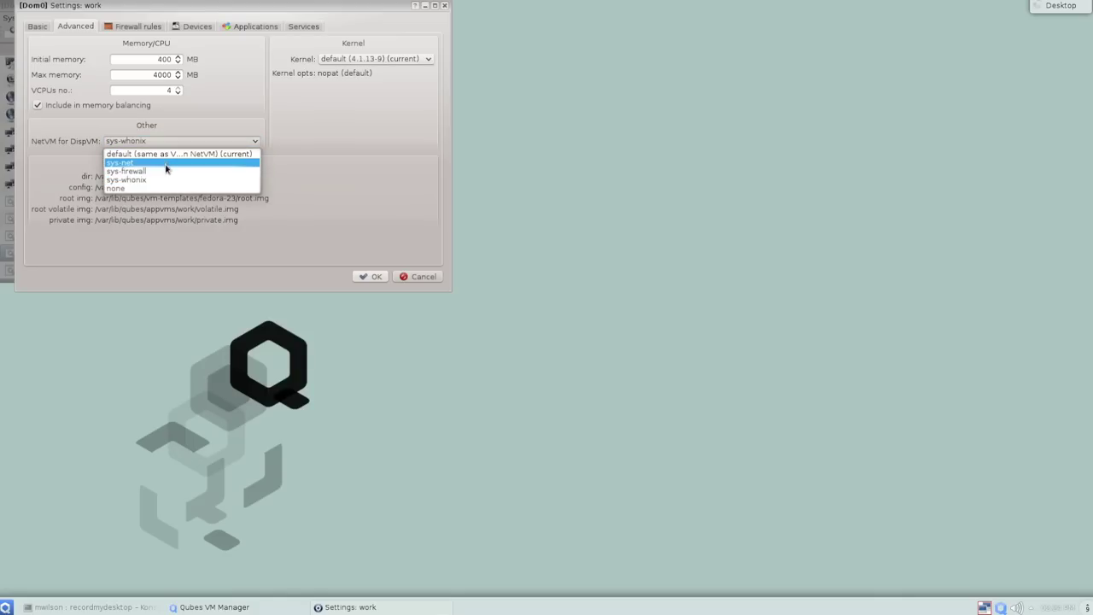
Switch NetVM for DispVM to sys-firewall, review Firewall, Devices and Applications tabs, then Cancel.
{"action": "left_click", "coordinate": [162, 172]}
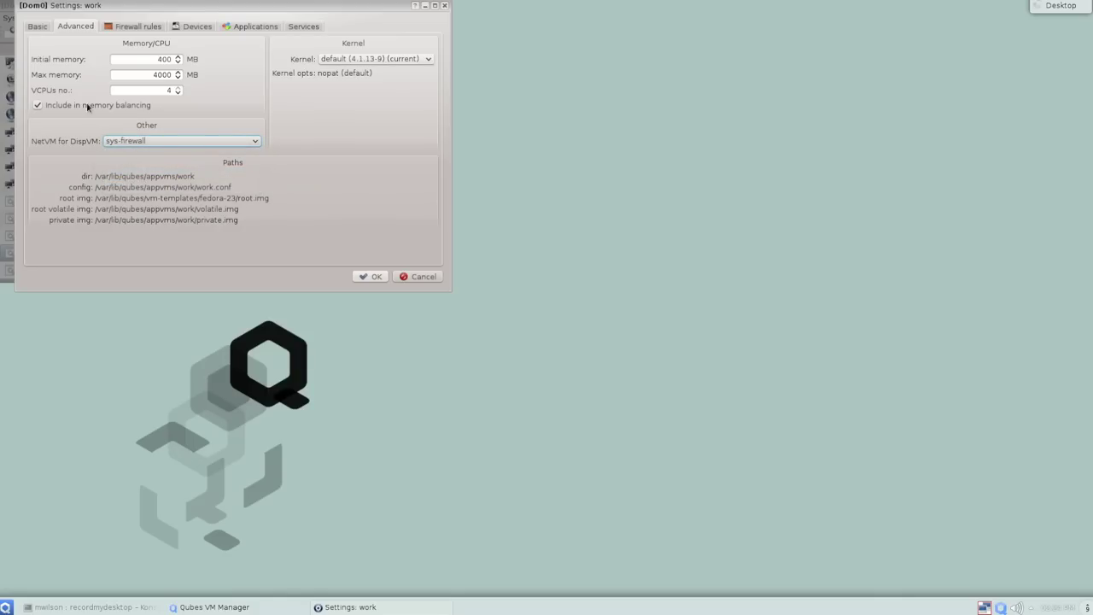
{"action": "left_click", "coordinate": [151, 29]}
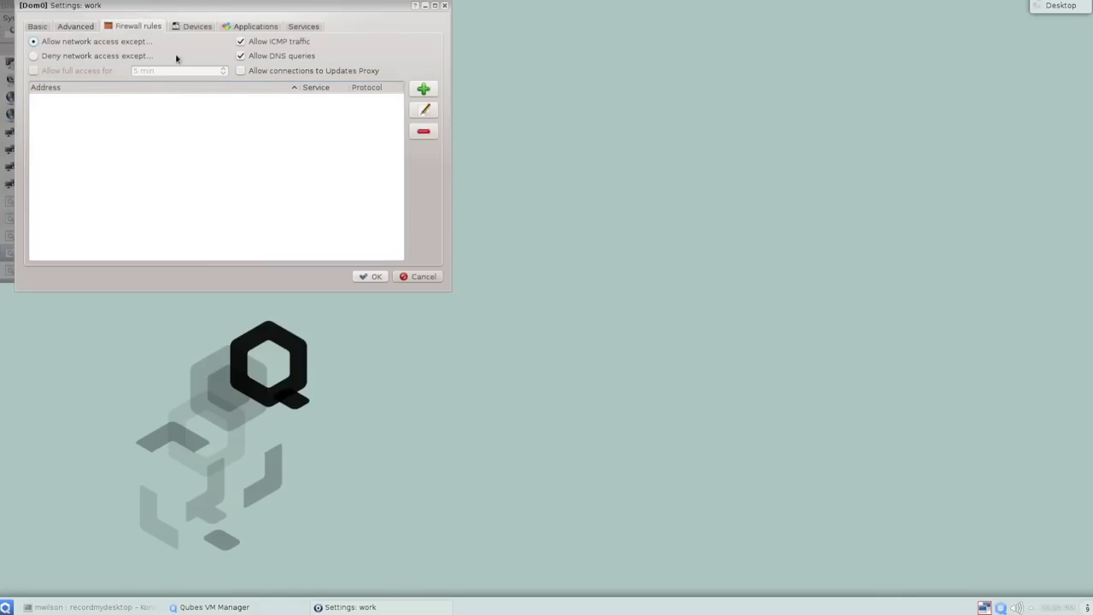
{"action": "left_click", "coordinate": [187, 28]}
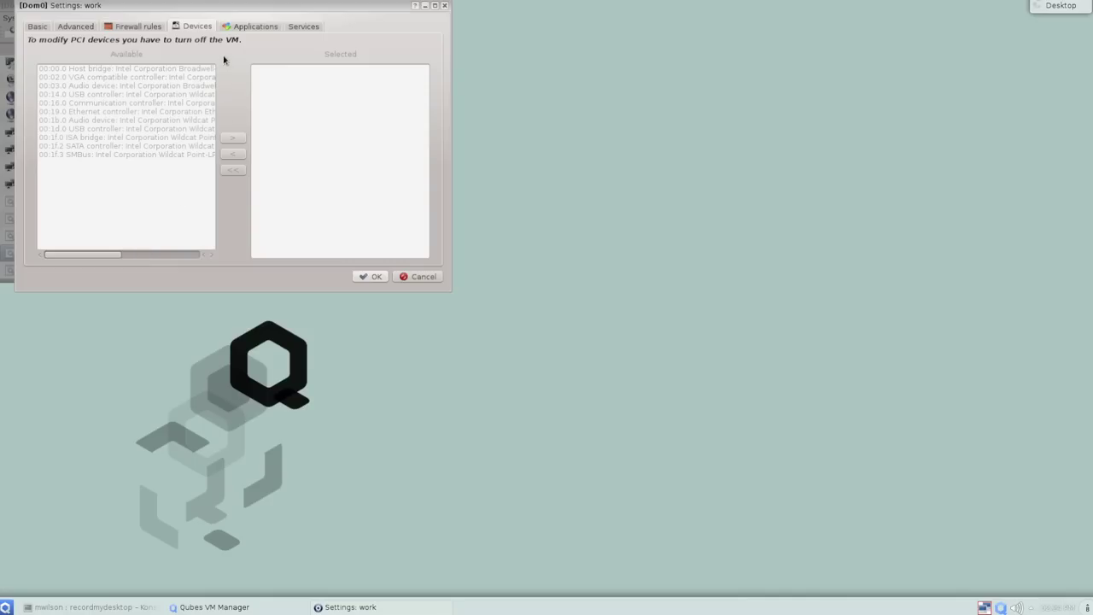
{"action": "left_click", "coordinate": [246, 28]}
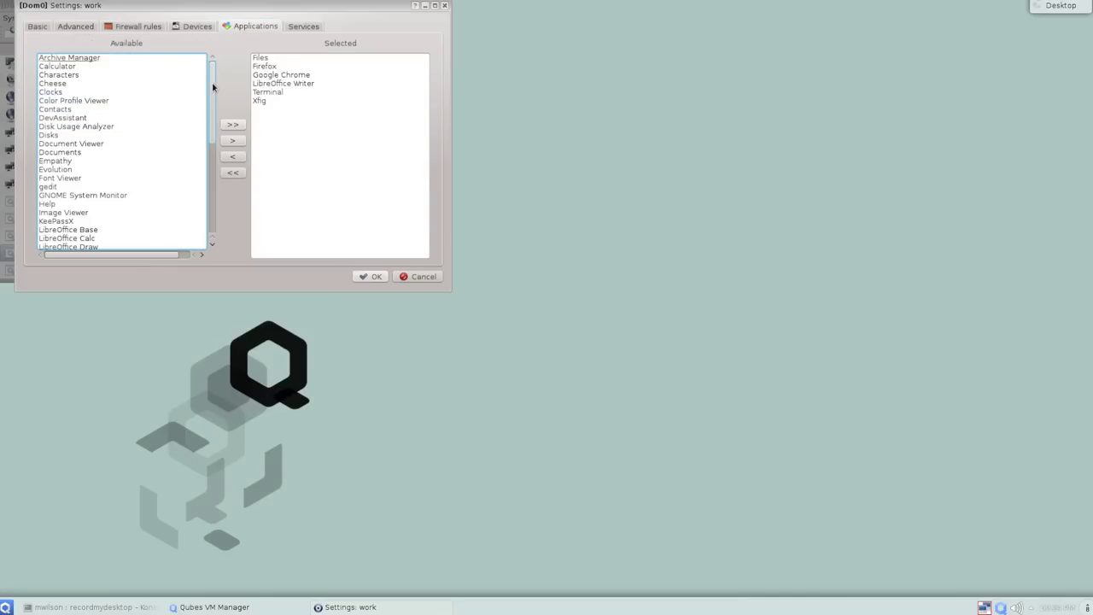
{"action": "scroll", "coordinate": [213, 88], "scroll_direction": "down", "scroll_amount": 8}
{"action": "scroll", "coordinate": [102, 134], "scroll_direction": "up", "scroll_amount": 6}
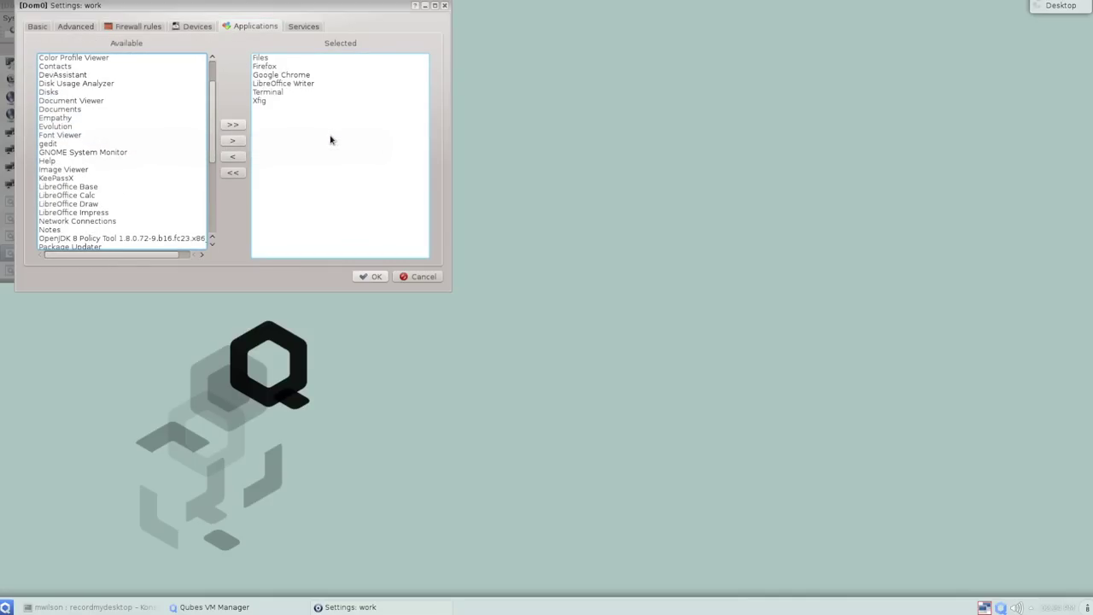
{"action": "left_click", "coordinate": [423, 276]}
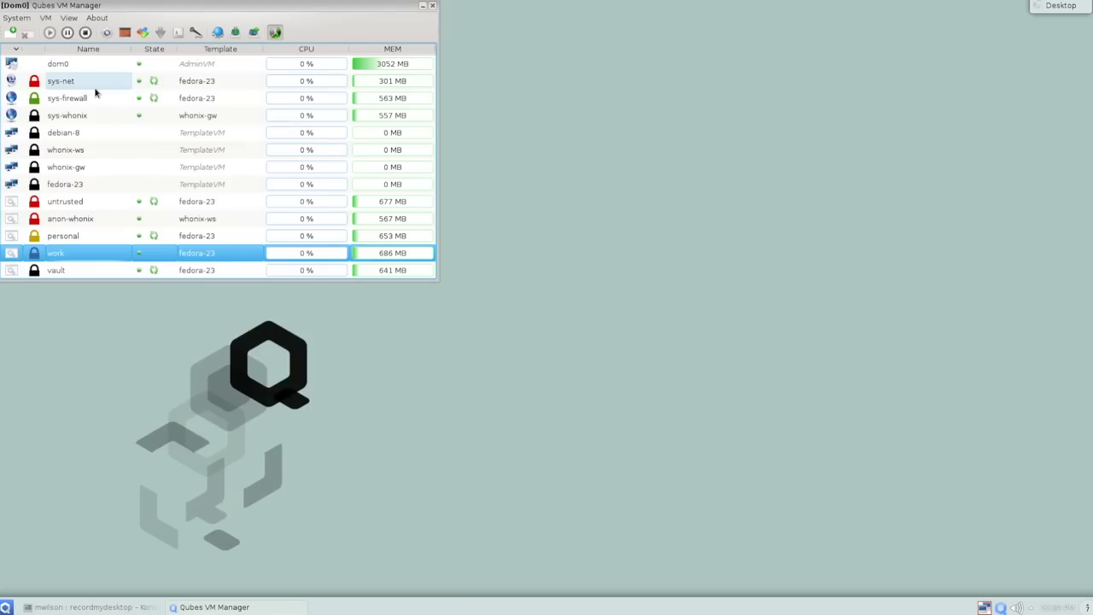
Create an AppVM named 'secret-project' on debian-8 with a purple label, then select it.
{"action": "left_click", "coordinate": [11, 32]}
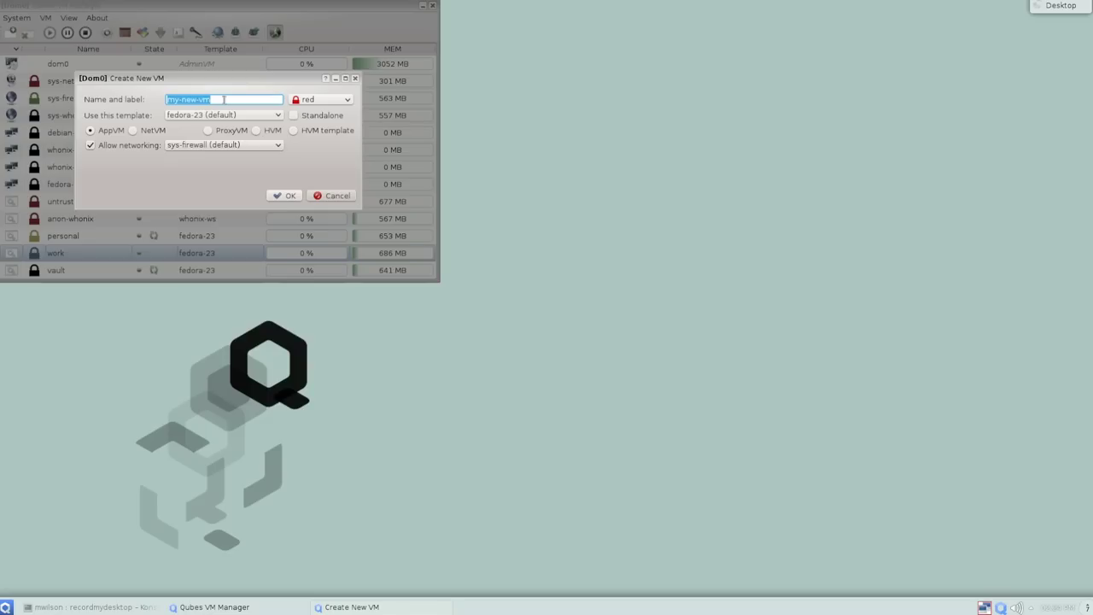
{"action": "type", "text": "secret-project"}
{"action": "left_click", "coordinate": [228, 114]}
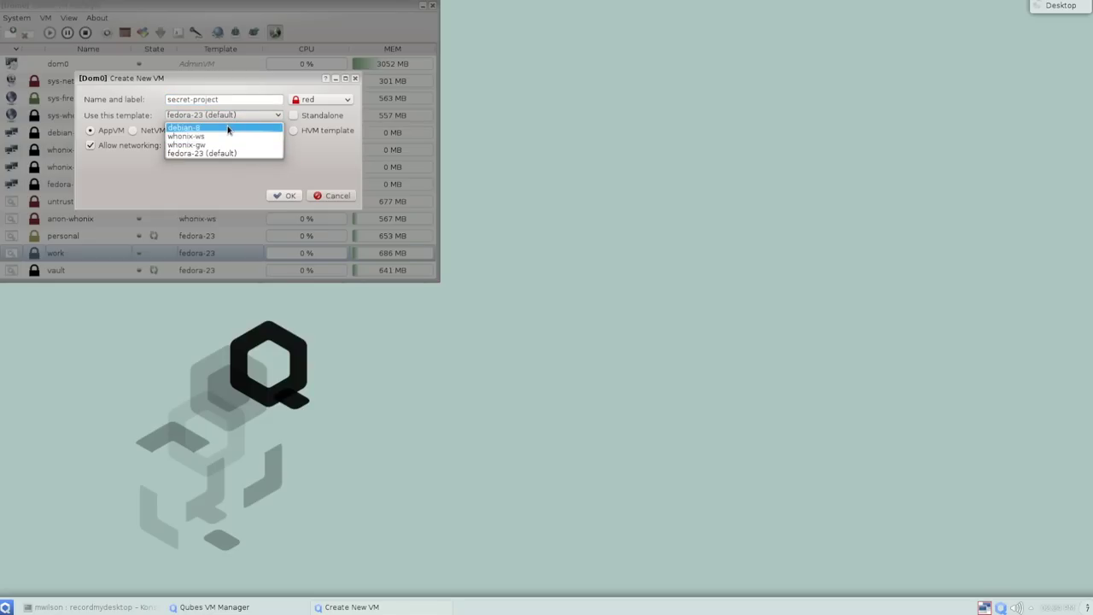
{"action": "left_click", "coordinate": [228, 128]}
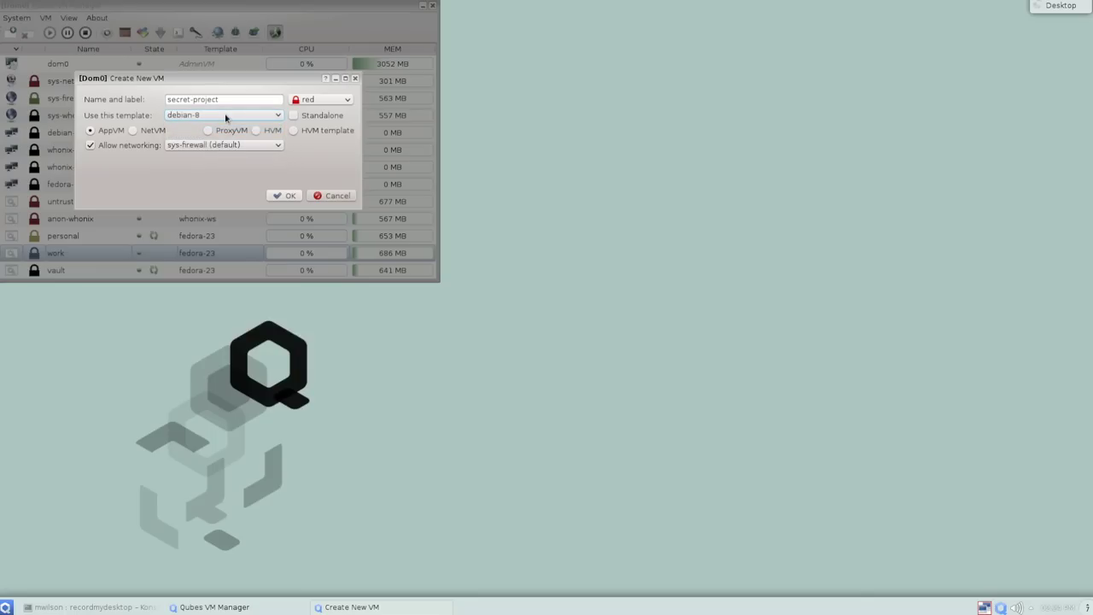
{"action": "left_click", "coordinate": [316, 101]}
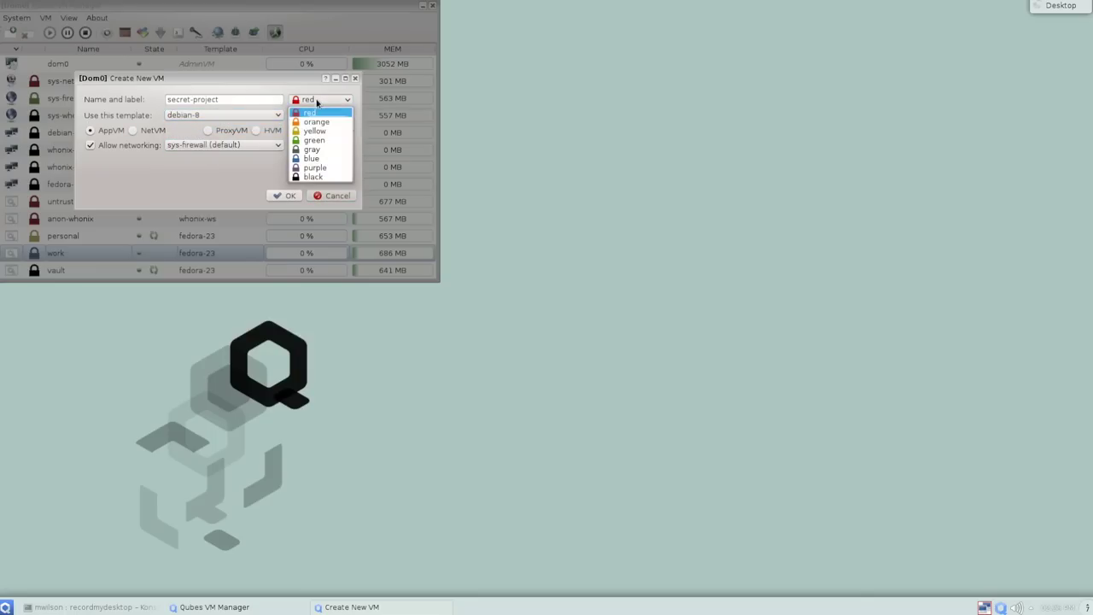
{"action": "left_click", "coordinate": [319, 171]}
{"action": "left_click", "coordinate": [276, 197]}
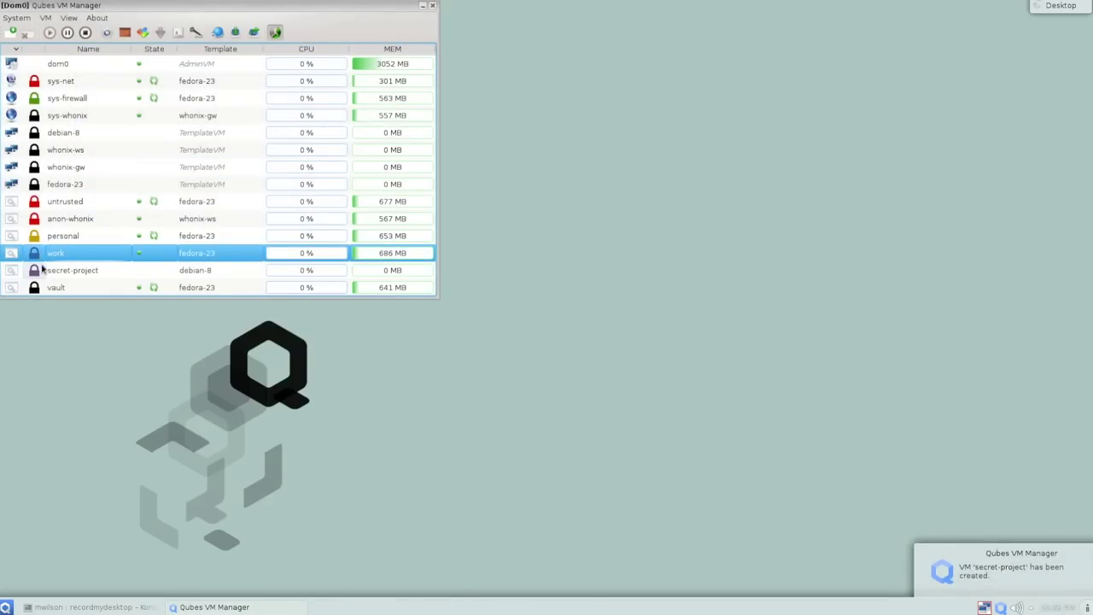
{"action": "left_click", "coordinate": [89, 271]}
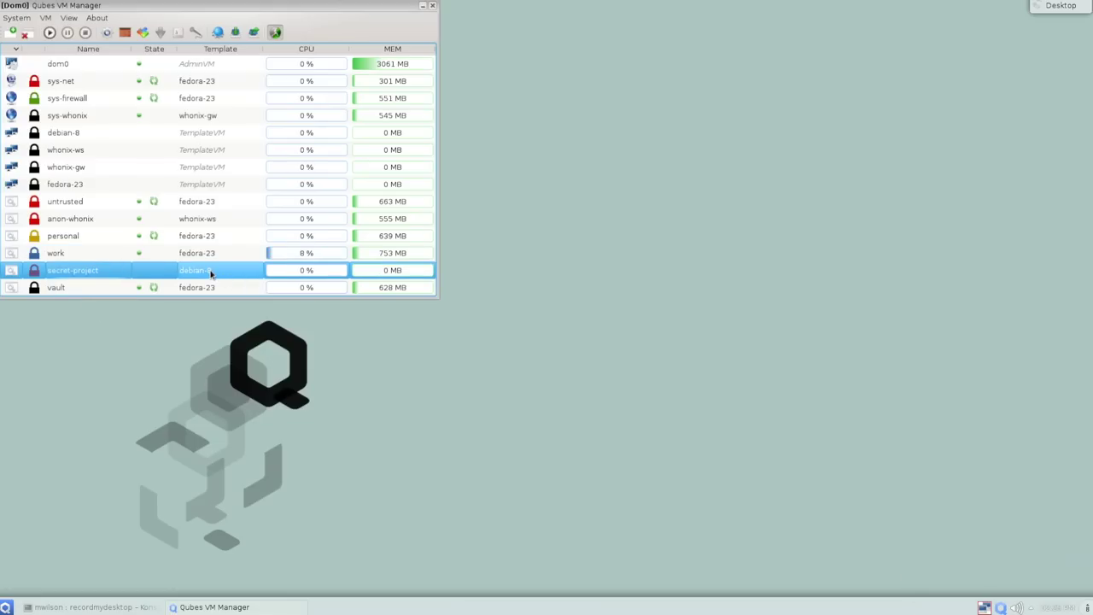
Start the secret-project VM and open a secret-project terminal.
{"action": "right_click", "coordinate": [72, 273]}
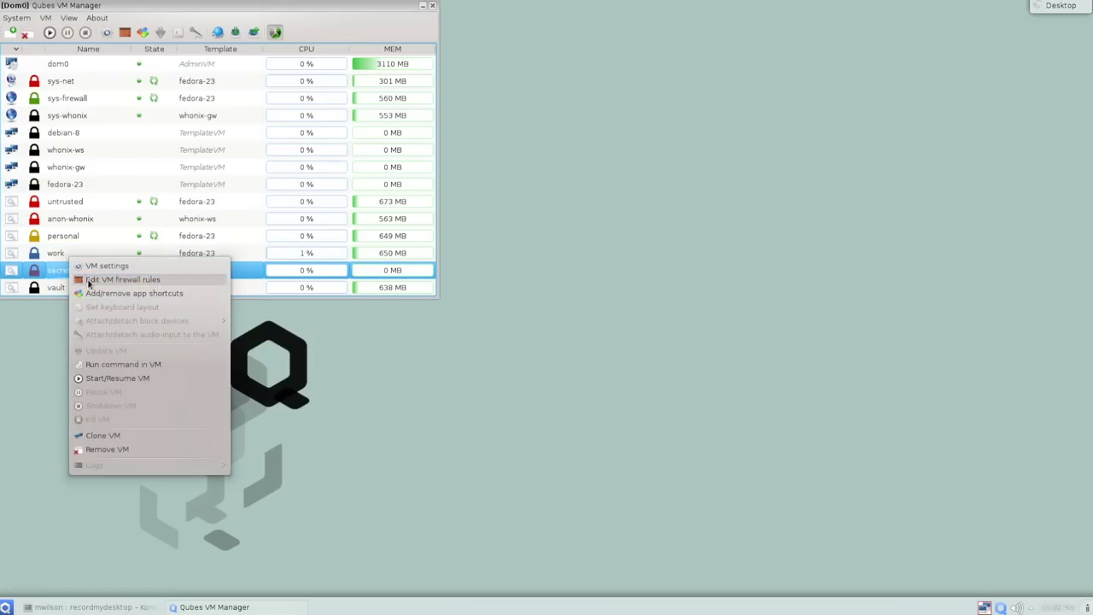
{"action": "left_click", "coordinate": [103, 378]}
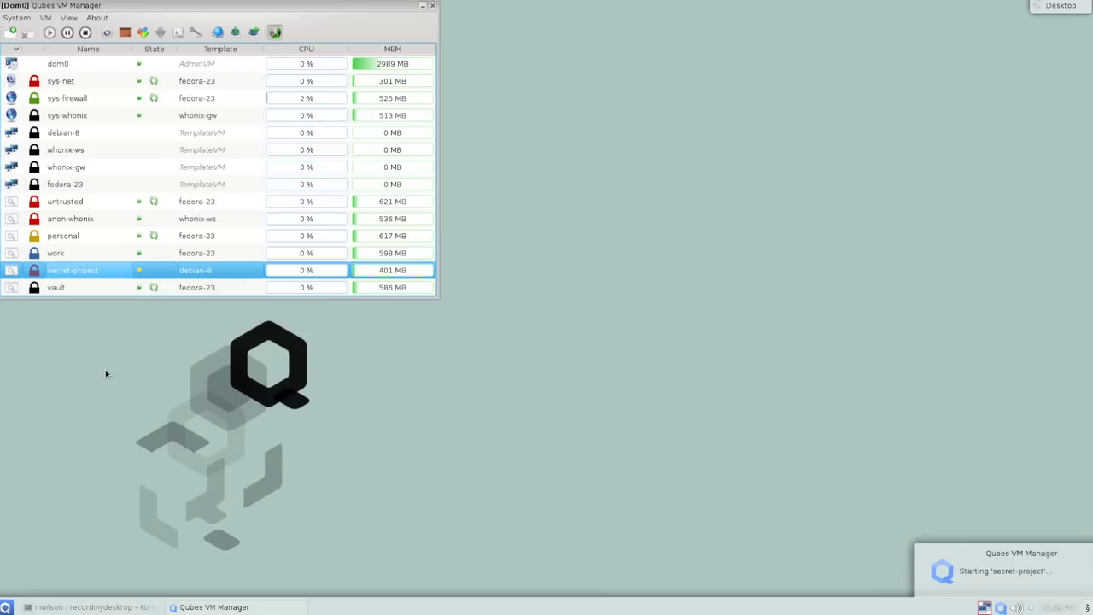
{"action": "left_click", "coordinate": [5, 610]}
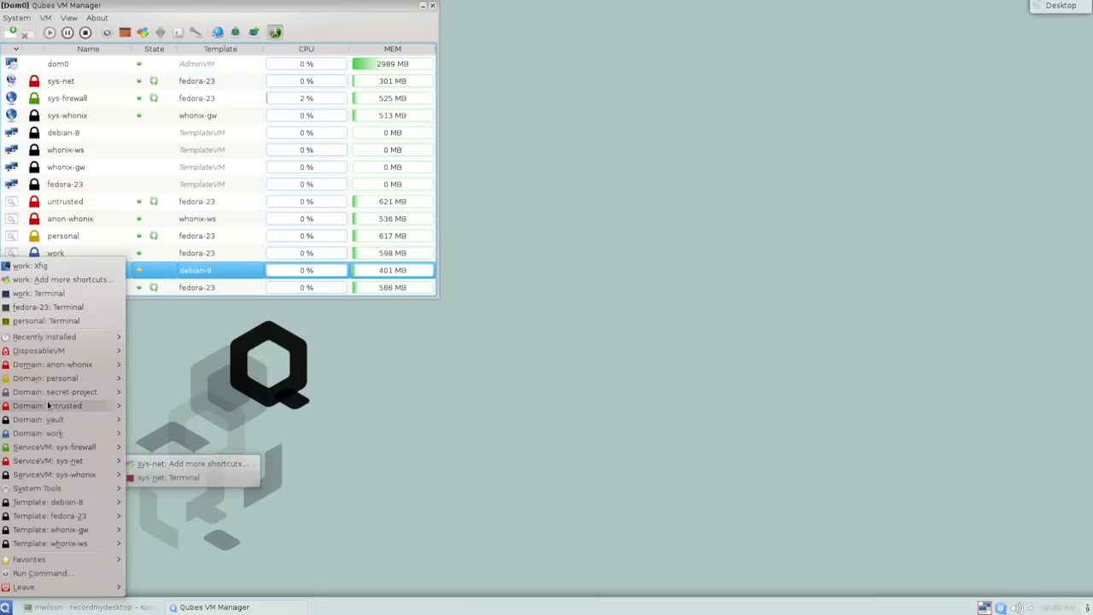
{"action": "mouse_move", "coordinate": [46, 397]}
{"action": "left_click", "coordinate": [184, 464]}
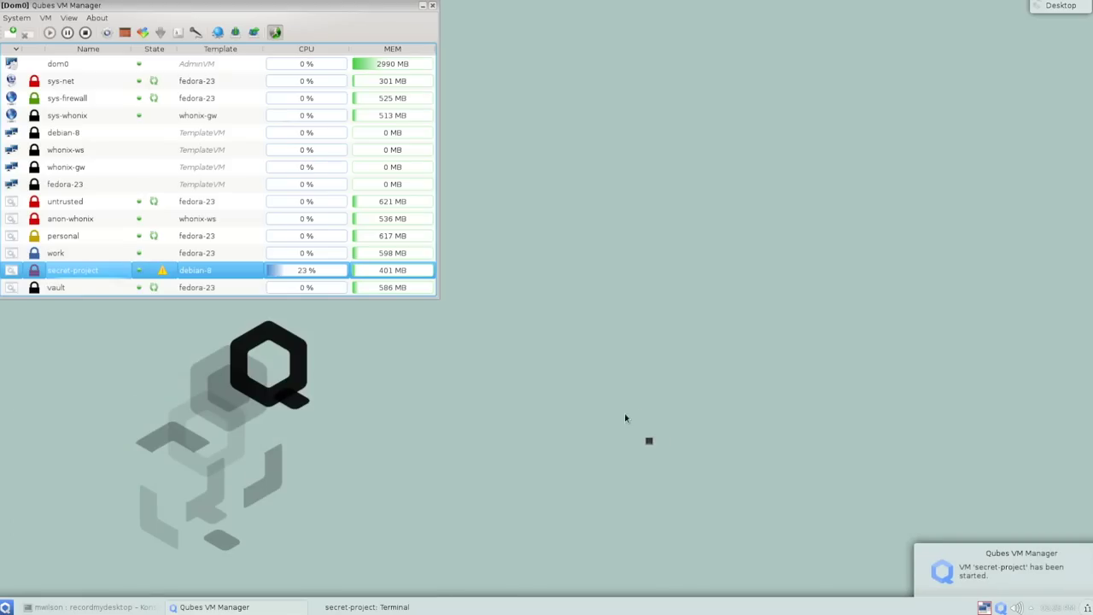
{"action": "left_click", "coordinate": [5, 606]}
{"action": "mouse_move", "coordinate": [103, 396]}
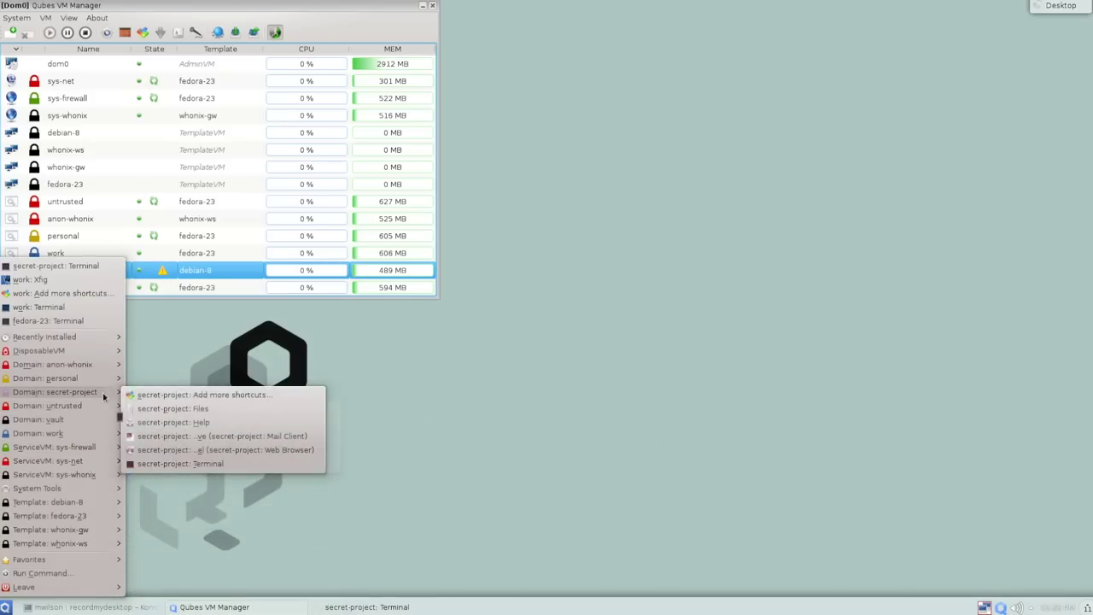
{"action": "left_click", "coordinate": [182, 464]}
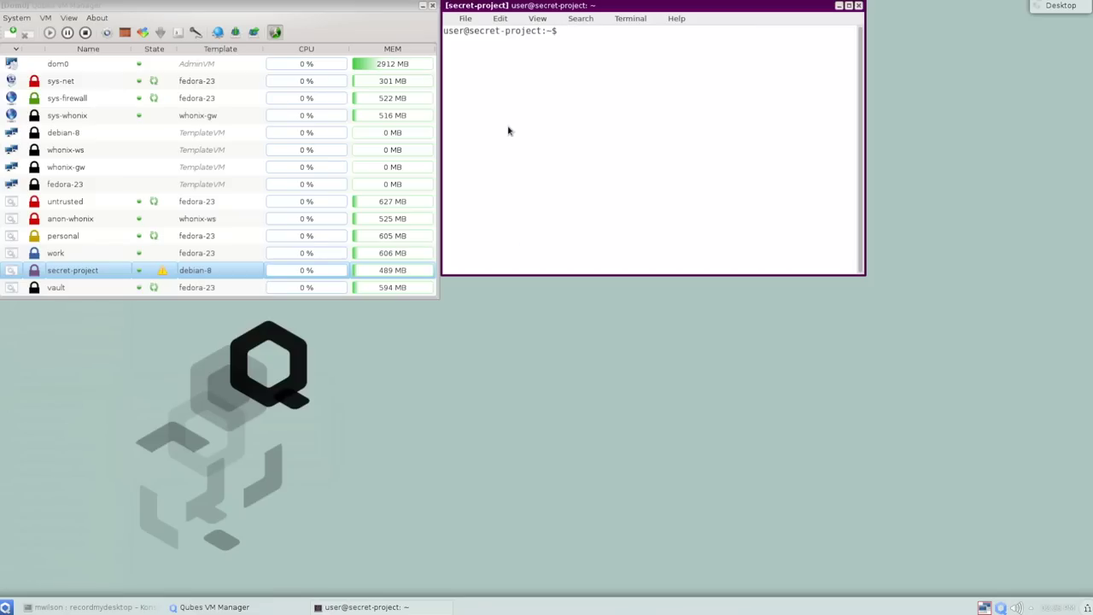
Run ls to list the home folder, then exit the terminal.
{"action": "type", "text": "ls"}
{"action": "key", "text": "Return"}
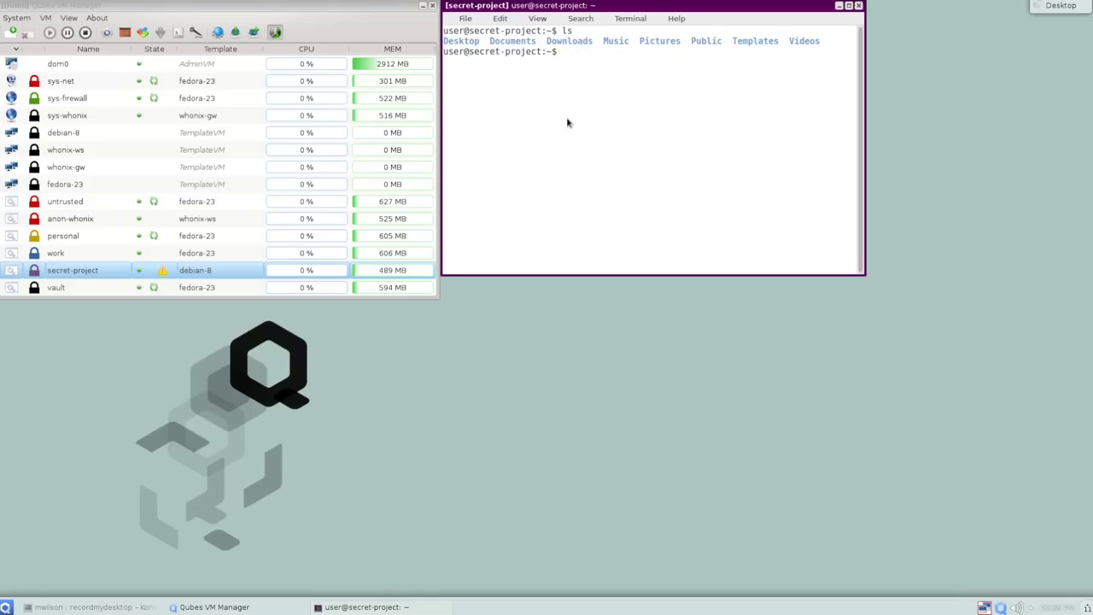
{"action": "type", "text": "exitr"}
{"action": "key", "text": "Return"}
{"action": "type", "text": "exit"}
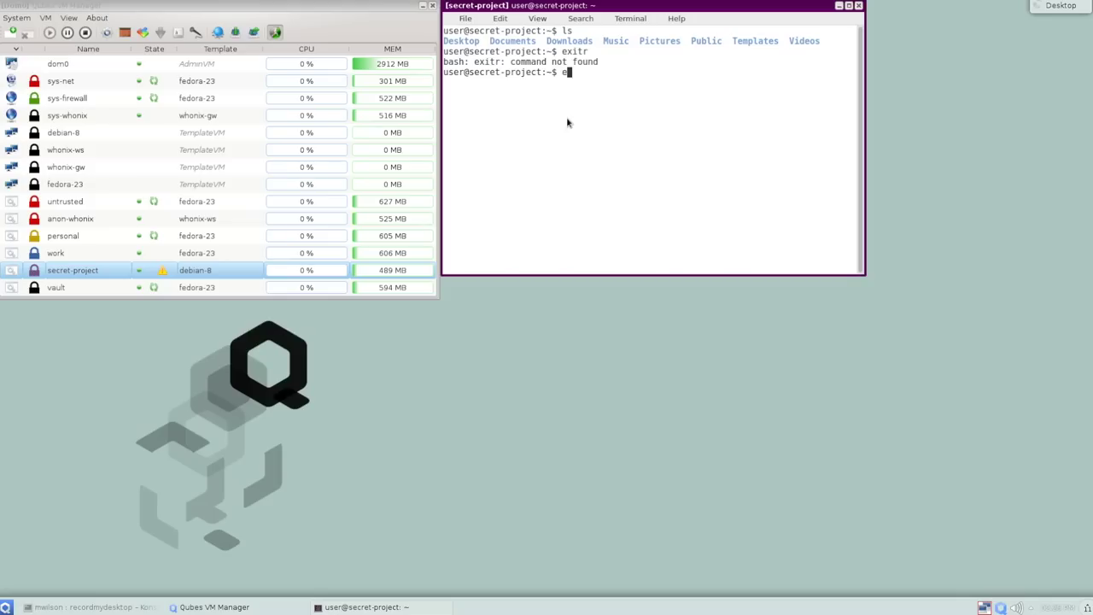
{"action": "key", "text": "Return"}
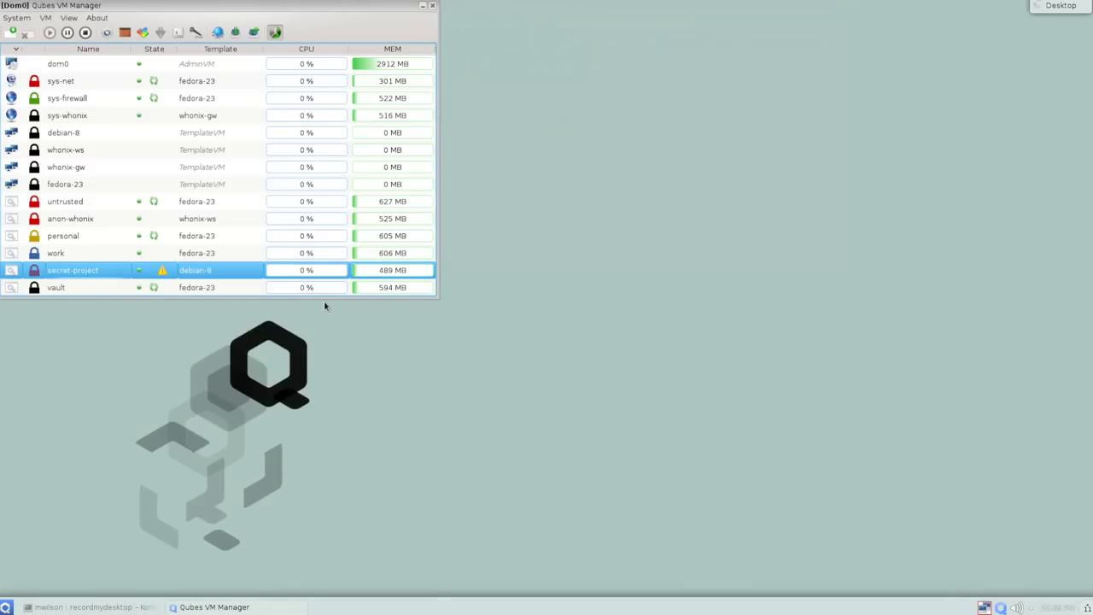
Select the sys-whonix, whonix-ws and anon-whonix rows in the Qubes VM Manager.
{"action": "left_click", "coordinate": [5, 608]}
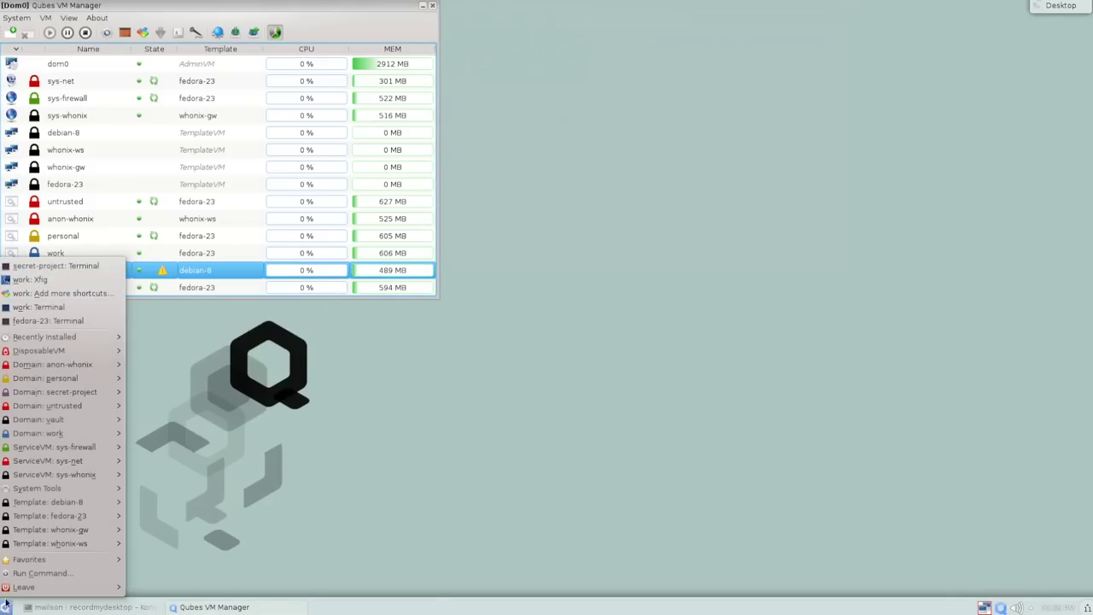
{"action": "mouse_move", "coordinate": [40, 365]}
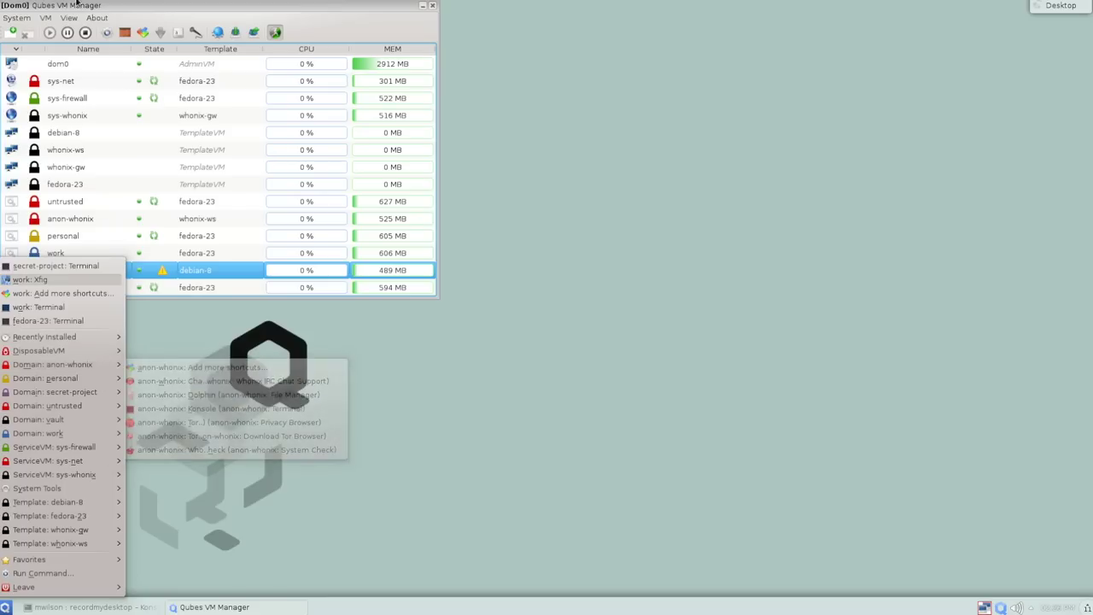
{"action": "left_click", "coordinate": [179, 12]}
{"action": "left_click", "coordinate": [212, 117]}
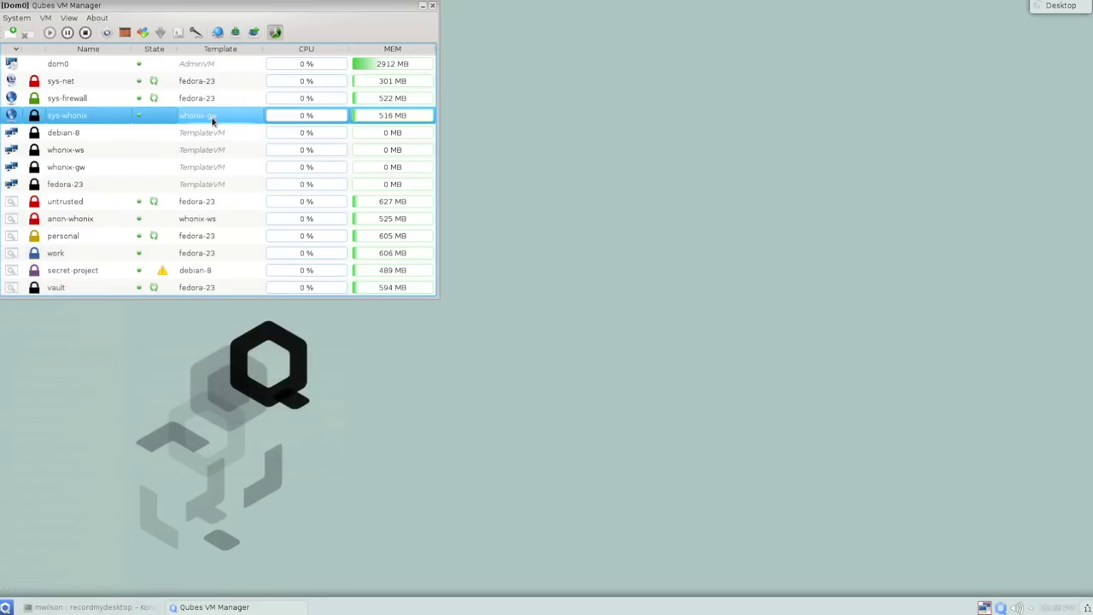
{"action": "left_click", "coordinate": [101, 150]}
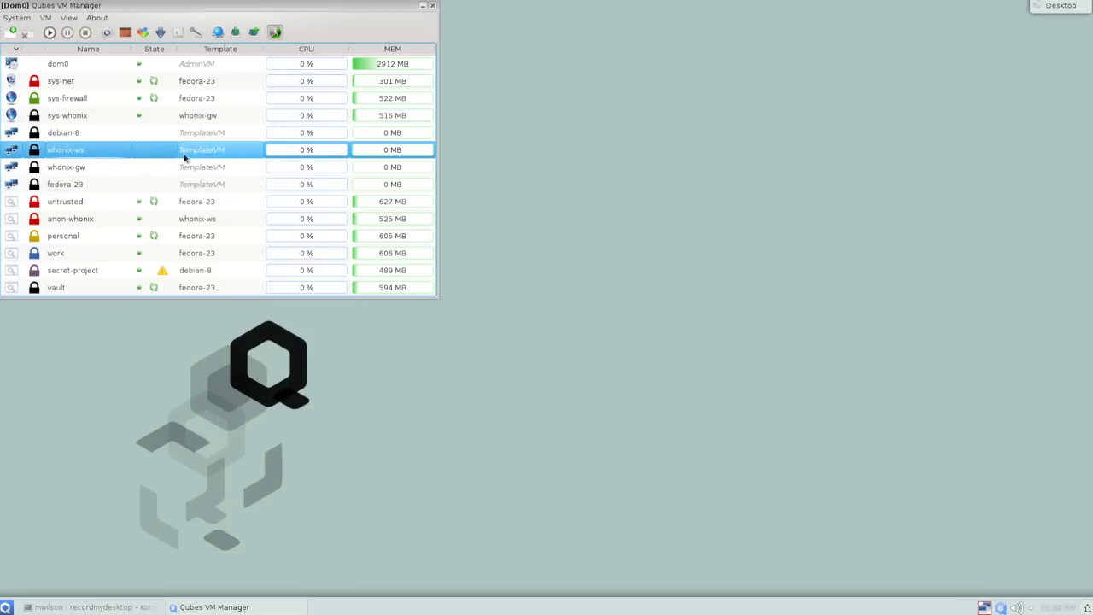
{"action": "left_click", "coordinate": [55, 222]}
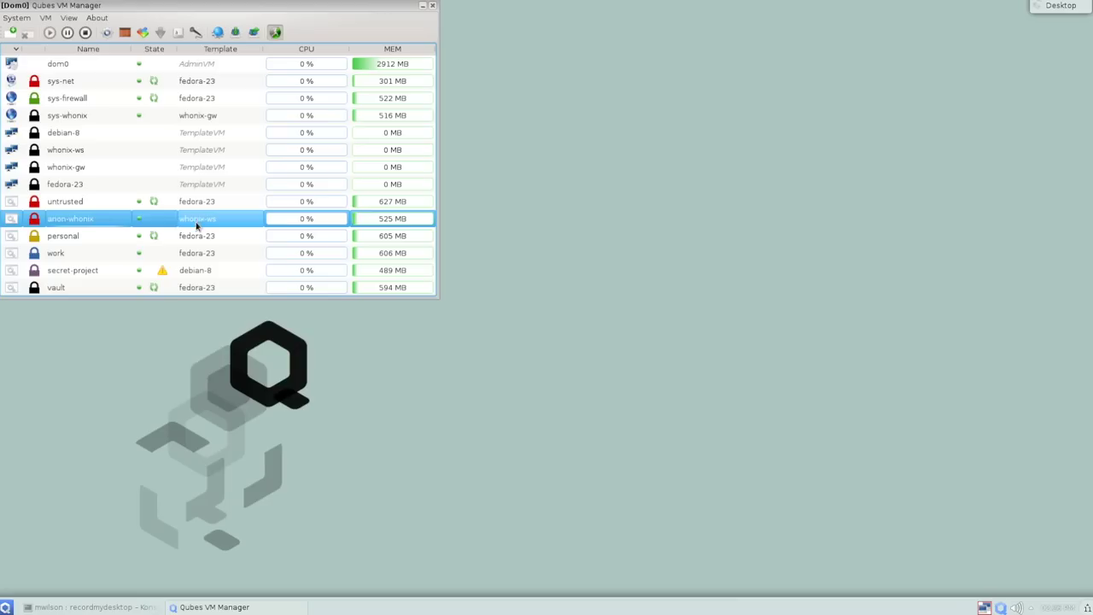
Start Tor Browser from the anon-whonix domain entry in the application menu.
{"action": "left_click", "coordinate": [6, 608]}
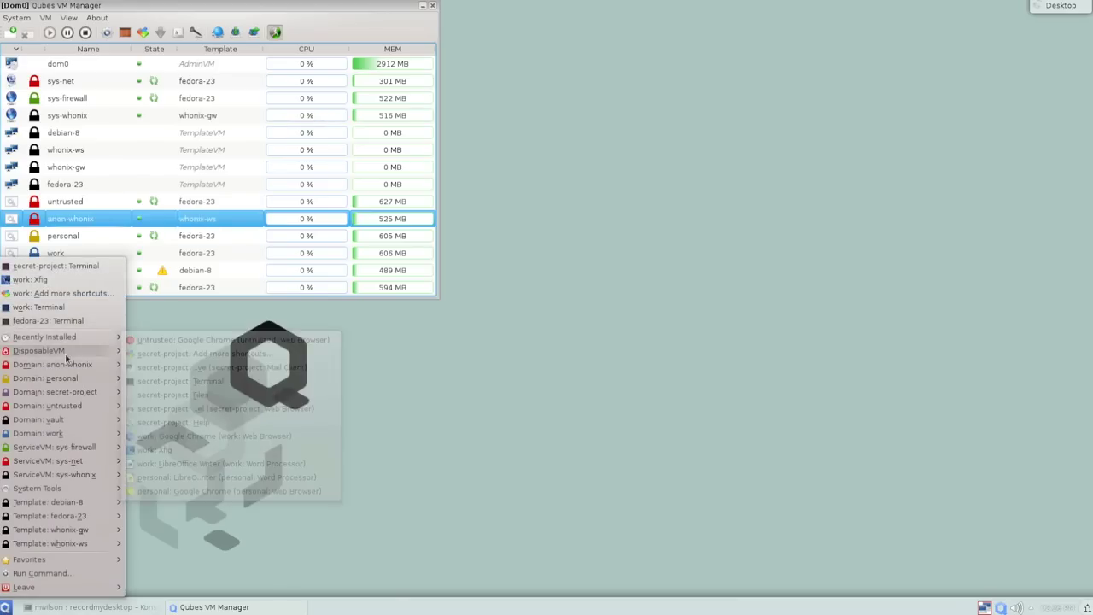
{"action": "mouse_move", "coordinate": [68, 365]}
{"action": "left_click", "coordinate": [227, 422]}
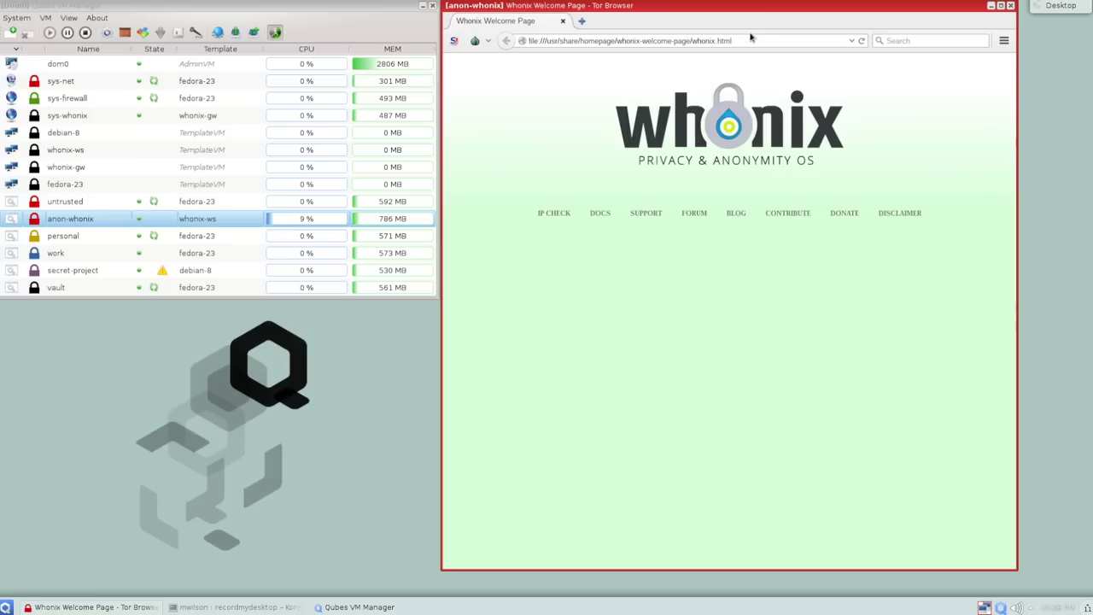
Load whatismyipaddress.com to see the Tor exit address 93.115.95.204.
{"action": "left_click_drag", "start_coordinate": [741, 42], "coordinate": [480, 44]}
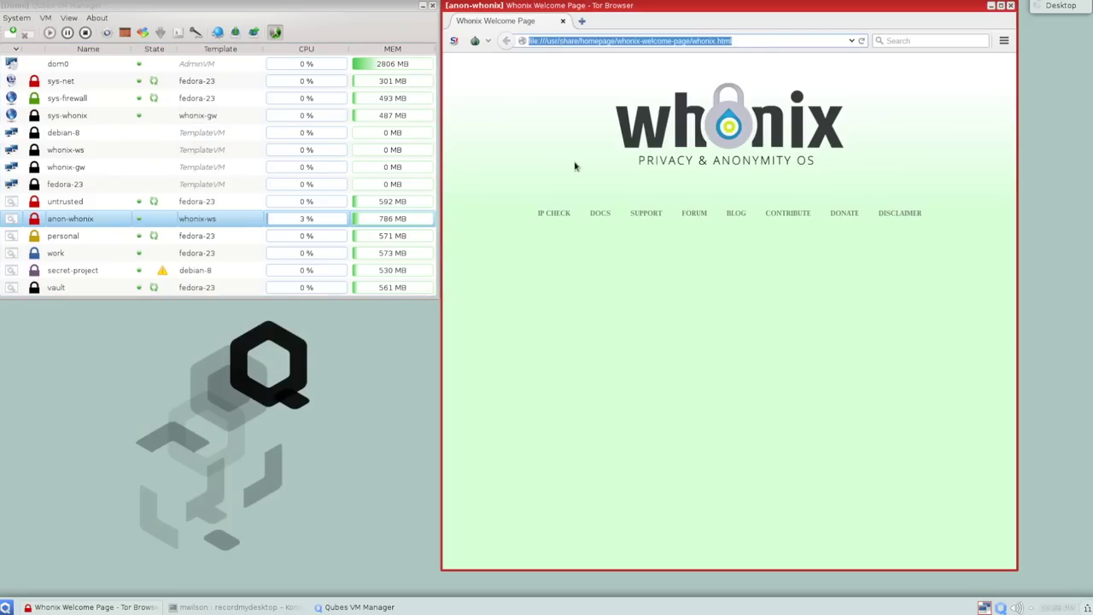
{"action": "type", "text": "w"}
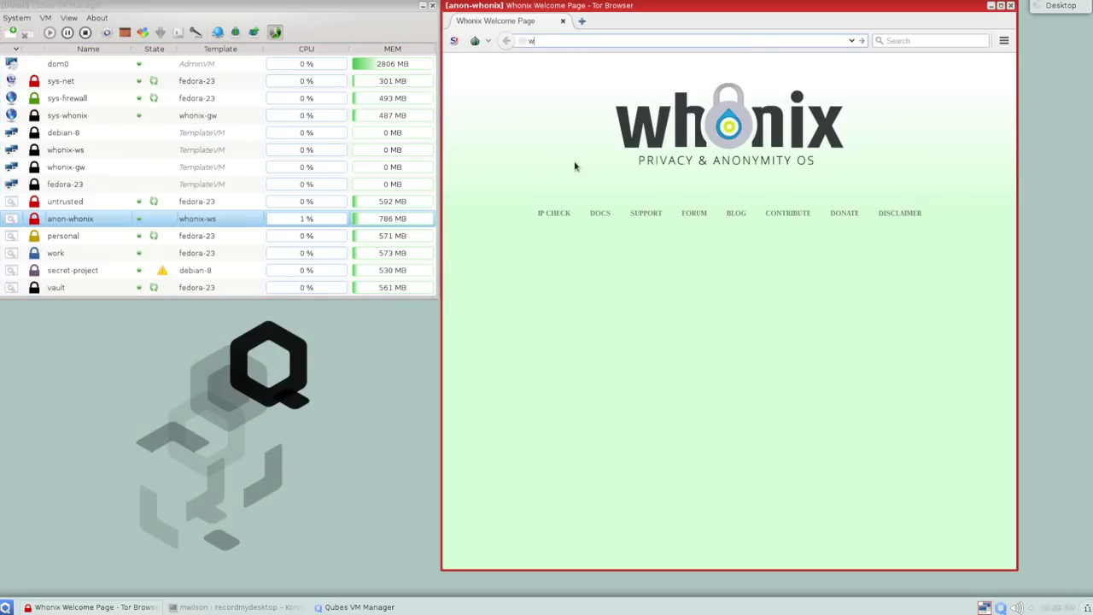
{"action": "type", "text": "hatismyipaddress.com"}
{"action": "key", "text": "Return"}
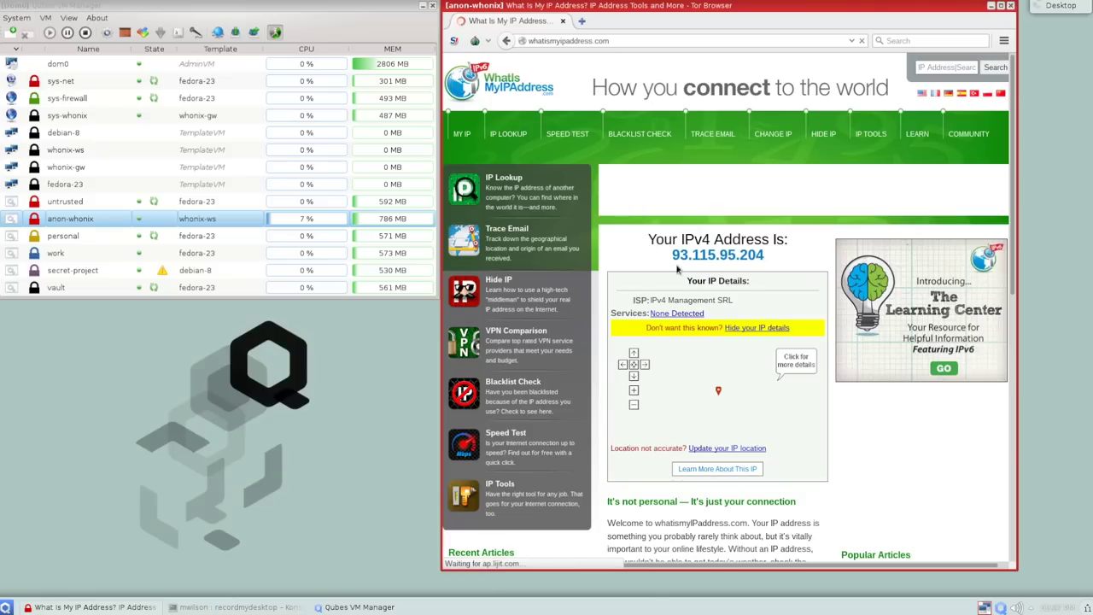
Nudge the browser window right and down, then bring up the anon-whonix launcher submenu.
{"action": "mouse_move", "coordinate": [677, 261]}
{"action": "left_mouse_down"}
{"action": "mouse_move", "coordinate": [777, 256]}
{"action": "mouse_move", "coordinate": [658, 262]}
{"action": "left_mouse_up"}
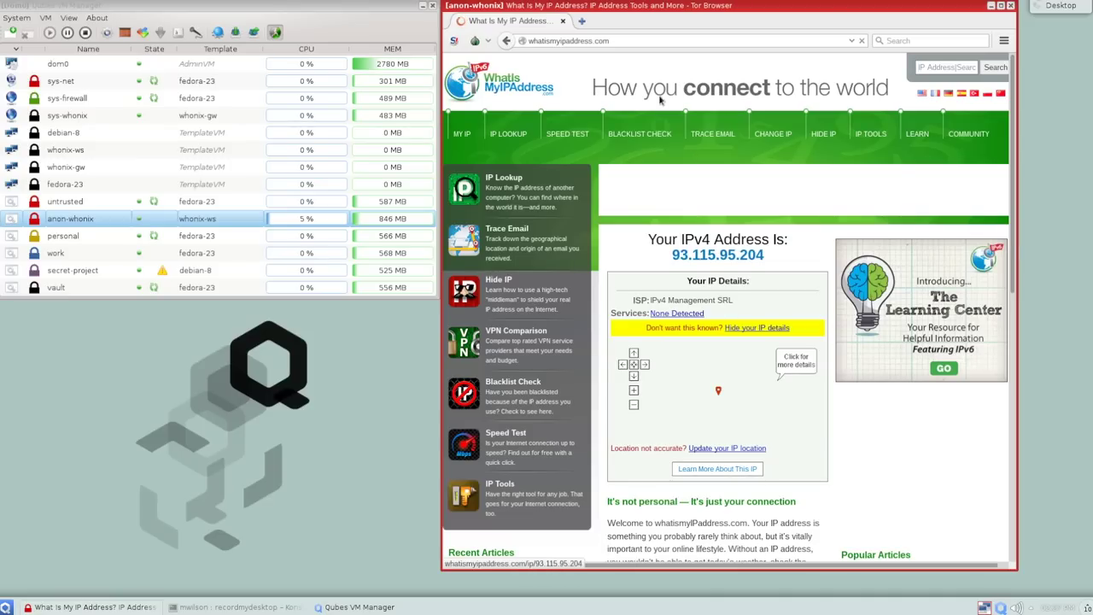
{"action": "left_click_drag", "start_coordinate": [609, 10], "coordinate": [638, 16]}
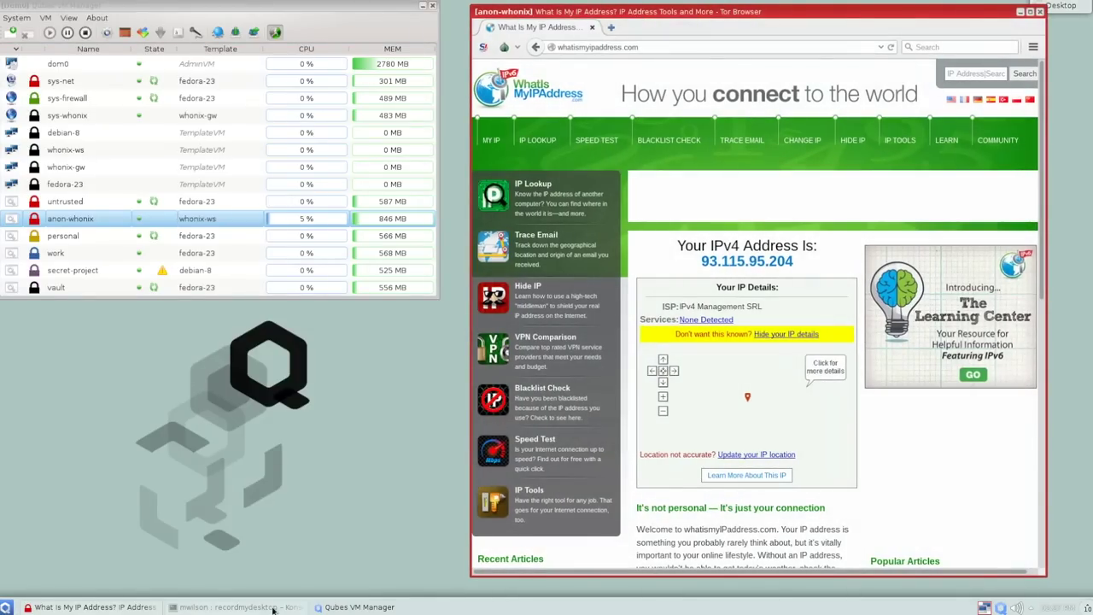
{"action": "left_click", "coordinate": [4, 606]}
{"action": "mouse_move", "coordinate": [100, 366]}
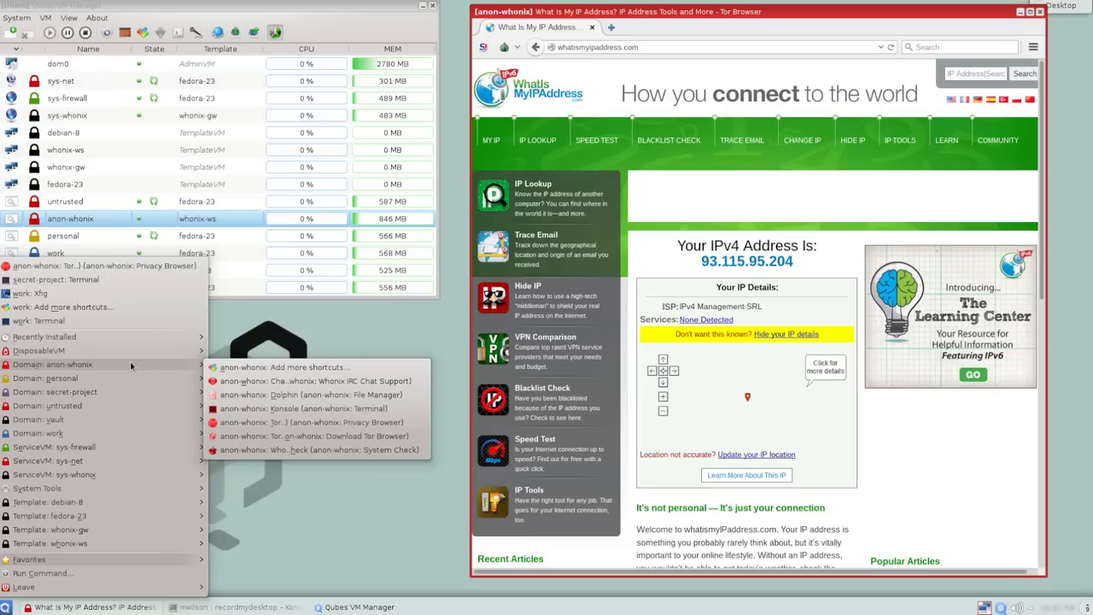
{"action": "left_click", "coordinate": [311, 415]}
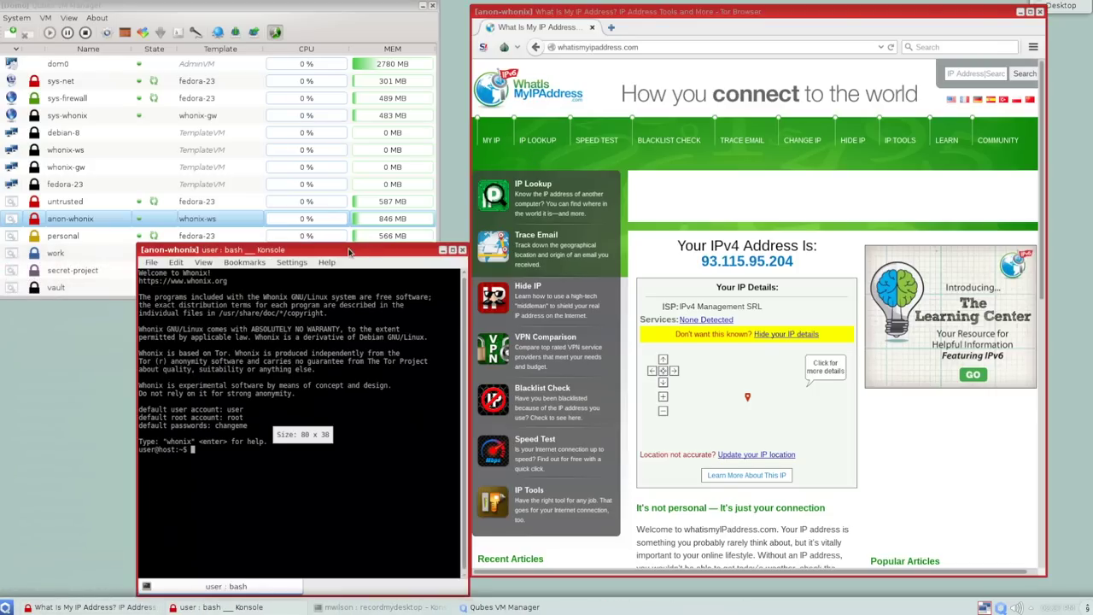
{"action": "left_click_drag", "start_coordinate": [342, 255], "coordinate": [468, 128]}
{"action": "key", "text": "ctrl+l"}
{"action": "type", "text": "w"}
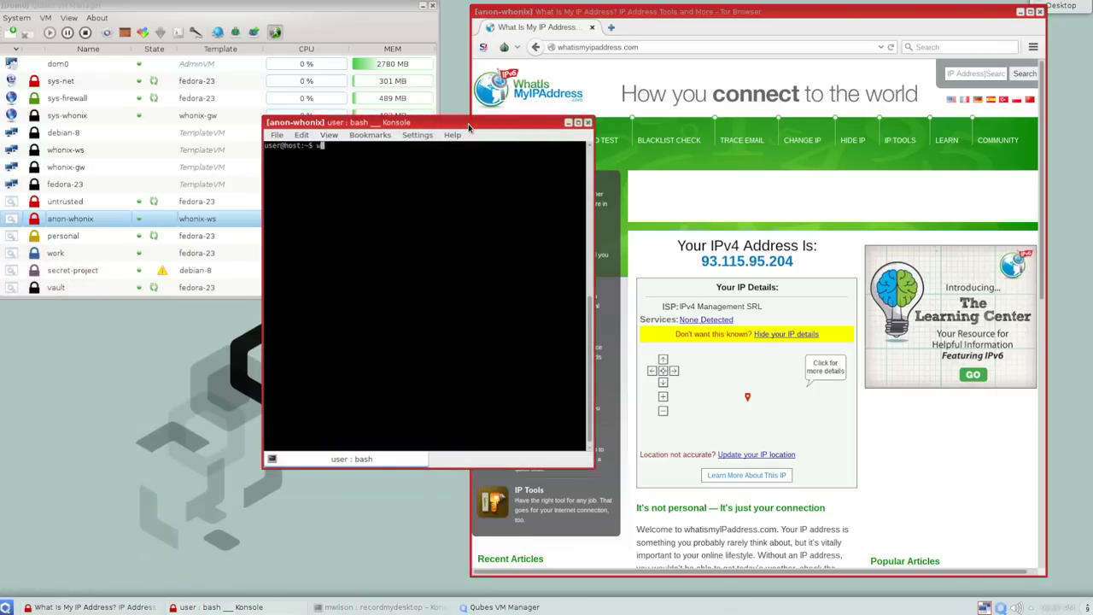
{"action": "type", "text": "get www.google.com"}
{"action": "key", "text": "Return"}
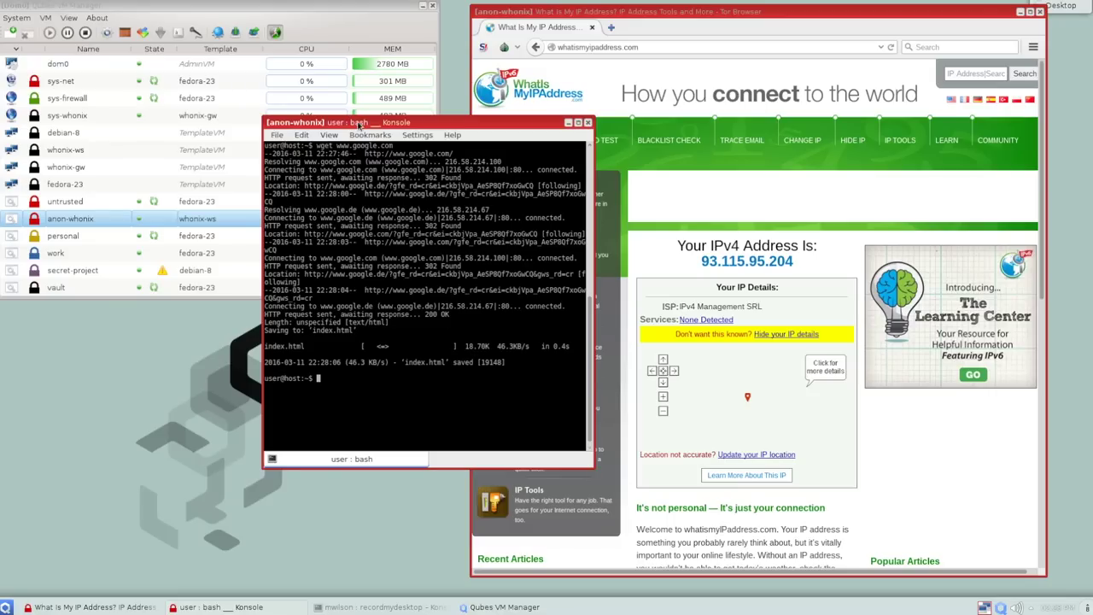
{"action": "left_click_drag", "start_coordinate": [358, 124], "coordinate": [852, 156]}
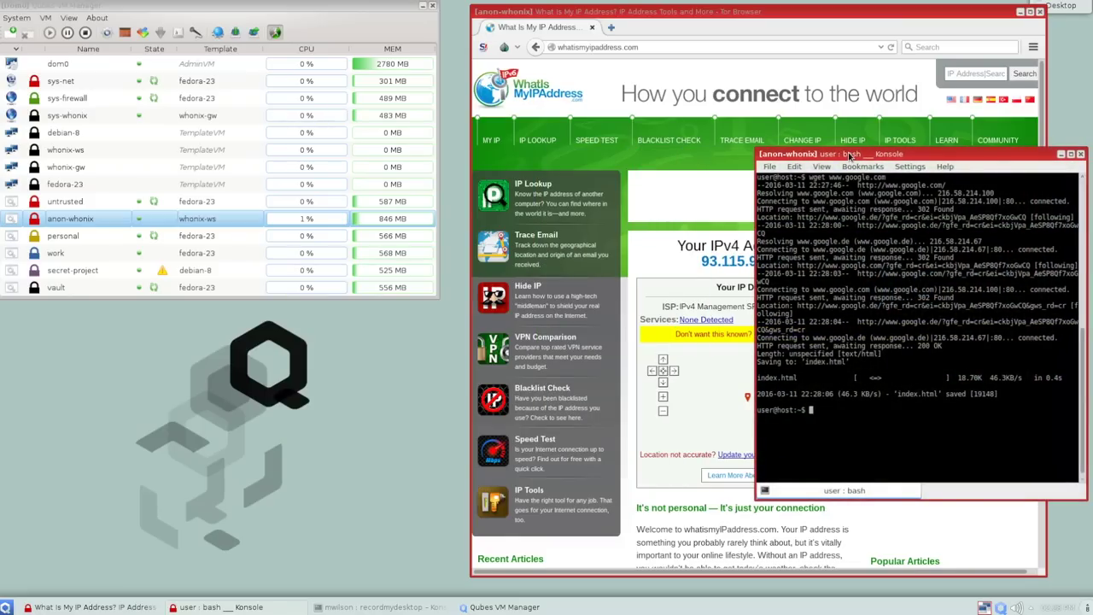
Close the Konsole and Tor Browser windows and shift the VM Manager slightly down-right.
{"action": "left_click", "coordinate": [1080, 154]}
{"action": "left_click", "coordinate": [1041, 12]}
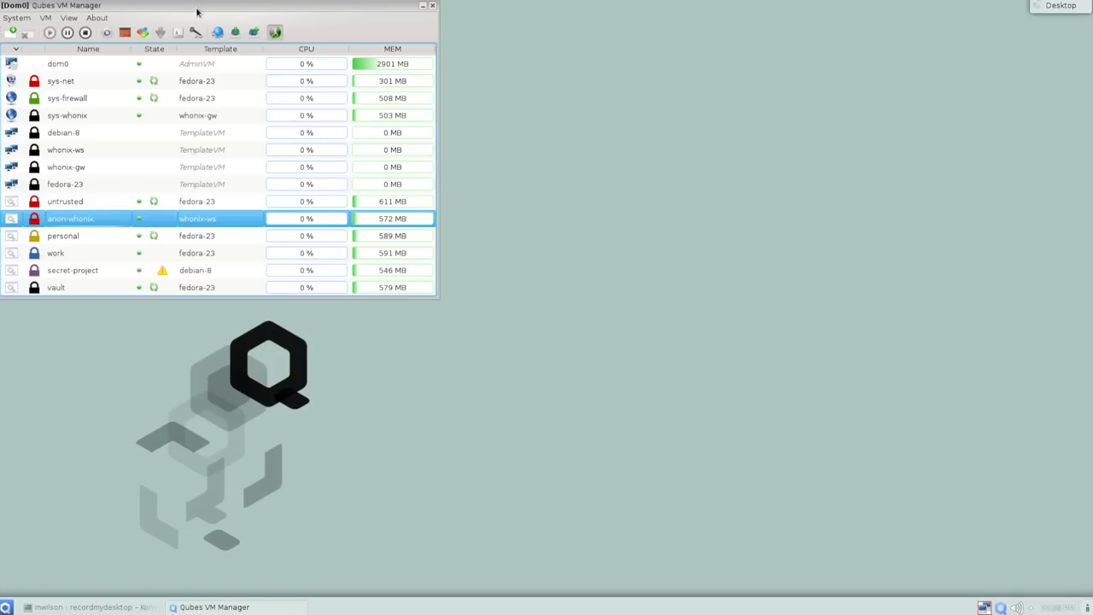
{"action": "left_click_drag", "start_coordinate": [197, 12], "coordinate": [217, 27]}
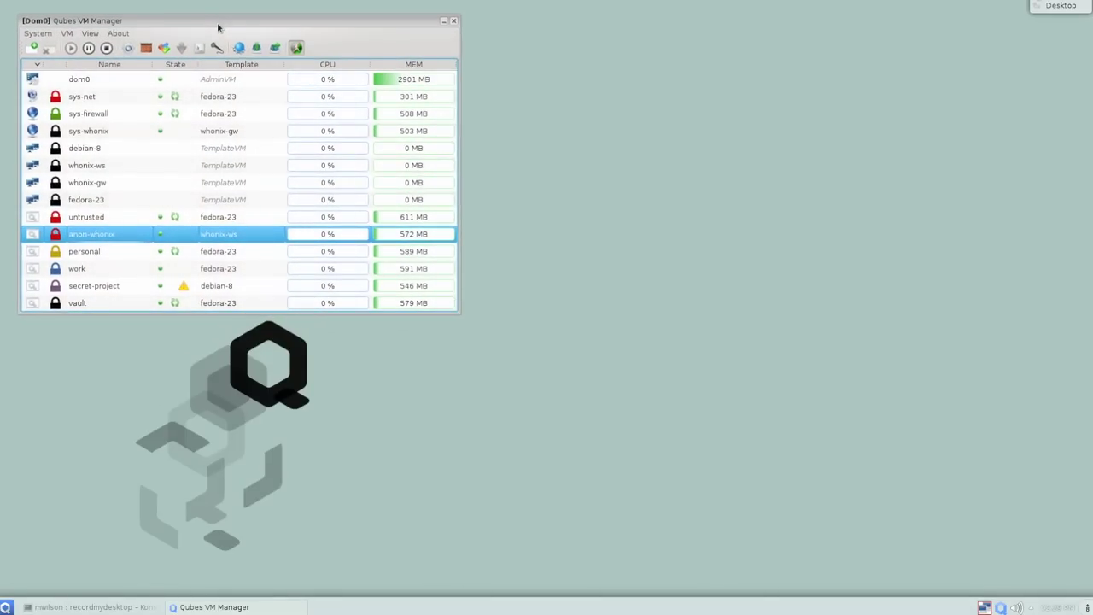